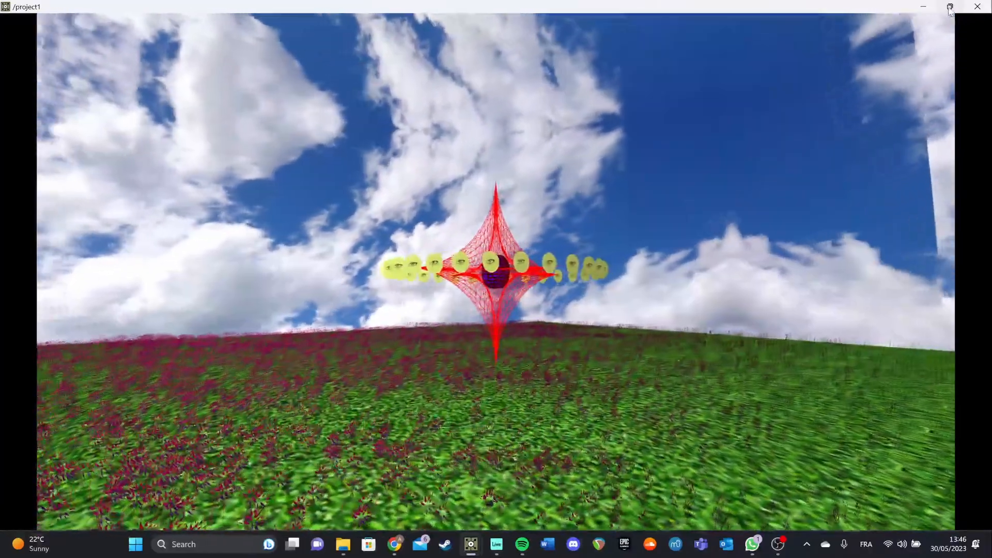
# Restore the maximized /project1 output window to a small floating preview over the network editor.
pyautogui.moveTo(709, 6); pyautogui.dragTo(889, 359)
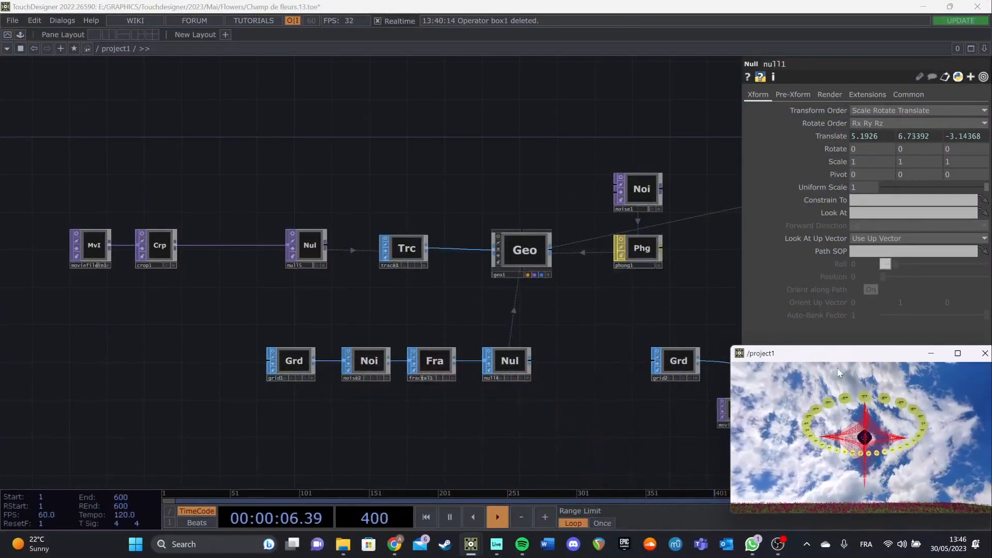
pyautogui.moveTo(599, 314); pyautogui.dragTo(577, 378)
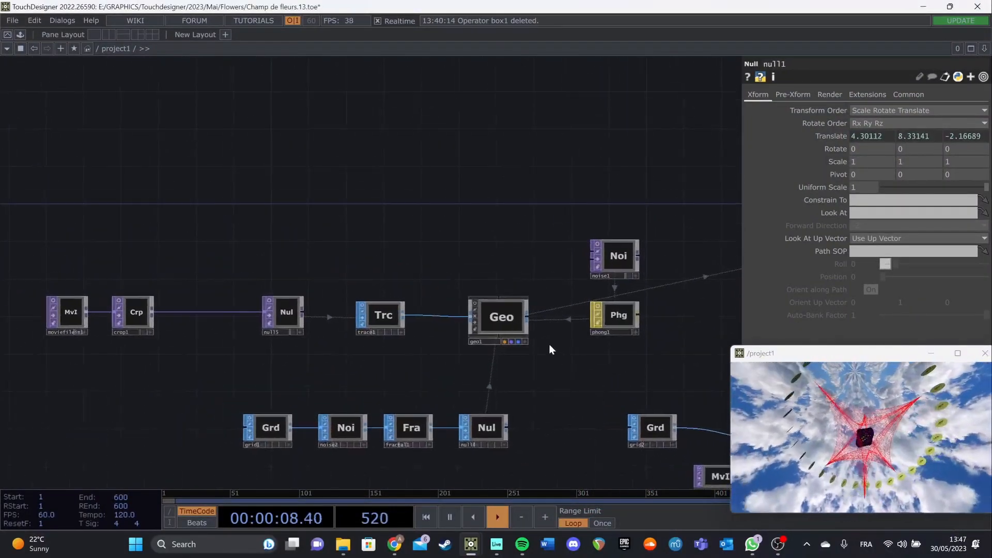
pyautogui.moveTo(483, 279); pyautogui.dragTo(542, 282)
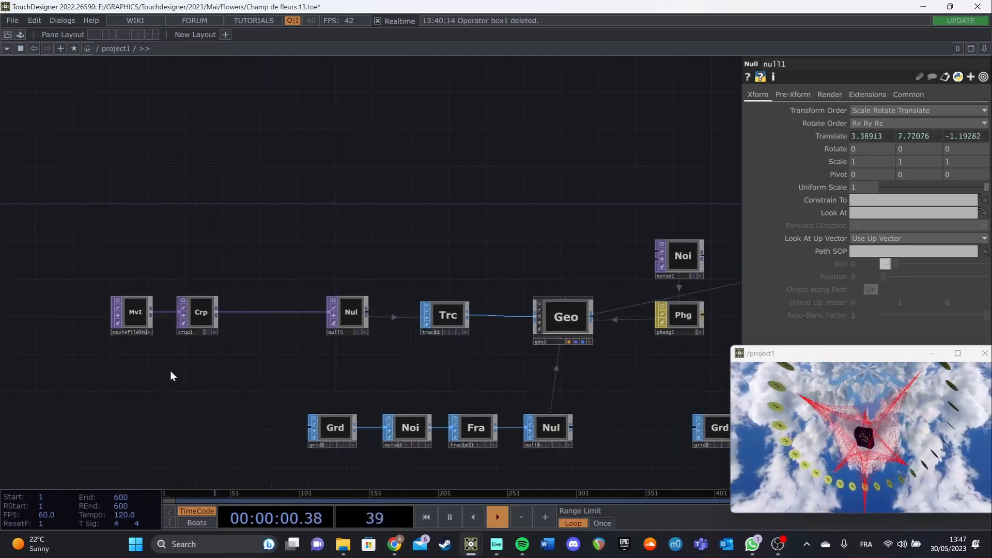
# Examine the movie, crop and trace operator chain that feeds the geo1 geometry.
pyautogui.moveTo(161, 360); pyautogui.dragTo(225, 365)
pyautogui.scroll(3, 182, 317)
pyautogui.click(174, 290)
pyautogui.click(173, 289)
pyautogui.moveTo(412, 259); pyautogui.dragTo(186, 259)
pyautogui.scroll(-5, 364, 272)
# Inspect the camera, geometry and light assignments of the render1 operator.
pyautogui.moveTo(514, 255); pyautogui.dragTo(276, 237)
pyautogui.moveTo(544, 307); pyautogui.dragTo(351, 378)
pyautogui.scroll(5, 516, 279)
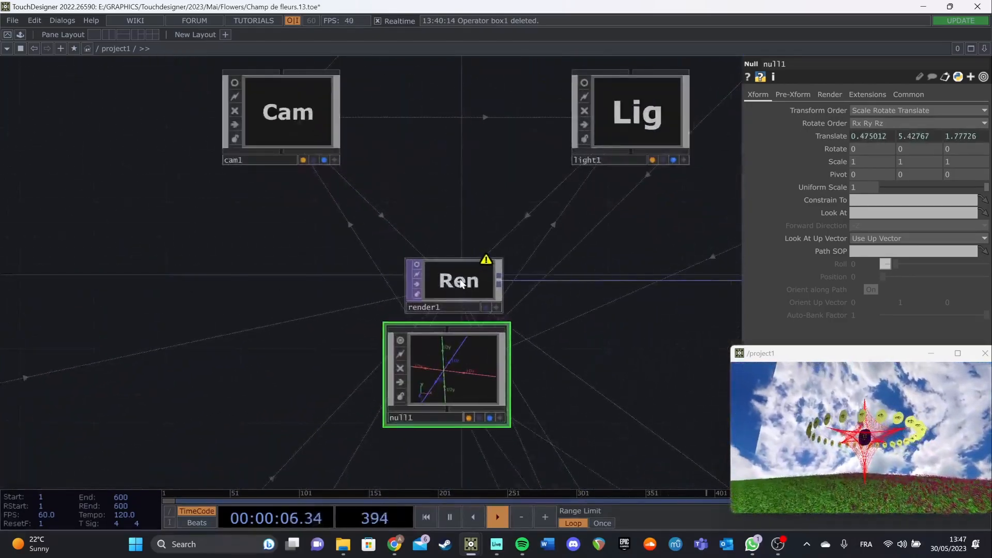
pyautogui.click(455, 282)
pyautogui.click(747, 94)
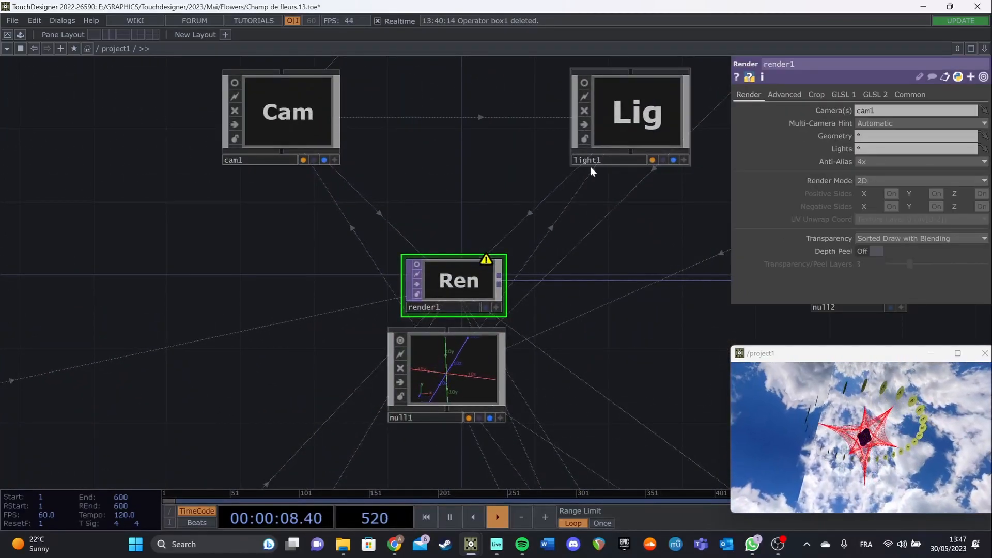
# Inspect the cam1 transform parameters and expand the expressions behind its Translate values.
pyautogui.moveTo(485, 219); pyautogui.dragTo(470, 289)
pyautogui.scroll(-3, 463, 287)
pyautogui.click(318, 253)
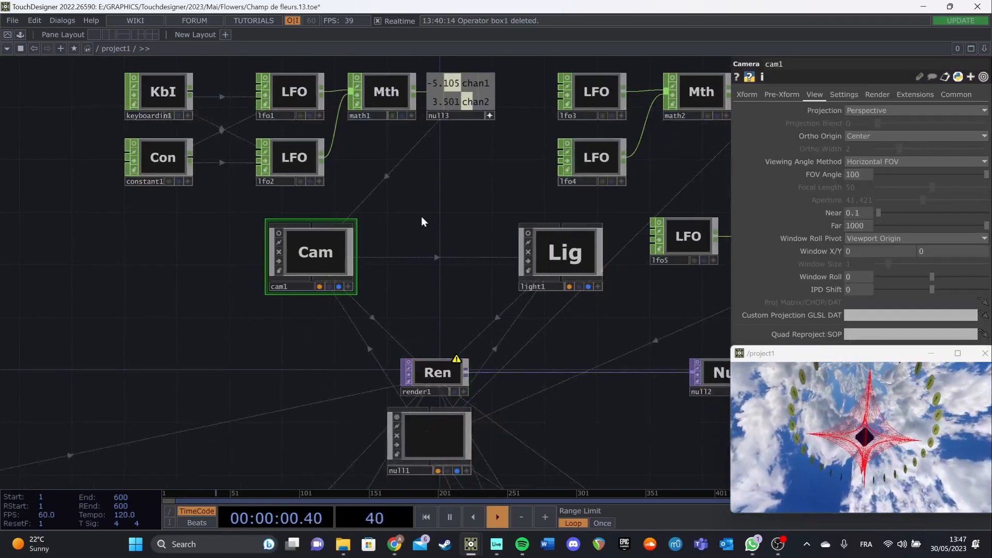
pyautogui.moveTo(421, 221); pyautogui.dragTo(401, 293)
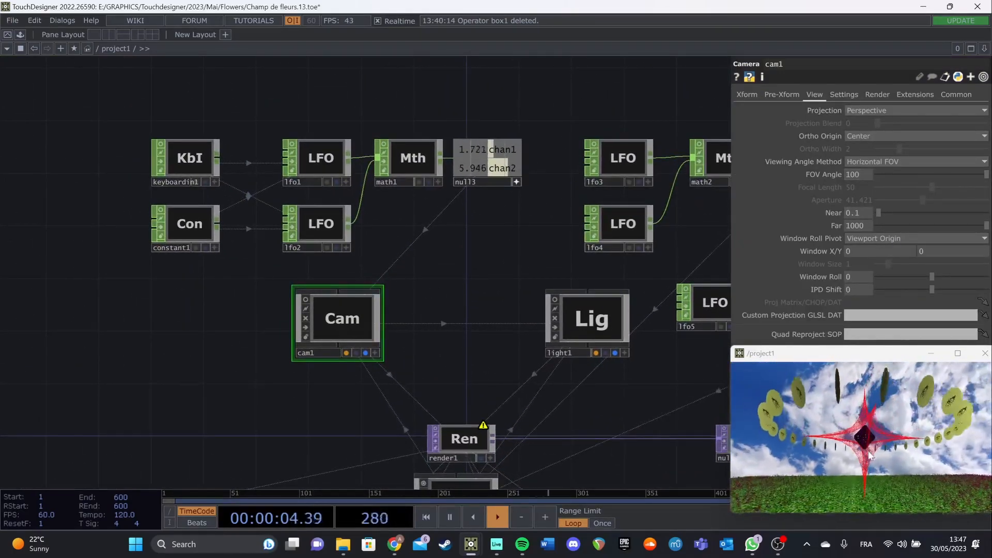
pyautogui.click(748, 94)
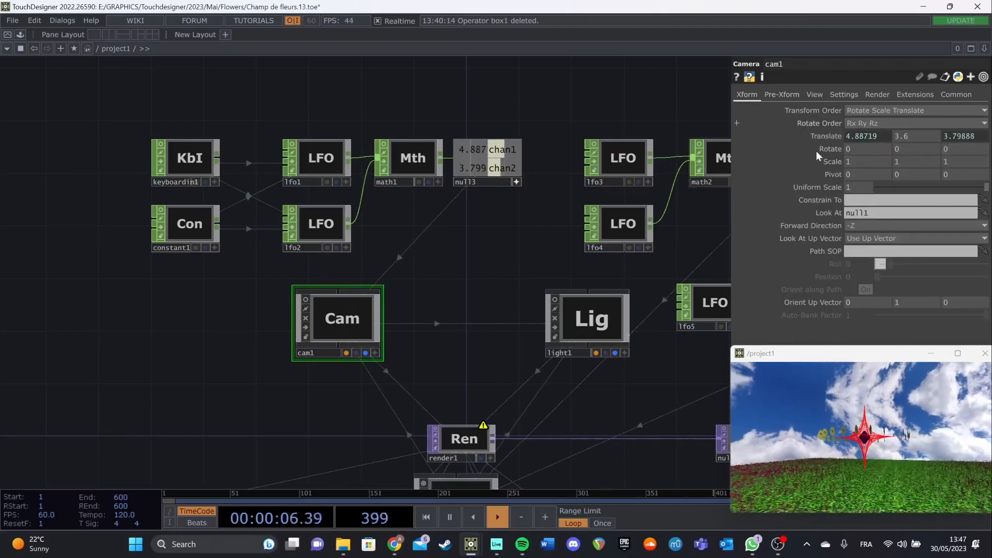
pyautogui.click(825, 136)
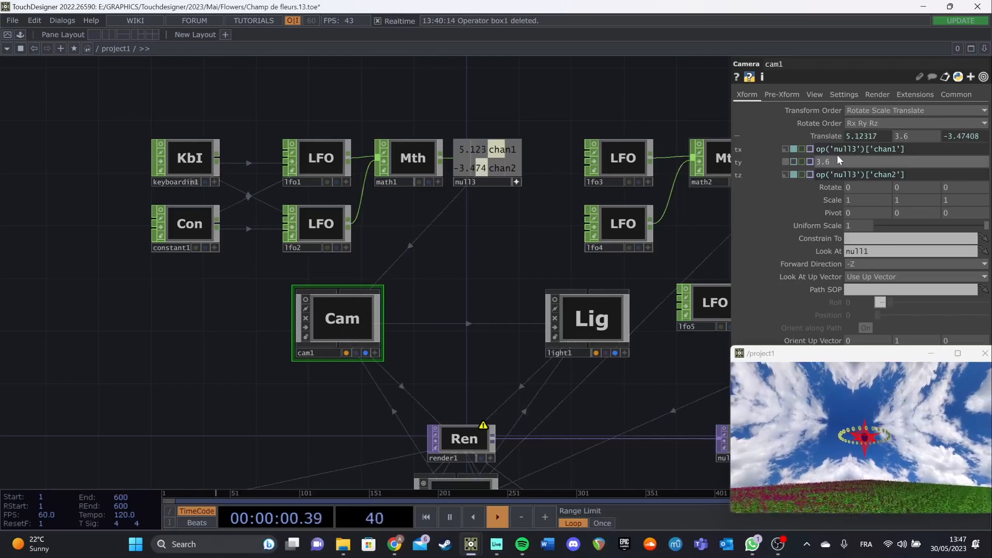
# Review how cam1 takes its position from null3 and looks at the null1 object.
pyautogui.moveTo(500, 235); pyautogui.dragTo(492, 279)
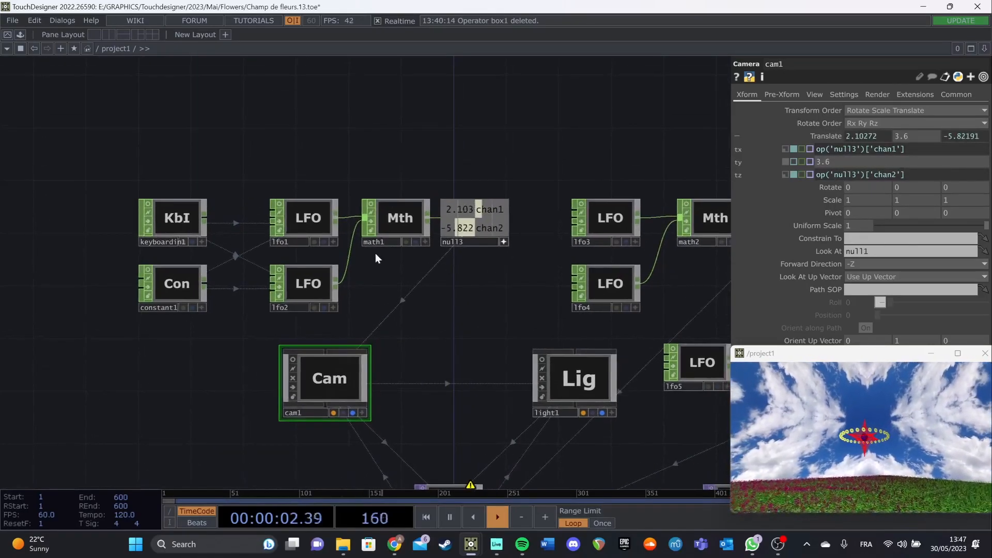
pyautogui.moveTo(392, 281); pyautogui.dragTo(369, 266)
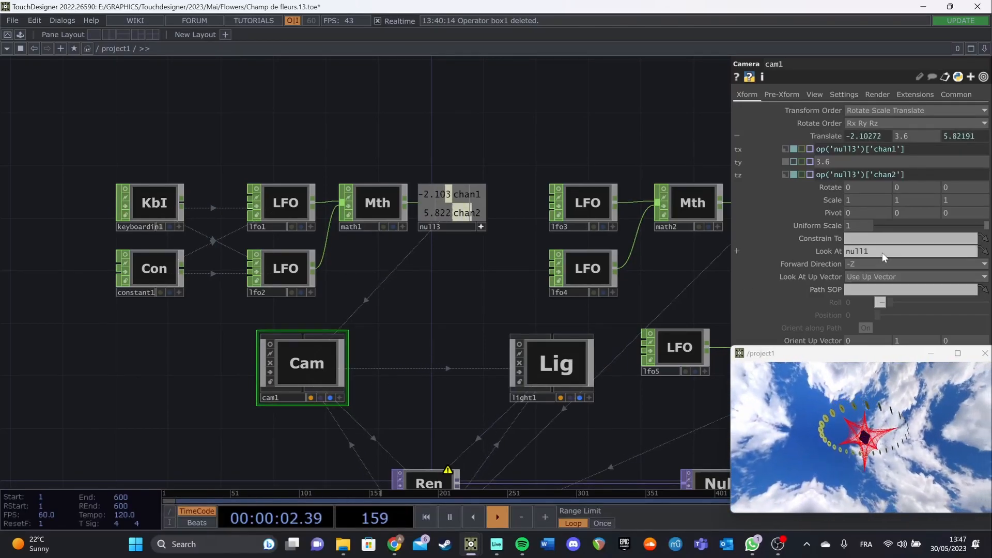
pyautogui.moveTo(471, 340); pyautogui.dragTo(451, 225)
pyautogui.click(414, 432)
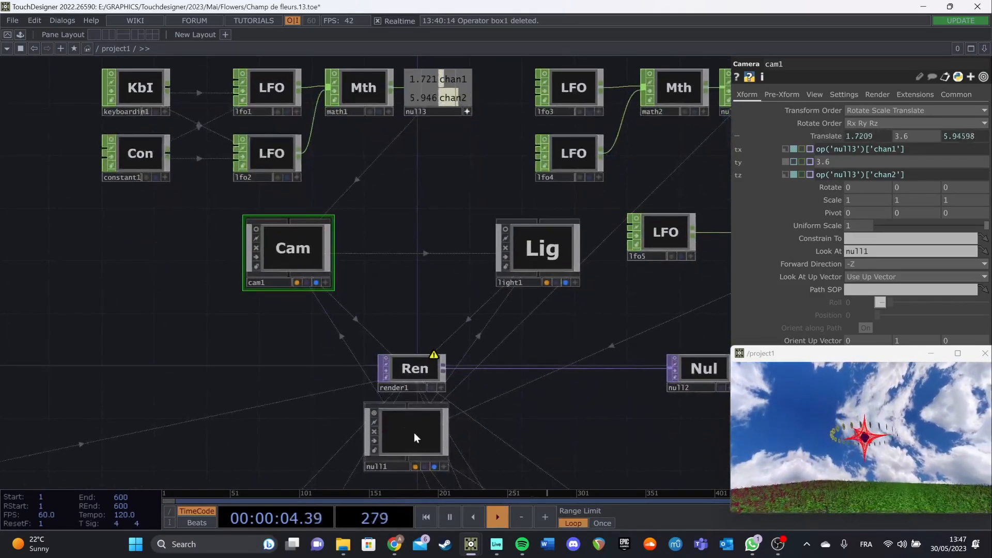
pyautogui.click(317, 260)
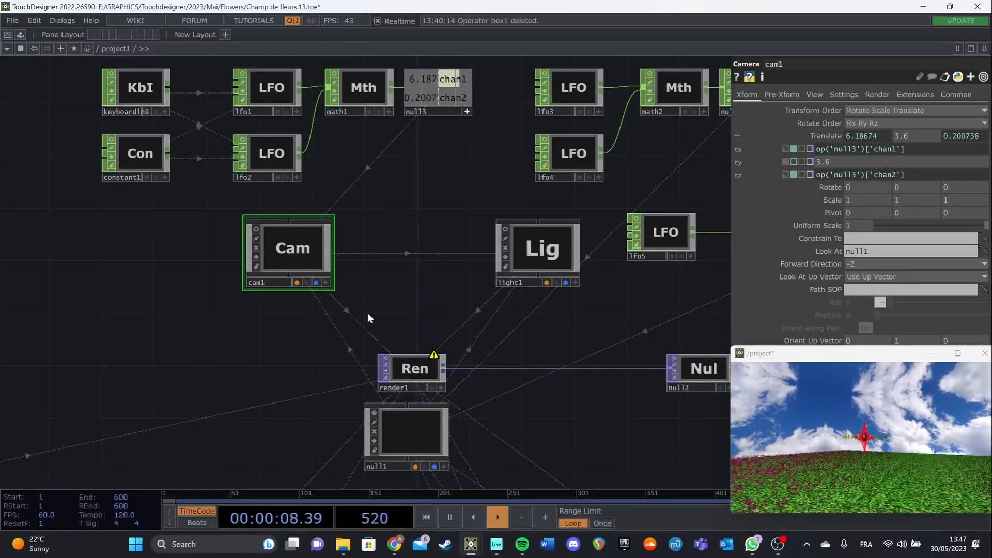
pyautogui.moveTo(430, 191); pyautogui.dragTo(449, 293)
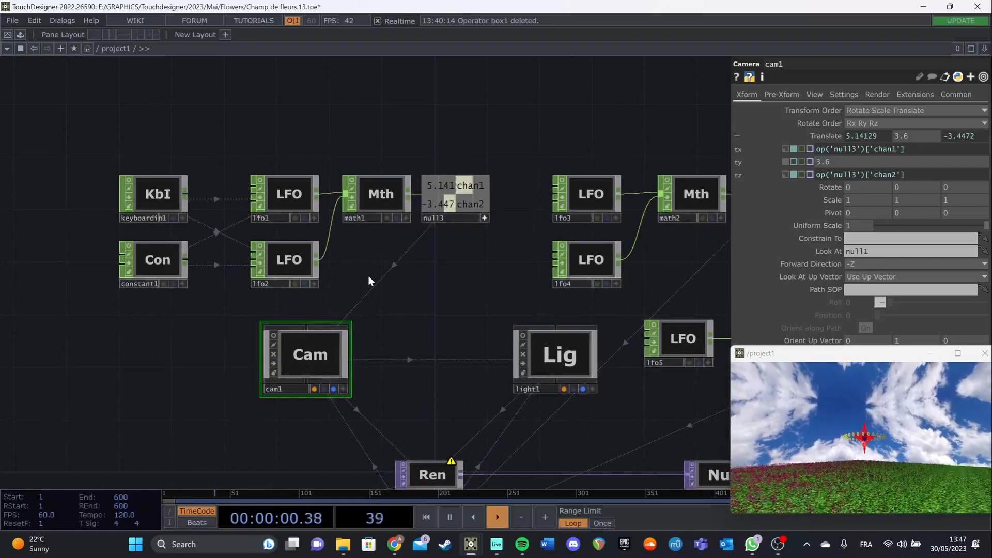
# Inspect the keyboardin1 key settings and the constant1 value, snap and channel settings.
pyautogui.click(156, 259)
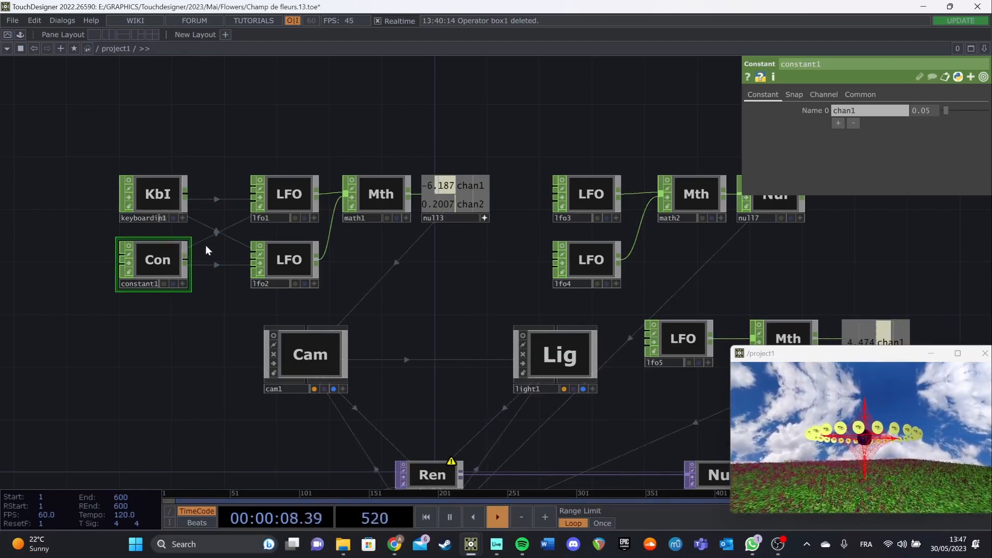
pyautogui.click(169, 207)
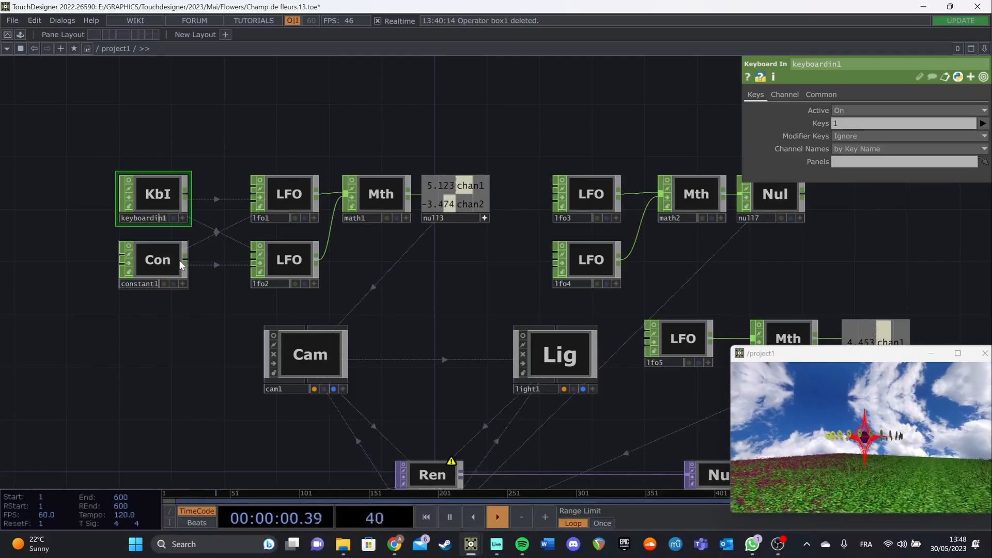
pyautogui.click(169, 262)
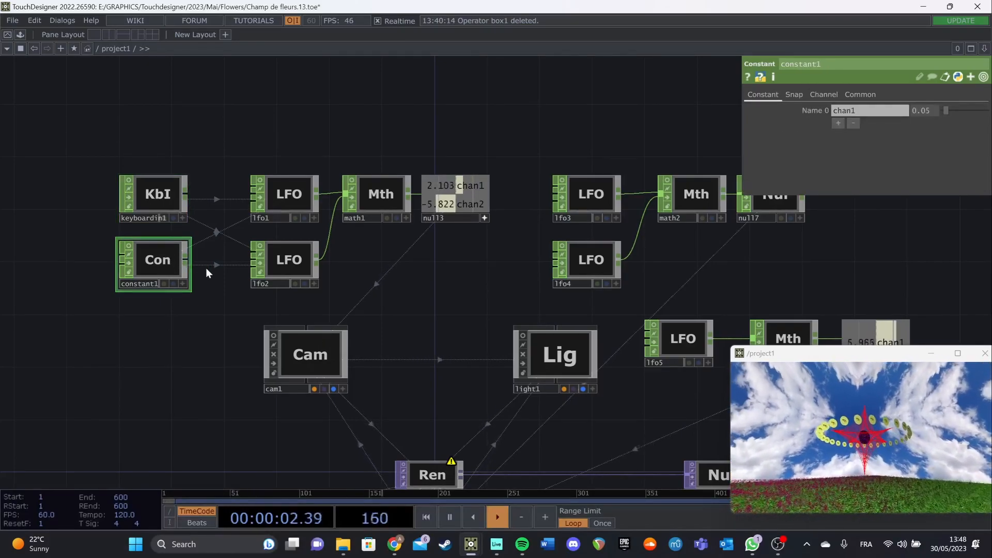
pyautogui.click(788, 97)
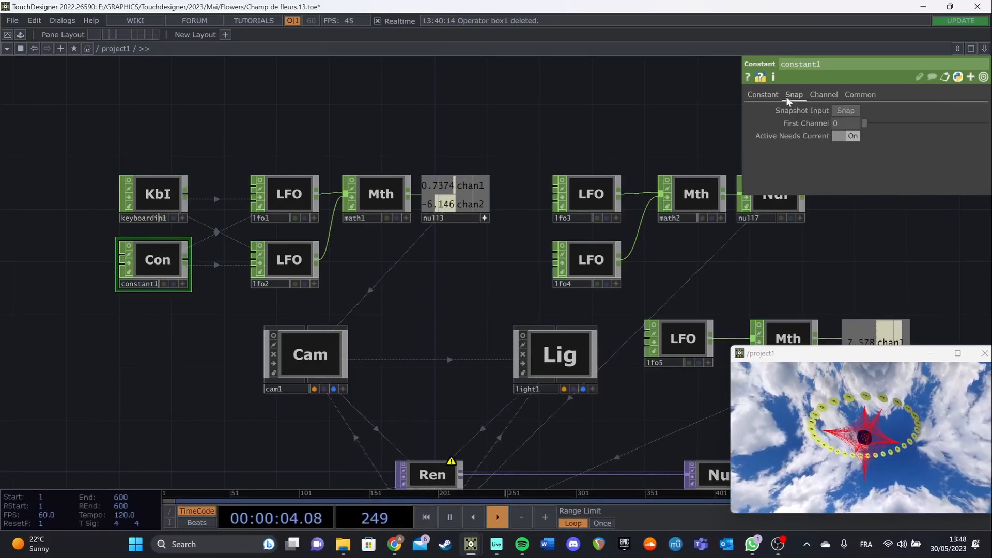
pyautogui.click(814, 93)
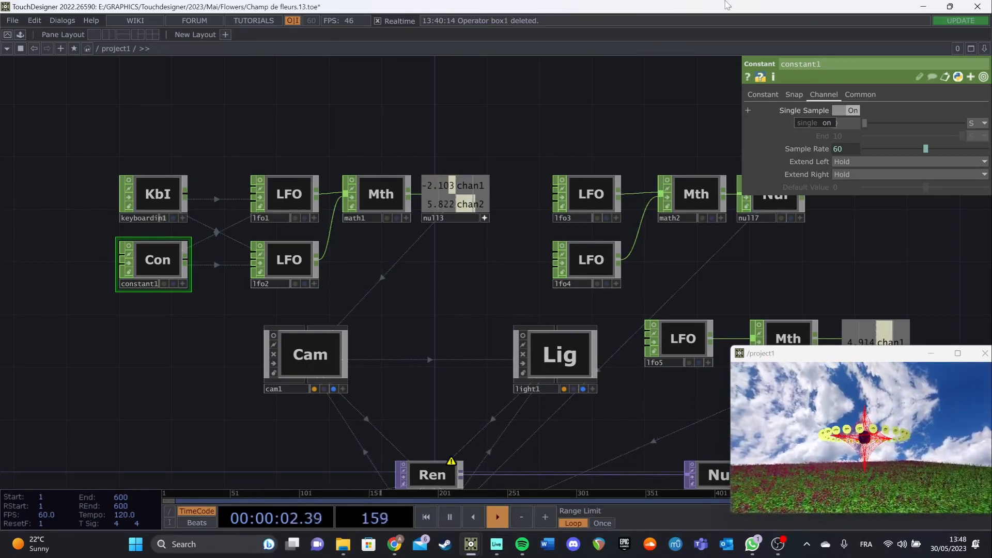
# Examine how keyboardin1 connects to the LFOs and expand the Reset Pulse expression on lfo1.
pyautogui.click(148, 202)
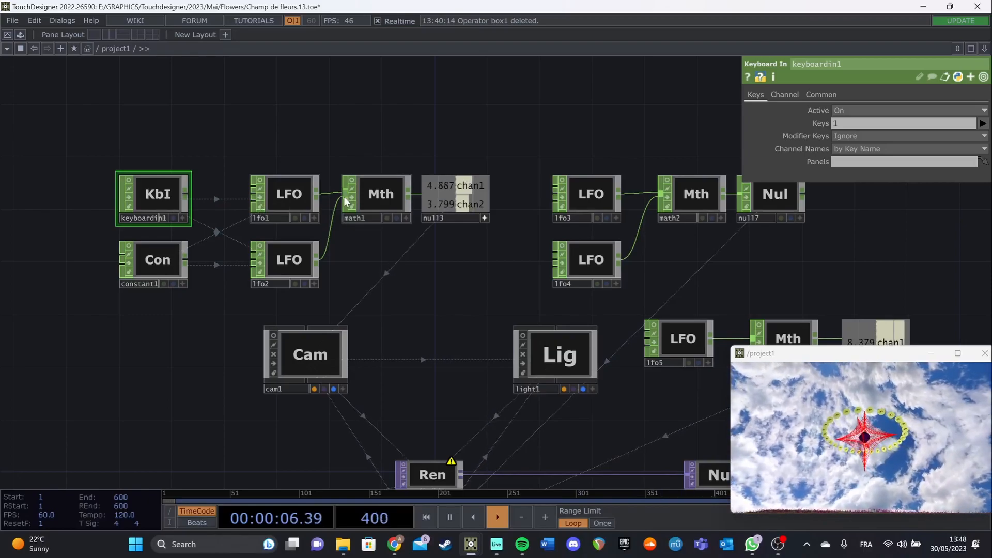
pyautogui.click(291, 204)
pyautogui.click(288, 259)
pyautogui.click(156, 200)
pyautogui.click(274, 197)
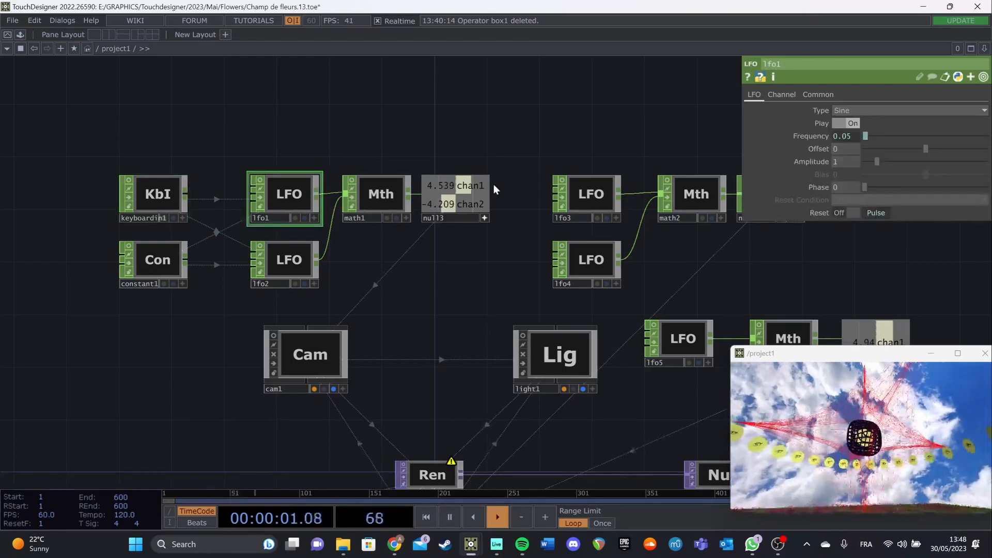
pyautogui.click(871, 211)
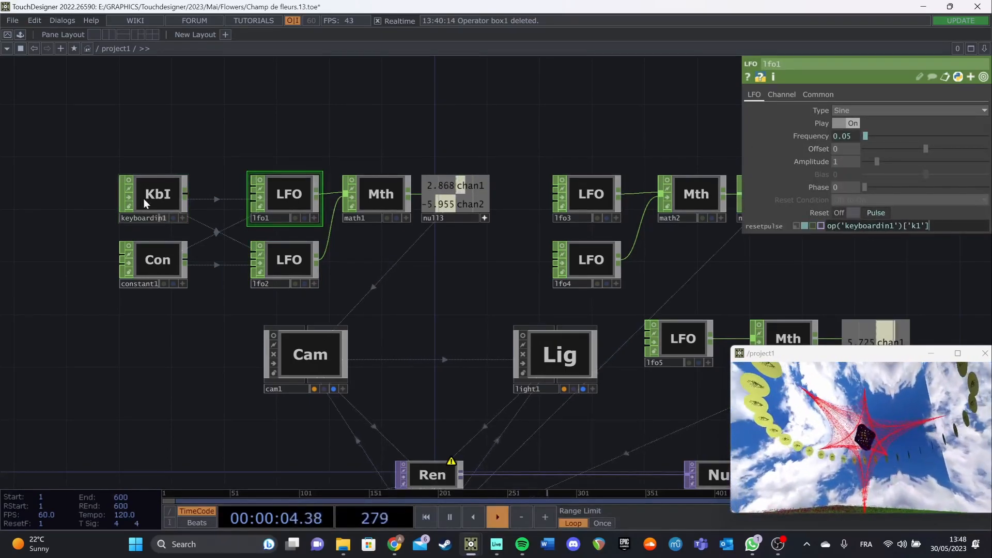
pyautogui.moveTo(194, 231)
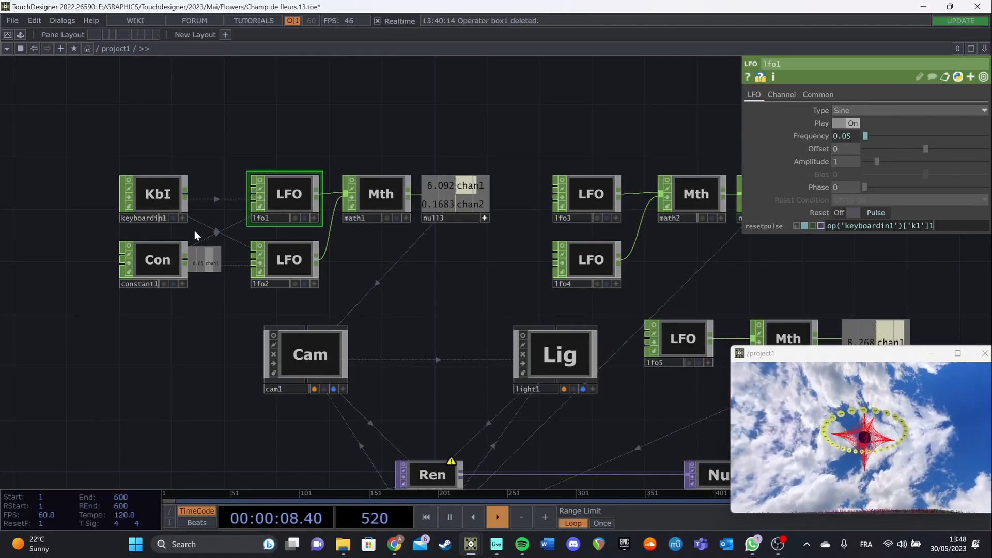
pyautogui.moveTo(414, 289); pyautogui.dragTo(421, 295)
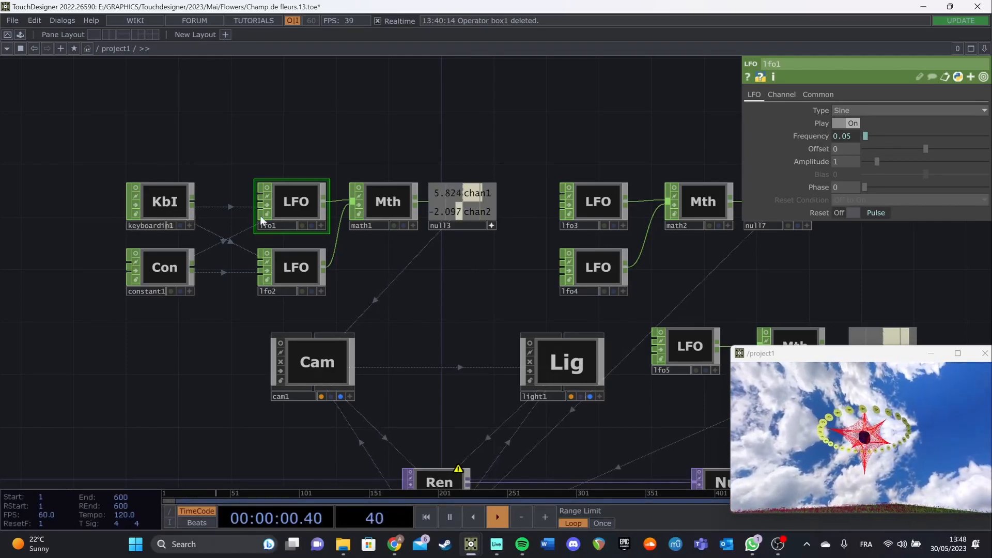
# Compare the phase settings of lfo1 and lfo2 and expand the Frequency expression on lfo1.
pyautogui.click(303, 271)
pyautogui.click(290, 200)
pyautogui.click(297, 264)
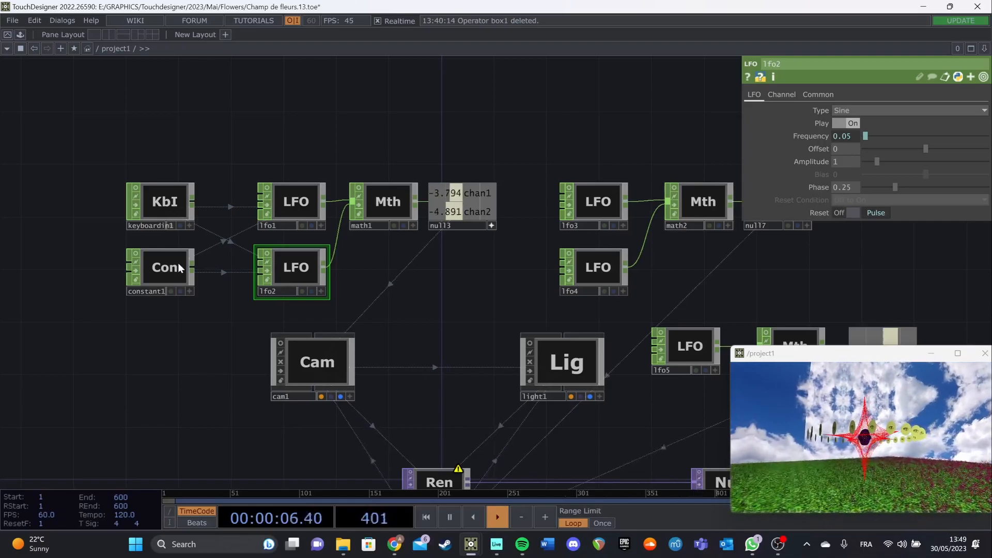
pyautogui.click(290, 203)
pyautogui.click(288, 269)
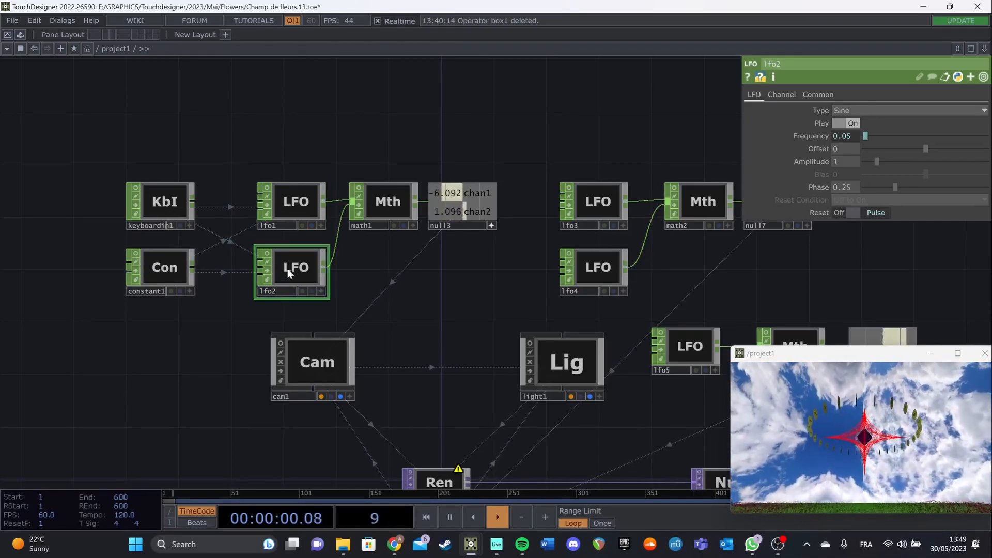
pyautogui.click(303, 201)
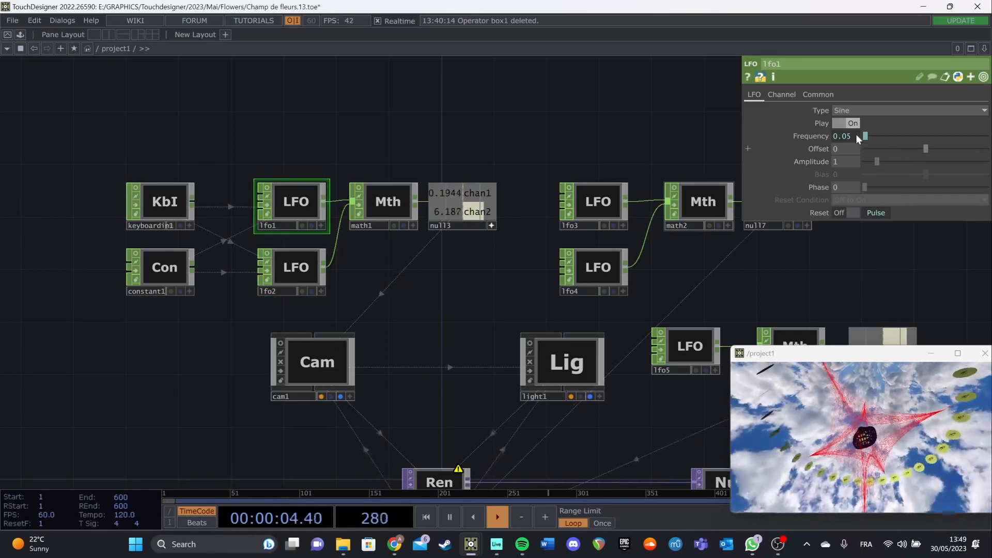
pyautogui.click(798, 135)
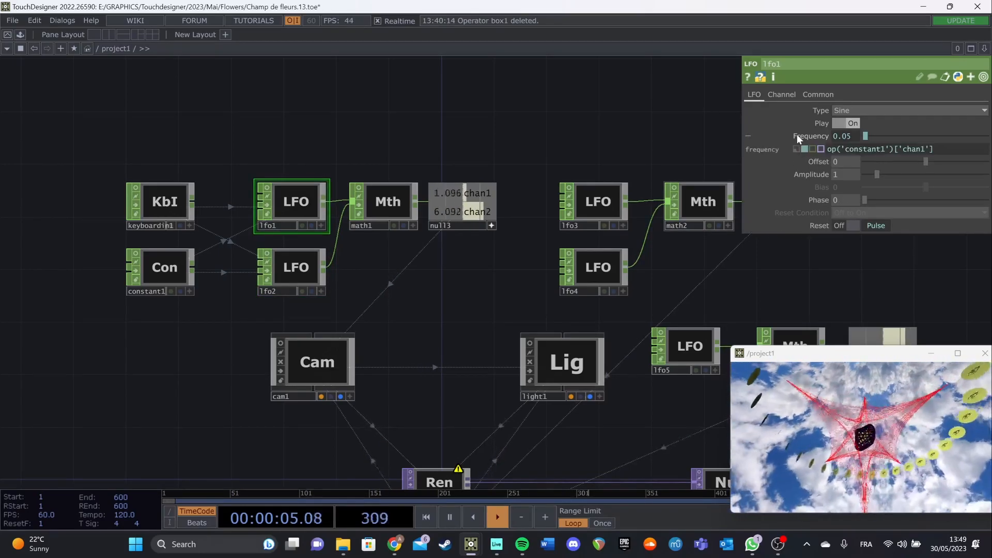
# Review the chan1 value in constant1 that drives the LFO frequency.
pyautogui.click(166, 273)
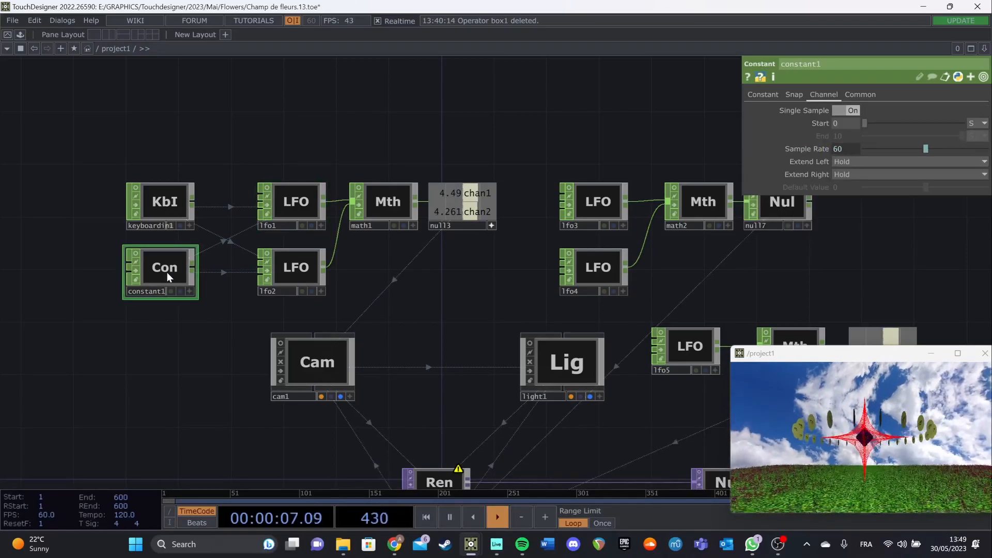
pyautogui.click(767, 98)
pyautogui.moveTo(933, 111)
pyautogui.mouseDown(button='middle')
pyautogui.moveTo(936, 134)
pyautogui.moveTo(925, 135)
pyautogui.moveTo(926, 110)
pyautogui.mouseUp(button='middle')
# Recheck the cam1 transform expressions and turn off the active viewer on null3.
pyautogui.moveTo(468, 271); pyautogui.dragTo(429, 283)
pyautogui.click(290, 376)
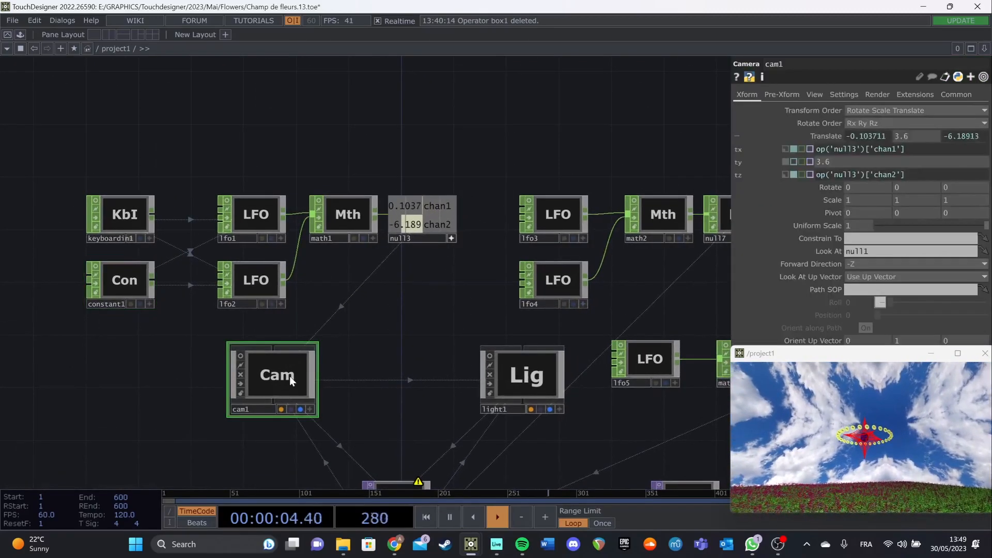
pyautogui.click(452, 238)
# Try 1.5 and 10 for the Multiply value of math1, settle on 6.64, and select null3.
pyautogui.click(358, 229)
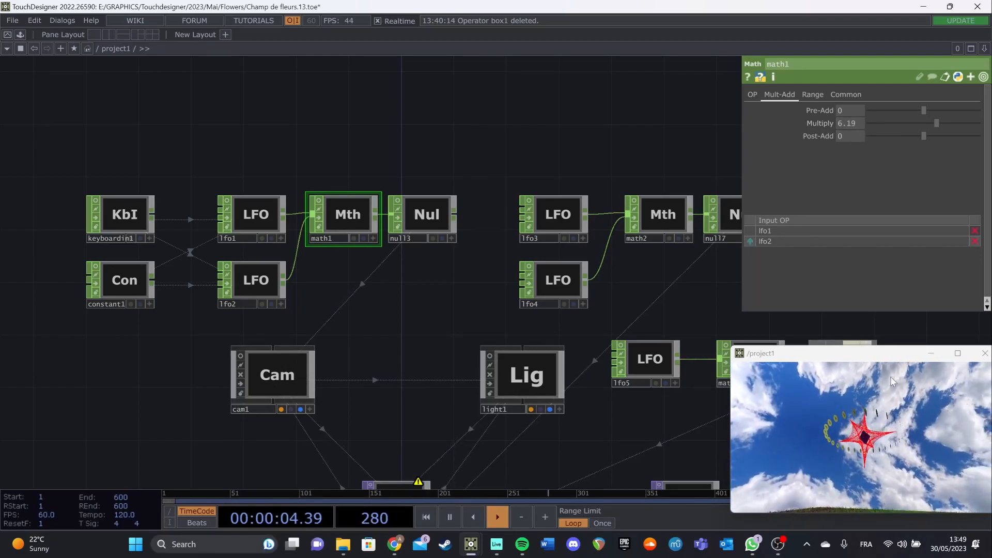
pyautogui.moveTo(938, 125); pyautogui.dragTo(887, 132)
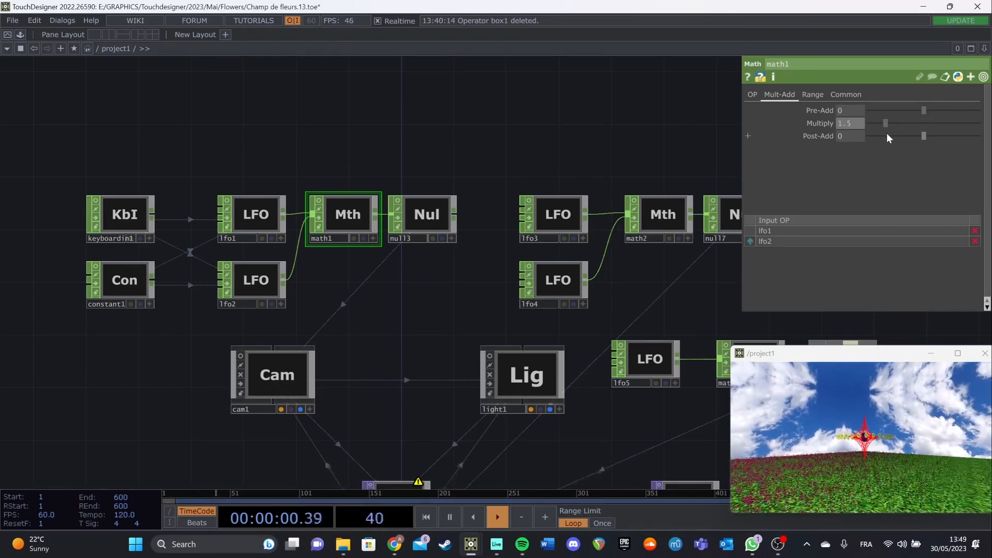
pyautogui.moveTo(886, 122); pyautogui.dragTo(980, 123)
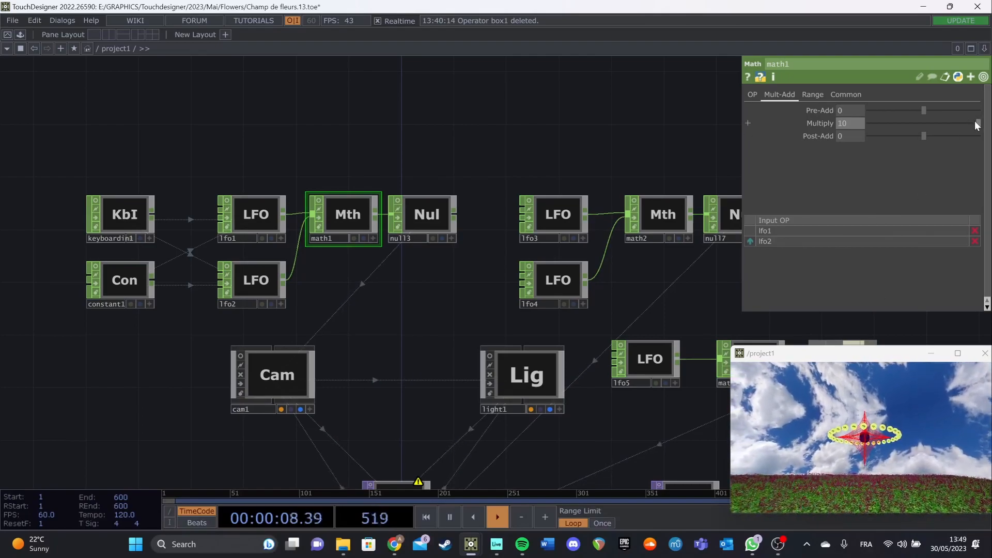
pyautogui.moveTo(975, 122); pyautogui.dragTo(942, 123)
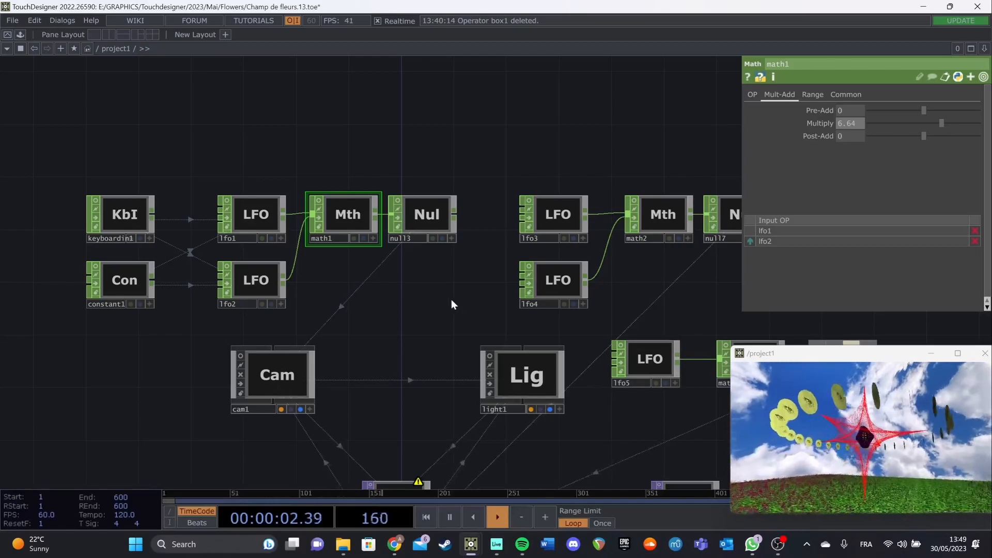
pyautogui.click(426, 226)
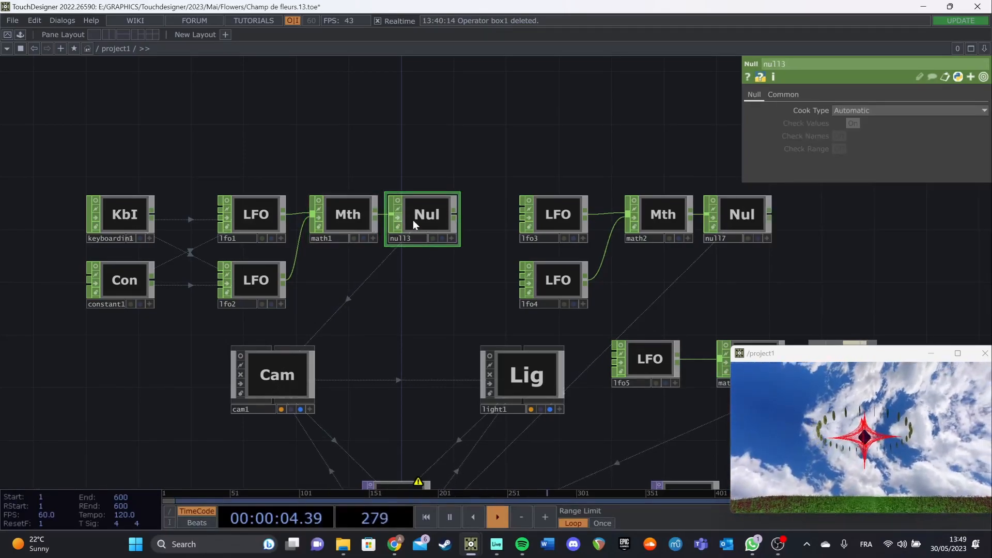
# Compare the Translate X and Z expressions of cam1 with the null3 operator they reference.
pyautogui.click(282, 376)
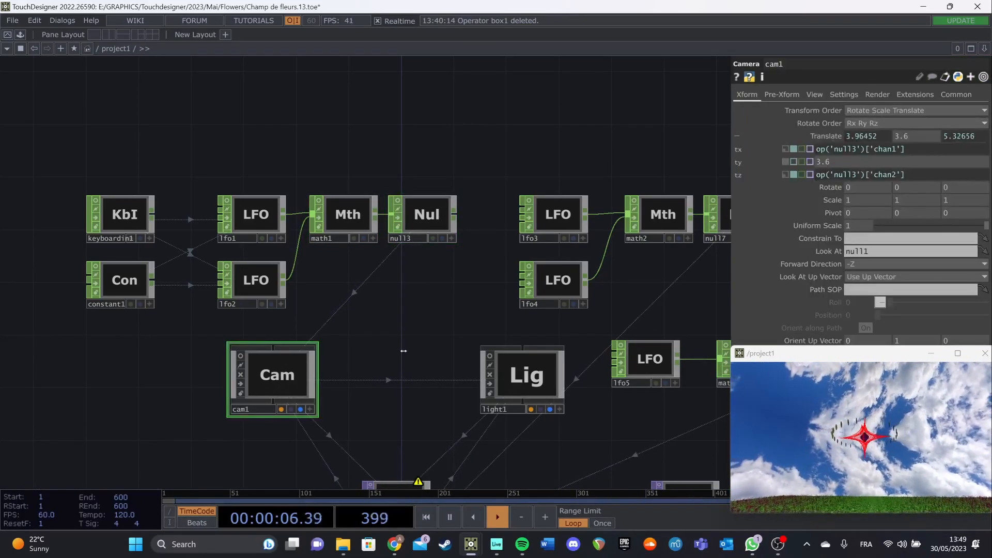
pyautogui.moveTo(835, 149)
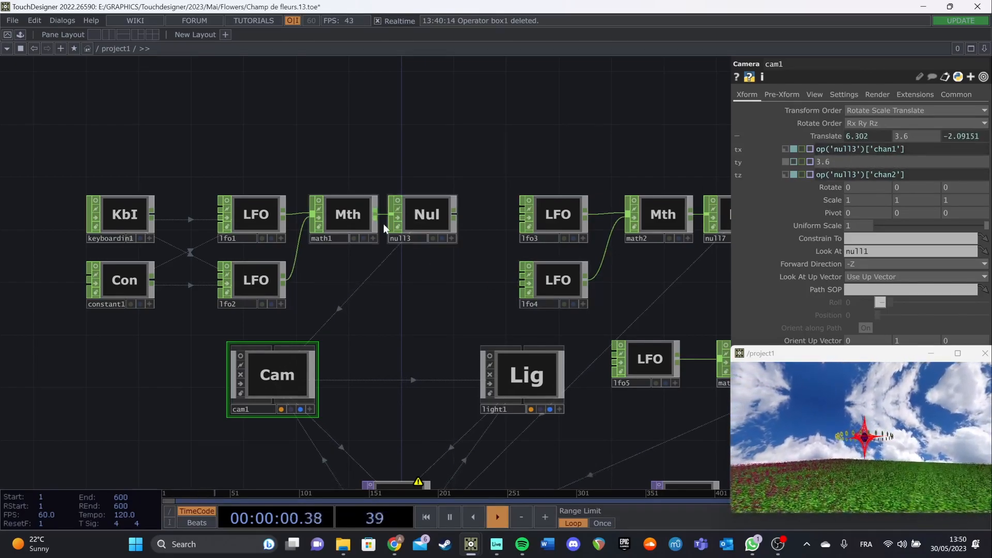
pyautogui.click(445, 219)
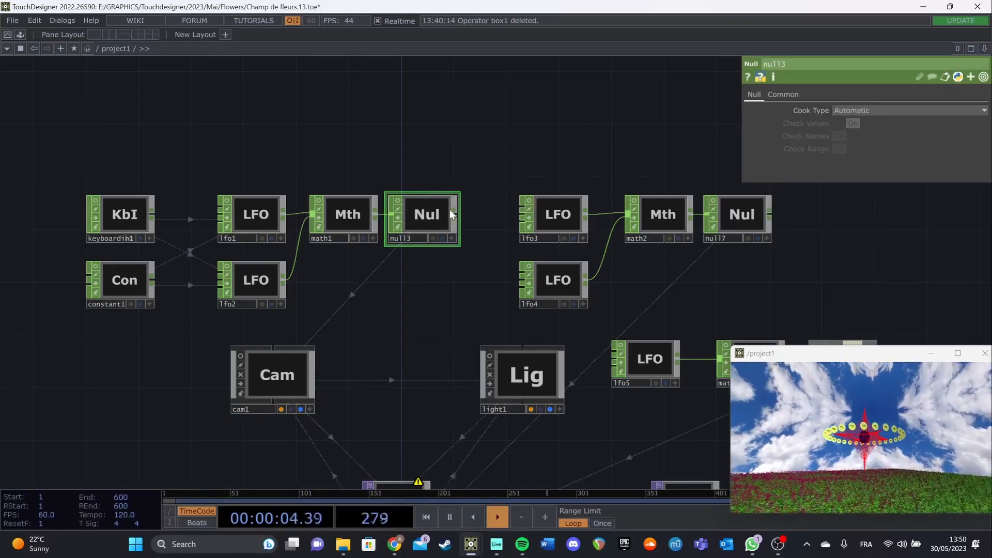
pyautogui.click(297, 376)
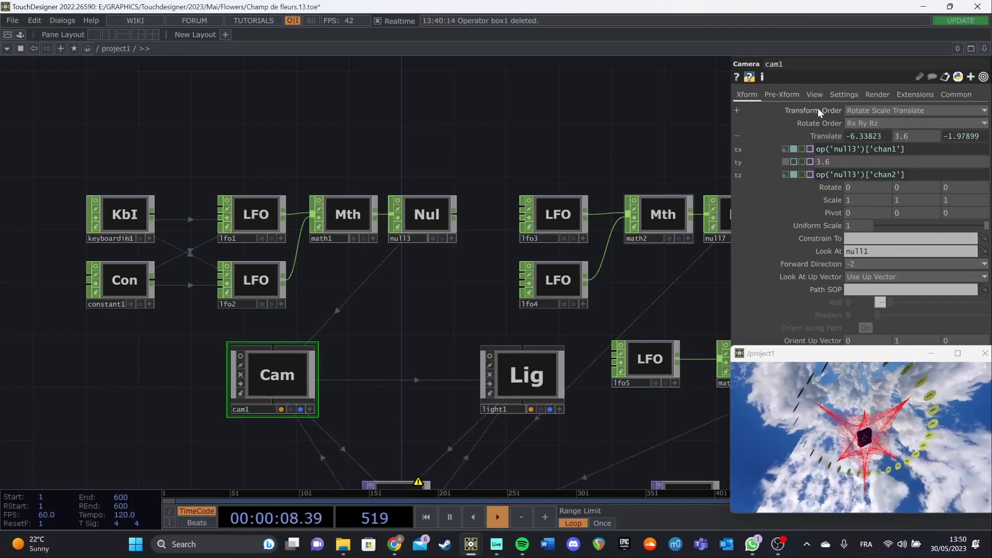
# Collapse the Translate expressions of cam1, try -0.4, 0 and 5 for its Y translation, and settle on 4.
pyautogui.click(822, 136)
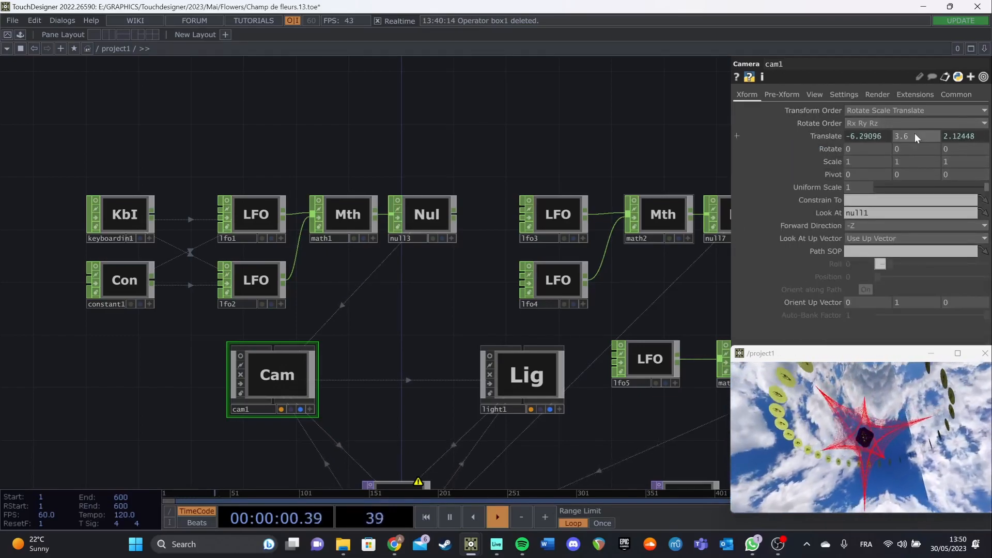
pyautogui.moveTo(915, 136)
pyautogui.mouseDown(button='middle')
pyautogui.moveTo(932, 120)
pyautogui.moveTo(914, 126)
pyautogui.moveTo(908, 117)
pyautogui.moveTo(915, 133)
pyautogui.mouseUp(button='middle')
pyautogui.click(924, 134)
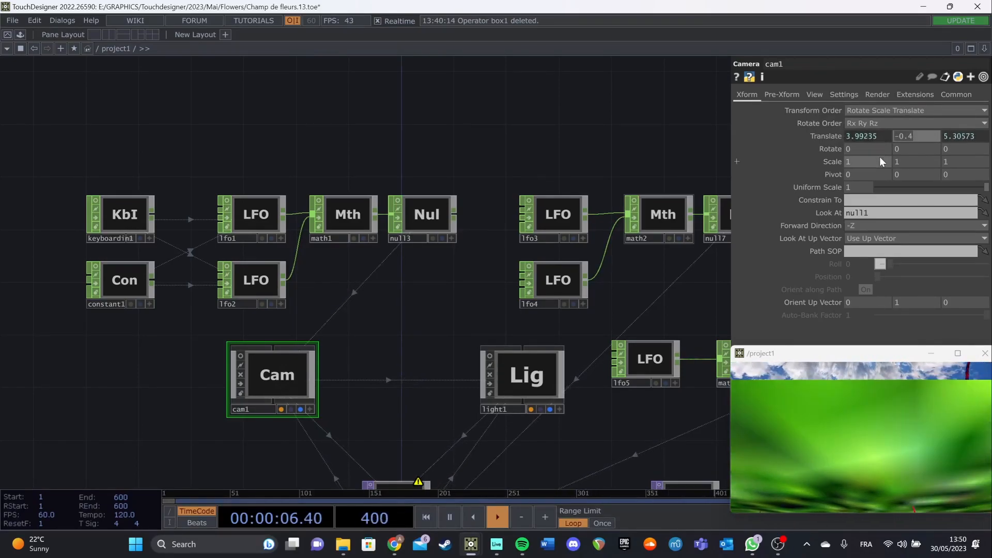
pyautogui.write('0')
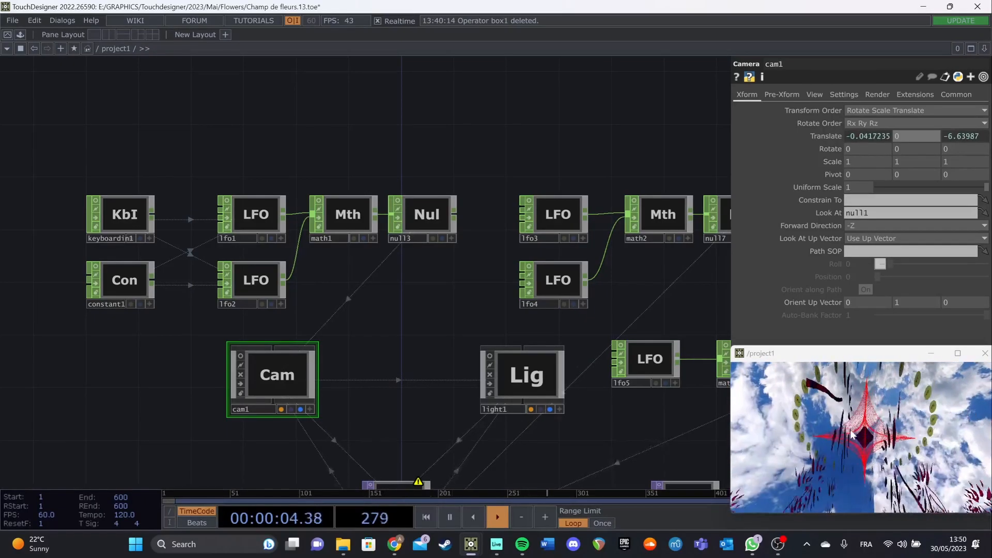
pyautogui.moveTo(910, 135); pyautogui.dragTo(923, 113, button='middle')
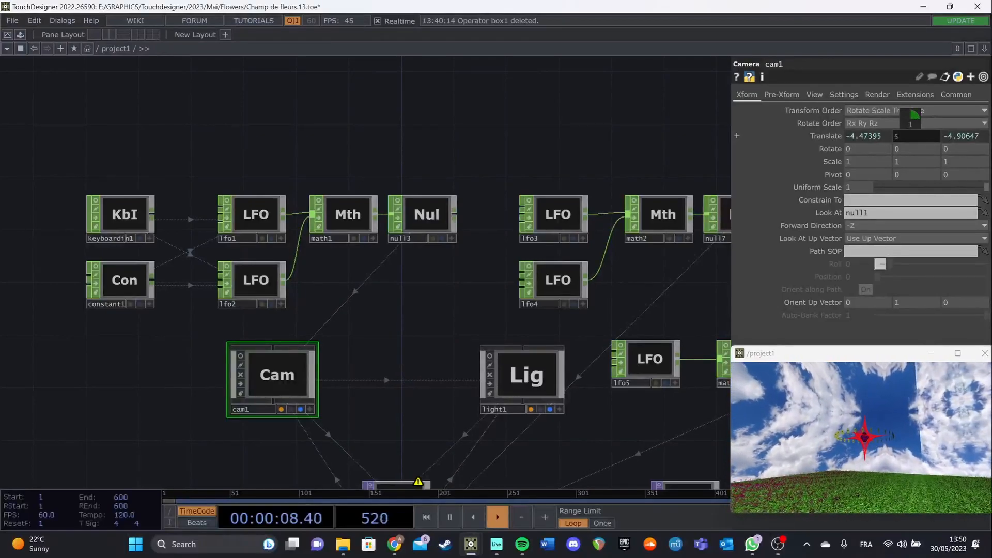
# Review the Constrain To and Look At settings of light1.
pyautogui.moveTo(397, 354); pyautogui.dragTo(295, 315)
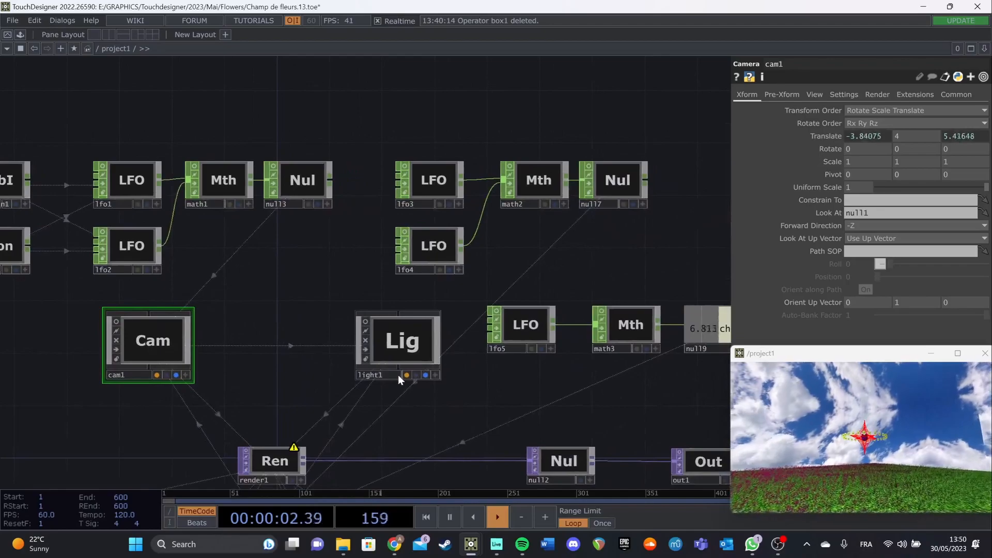
pyautogui.click(413, 355)
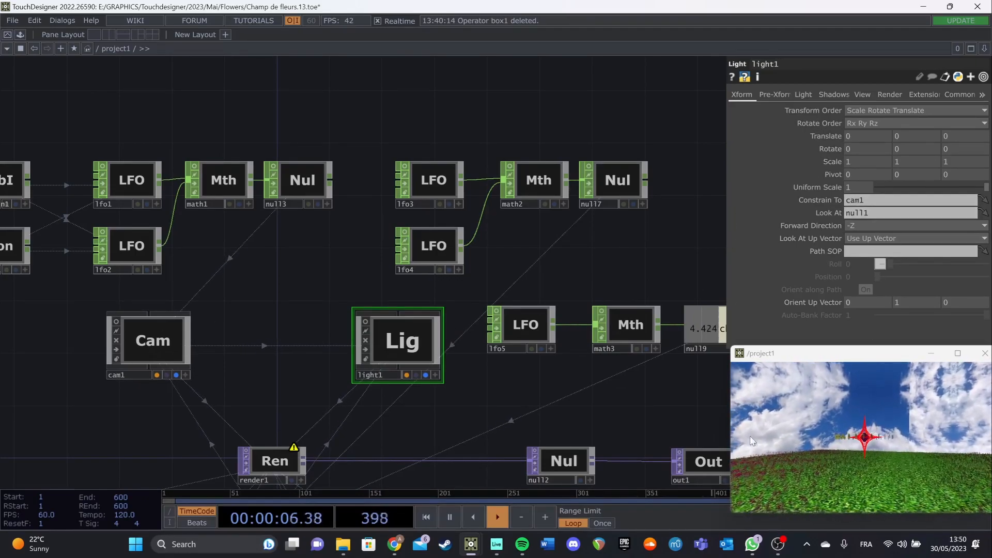
pyautogui.moveTo(555, 424); pyautogui.dragTo(530, 291)
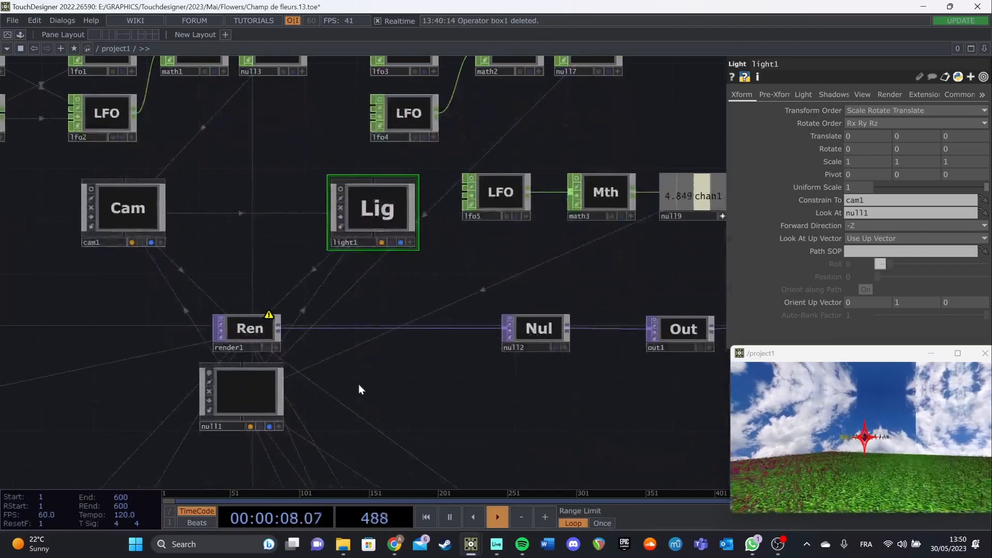
# Select null1 below render1 and preview the project output maximized before restoring its window.
pyautogui.click(256, 394)
pyautogui.moveTo(401, 405); pyautogui.dragTo(377, 350)
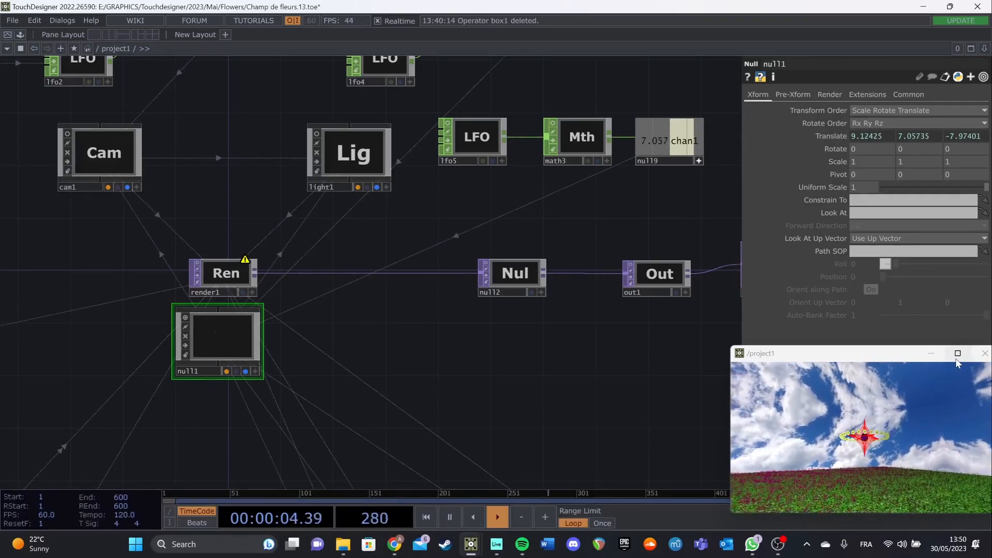
pyautogui.press('super+Up')
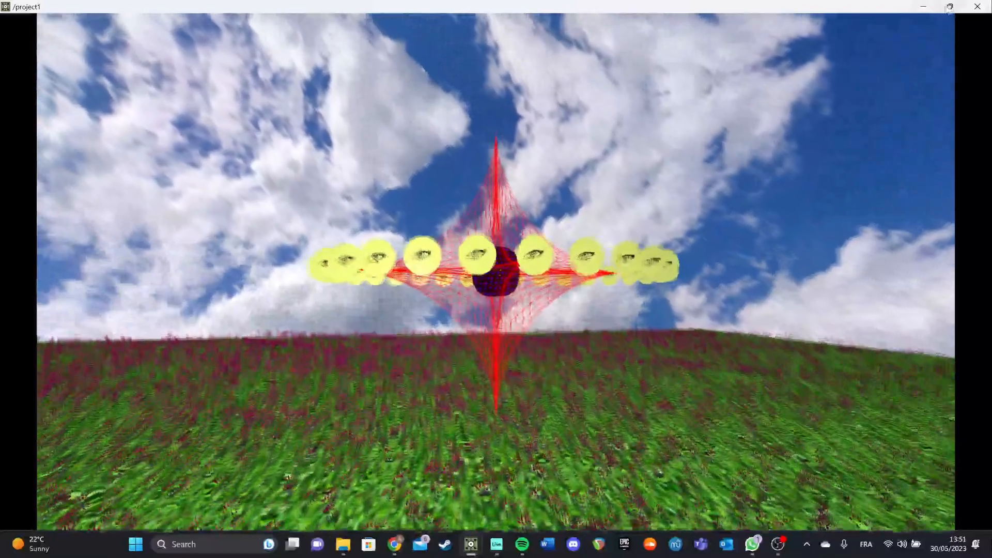
pyautogui.press('super+Down')
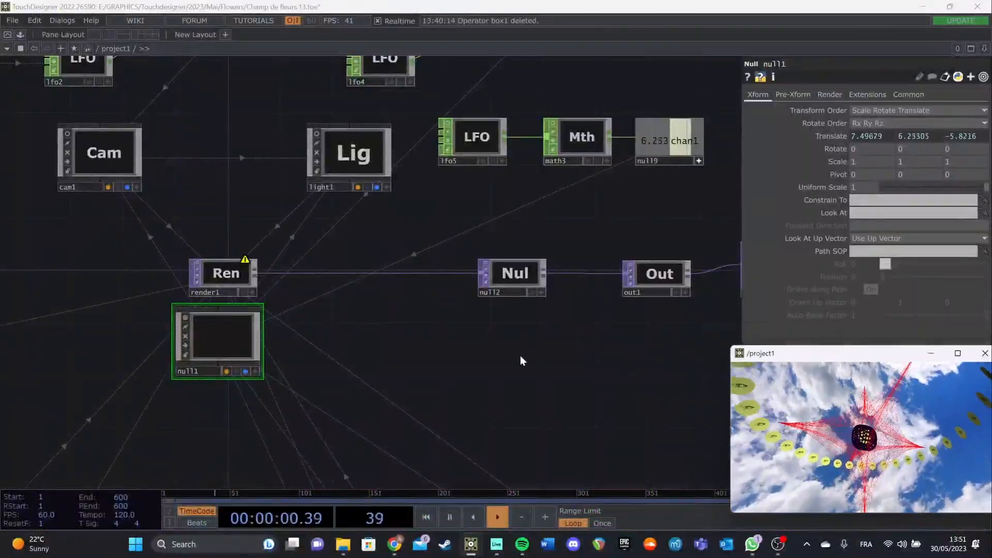
# Check the settings of lfo3 and move null1 next to null7, at the end of the lfo3 and math2 chain.
pyautogui.moveTo(520, 362); pyautogui.dragTo(514, 389)
pyautogui.moveTo(421, 271); pyautogui.dragTo(424, 354)
pyautogui.moveTo(554, 178); pyautogui.dragTo(531, 183)
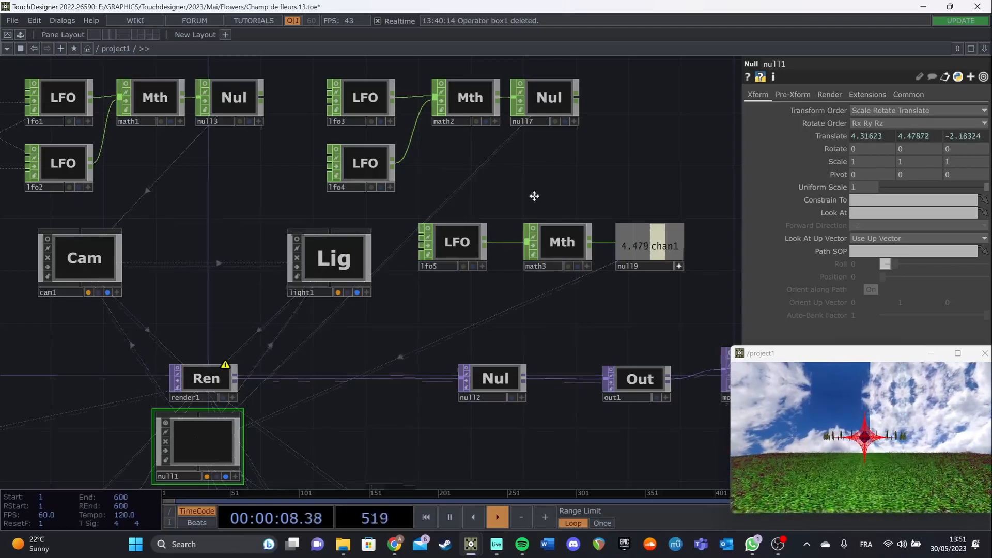
pyautogui.moveTo(534, 195); pyautogui.dragTo(507, 257)
pyautogui.click(349, 166)
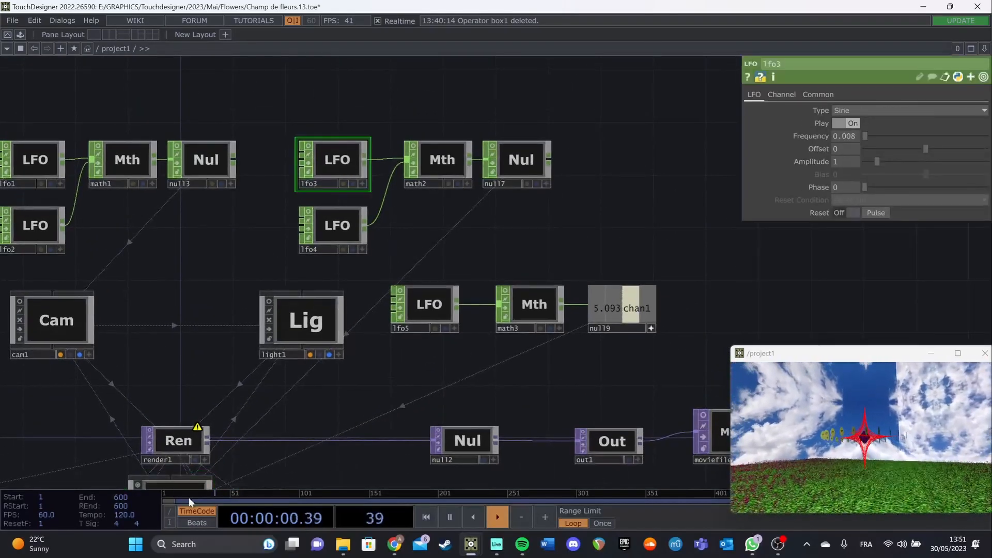
pyautogui.moveTo(184, 488); pyautogui.dragTo(655, 157)
pyautogui.moveTo(696, 267); pyautogui.dragTo(639, 337)
pyautogui.moveTo(586, 243); pyautogui.dragTo(585, 230)
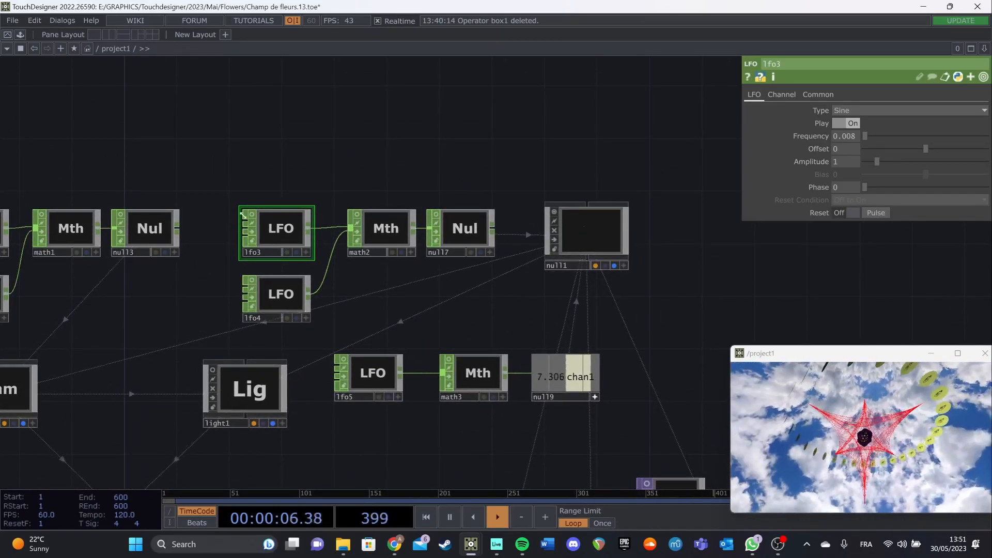
# Turn on the viewers of lfo3 and lfo4 so their channel values show in the nodes.
pyautogui.click(306, 252)
pyautogui.click(272, 294)
pyautogui.click(253, 280)
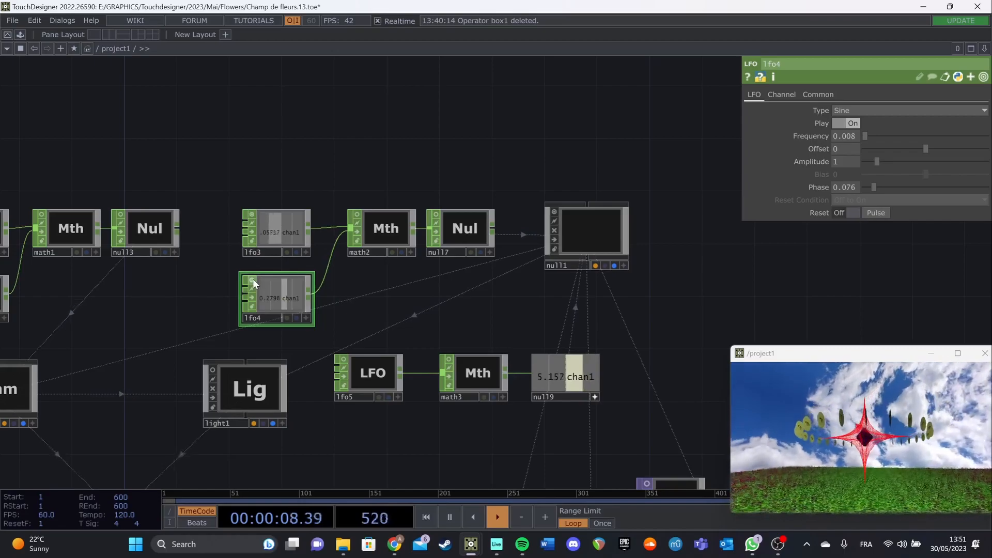
# Compare the frequency and phase settings of lfo3 and lfo4 with the Multiply value of math2.
pyautogui.click(385, 232)
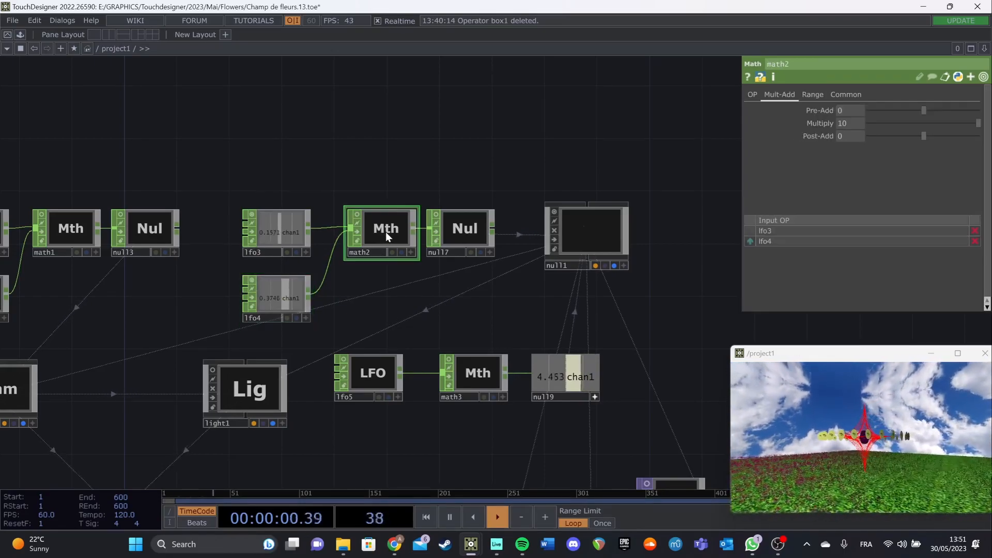
pyautogui.click(284, 231)
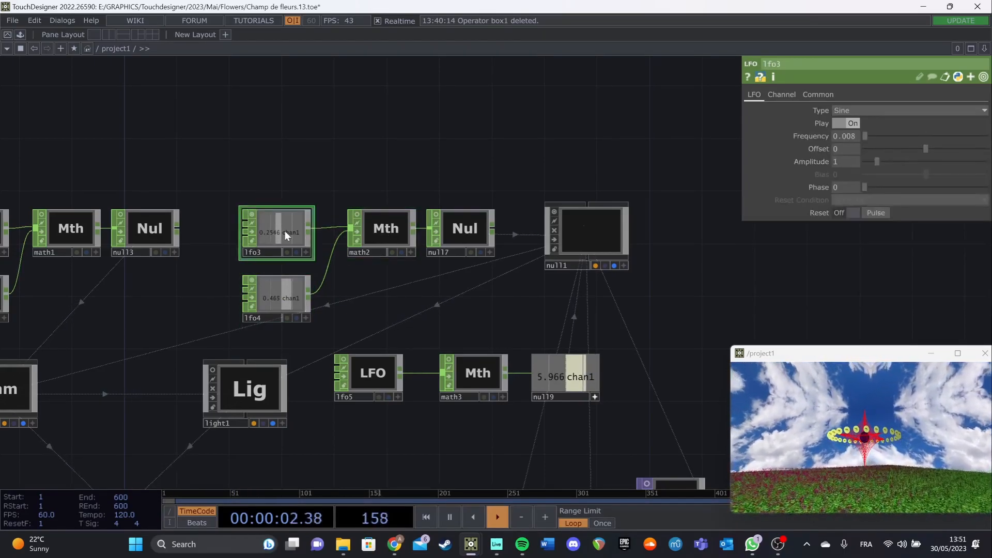
pyautogui.click(279, 287)
pyautogui.click(278, 229)
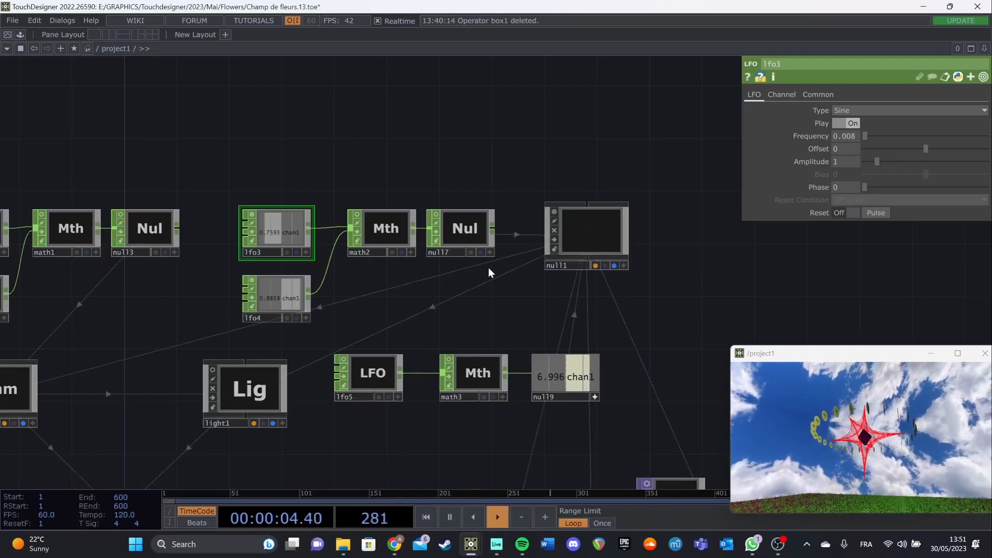
pyautogui.click(388, 235)
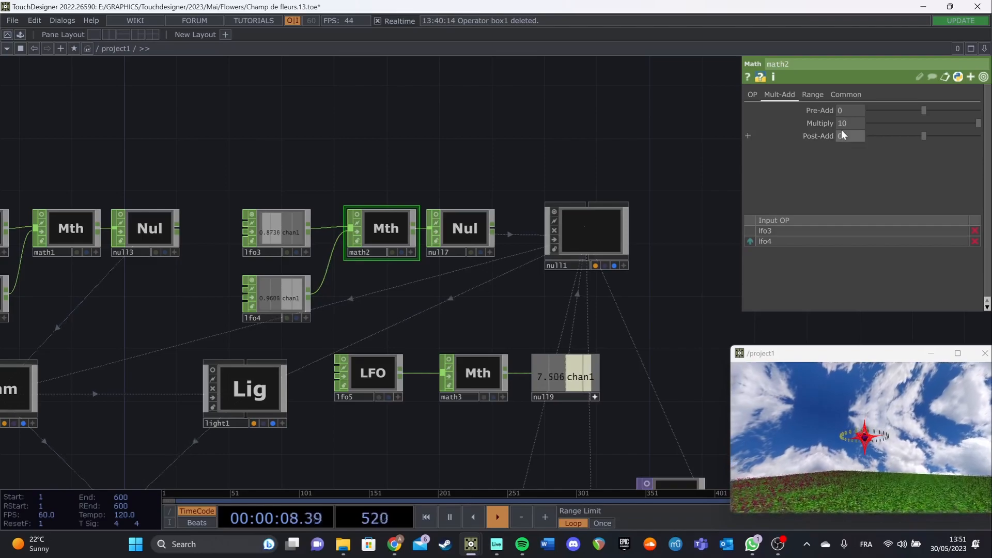
pyautogui.click(296, 231)
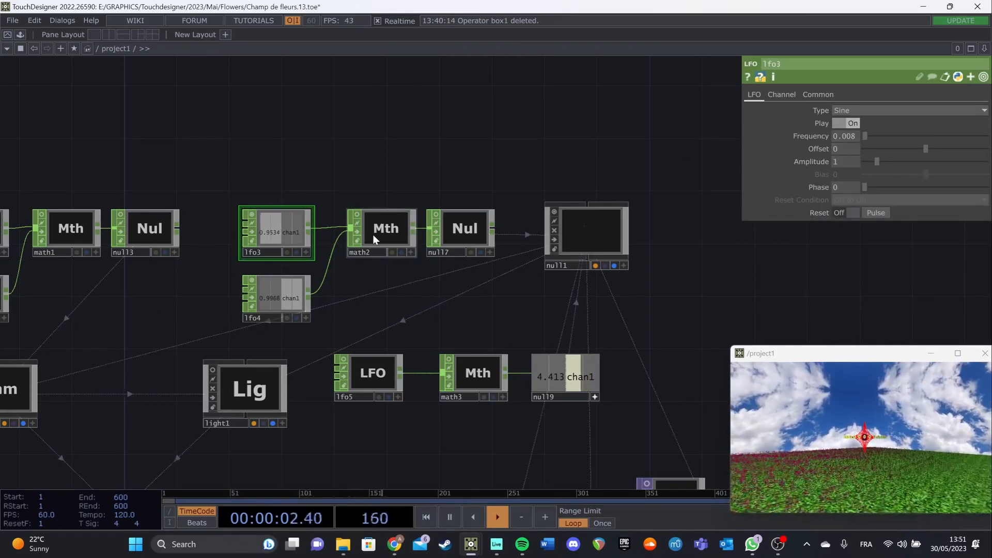
pyautogui.click(406, 233)
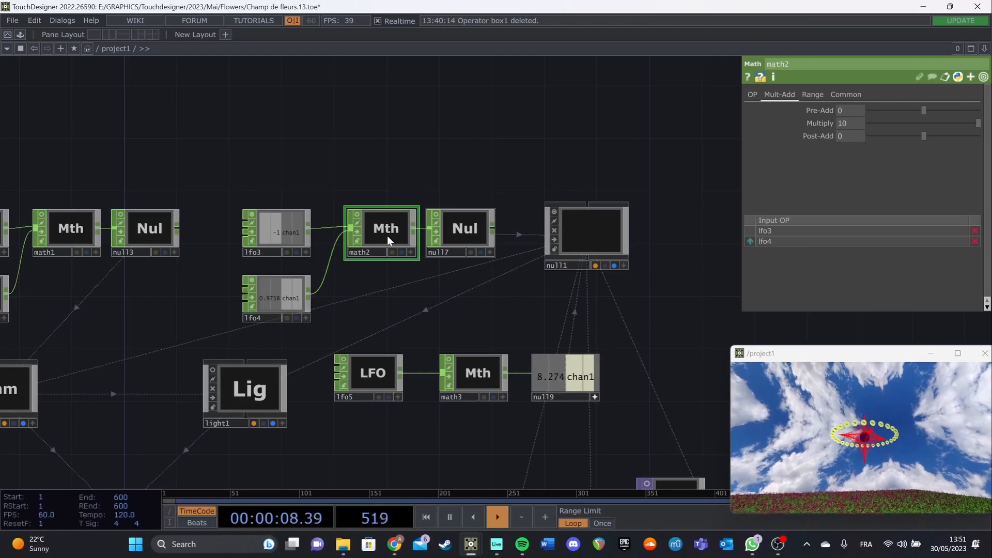
# Turn on the viewer of null7 and expand the Translate expressions of null1.
pyautogui.click(460, 233)
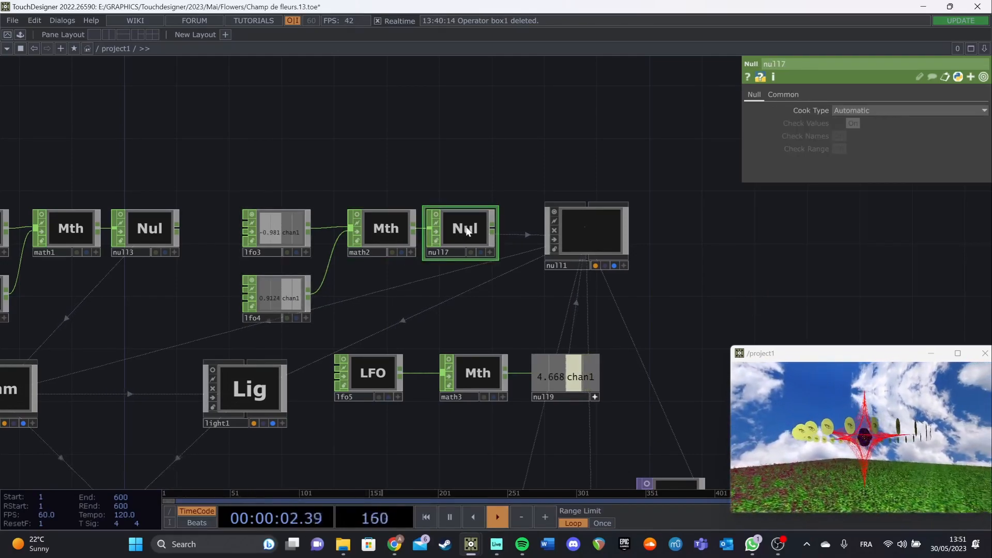
pyautogui.click(440, 220)
pyautogui.scroll(3, 441, 219)
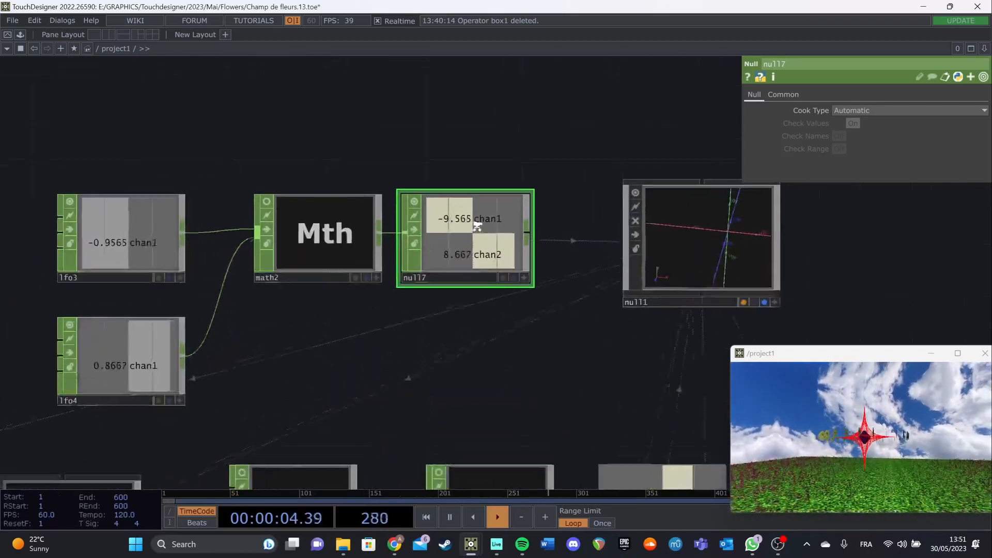
pyautogui.click(621, 241)
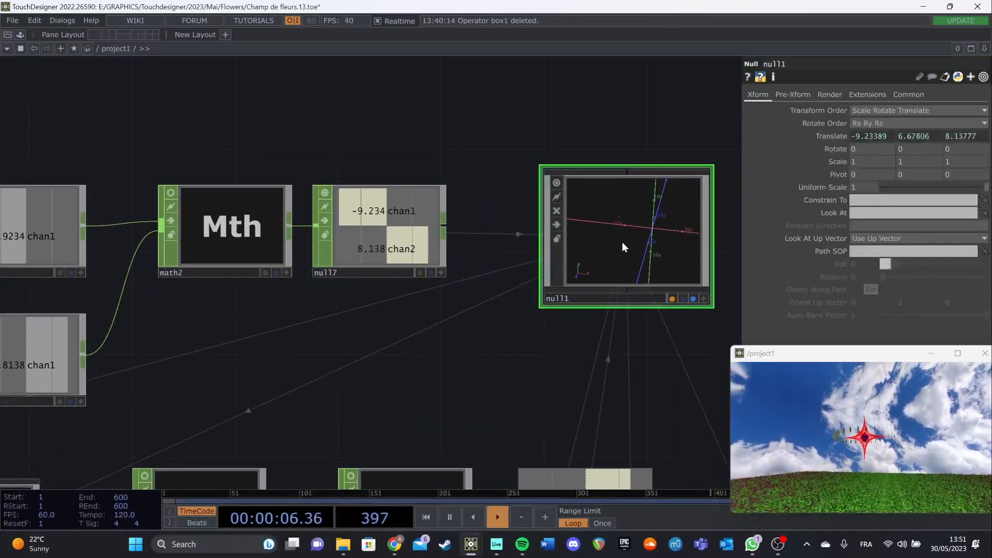
pyautogui.click(823, 136)
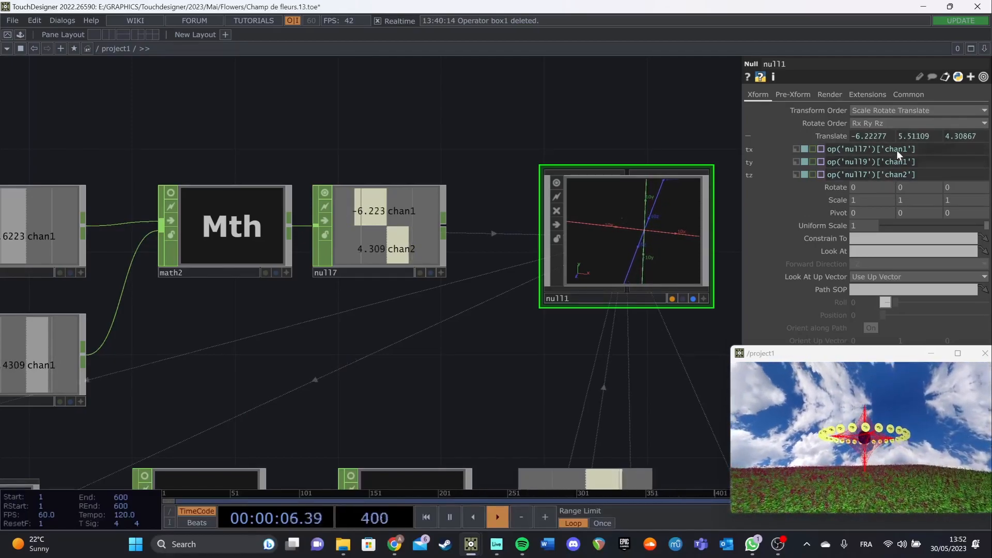
# Review the frequency, offset and amplitude settings of lfo5.
pyautogui.moveTo(483, 392); pyautogui.dragTo(486, 256)
pyautogui.scroll(-4, 486, 255)
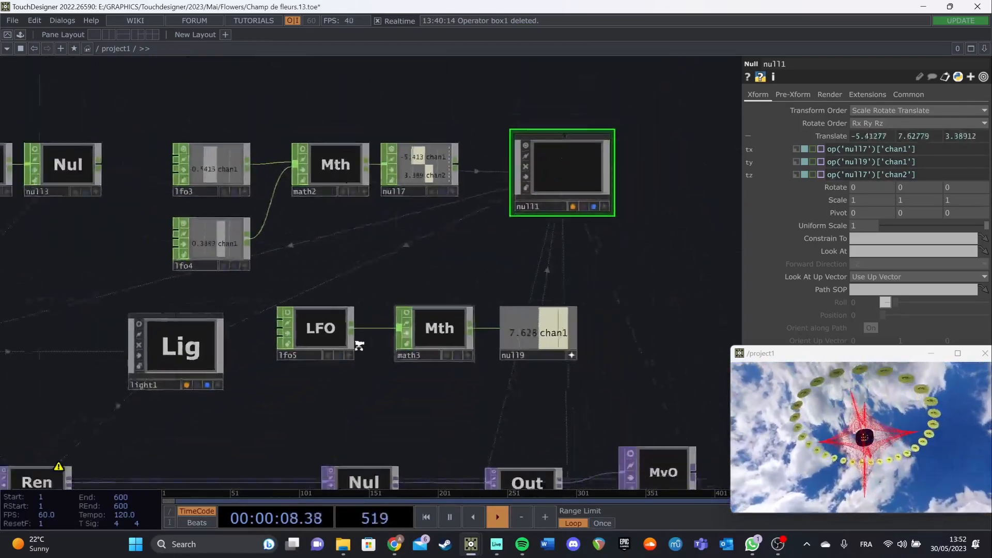
pyautogui.click(335, 327)
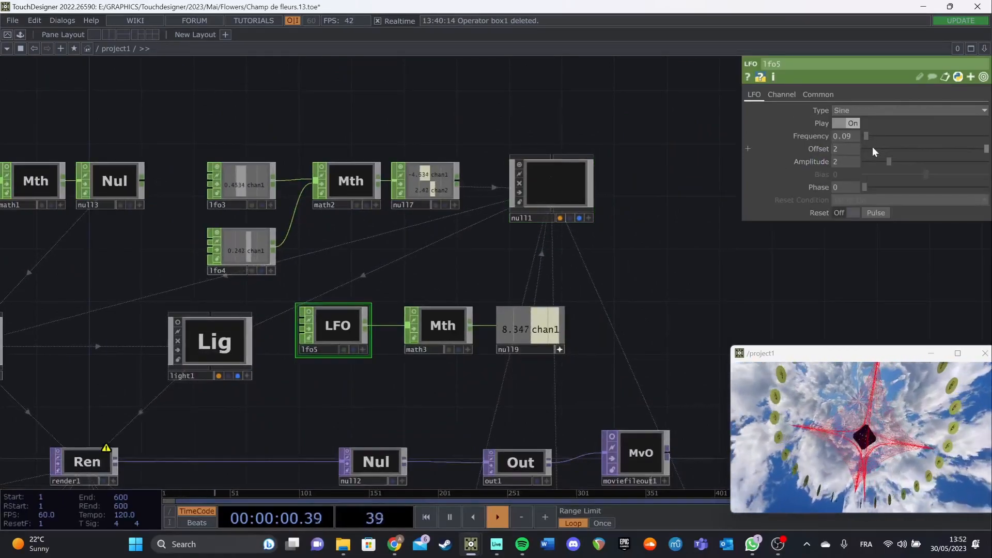
# Set the Pre-Add and Post-Add of math3 to 0 and check the result in the maximized output window.
pyautogui.click(443, 326)
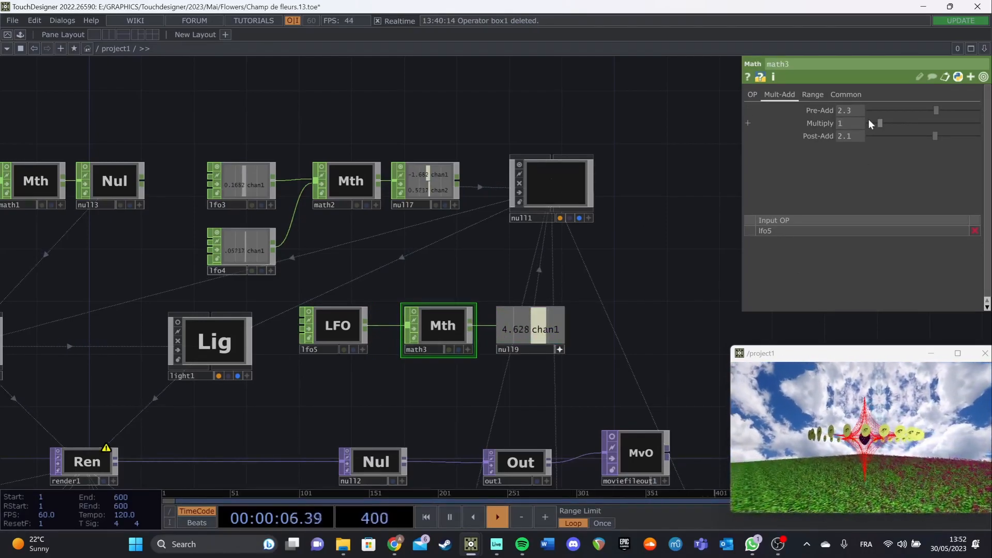
pyautogui.write('0')
pyautogui.press('Return')
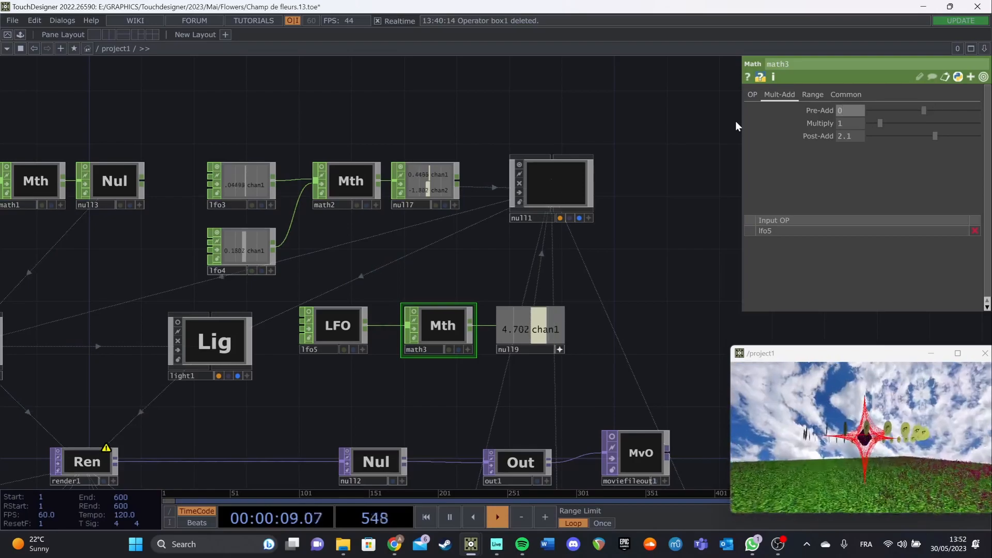
pyautogui.click(845, 136)
pyautogui.write('0')
pyautogui.press('Return')
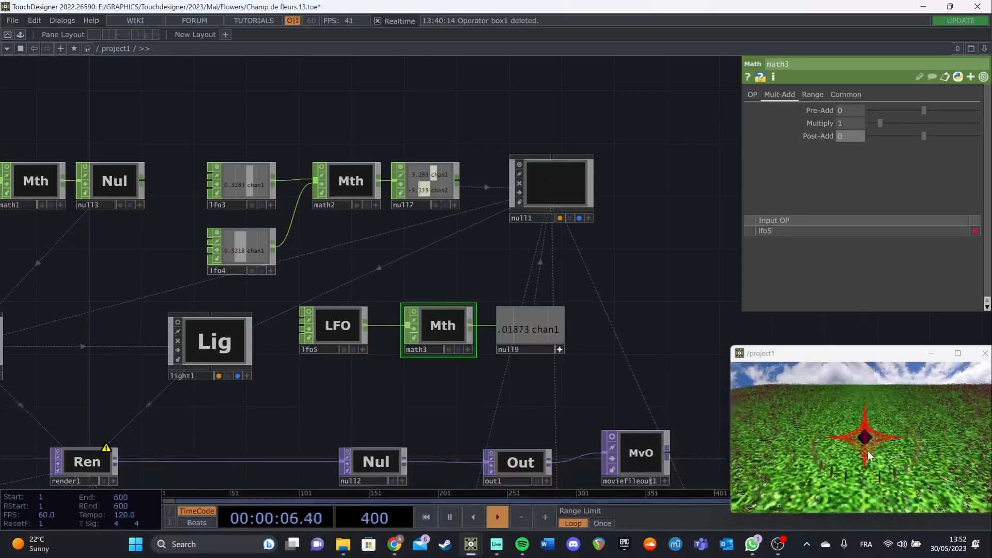
pyautogui.click(958, 354)
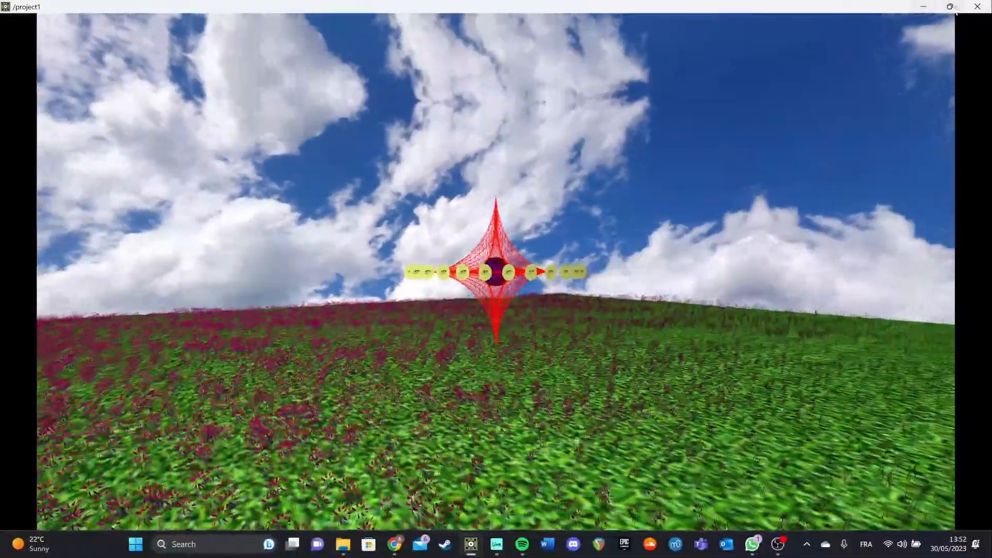
pyautogui.click(950, 6)
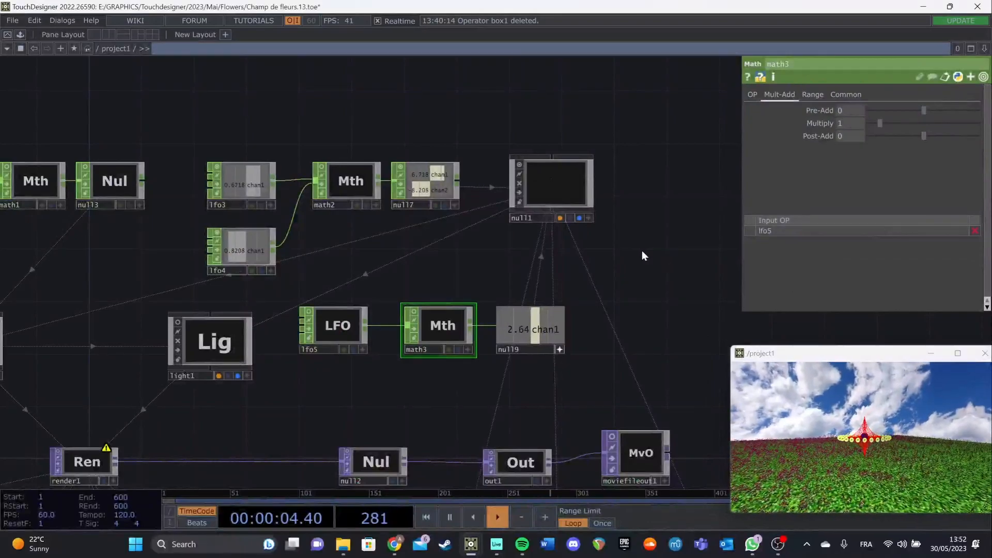
# Undo the last Pre-Add and Post-Add changes of math3.
pyautogui.hotkey('ctrl', 'z')
pyautogui.hotkey('ctrl', 'z')
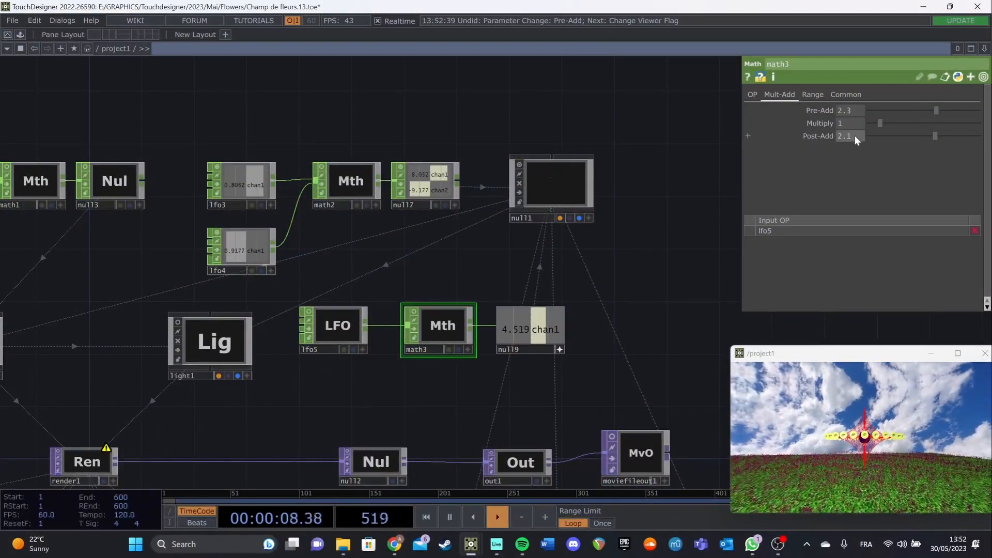
pyautogui.scroll(-5, 609, 288)
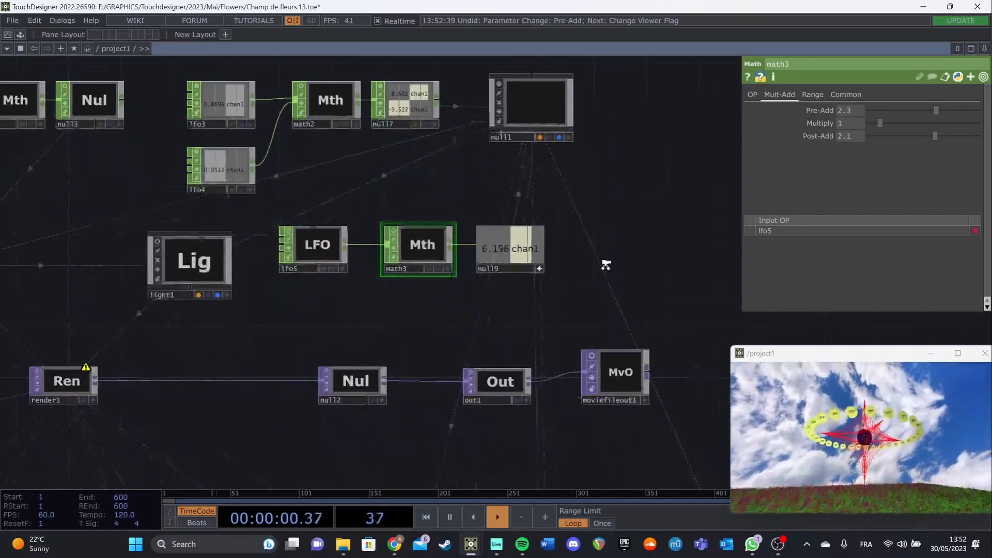
pyautogui.moveTo(441, 280); pyautogui.dragTo(436, 266)
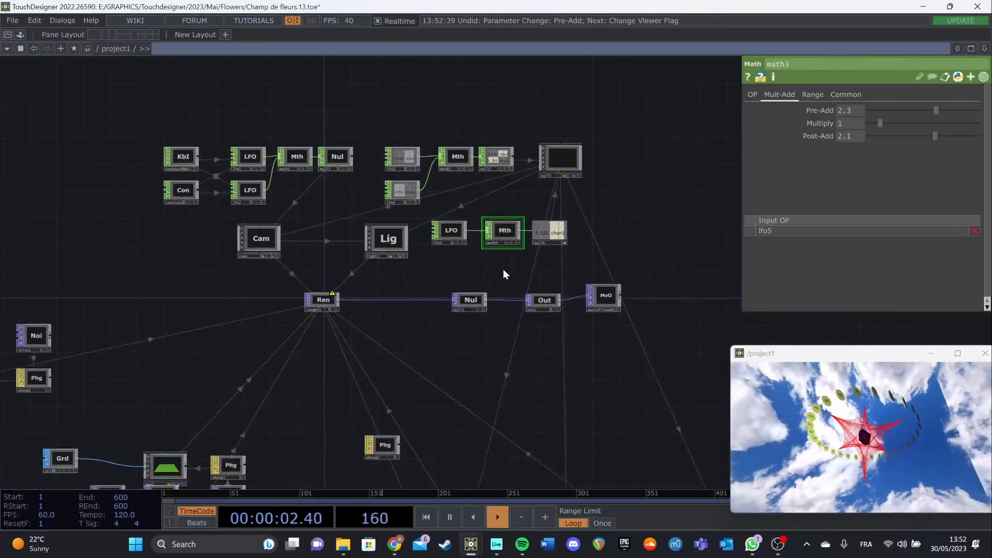
# Move moviefileout1 slightly down in line with out1 and review the parameters of null2, out1 and moviefileout1.
pyautogui.moveTo(600, 295); pyautogui.dragTo(600, 303)
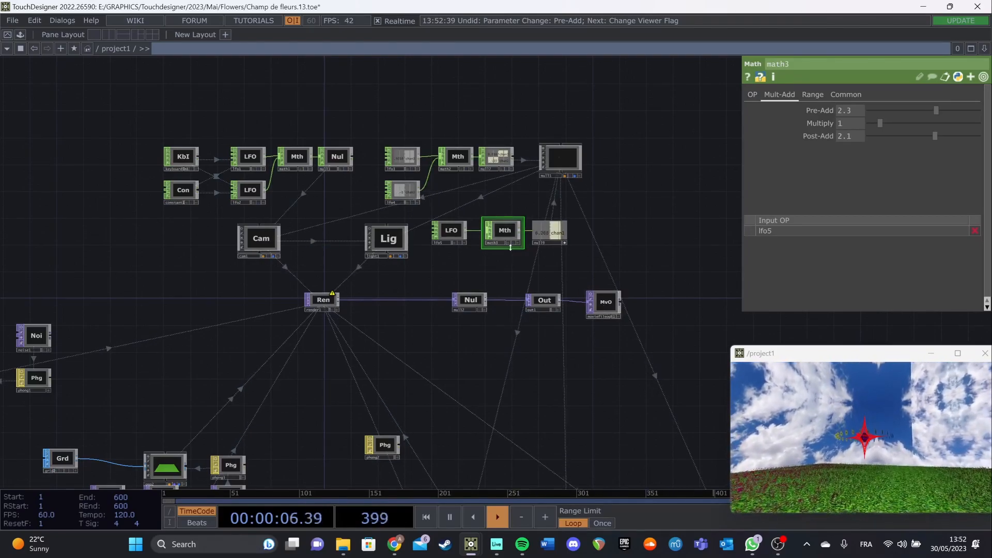
pyautogui.moveTo(405, 358); pyautogui.dragTo(439, 343)
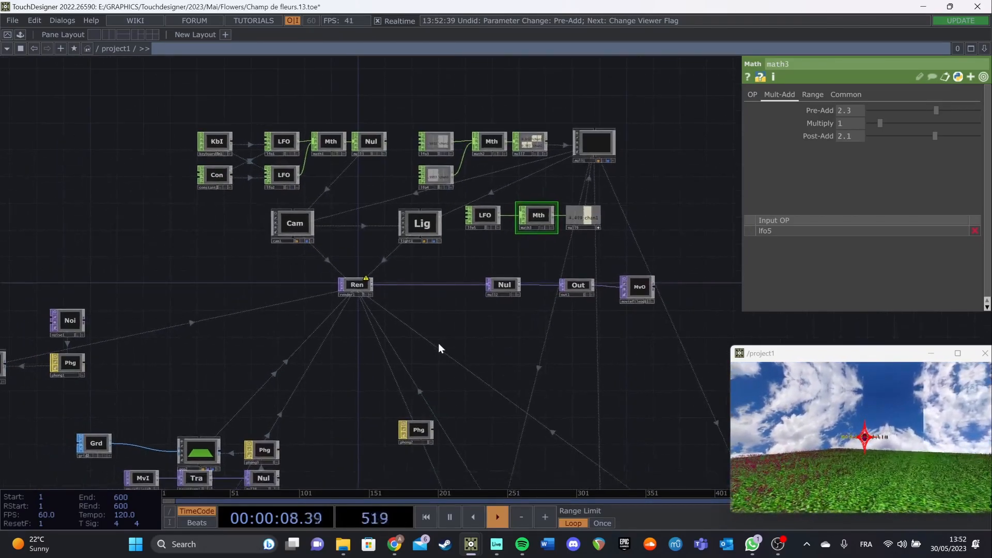
pyautogui.moveTo(207, 354); pyautogui.dragTo(297, 312)
pyautogui.moveTo(468, 261); pyautogui.dragTo(386, 296)
pyautogui.scroll(4, 386, 295)
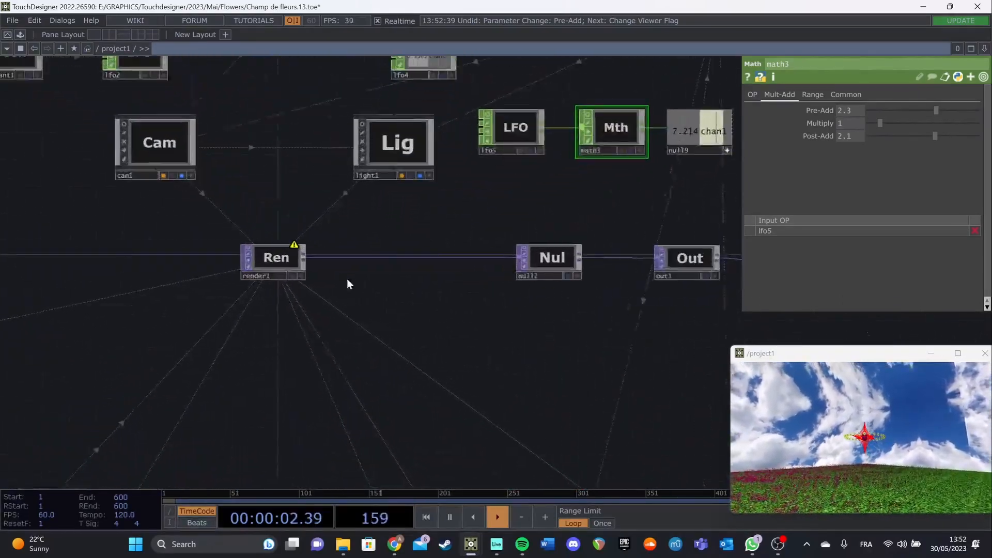
pyautogui.moveTo(317, 237); pyautogui.dragTo(221, 225)
pyautogui.click(395, 252)
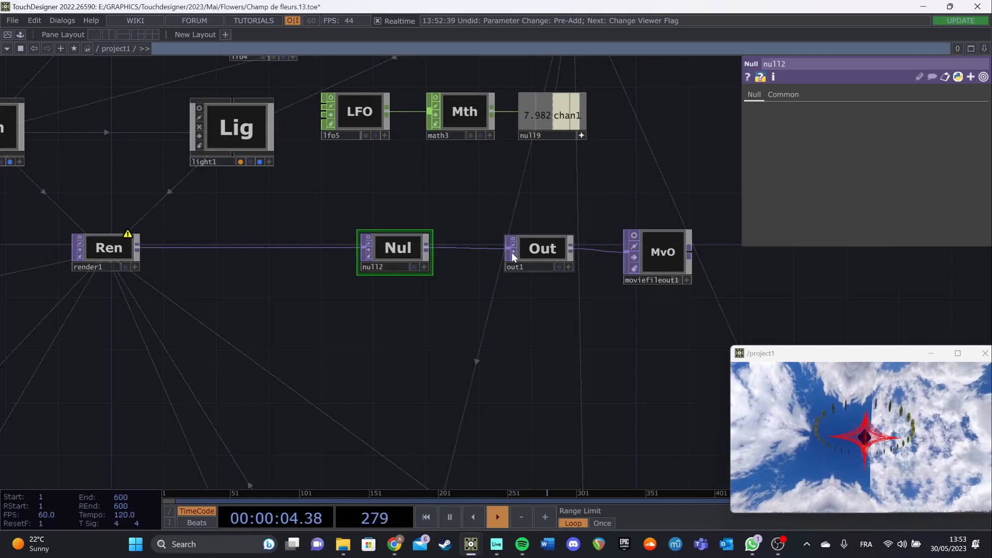
pyautogui.click(537, 250)
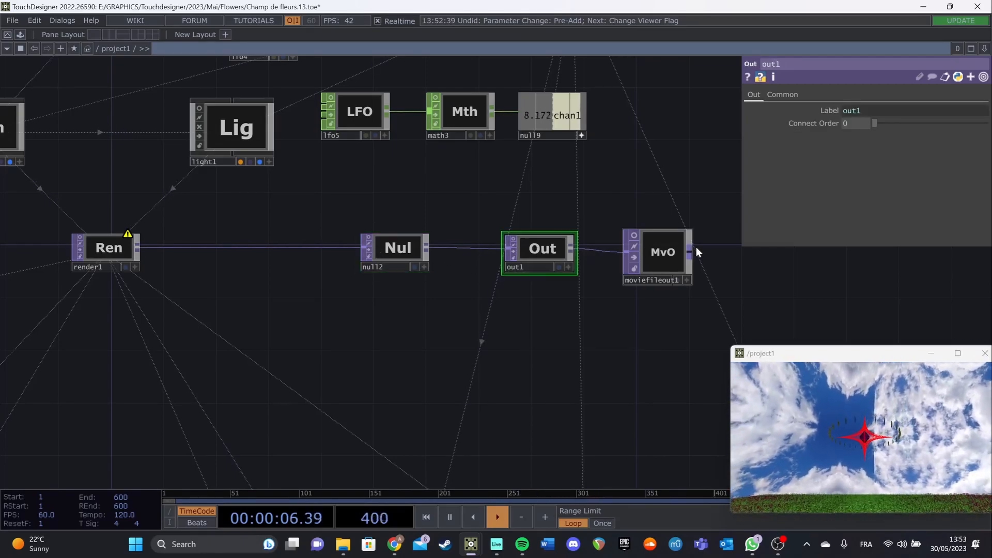
pyautogui.click(658, 258)
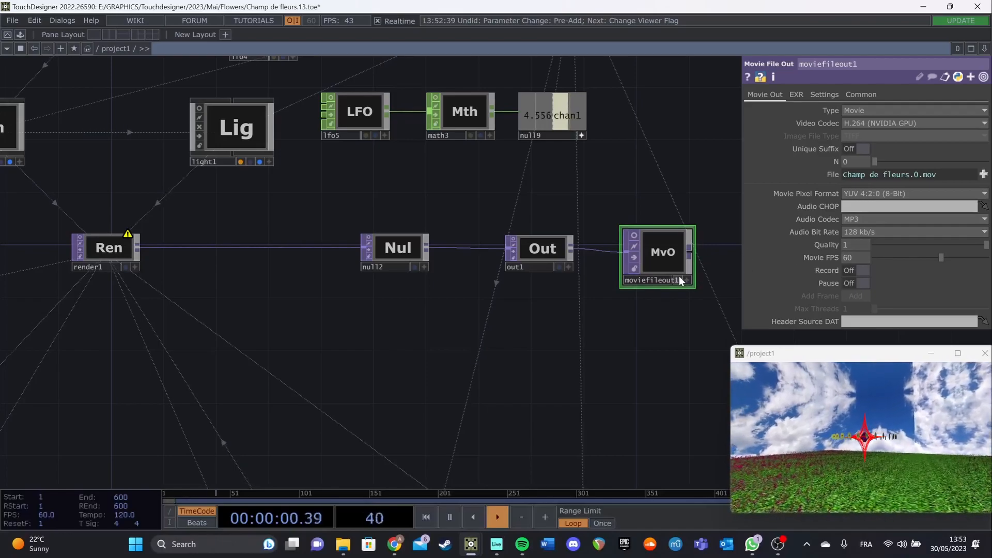
# Turn on the viewer of geo1 and open its transform parameters.
pyautogui.moveTo(600, 331); pyautogui.dragTo(552, 322)
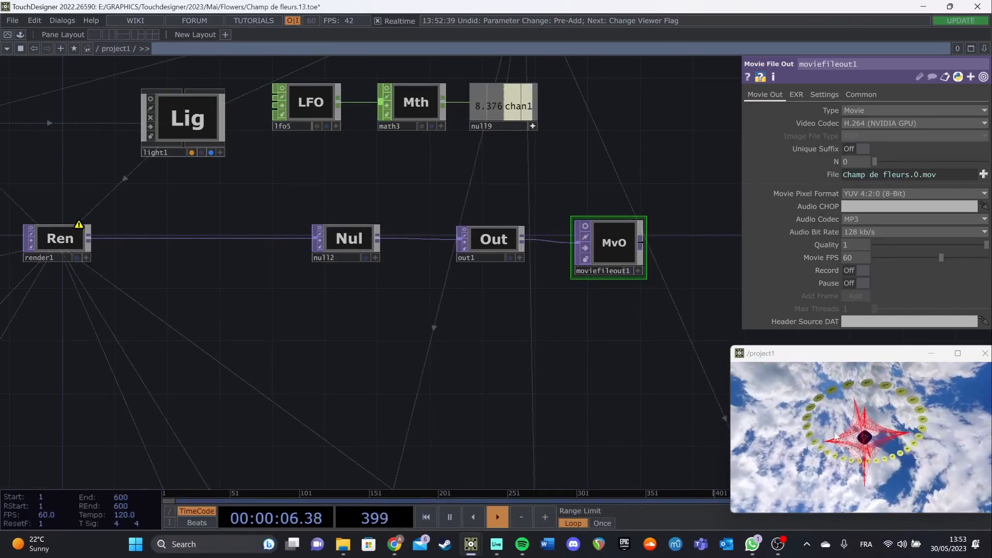
pyautogui.moveTo(328, 337); pyautogui.dragTo(507, 322)
pyautogui.moveTo(355, 378); pyautogui.dragTo(611, 317)
pyautogui.moveTo(375, 315); pyautogui.dragTo(658, 275)
pyautogui.scroll(-3, 358, 303)
pyautogui.moveTo(422, 297); pyautogui.dragTo(578, 304)
pyautogui.moveTo(313, 242); pyautogui.dragTo(486, 239)
pyautogui.moveTo(424, 244); pyautogui.dragTo(532, 243)
pyautogui.moveTo(463, 240); pyautogui.dragTo(410, 228)
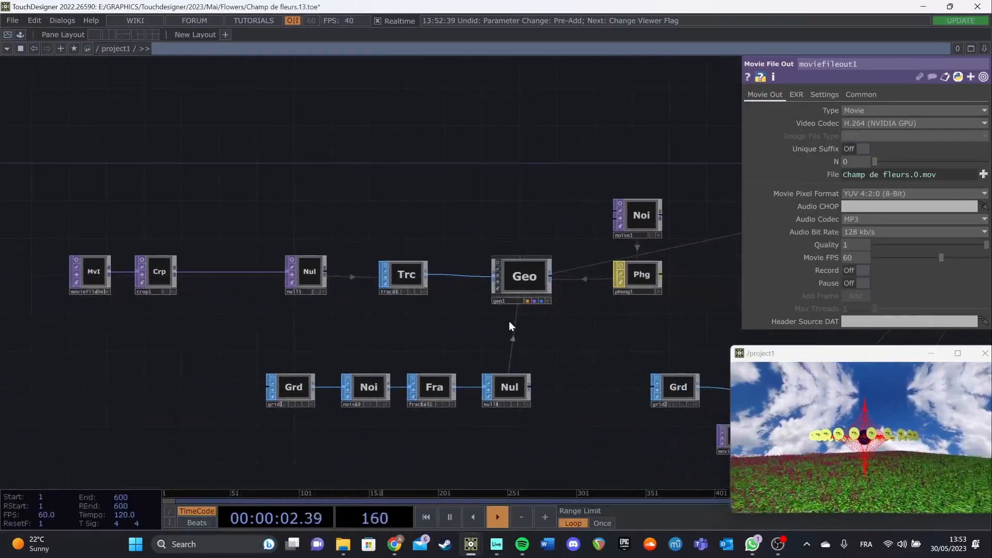
pyautogui.click(498, 262)
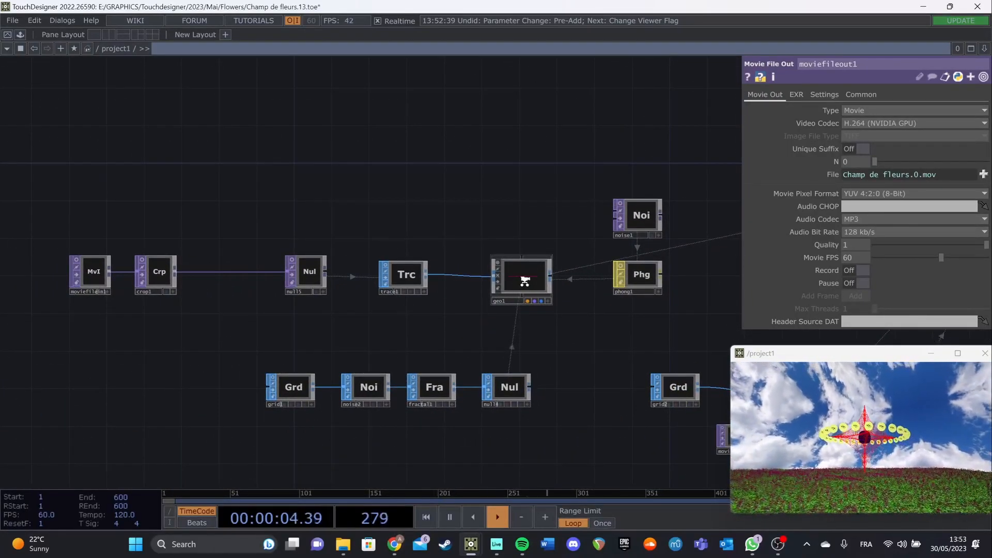
pyautogui.scroll(5, 522, 281)
pyautogui.click(615, 359)
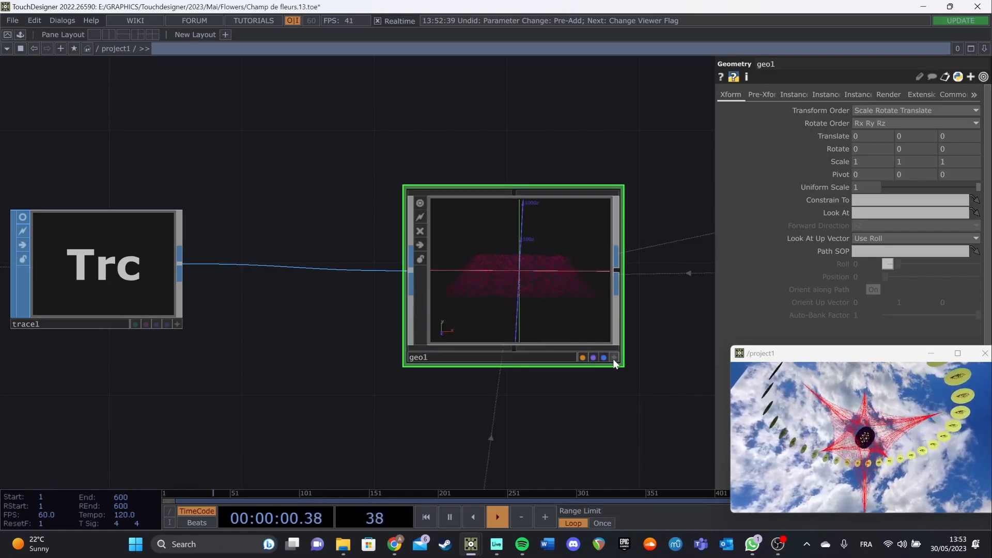
# Turn on the viewer of moviefilein1 and look closely at the source flower drawing.
pyautogui.scroll(-3, 599, 341)
pyautogui.scroll(-5, 405, 310)
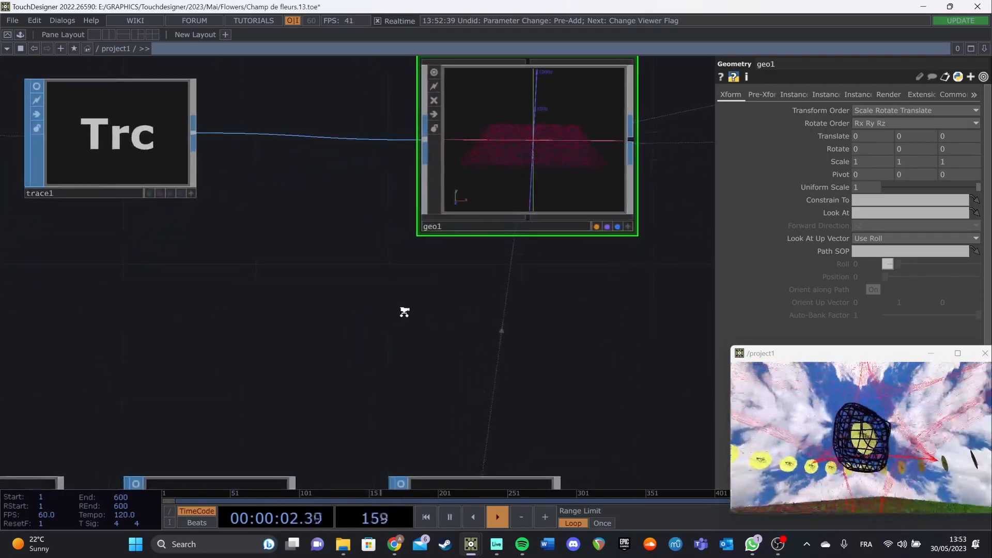
pyautogui.moveTo(396, 305); pyautogui.dragTo(423, 319)
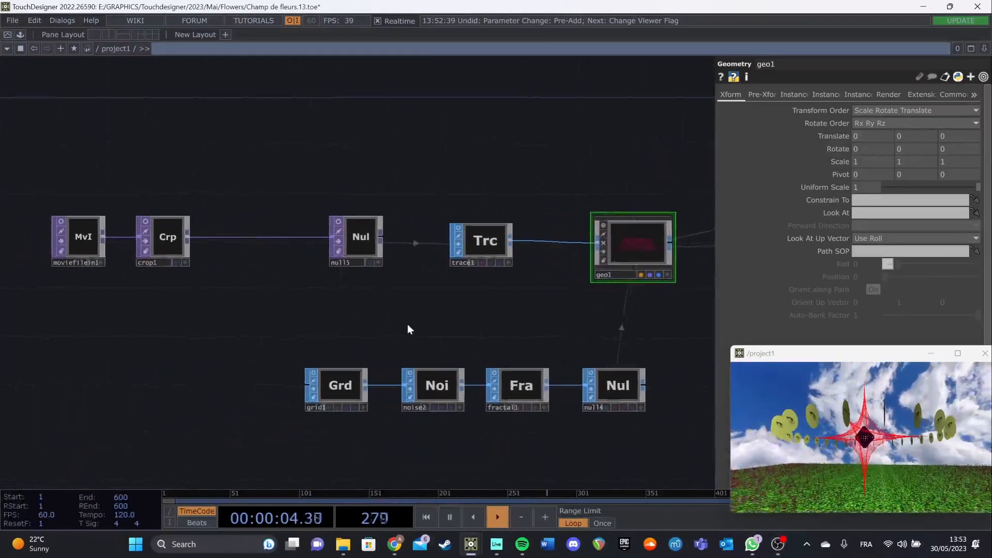
pyautogui.scroll(4, 130, 230)
pyautogui.click(91, 250)
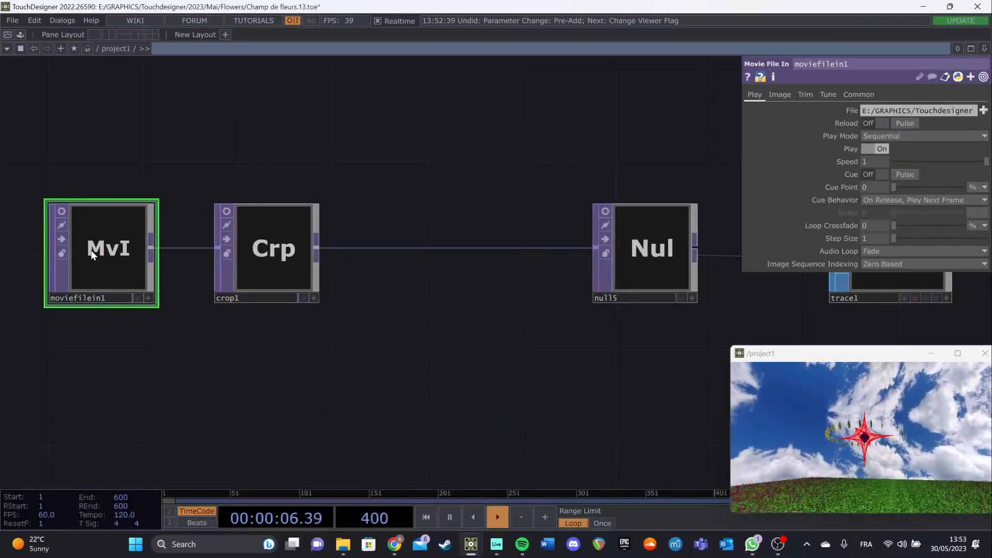
pyautogui.click(61, 211)
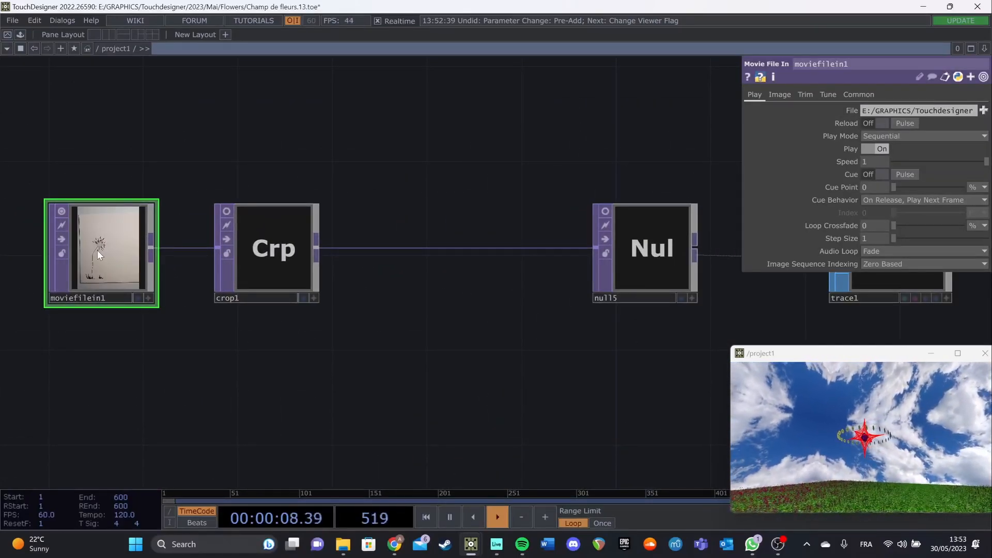
pyautogui.scroll(5, 97, 249)
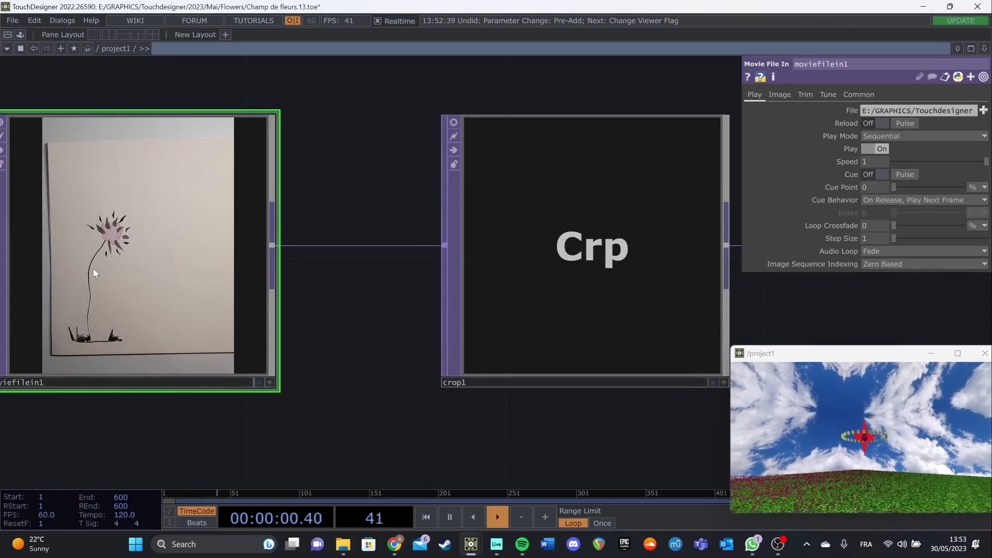
# Turn on the viewer of crop1 and check the parameters of the null5 operator it feeds.
pyautogui.moveTo(302, 326); pyautogui.dragTo(225, 314)
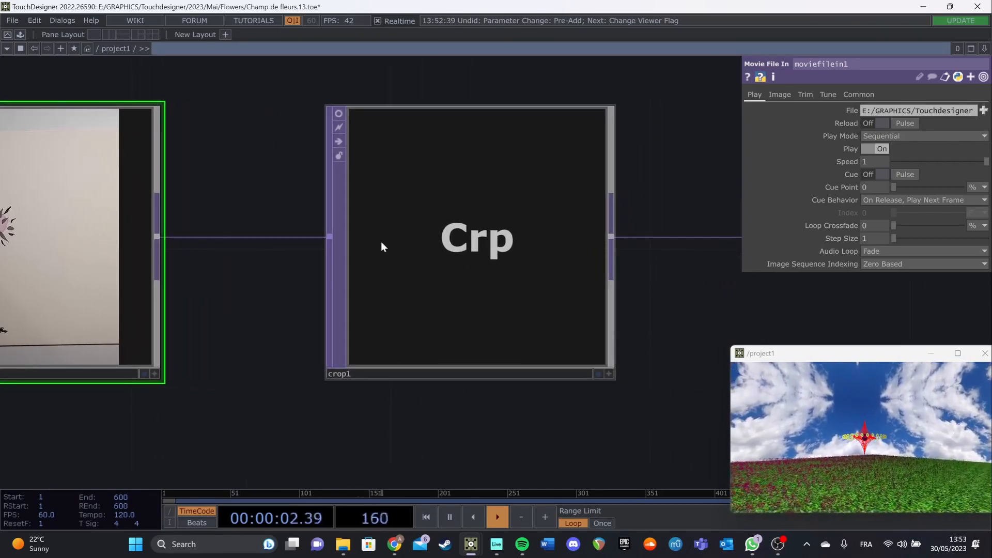
pyautogui.click(338, 113)
pyautogui.moveTo(634, 298); pyautogui.dragTo(286, 288)
pyautogui.scroll(-3, 558, 279)
pyautogui.moveTo(558, 279); pyautogui.dragTo(206, 336)
pyautogui.click(388, 290)
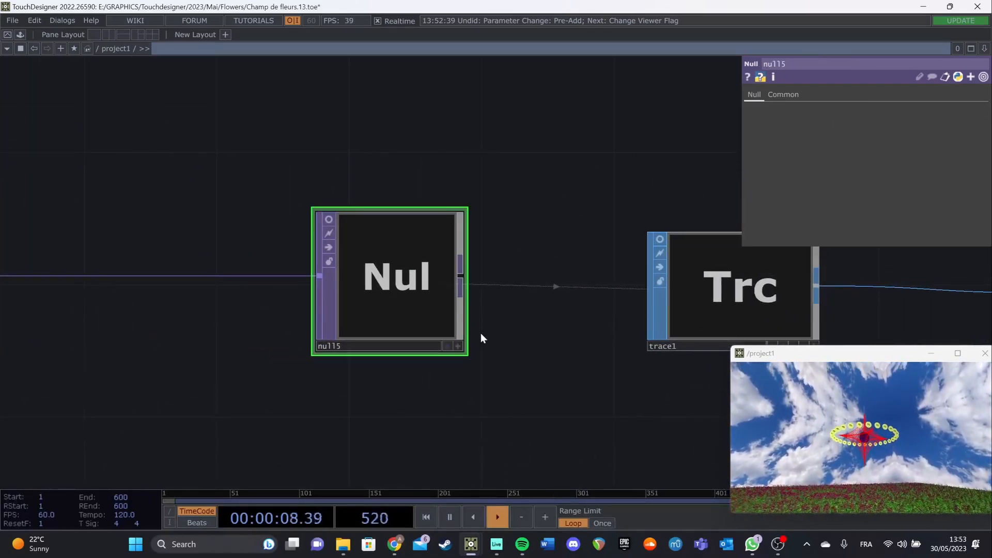
# Review the crop edge values of crop1 and move the operator slightly closer to null5.
pyautogui.scroll(-3, 376, 327)
pyautogui.scroll(-1, 389, 328)
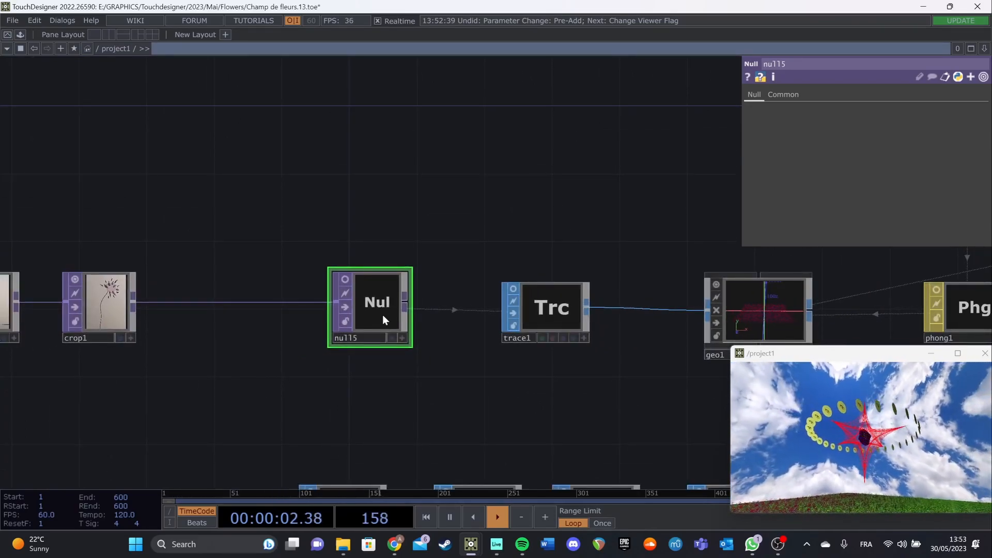
pyautogui.click(109, 309)
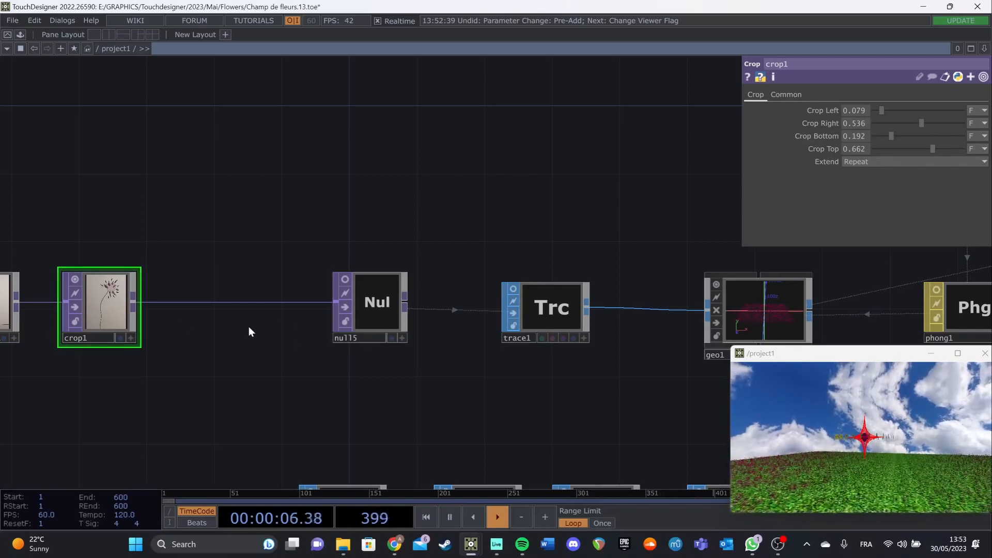
pyautogui.moveTo(125, 309); pyautogui.dragTo(141, 309)
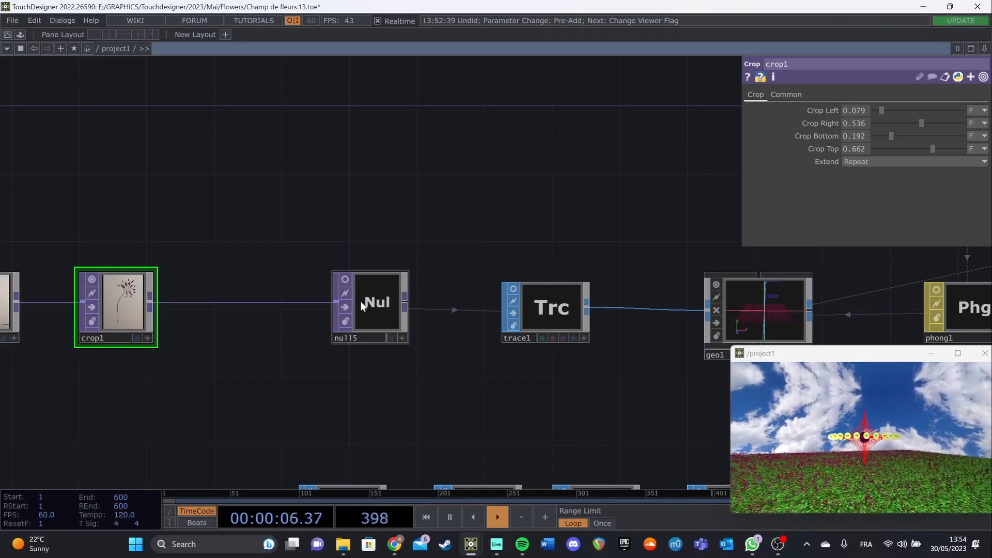
# Move null5 closer to trace1 and review how trace1 references null5 as its TOP Name.
pyautogui.click(383, 305)
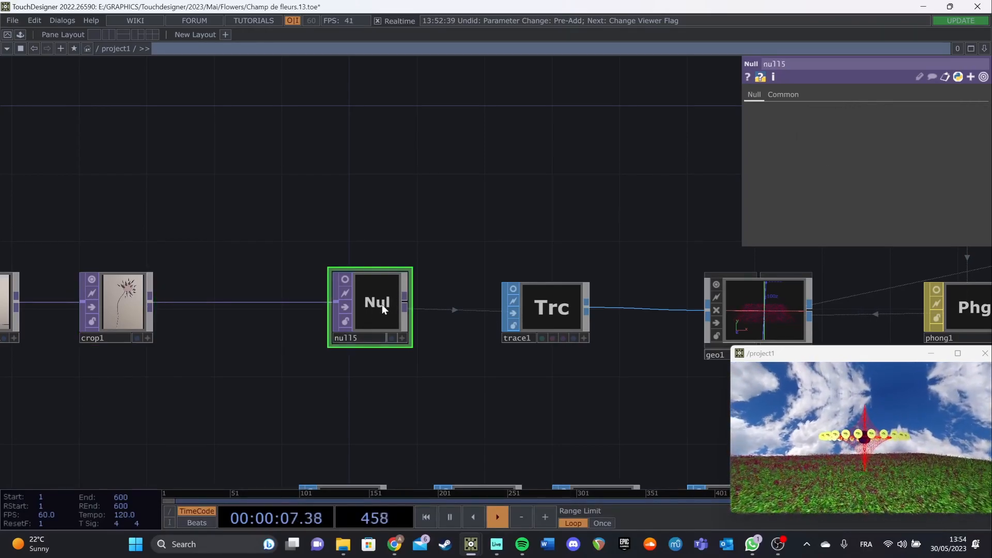
pyautogui.click(533, 317)
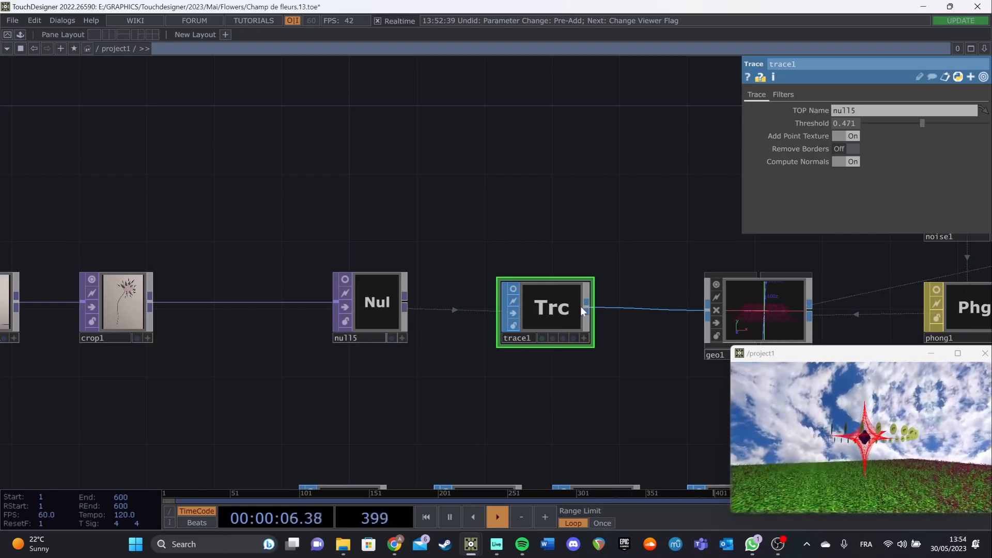
pyautogui.click(385, 306)
pyautogui.moveTo(380, 303); pyautogui.dragTo(414, 303)
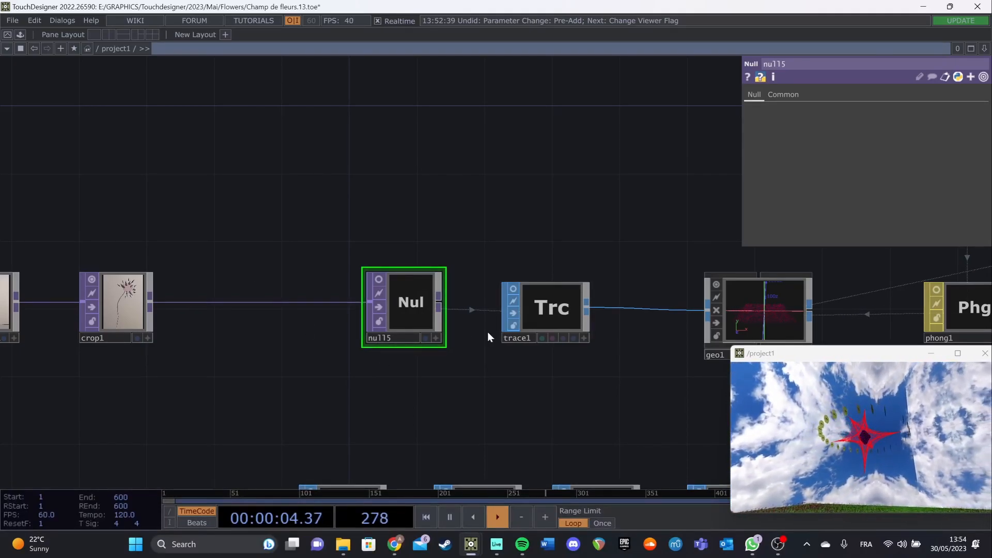
pyautogui.click(537, 312)
pyautogui.click(402, 315)
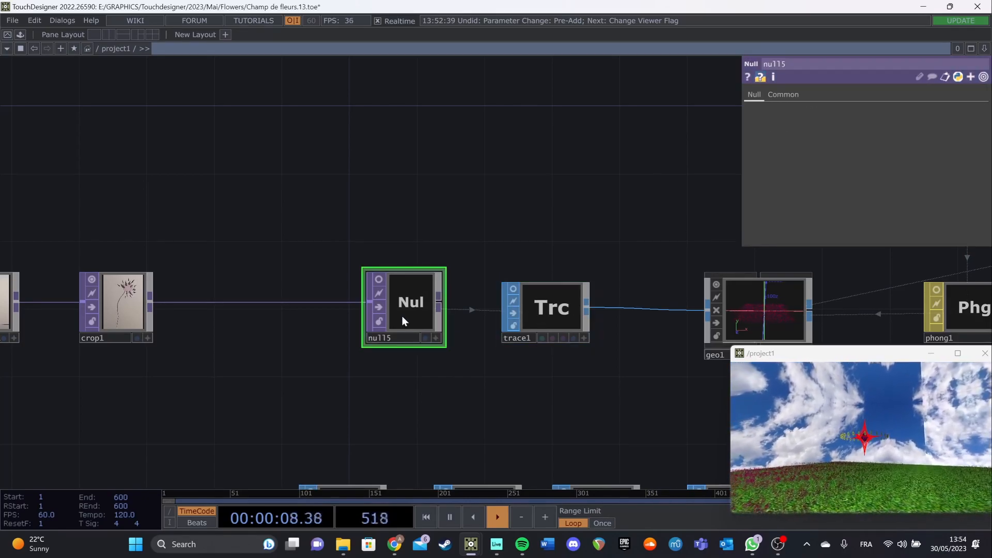
pyautogui.click(538, 312)
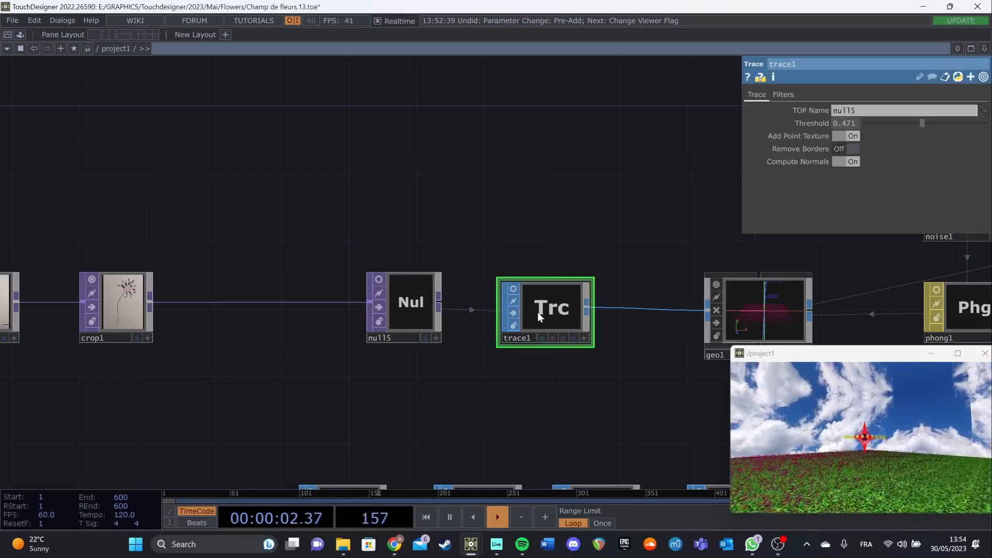
# Turn on the viewer of trace1 and rotate its 3D view to inspect the traced flower.
pyautogui.moveTo(622, 207); pyautogui.dragTo(534, 231)
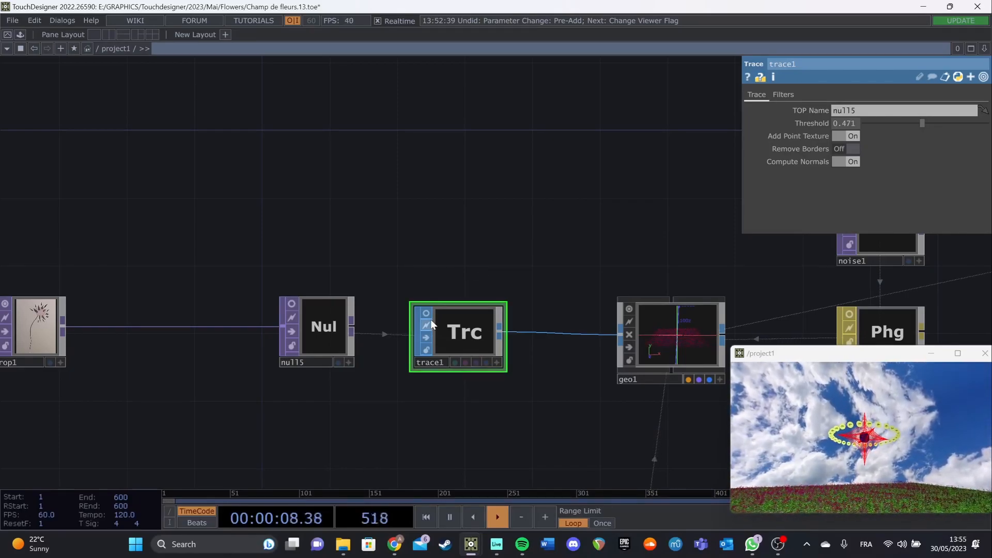
pyautogui.scroll(5, 469, 330)
pyautogui.scroll(-2, 468, 333)
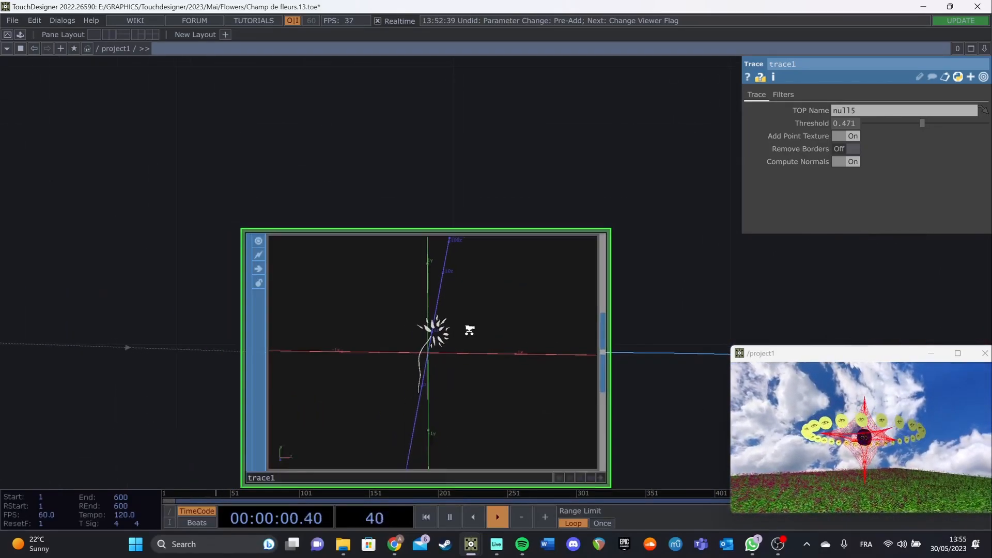
pyautogui.moveTo(448, 367); pyautogui.dragTo(537, 398)
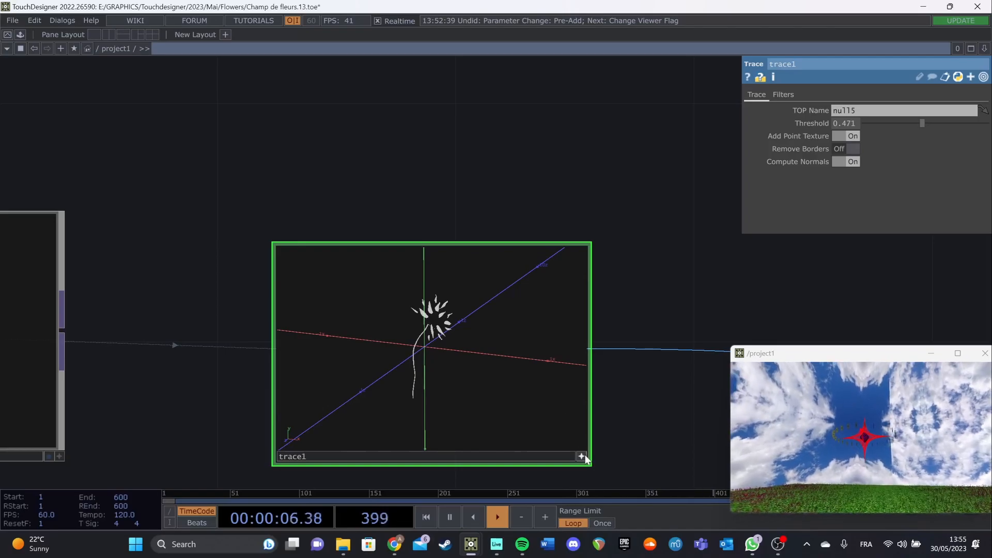
# Set the Threshold of trace1 to 0.481.
pyautogui.moveTo(923, 124)
pyautogui.mouseDown()
pyautogui.moveTo(863, 131)
pyautogui.moveTo(956, 143)
pyautogui.moveTo(911, 144)
pyautogui.mouseUp()
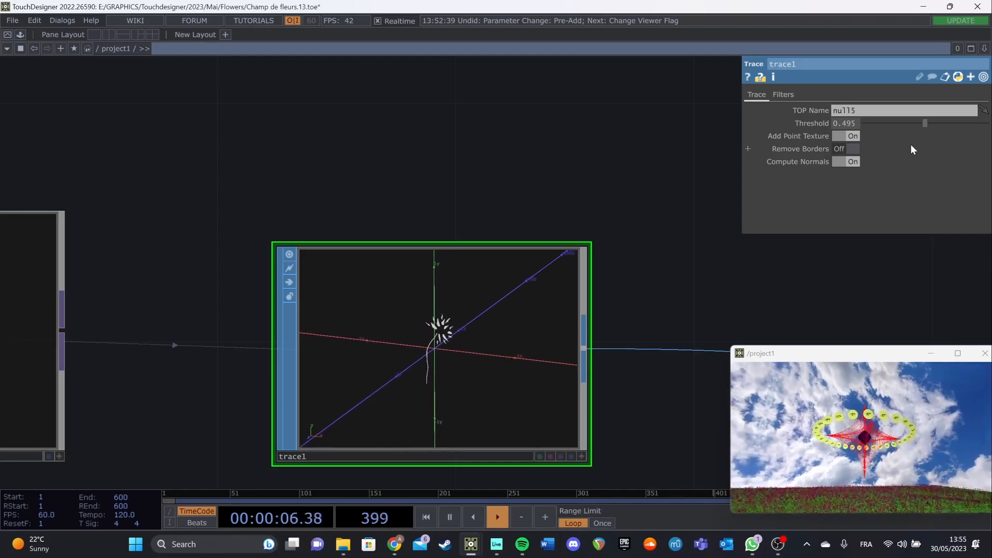
pyautogui.moveTo(910, 144); pyautogui.dragTo(906, 151)
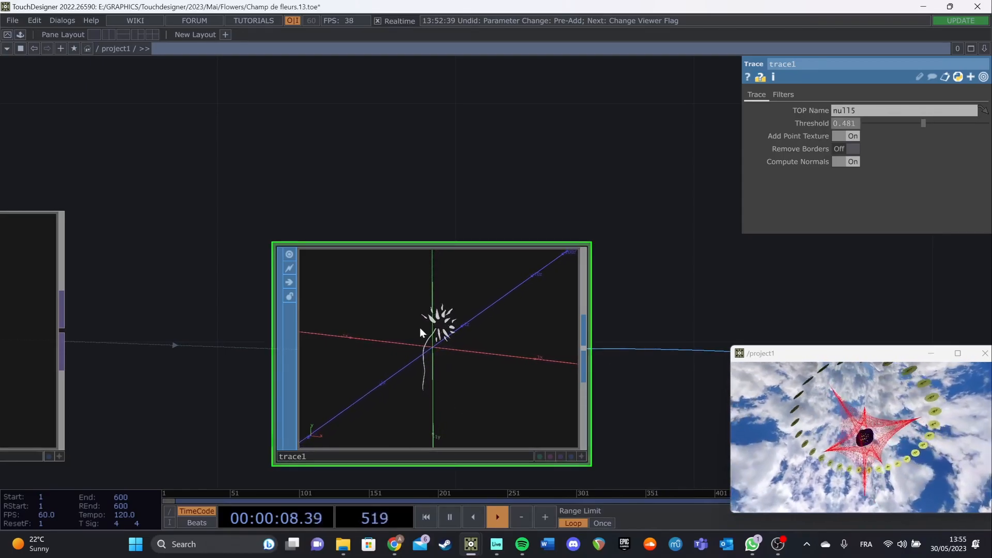
pyautogui.moveTo(557, 204); pyautogui.dragTo(421, 269)
# Examine how trace1 connects into geo1, with the transform parameters of geo1 open.
pyautogui.scroll(-3, 505, 343)
pyautogui.moveTo(505, 344); pyautogui.dragTo(370, 277)
pyautogui.moveTo(328, 352); pyautogui.dragTo(272, 376)
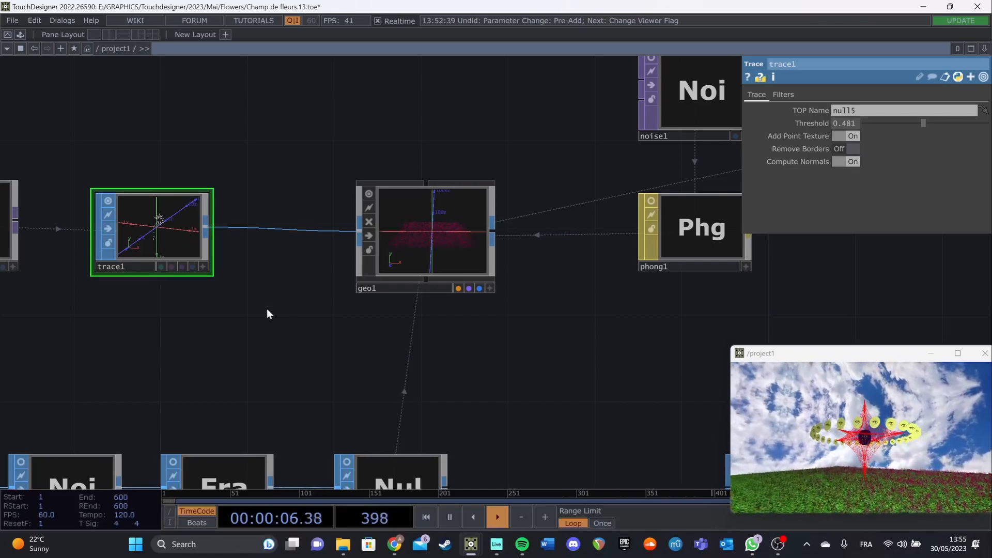
pyautogui.moveTo(329, 309)
pyautogui.mouseDown()
pyautogui.moveTo(330, 293)
pyautogui.moveTo(324, 326)
pyautogui.moveTo(483, 310)
pyautogui.moveTo(372, 357)
pyautogui.mouseUp()
pyautogui.click(544, 164)
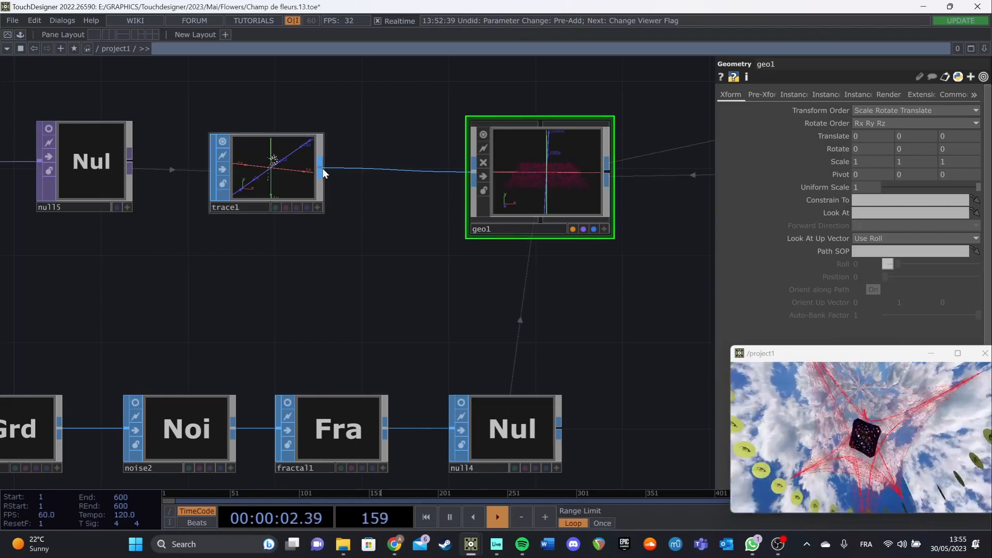
# Add an unconnected Geometry COMP below trace1 and delete it again.
pyautogui.press('Tab')
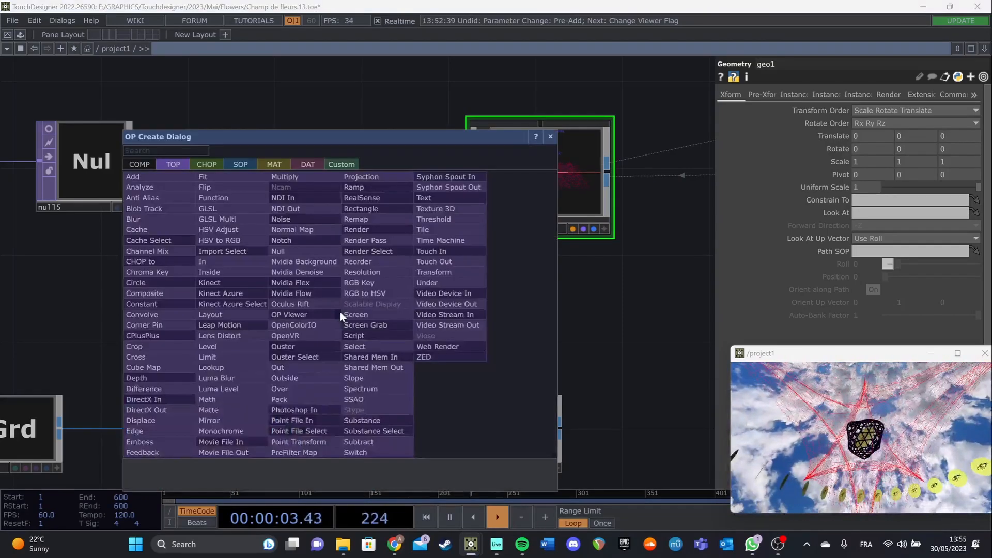
pyautogui.click(136, 166)
pyautogui.click(161, 261)
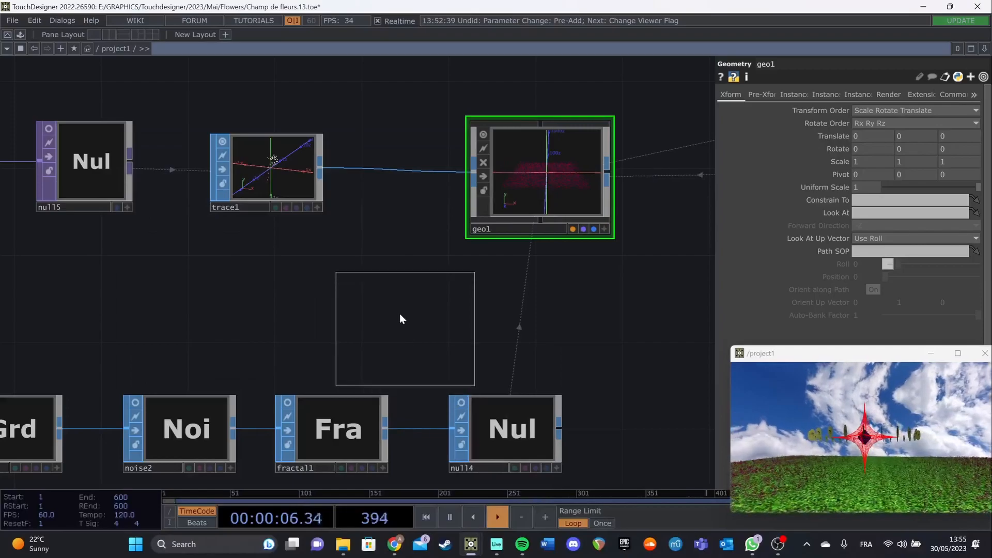
pyautogui.click(371, 296)
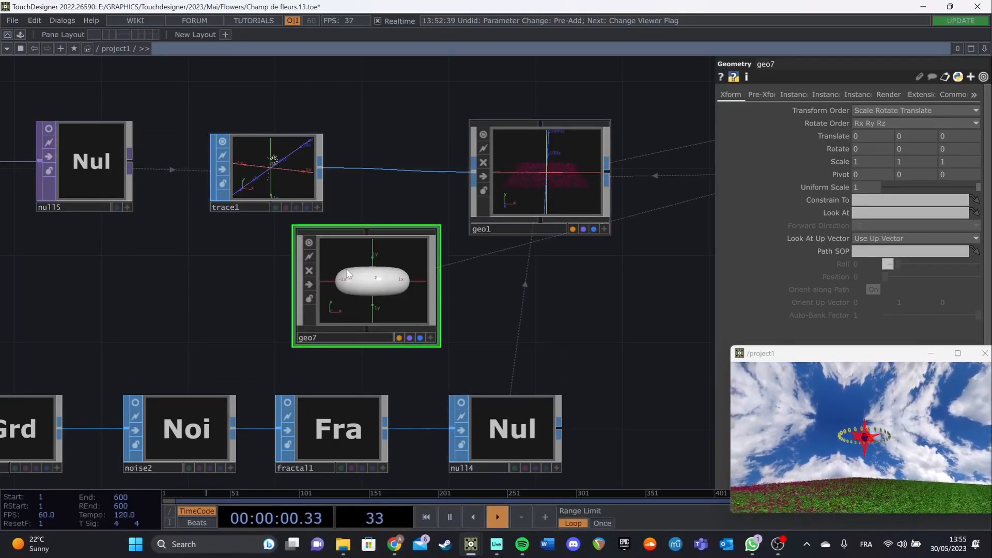
pyautogui.press('Delete')
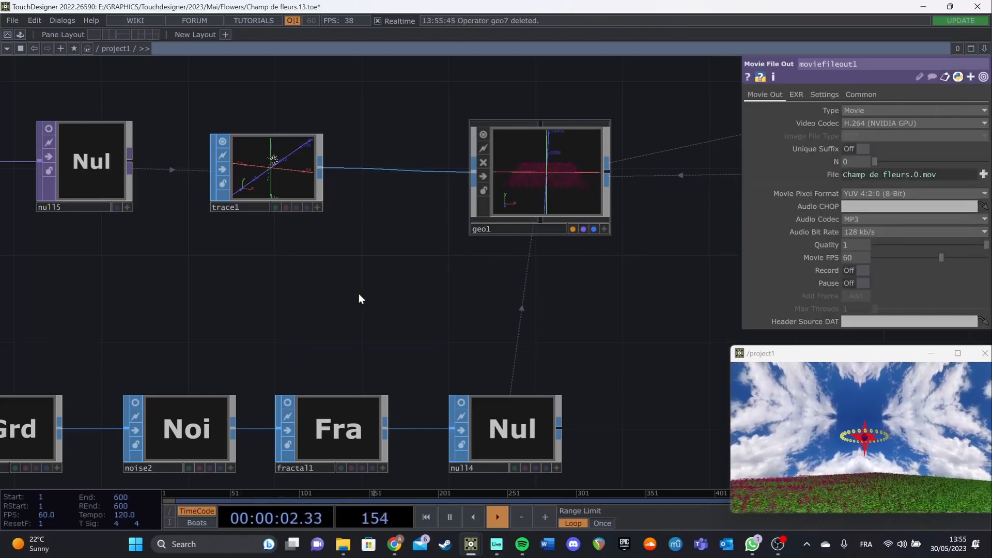
# Add a Geometry COMP wired directly from the output of trace1 and delete it again.
pyautogui.rightClick(322, 172)
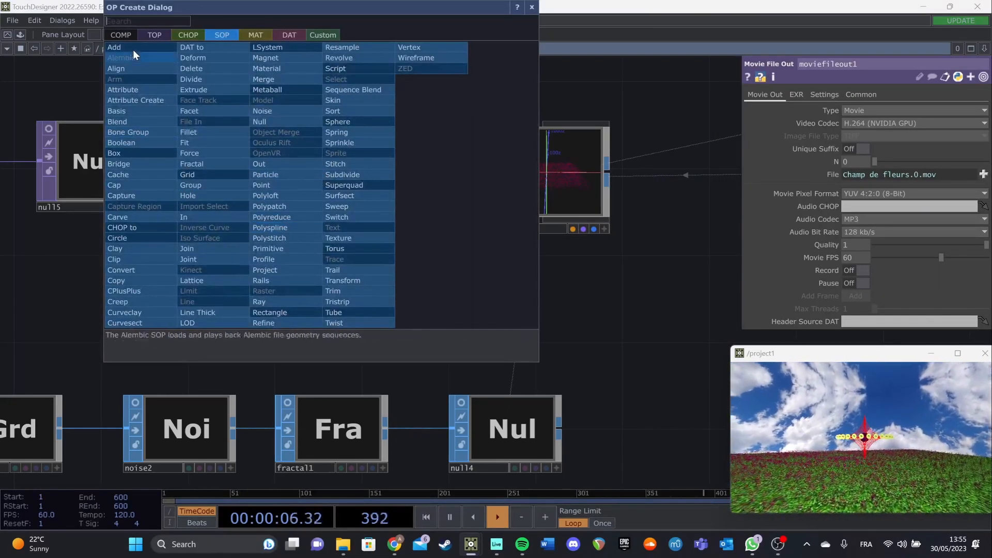
pyautogui.click(117, 35)
pyautogui.click(146, 132)
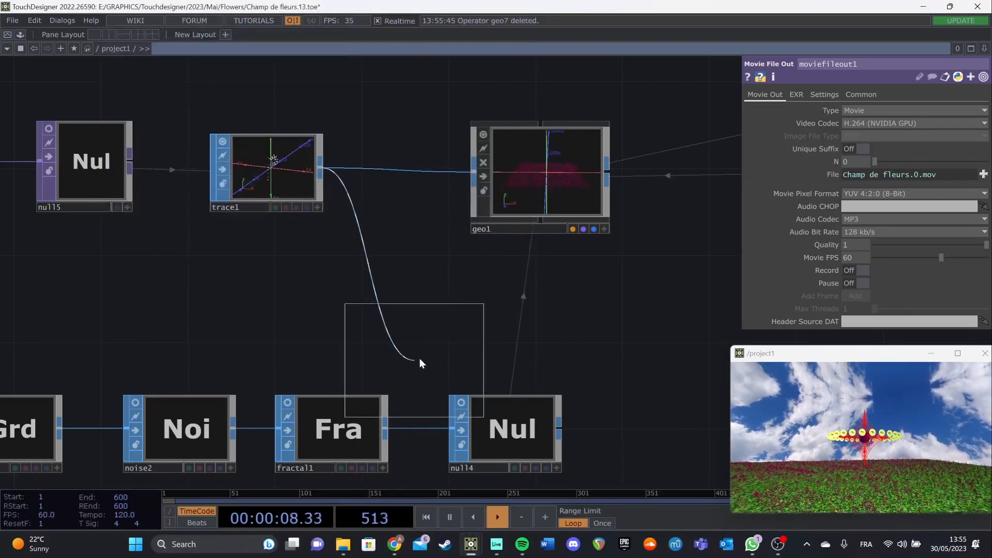
pyautogui.click(392, 309)
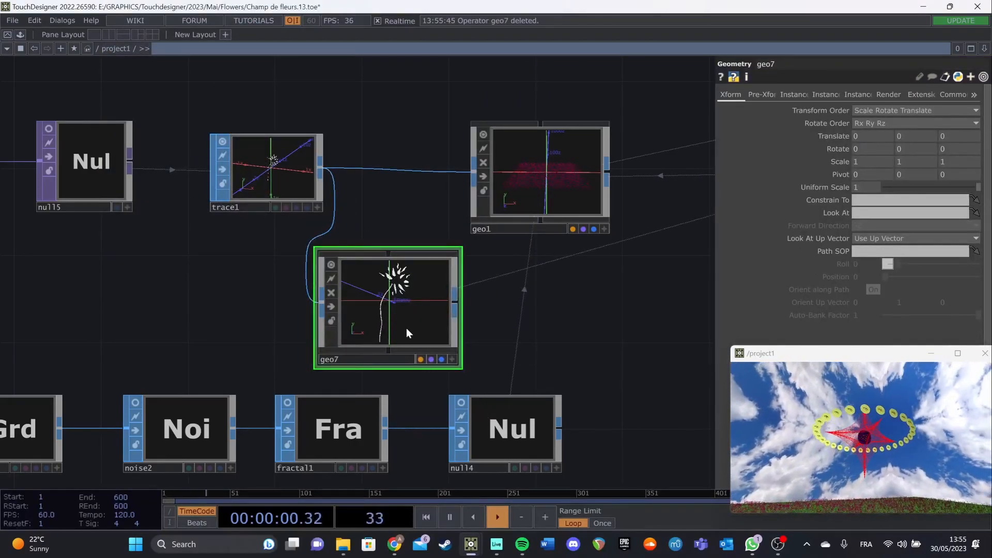
pyautogui.press('Delete')
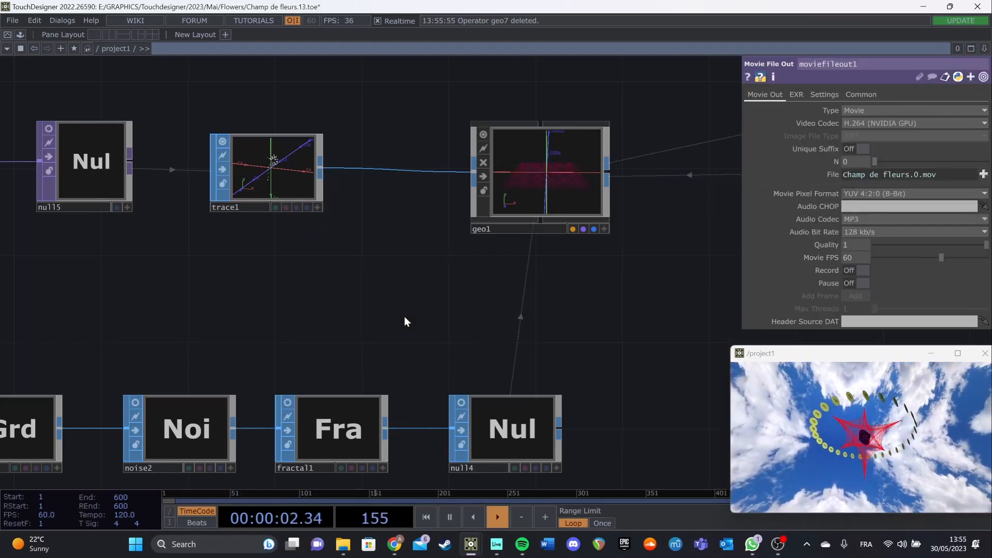
# Review the pre-transform and instancing parameters of geo1, and check the flower field in the temporarily maximized output window.
pyautogui.click(522, 176)
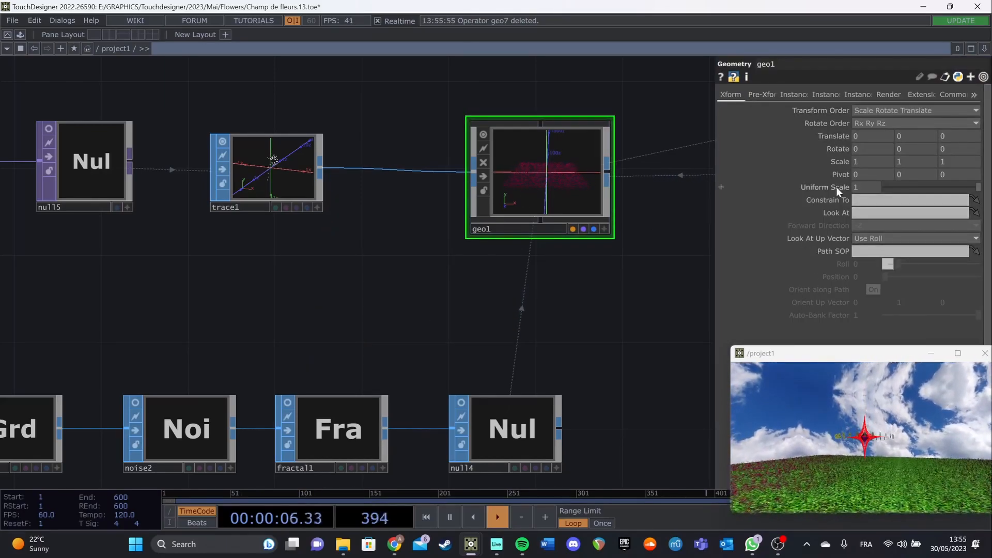
pyautogui.click(762, 94)
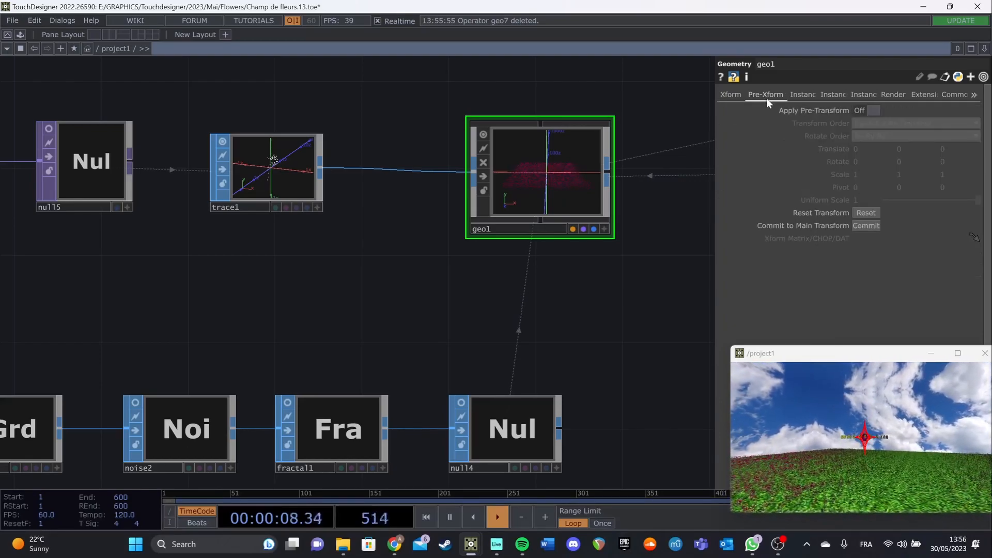
pyautogui.click(795, 96)
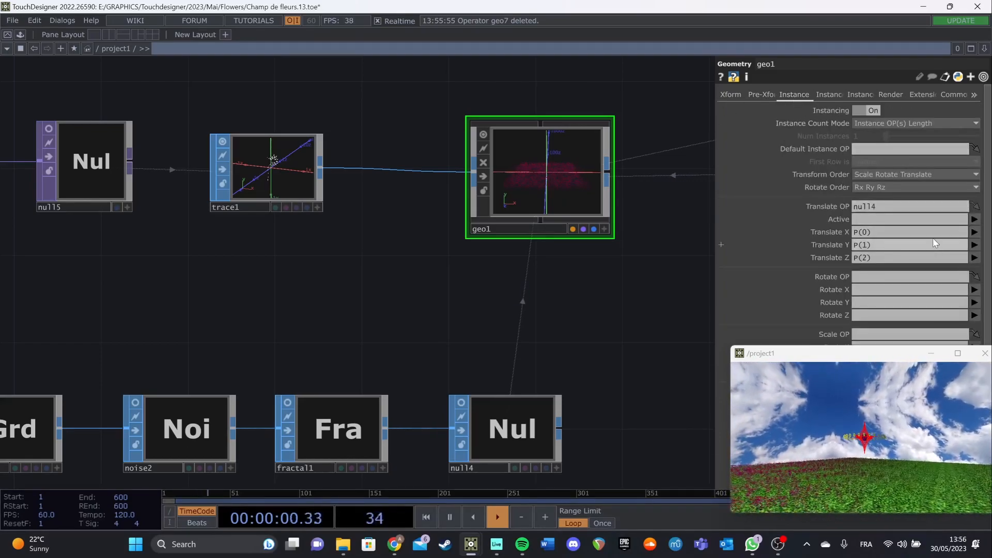
pyautogui.scroll(-2, 930, 235)
pyautogui.click(956, 354)
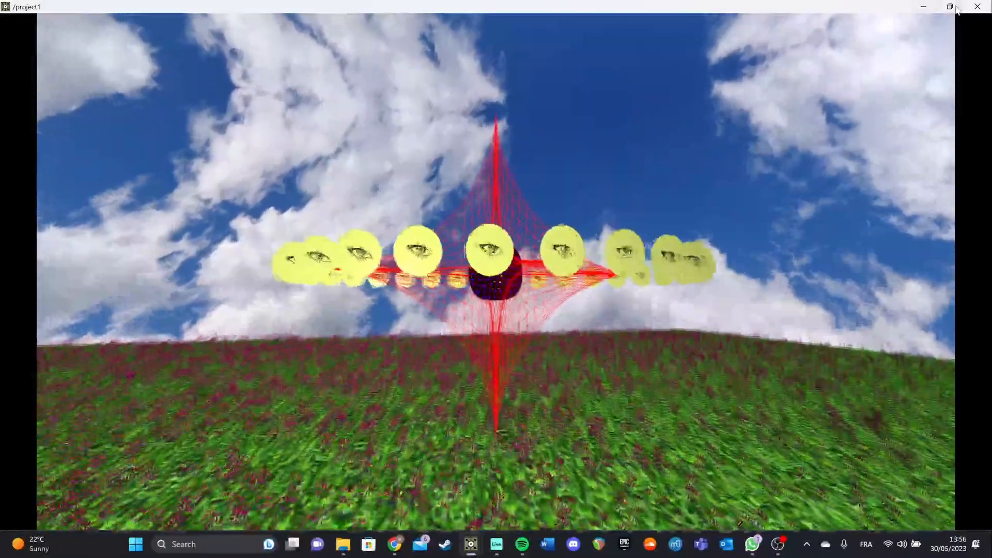
pyautogui.click(956, 9)
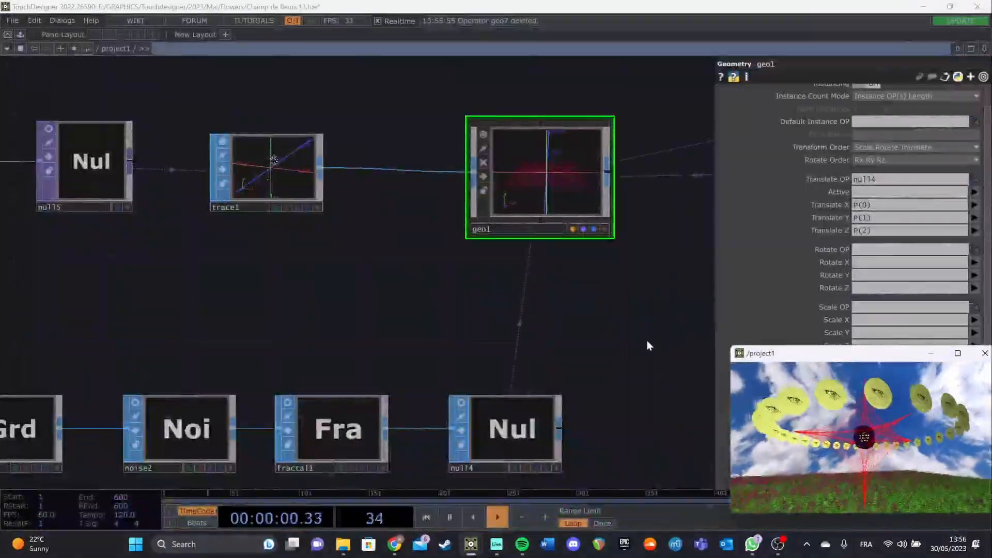
# Turn on the viewer of grid1 and rotate its 3D view to show the grid from above.
pyautogui.press('h')
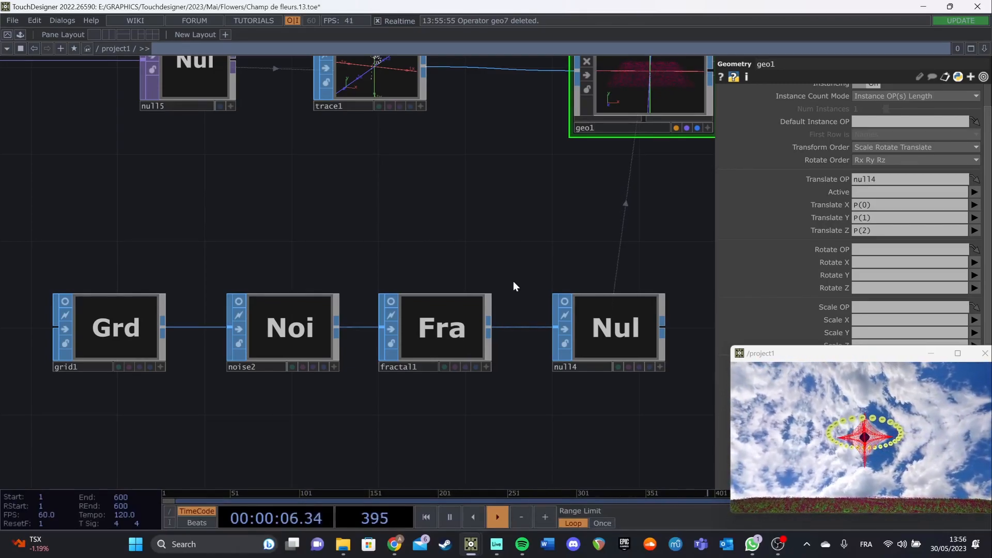
pyautogui.click(106, 361)
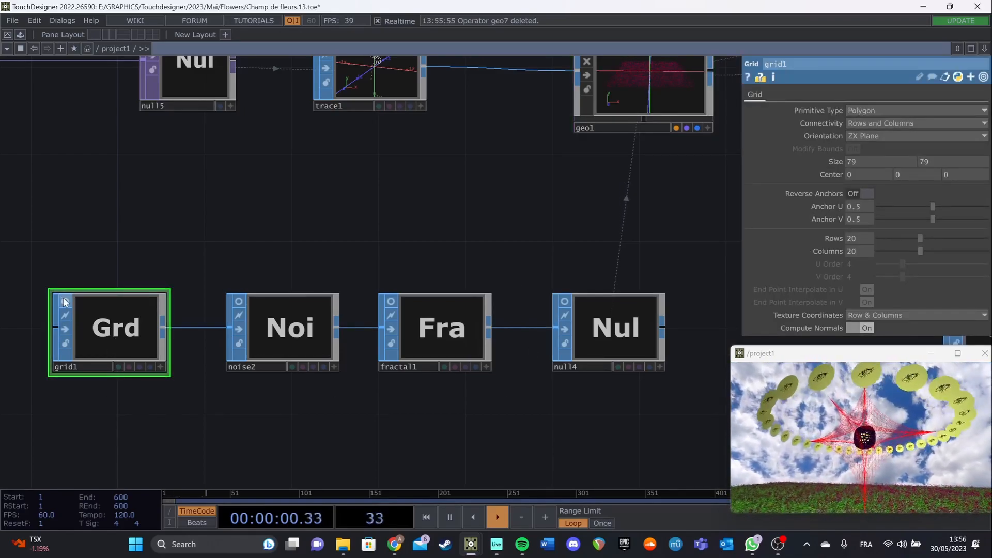
pyautogui.click(160, 367)
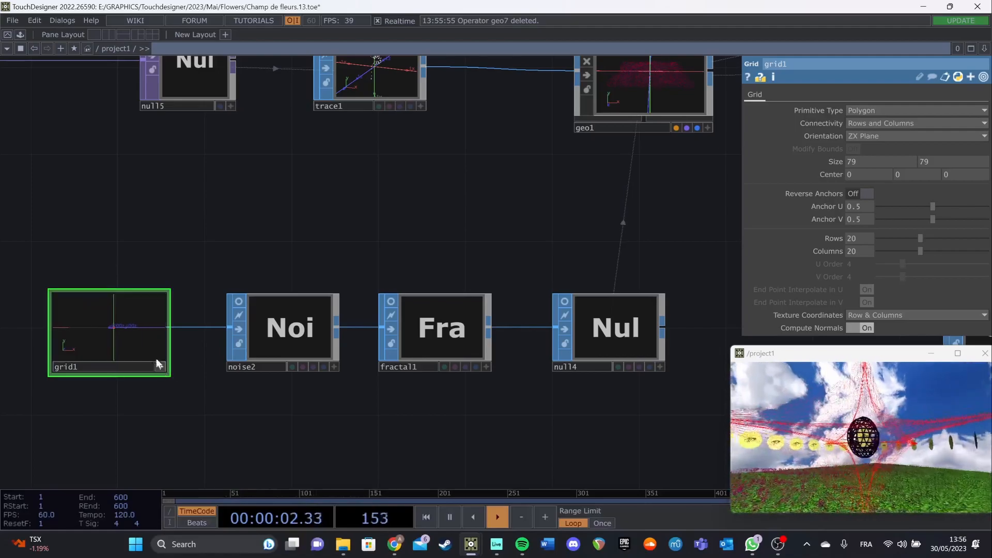
pyautogui.moveTo(151, 344); pyautogui.dragTo(137, 343)
pyautogui.click(160, 367)
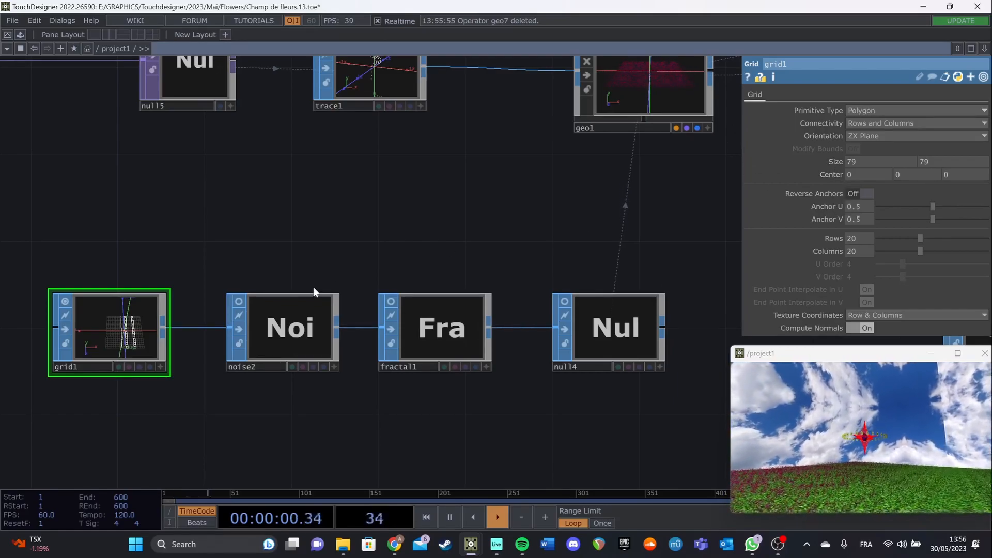
# Turn on the viewer of noise2 and rotate its 3D view to inspect the displaced grid.
pyautogui.click(270, 318)
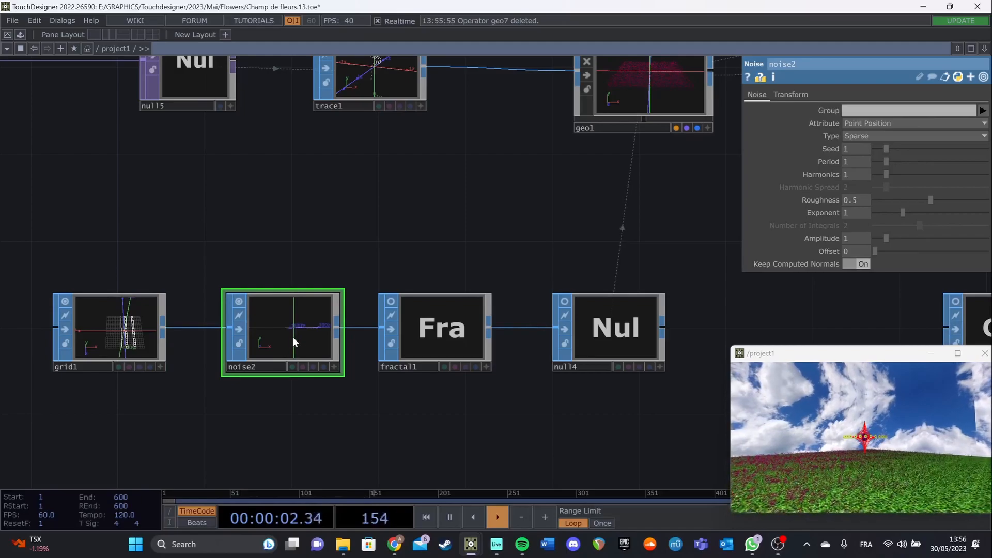
pyautogui.click(328, 363)
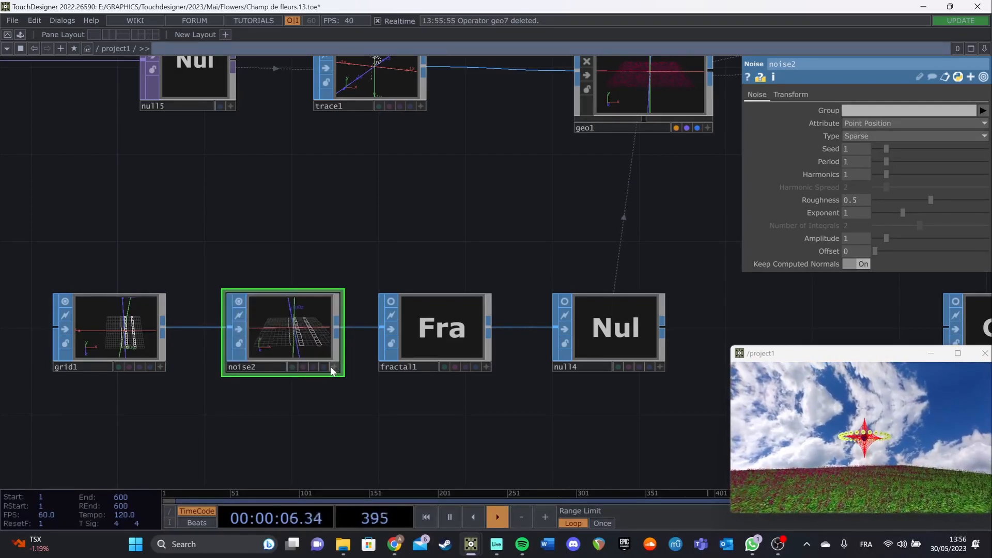
pyautogui.scroll(6, 310, 349)
pyautogui.moveTo(549, 353); pyautogui.dragTo(615, 352)
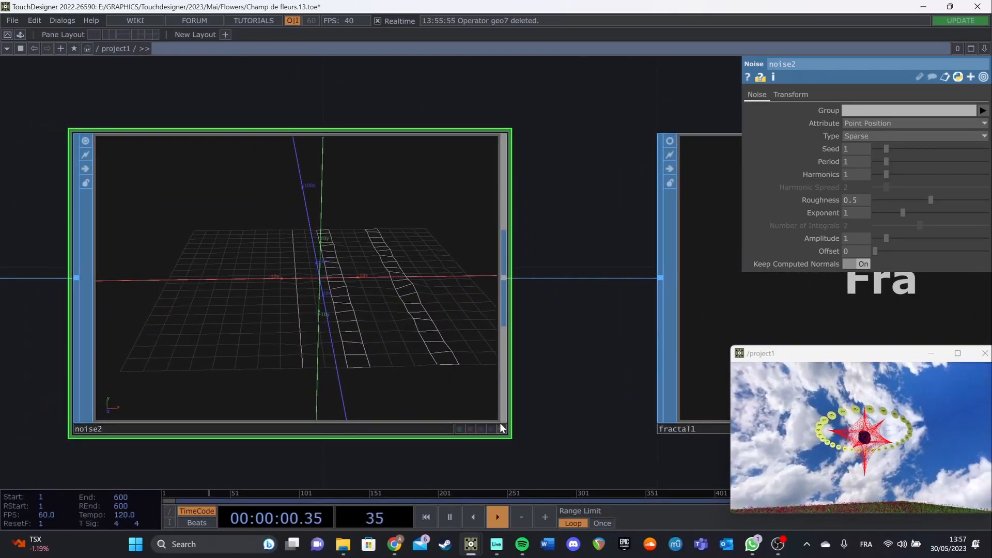
# Try Mesh as the Primitive Type of grid1 and switch it back to Polygon.
pyautogui.scroll(-5, 445, 367)
pyautogui.click(198, 343)
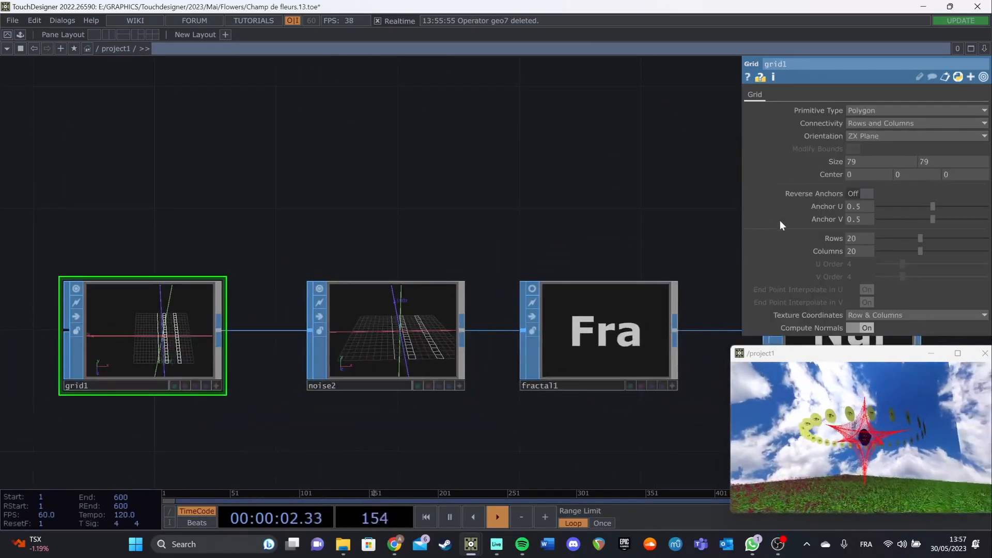
pyautogui.click(865, 113)
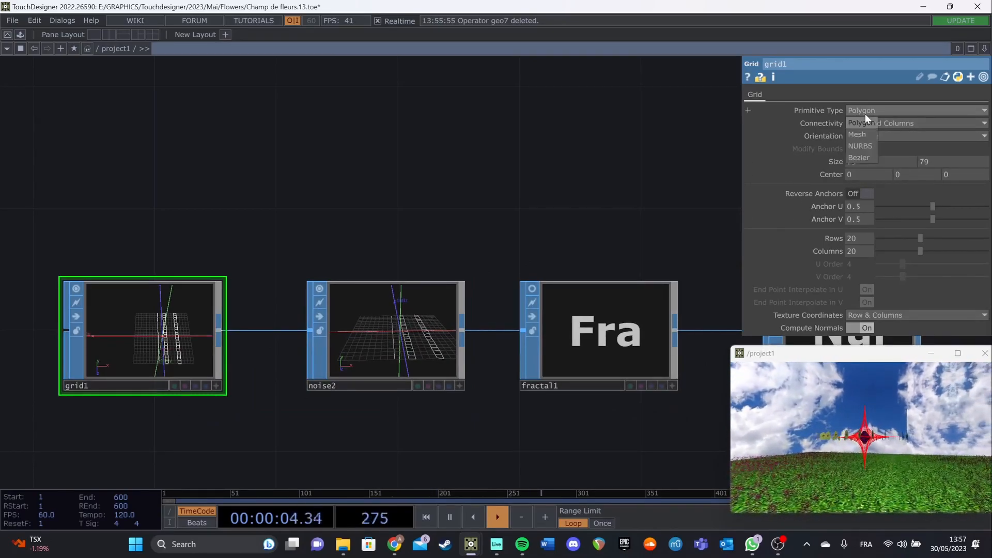
pyautogui.click(859, 135)
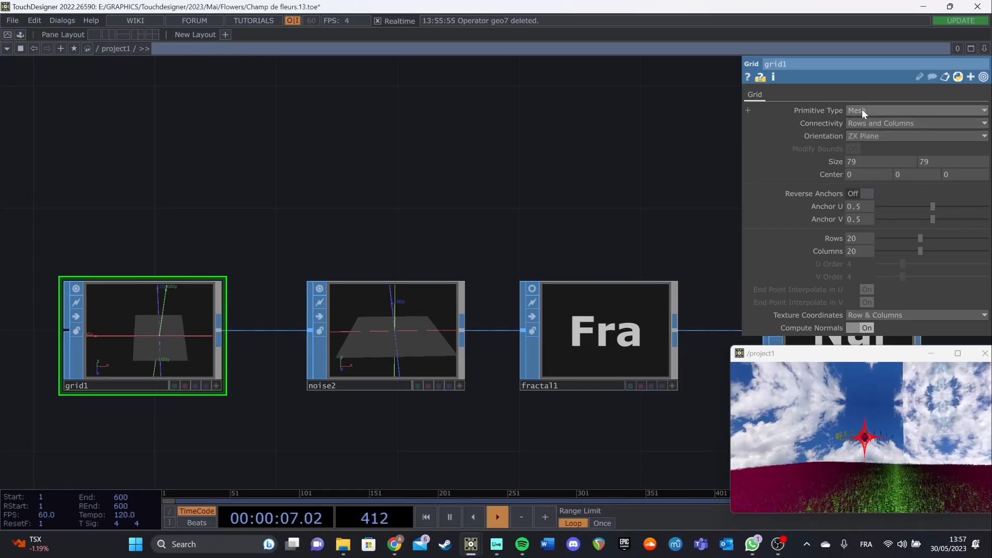
pyautogui.click(862, 110)
pyautogui.click(861, 123)
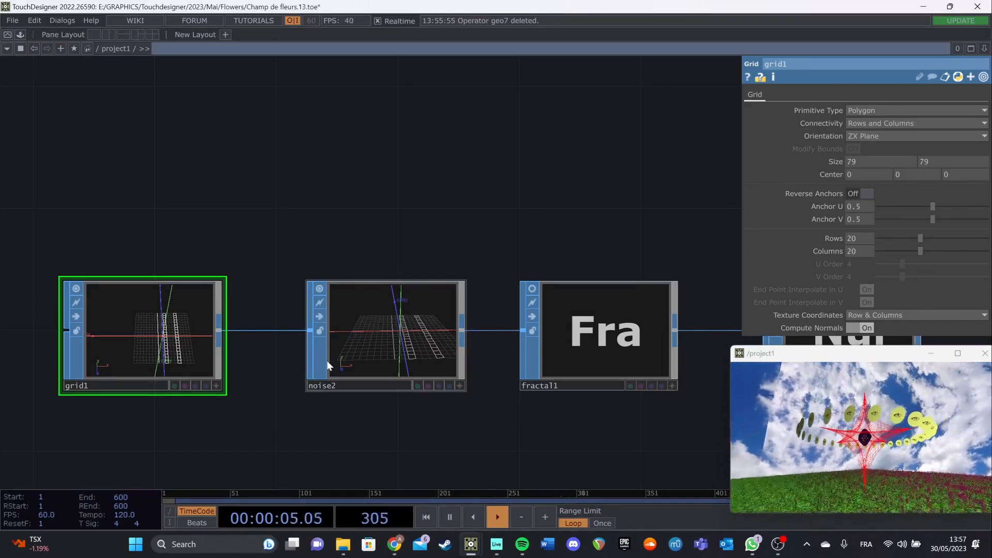
# Examine the grid in grid1 and its Rows setting, comparing it with the noise2 result along the chain to fractal1 and null4.
pyautogui.scroll(5, 166, 333)
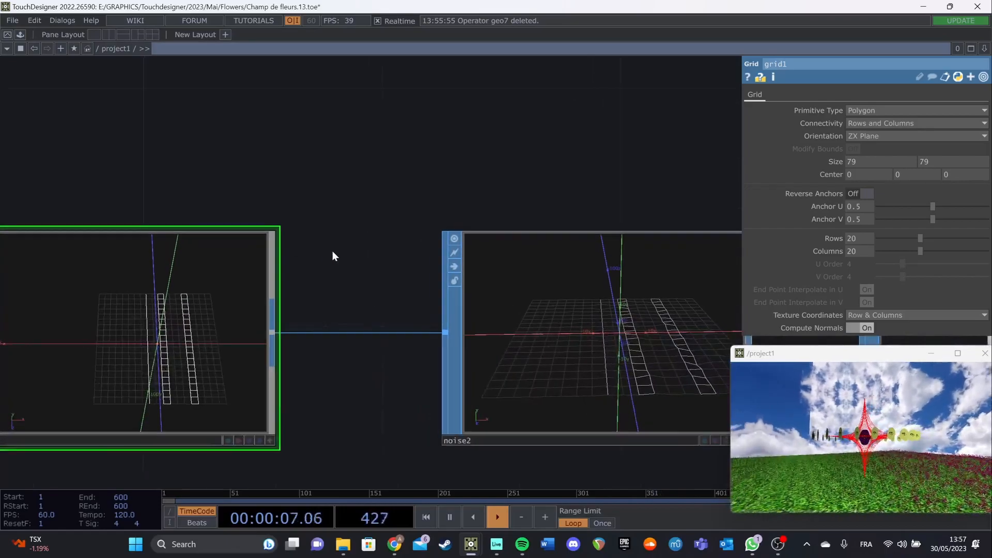
pyautogui.moveTo(330, 250); pyautogui.dragTo(458, 285)
pyautogui.scroll(3, 294, 396)
pyautogui.moveTo(536, 372); pyautogui.dragTo(526, 353)
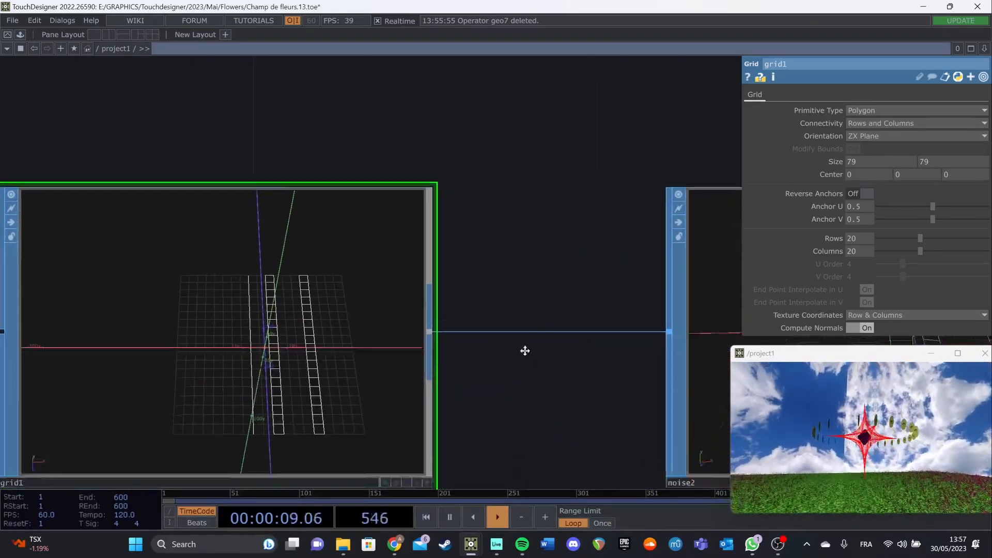
pyautogui.moveTo(919, 238)
pyautogui.mouseDown()
pyautogui.moveTo(988, 243)
pyautogui.moveTo(921, 240)
pyautogui.mouseUp()
pyautogui.scroll(-5, 470, 386)
pyautogui.moveTo(473, 391); pyautogui.dragTo(175, 285)
pyautogui.moveTo(532, 363); pyautogui.dragTo(427, 389)
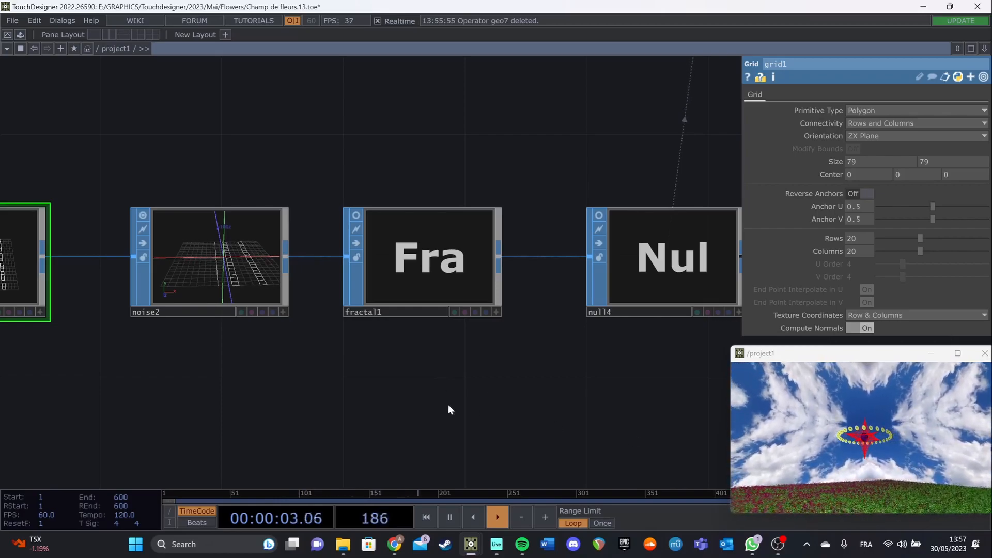
pyautogui.scroll(3, 161, 336)
pyautogui.scroll(2, 157, 308)
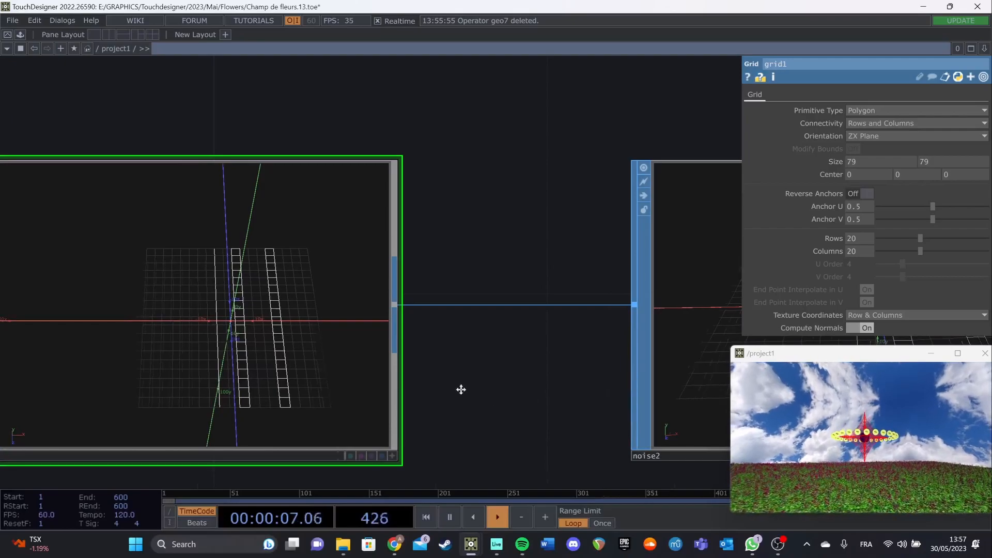
pyautogui.moveTo(472, 389); pyautogui.dragTo(382, 391)
pyautogui.scroll(-5, 527, 277)
pyautogui.scroll(2, 371, 323)
pyautogui.scroll(3, 292, 346)
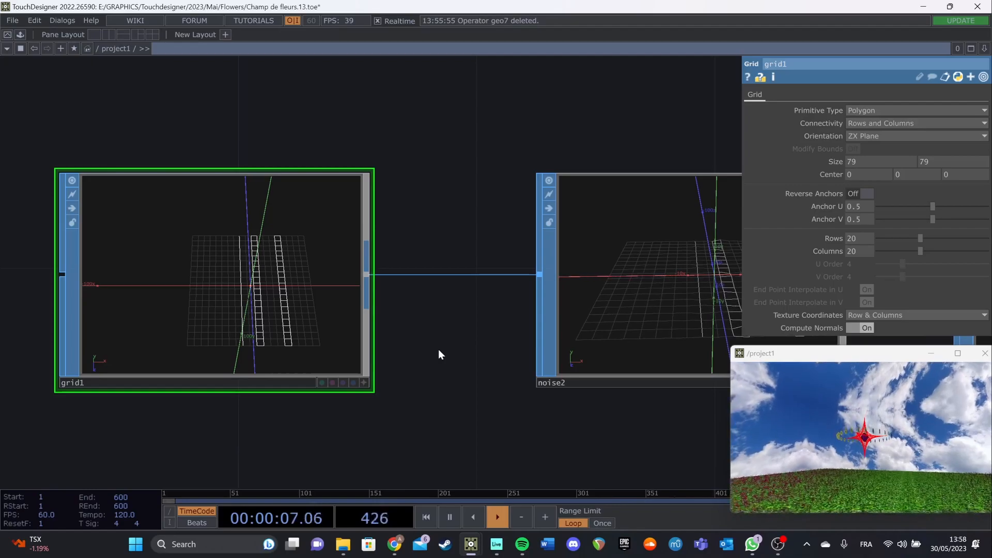
# Turn on the viewer of fractal1 and rotate and shift its 3D view to inspect the fractal displacement.
pyautogui.moveTo(443, 330); pyautogui.dragTo(103, 348)
pyautogui.moveTo(601, 344); pyautogui.dragTo(282, 360)
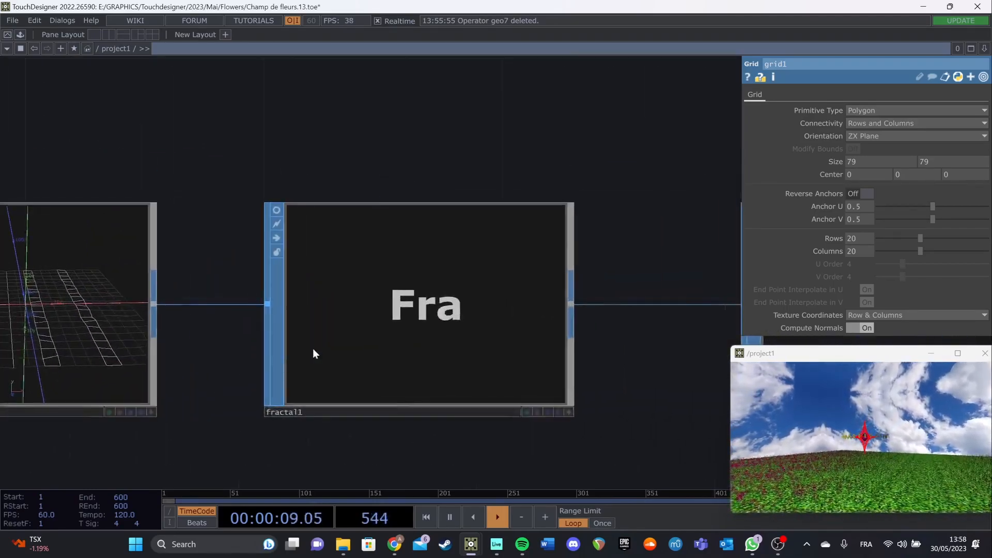
pyautogui.click(289, 351)
pyautogui.click(260, 215)
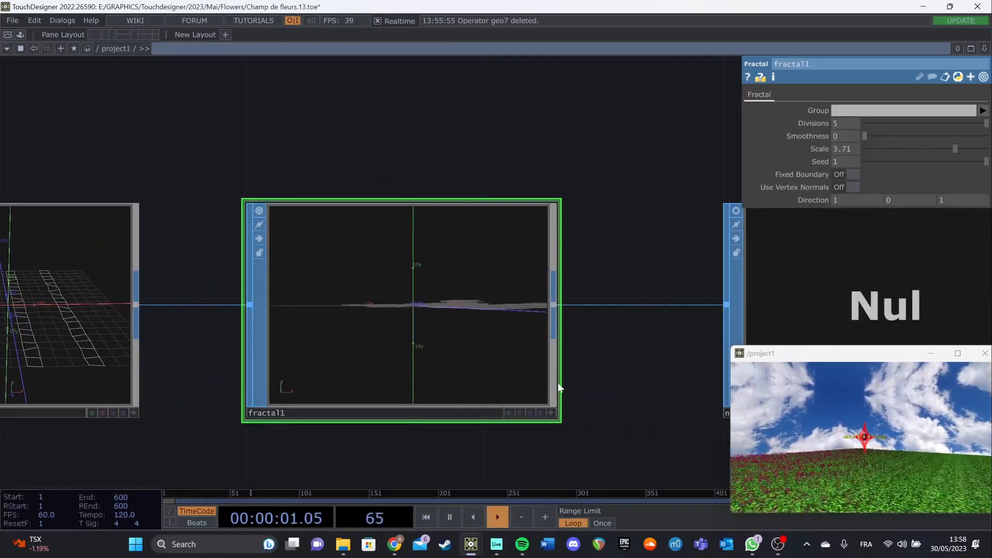
pyautogui.moveTo(528, 370); pyautogui.dragTo(477, 346)
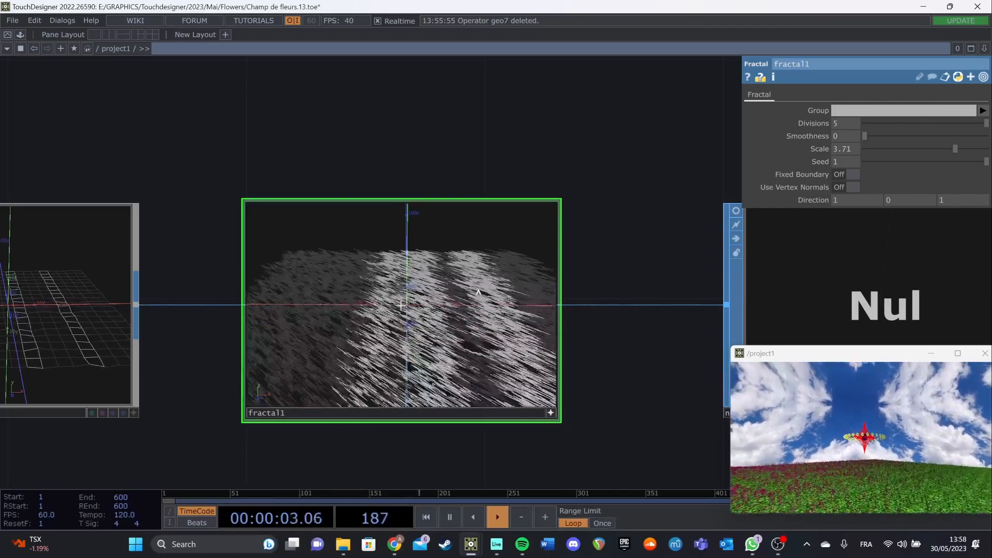
pyautogui.moveTo(477, 347); pyautogui.dragTo(496, 357, button='right')
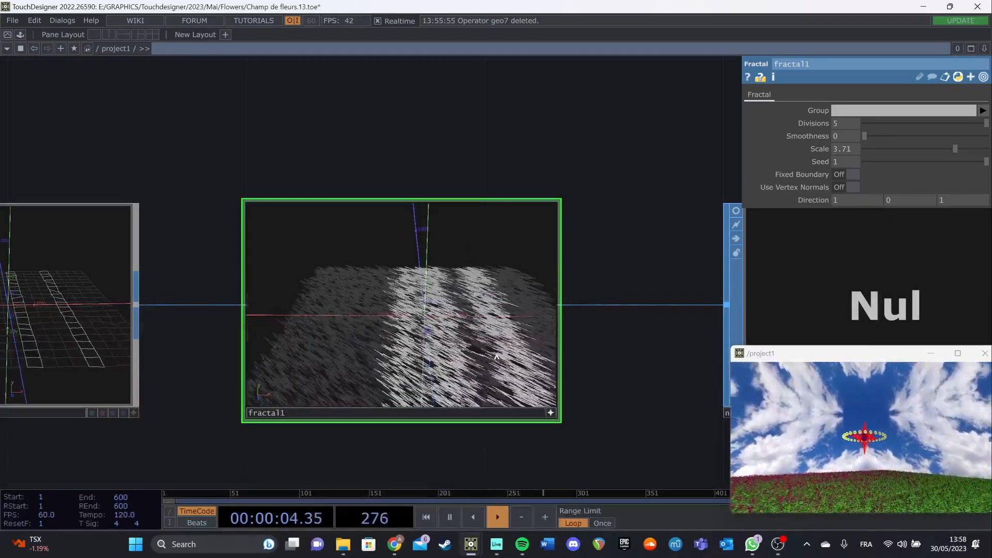
pyautogui.click(551, 413)
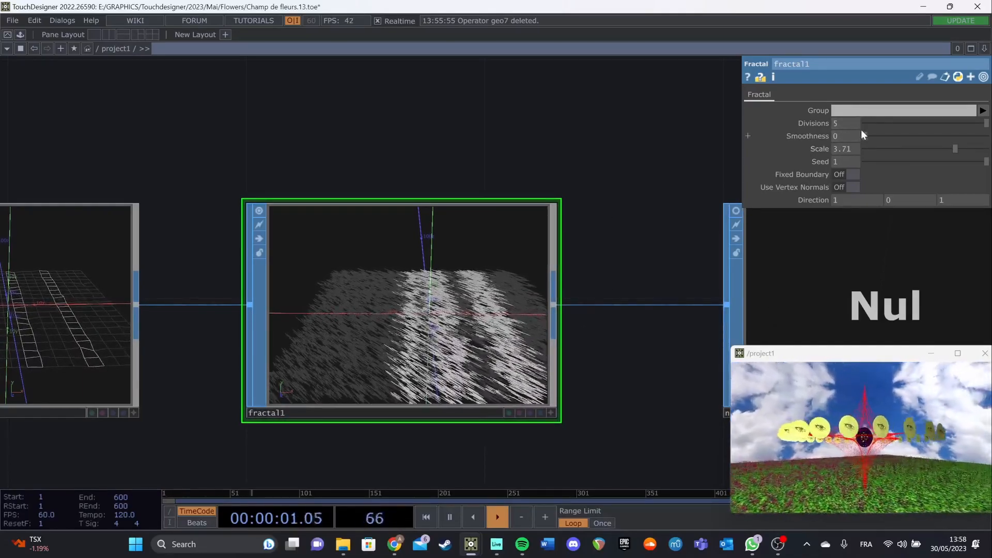
# Set the Smoothness of fractal1 to 2.
pyautogui.moveTo(864, 135); pyautogui.dragTo(980, 145)
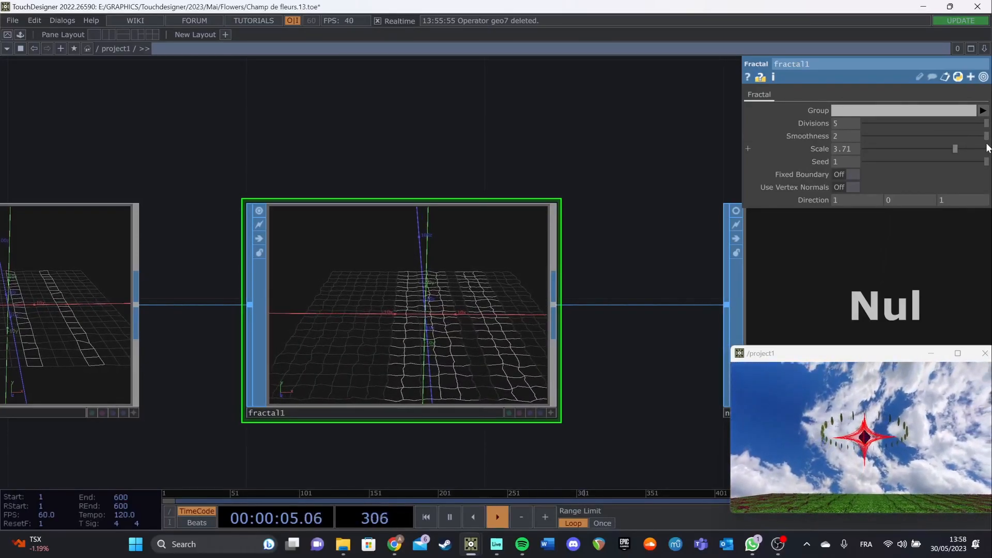
# Check the rendered scene at full size, and set fractal1 to Smoothness 0, Scale 3.05 and Seed 1.
pyautogui.click(956, 354)
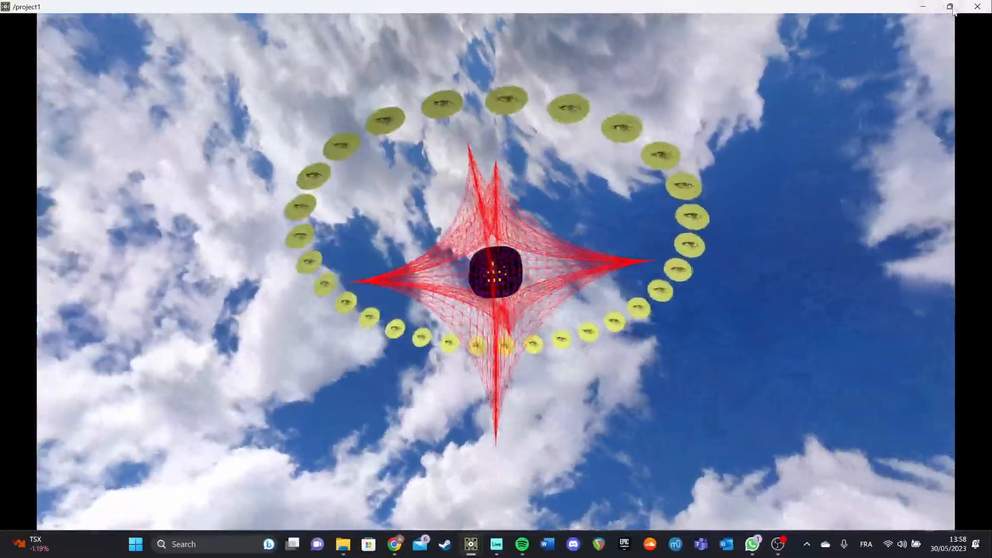
pyautogui.click(950, 6)
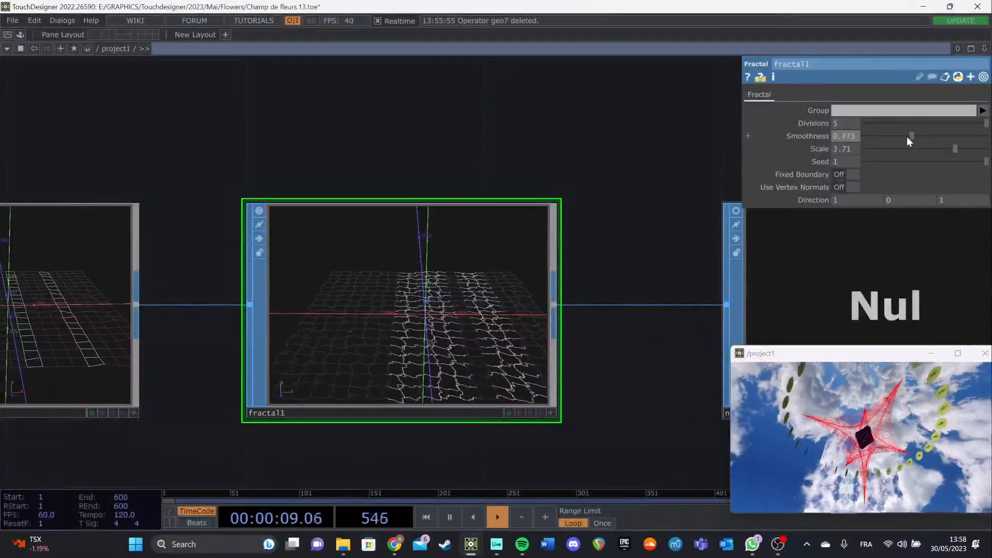
pyautogui.moveTo(909, 137); pyautogui.dragTo(811, 135)
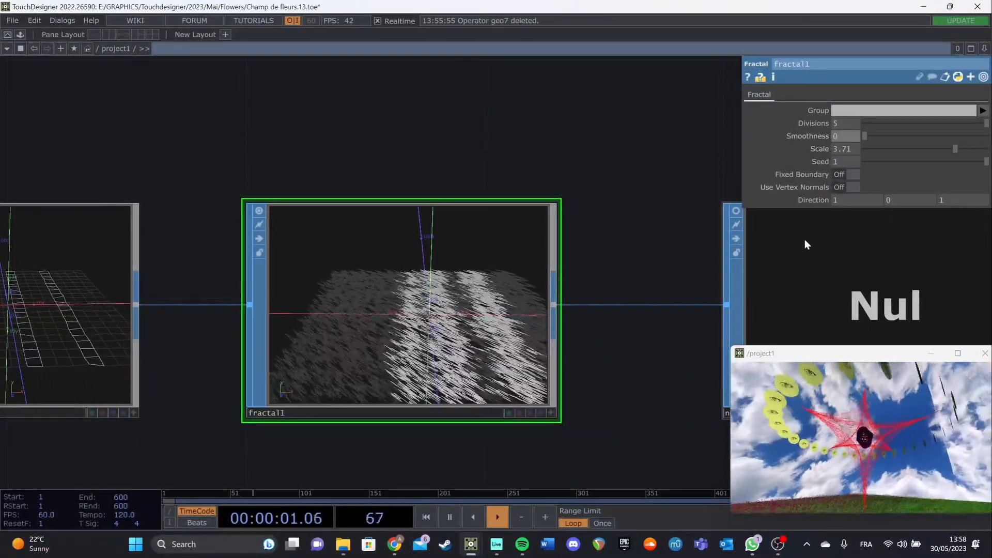
pyautogui.moveTo(956, 151)
pyautogui.mouseDown()
pyautogui.moveTo(851, 154)
pyautogui.moveTo(958, 161)
pyautogui.moveTo(939, 150)
pyautogui.mouseUp()
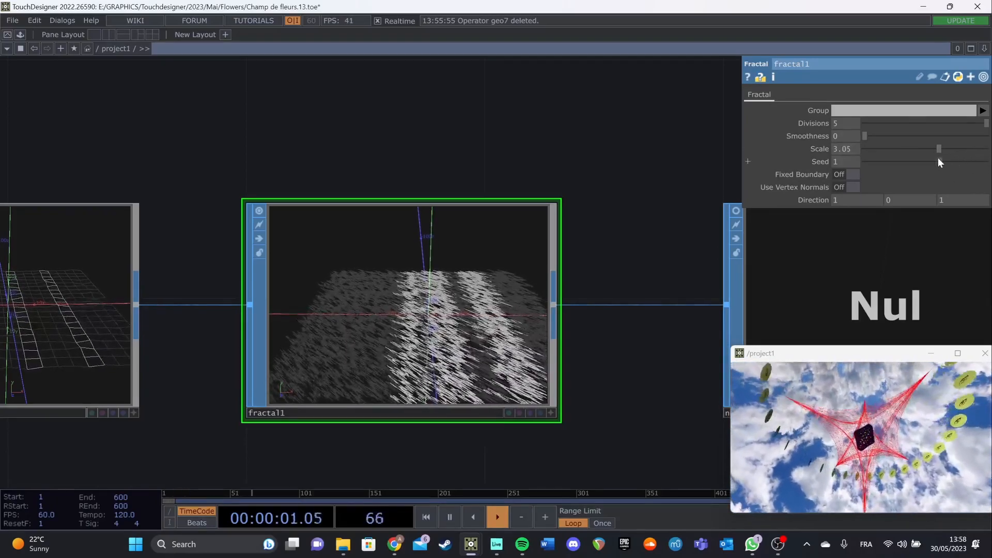
pyautogui.moveTo(871, 160); pyautogui.dragTo(985, 161)
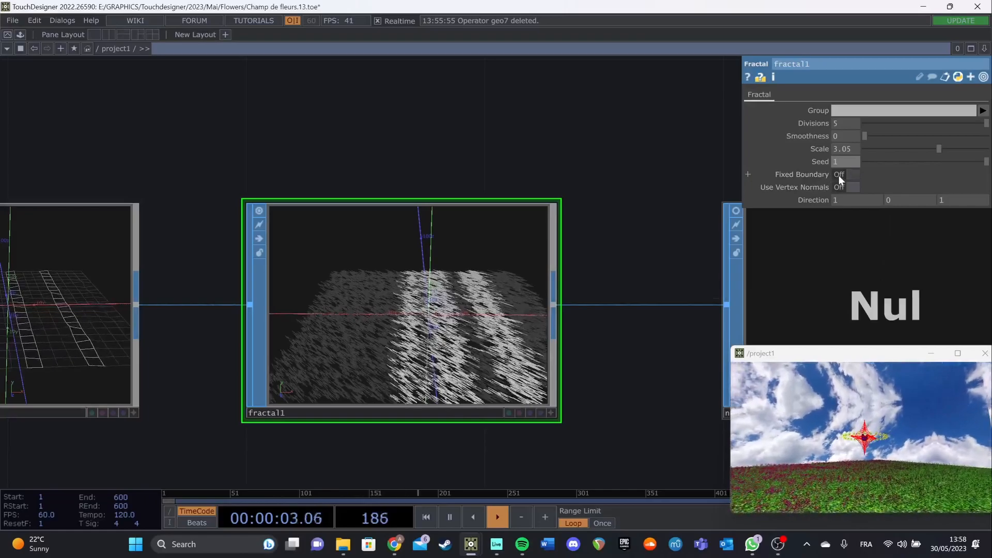
# Follow the chain from fractal1 through null4 to geo1 and examine the Translate OP and Translate X, Y and Z instancing settings.
pyautogui.moveTo(672, 369); pyautogui.dragTo(477, 333)
pyautogui.moveTo(580, 401); pyautogui.dragTo(523, 403)
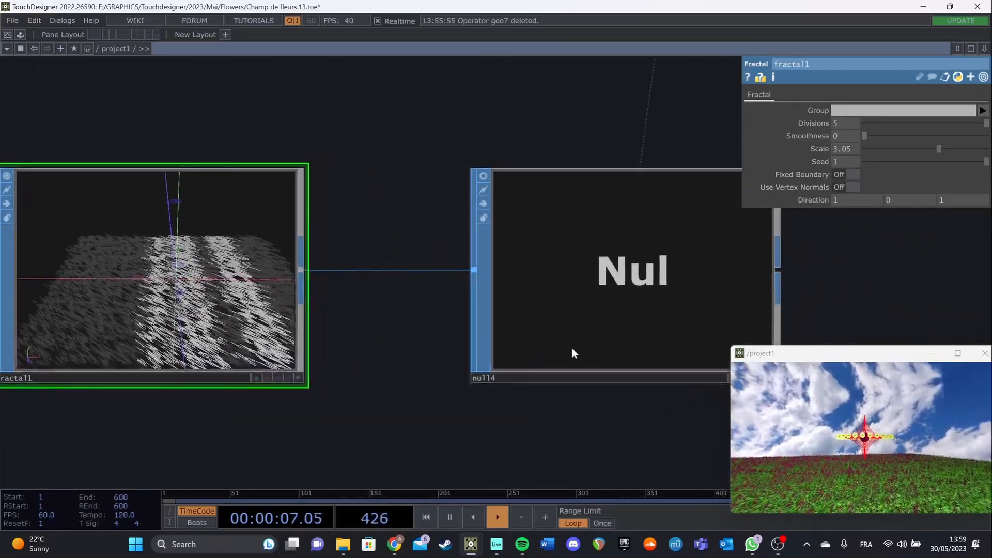
pyautogui.moveTo(855, 279); pyautogui.dragTo(731, 310)
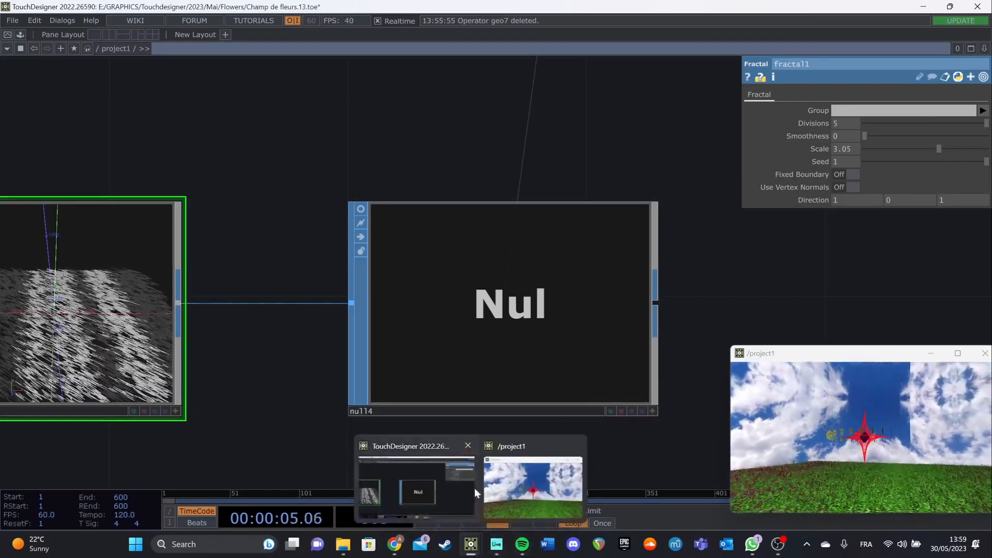
pyautogui.click(427, 310)
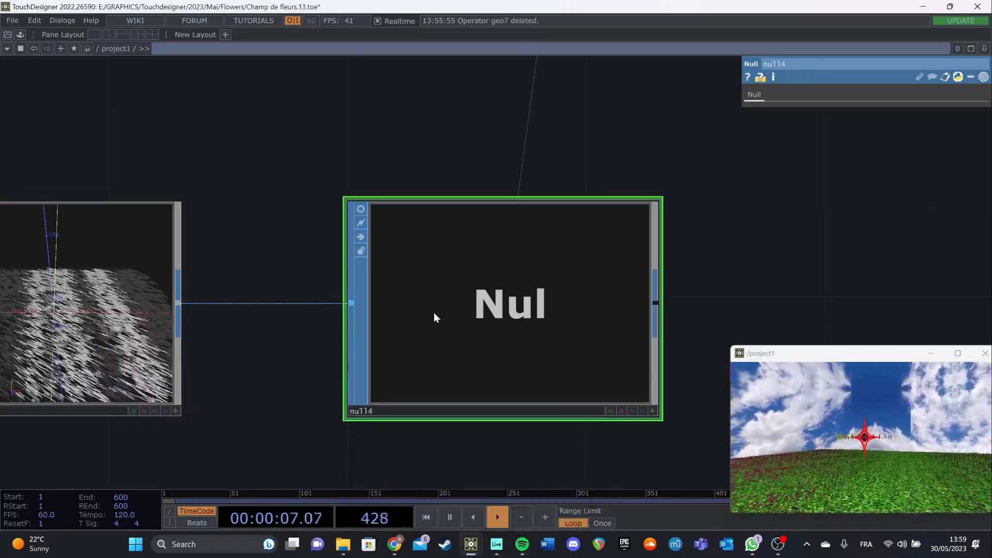
pyautogui.scroll(-5, 439, 313)
pyautogui.moveTo(474, 226); pyautogui.dragTo(485, 315)
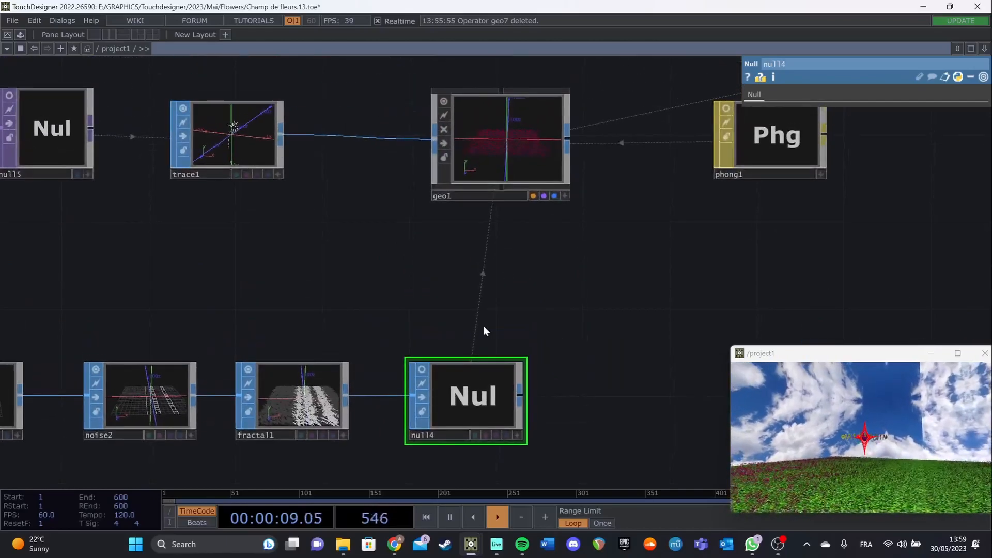
pyautogui.click(483, 150)
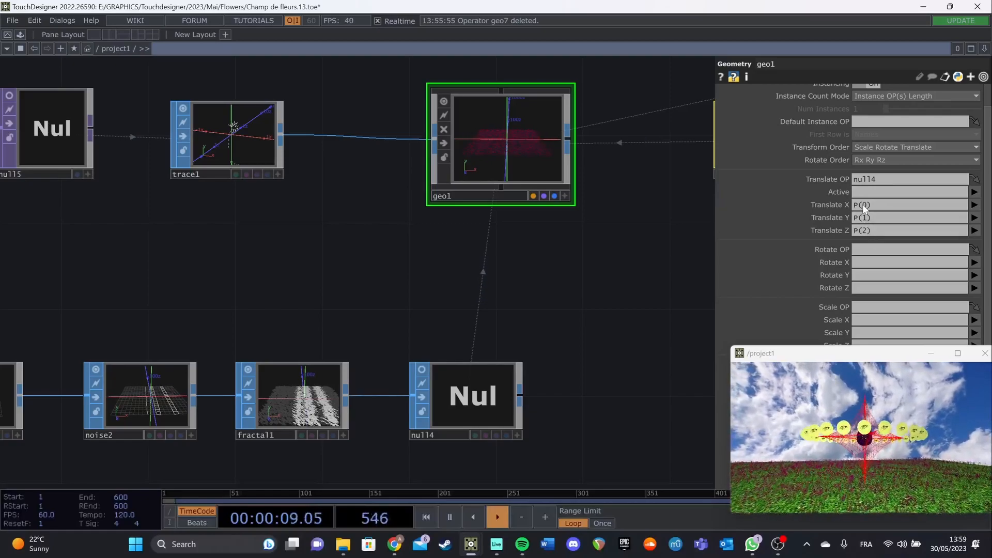
pyautogui.moveTo(622, 278); pyautogui.dragTo(558, 257)
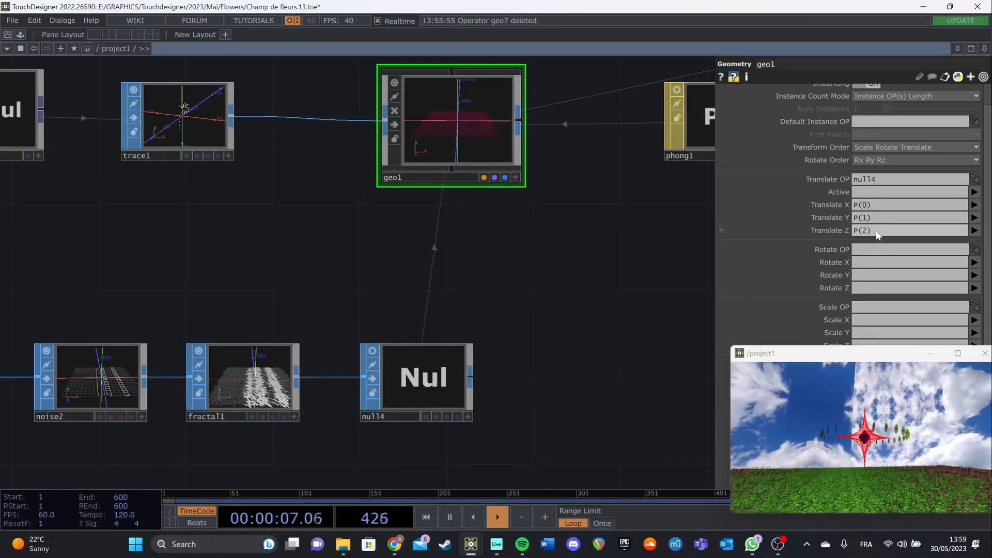
# Examine phong1 and the noise1 parameters feeding geo1, and compare them with the flower colours in the full-size render.
pyautogui.hscroll(5, 548, 252)
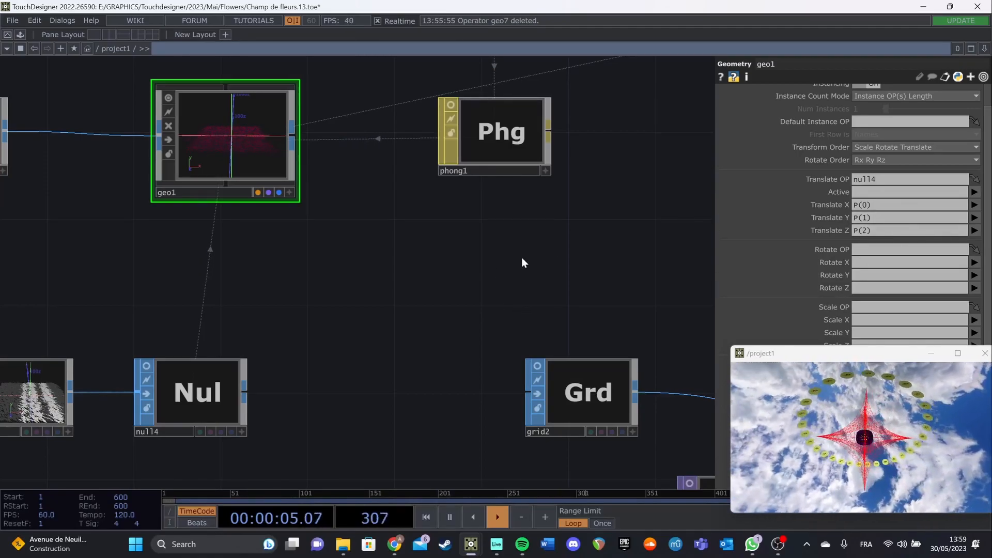
pyautogui.scroll(-5, 510, 262)
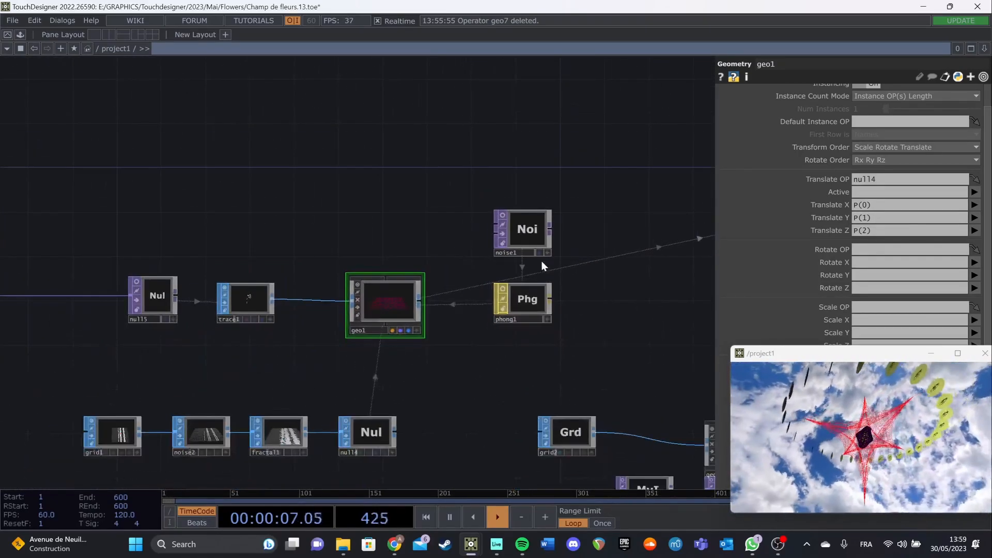
pyautogui.scroll(5, 542, 261)
pyautogui.scroll(-3, 357, 321)
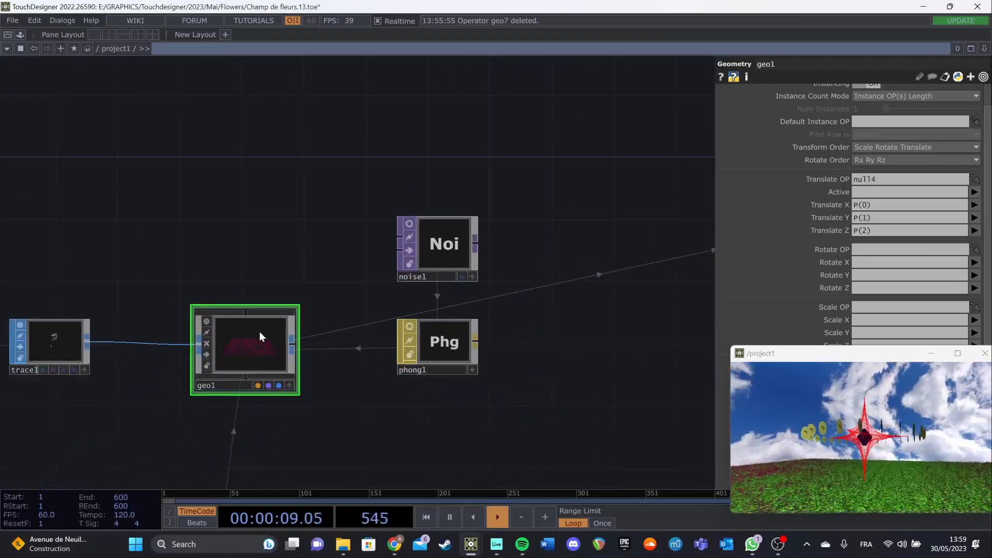
pyautogui.scroll(2, 279, 341)
pyautogui.scroll(3, 260, 358)
pyautogui.scroll(2, 263, 357)
pyautogui.scroll(-3, 265, 351)
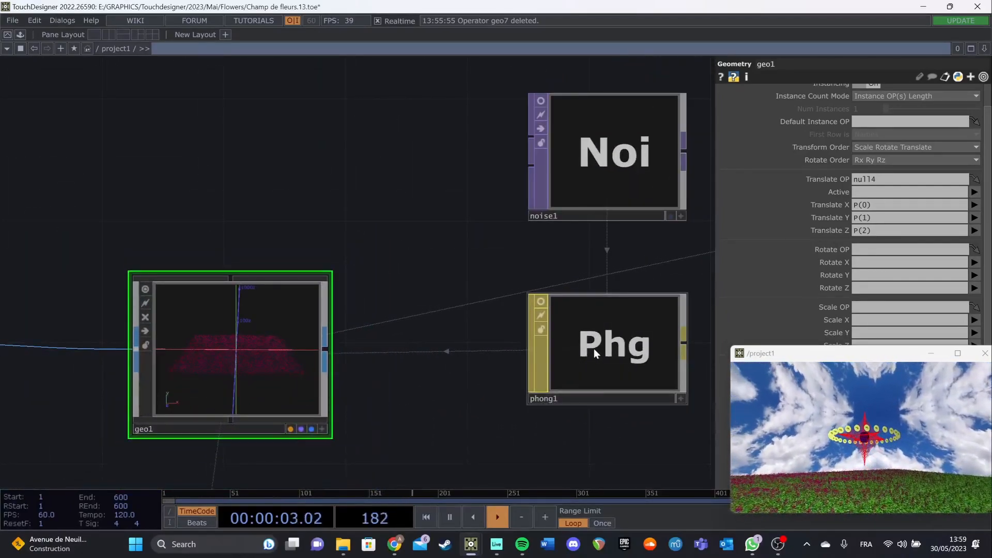
pyautogui.click(595, 354)
pyautogui.click(563, 153)
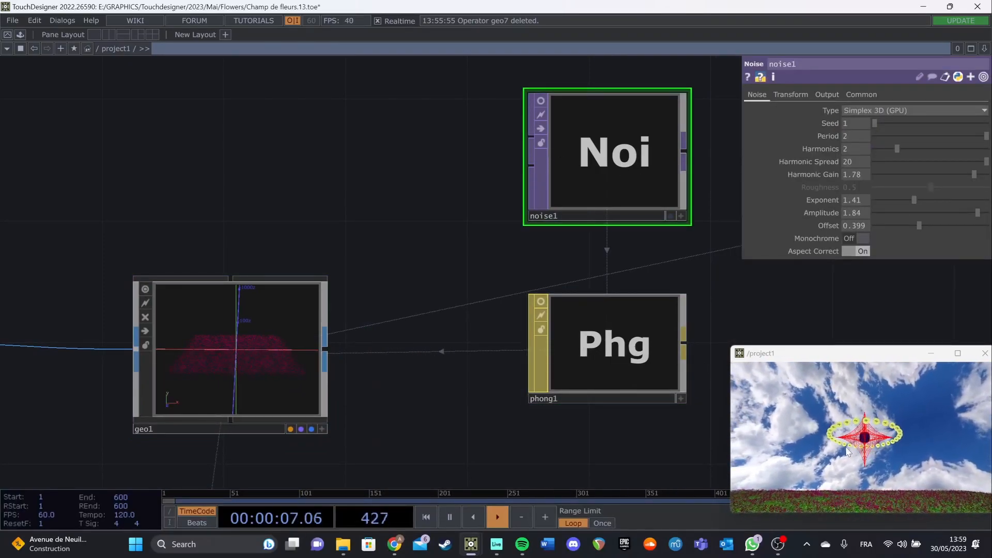
pyautogui.moveTo(662, 411); pyautogui.dragTo(476, 369)
pyautogui.click(957, 356)
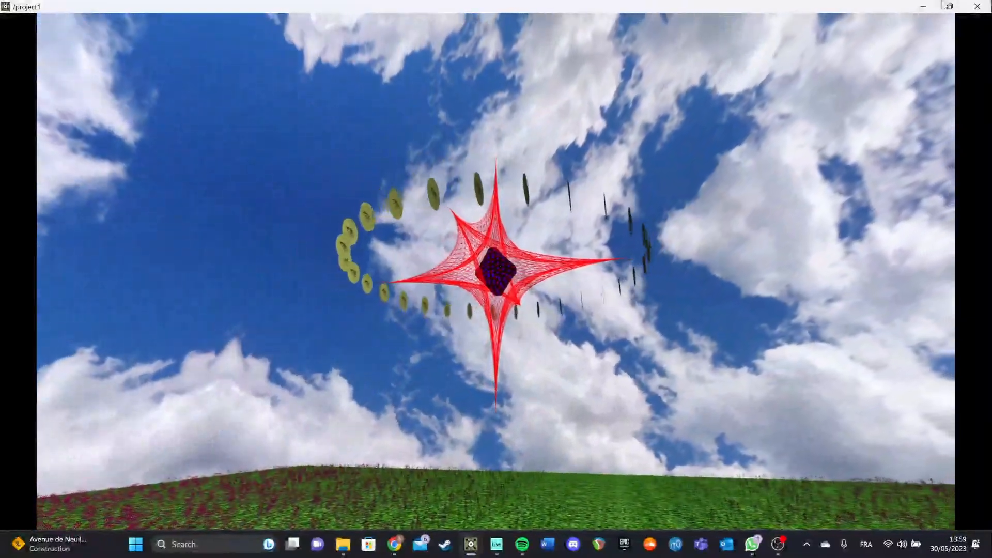
pyautogui.click(950, 6)
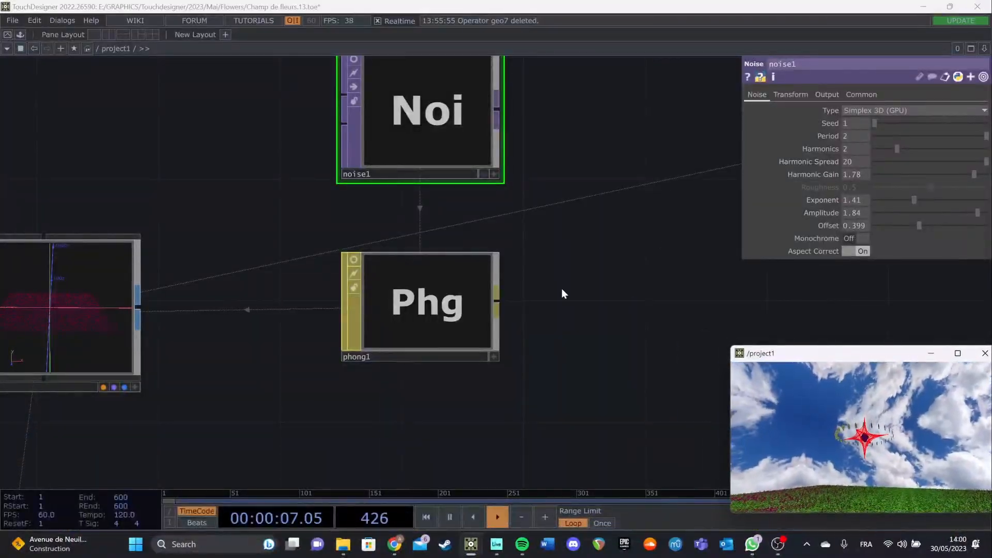
# Assign phong1 to geo1 as its Material parameter.
pyautogui.click(403, 329)
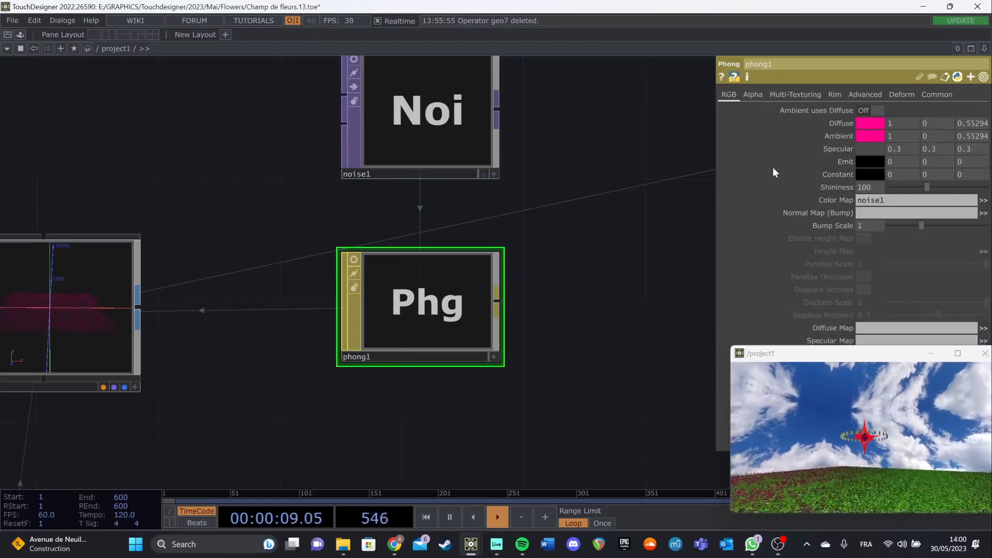
pyautogui.moveTo(461, 266); pyautogui.dragTo(84, 241)
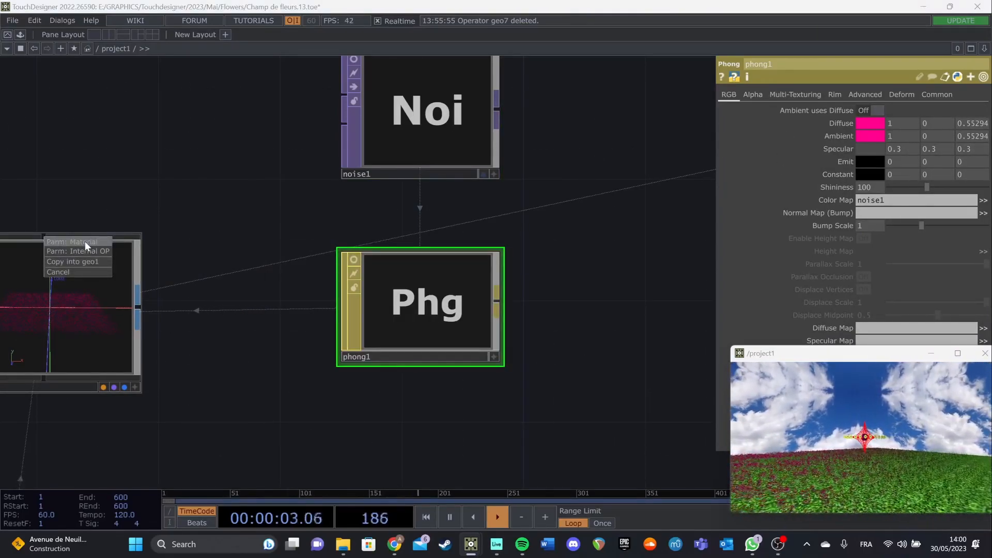
pyautogui.click(77, 240)
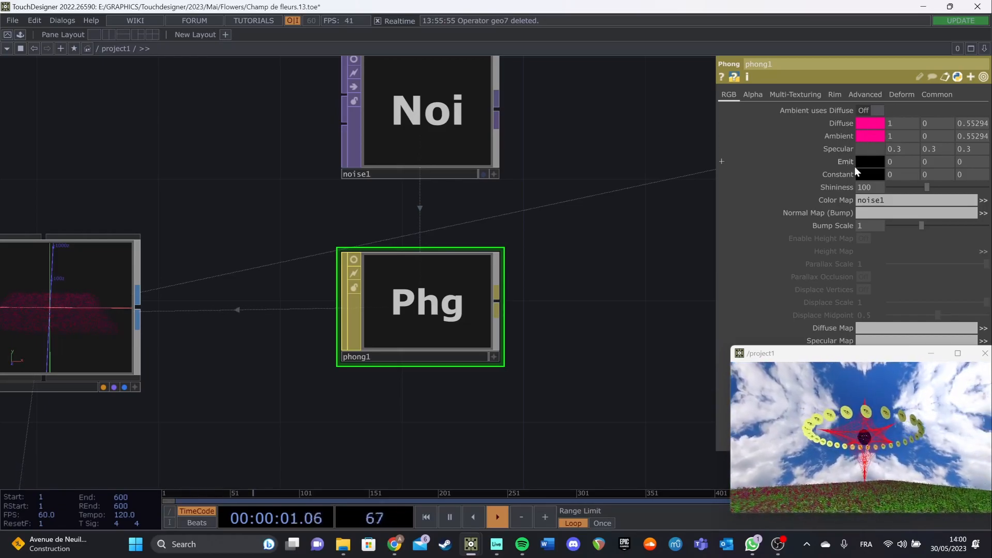
# Set the Shininess of phong1 to 98 and review the noise1 parameters.
pyautogui.click(915, 188)
pyautogui.moveTo(917, 192); pyautogui.dragTo(929, 188)
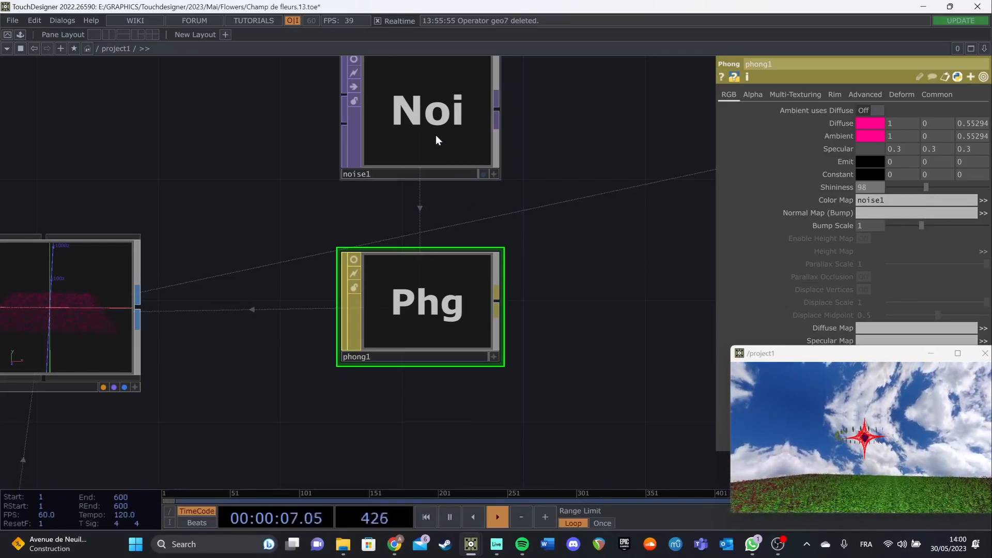
pyautogui.click(435, 135)
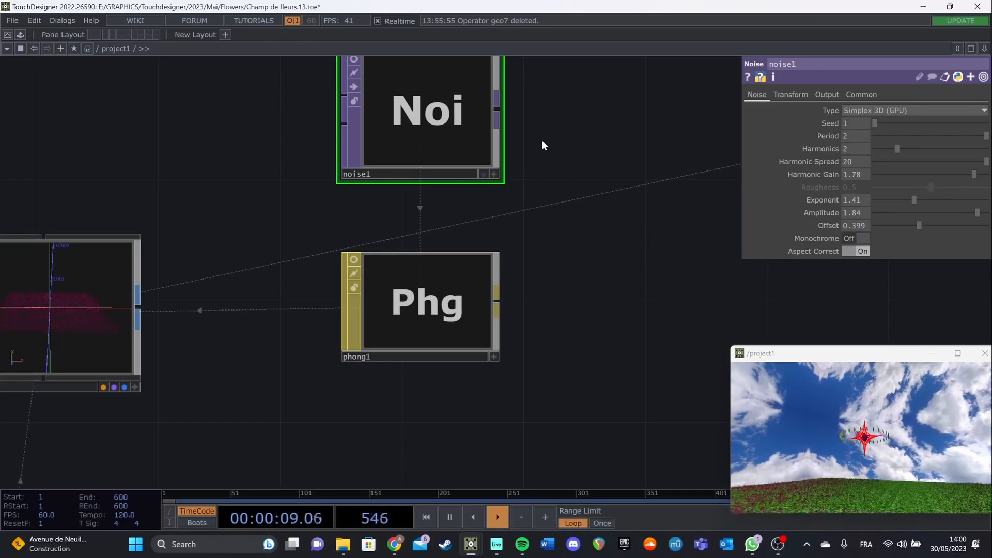
pyautogui.click(504, 295)
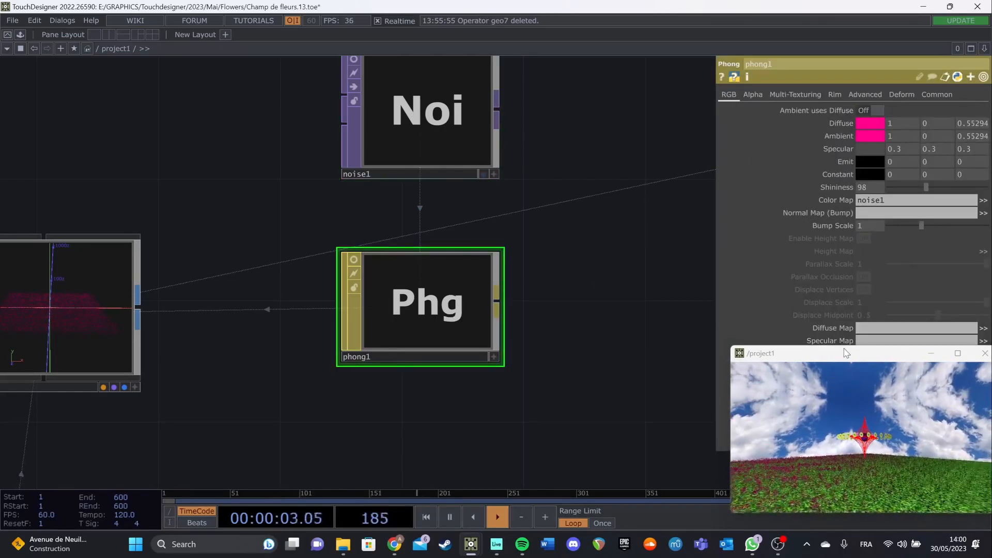
# Move the render window clear of the phong1 parameters and assign noise1 as the Color Map.
pyautogui.moveTo(847, 353); pyautogui.dragTo(119, 16)
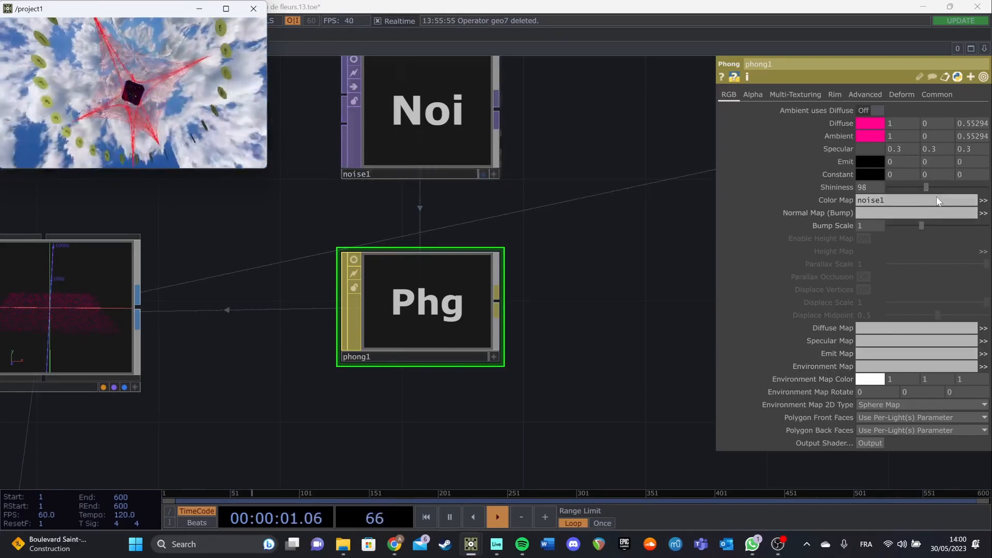
pyautogui.moveTo(552, 156); pyautogui.dragTo(455, 210)
pyautogui.scroll(-2, 532, 236)
pyautogui.moveTo(420, 164); pyautogui.dragTo(881, 202)
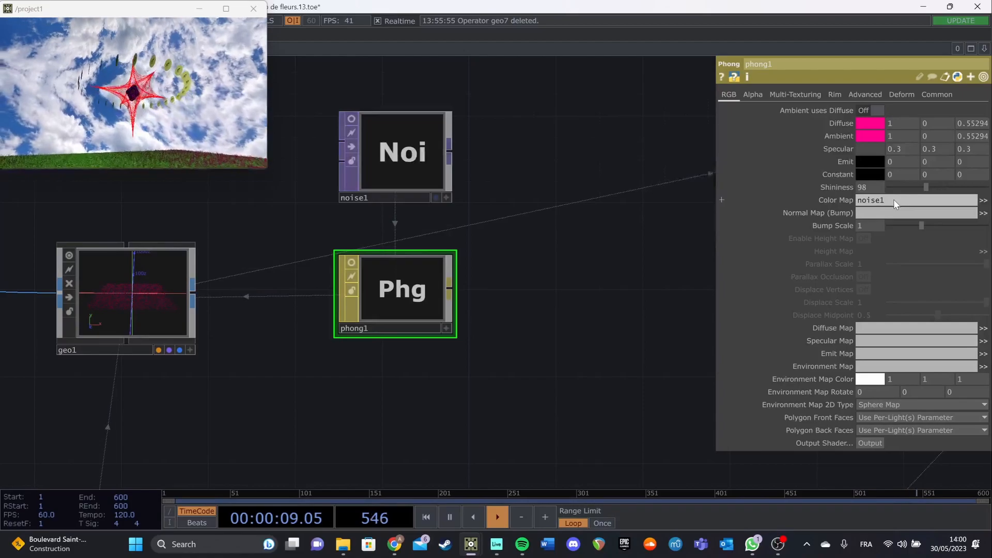
# Turn on the viewer of noise1 and inspect its colour noise pattern up close.
pyautogui.click(405, 182)
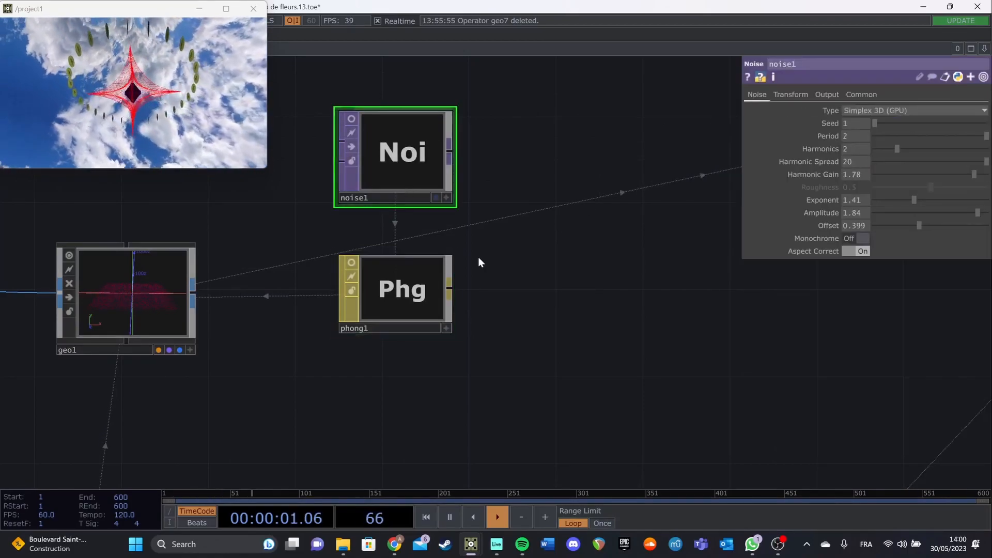
pyautogui.click(352, 120)
pyautogui.scroll(5, 394, 157)
pyautogui.moveTo(612, 196); pyautogui.dragTo(649, 316)
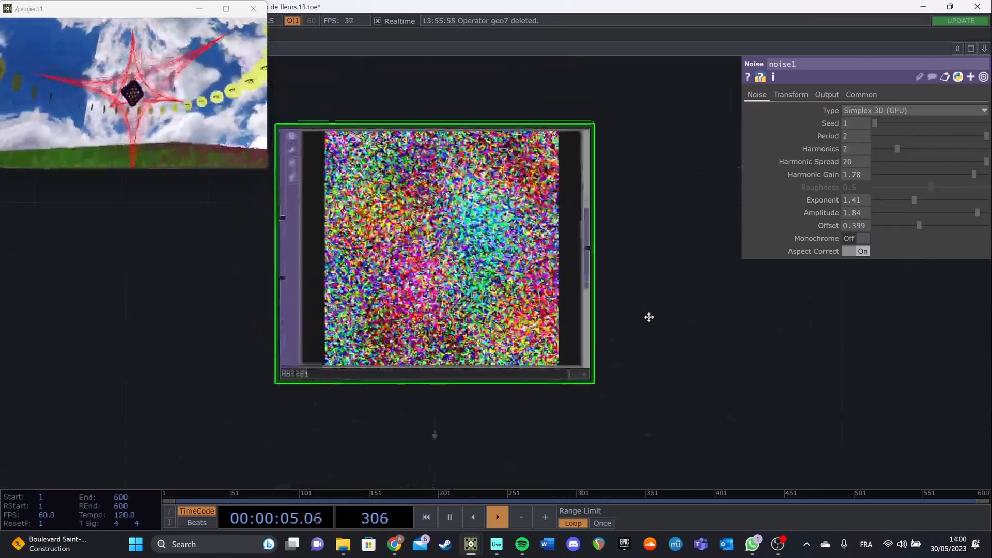
pyautogui.scroll(3, 447, 227)
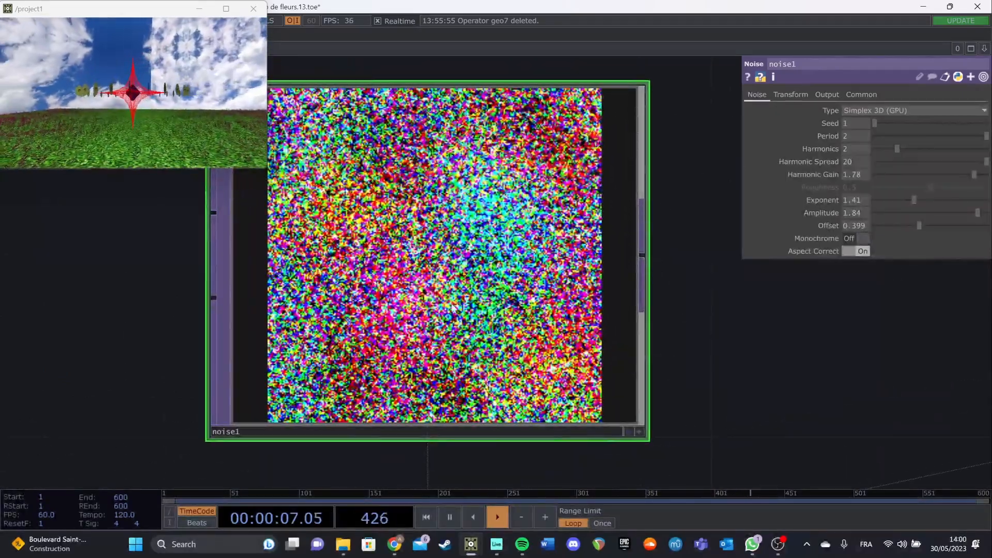
pyautogui.scroll(-2, 450, 311)
pyautogui.scroll(3, 465, 269)
pyautogui.scroll(-3, 465, 259)
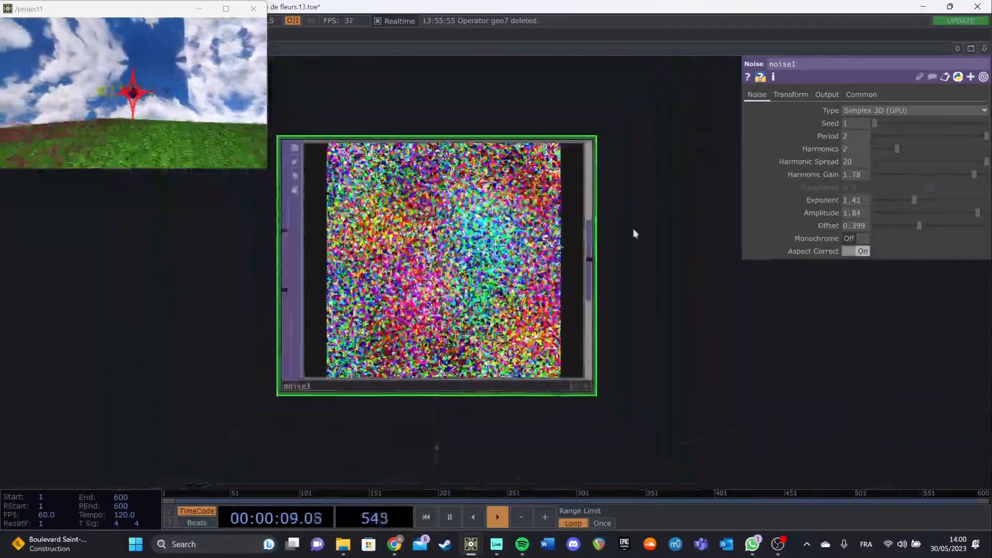
# Try Monochrome on noise1, switch it back off, and set the Offset to 0.368.
pyautogui.click(855, 239)
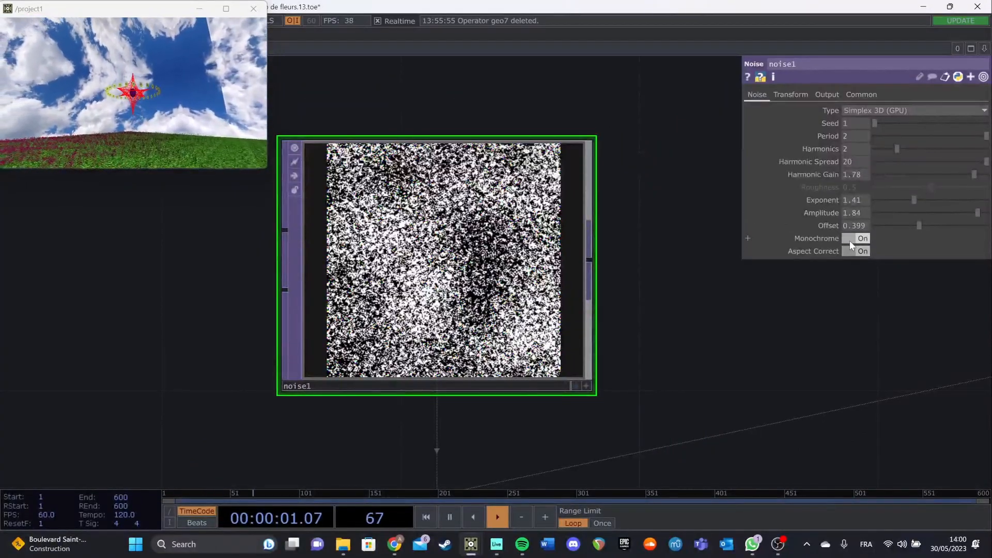
pyautogui.click(850, 241)
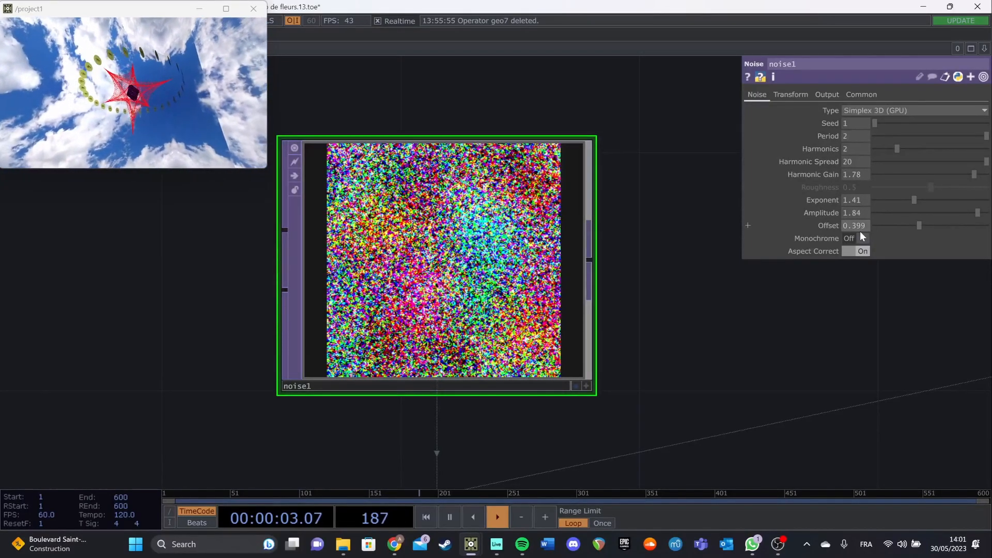
pyautogui.moveTo(903, 228)
pyautogui.mouseDown()
pyautogui.moveTo(861, 227)
pyautogui.moveTo(972, 228)
pyautogui.moveTo(901, 226)
pyautogui.mouseUp()
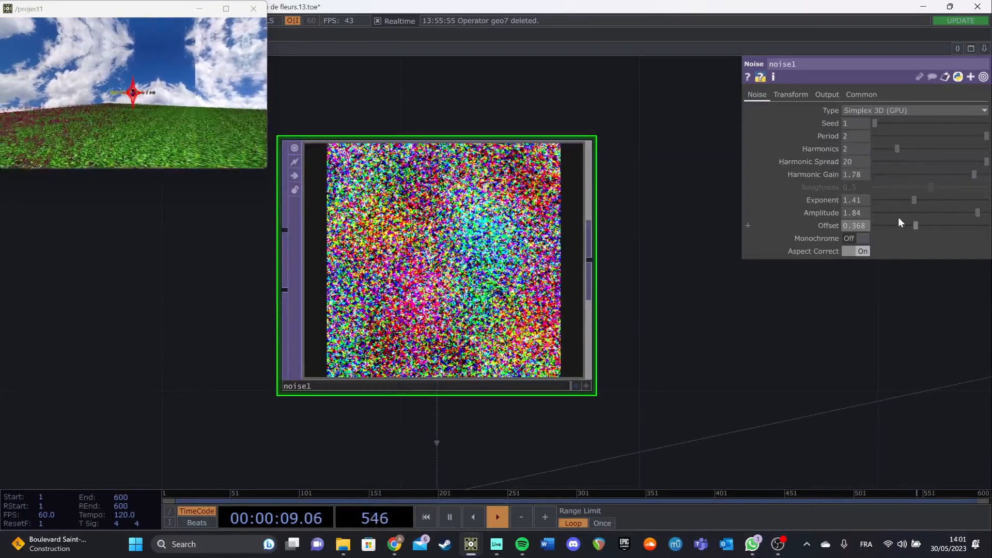
# Try a Harmonic Spread of 0 on noise1 and return it to 20.
pyautogui.moveTo(951, 162); pyautogui.dragTo(864, 169)
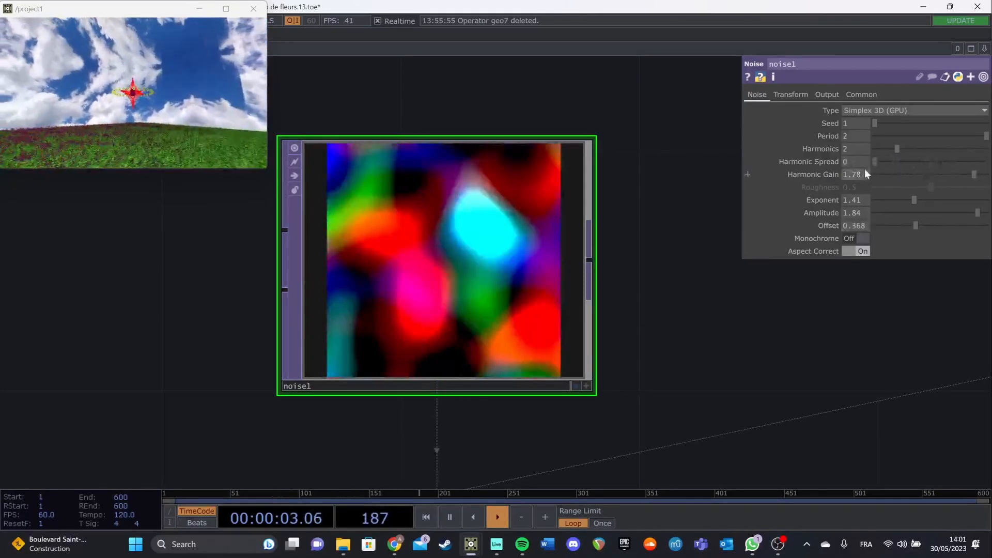
pyautogui.moveTo(864, 169); pyautogui.dragTo(987, 171)
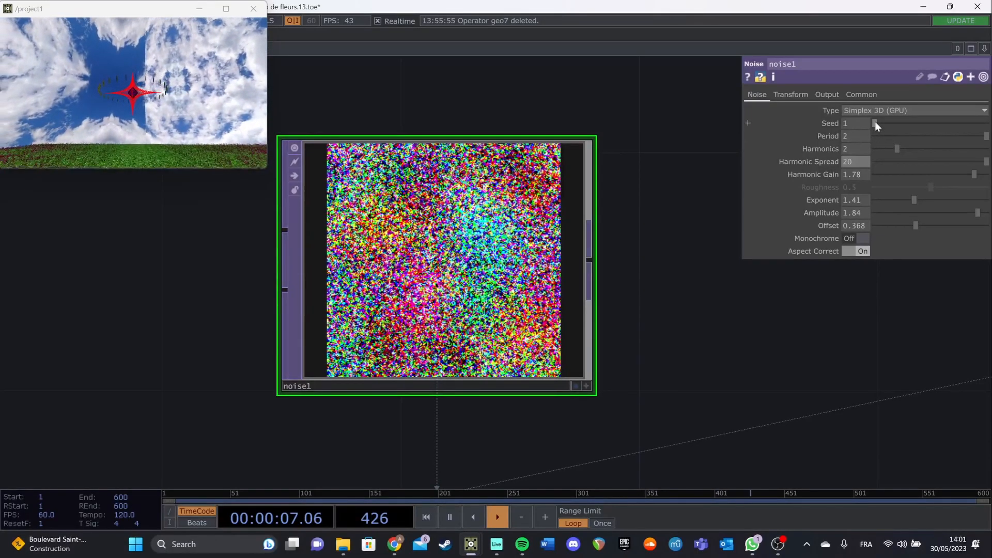
# Turn on the viewer of phong1, zoom in and out on its noise-coloured torus preview, and leave the interactive view.
pyautogui.moveTo(684, 426); pyautogui.dragTo(601, 215)
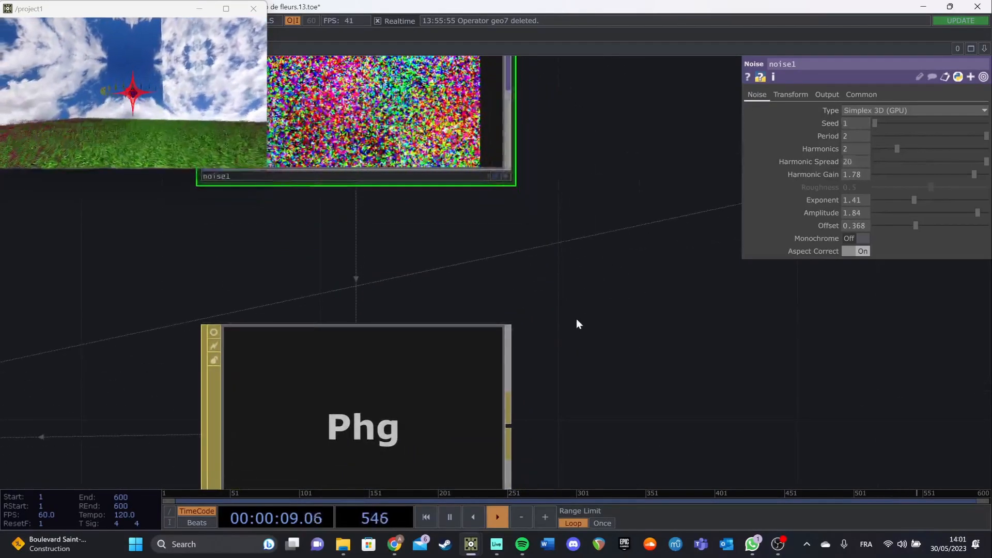
pyautogui.moveTo(575, 403); pyautogui.dragTo(575, 212)
pyautogui.moveTo(302, 126); pyautogui.dragTo(390, 206)
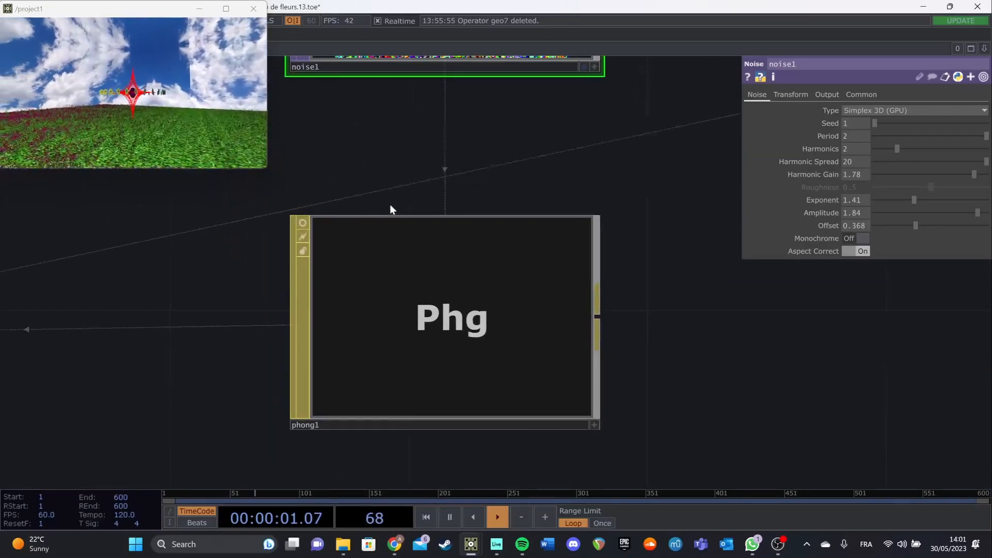
pyautogui.click(595, 425)
pyautogui.moveTo(517, 355); pyautogui.dragTo(541, 348)
pyautogui.scroll(8, 429, 339)
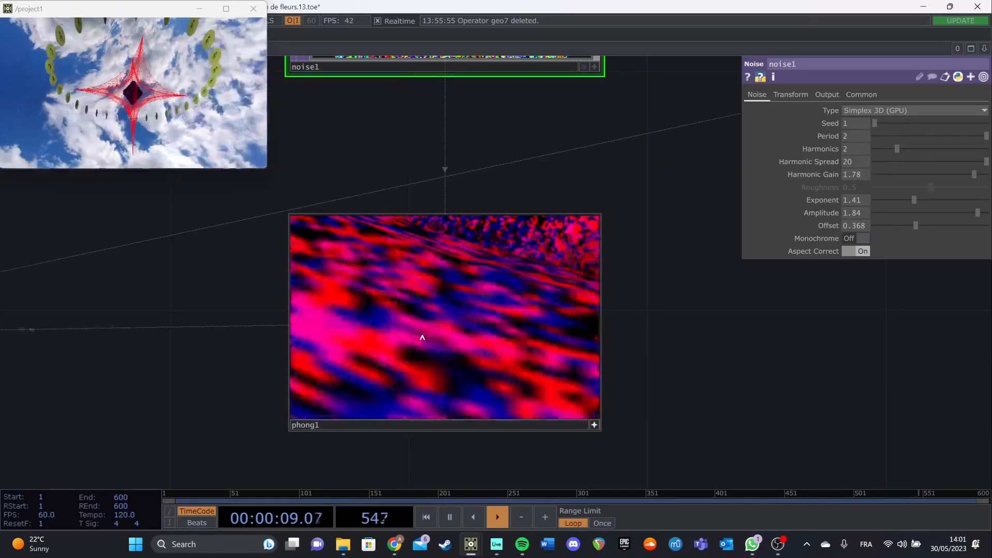
pyautogui.scroll(-8, 505, 394)
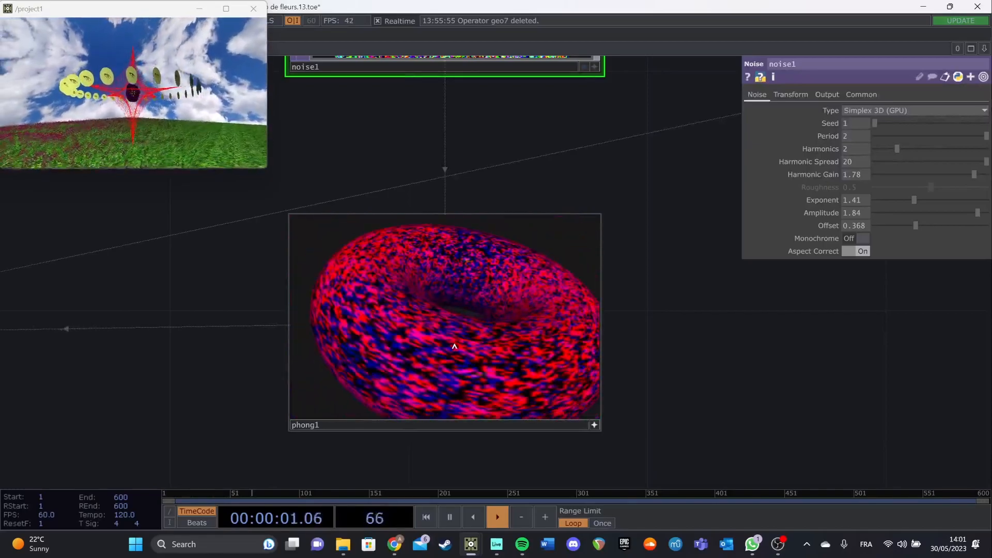
pyautogui.click(596, 425)
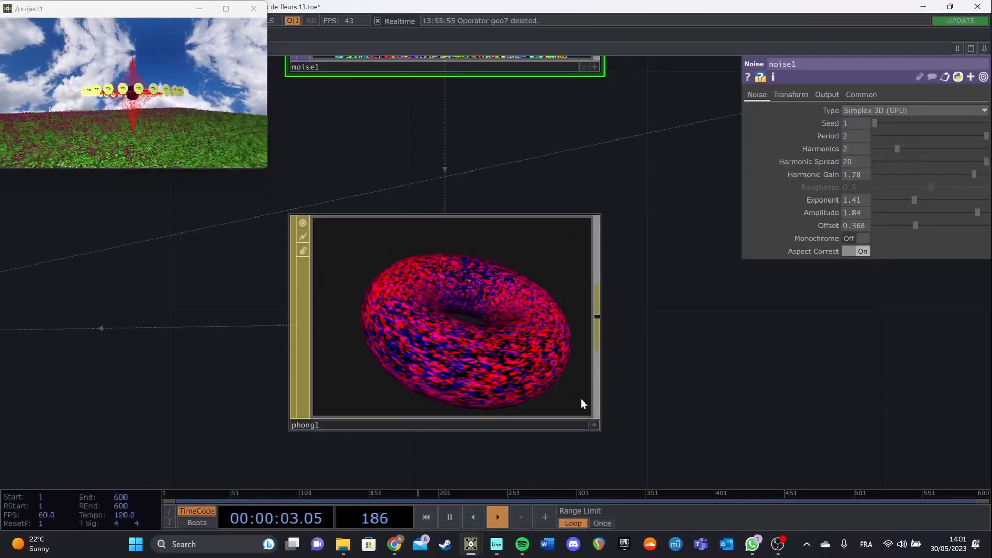
# Select noise2 in the flower grid chain, examine its noise parameters, and check the result in the maximised render window.
pyautogui.moveTo(653, 347); pyautogui.dragTo(470, 263)
pyautogui.scroll(-4, 590, 346)
pyautogui.scroll(-5, 590, 346)
pyautogui.scroll(3, 454, 267)
pyautogui.scroll(2, 501, 266)
pyautogui.moveTo(353, 204); pyautogui.dragTo(528, 303)
pyautogui.moveTo(331, 345); pyautogui.dragTo(693, 355)
pyautogui.scroll(5, 336, 324)
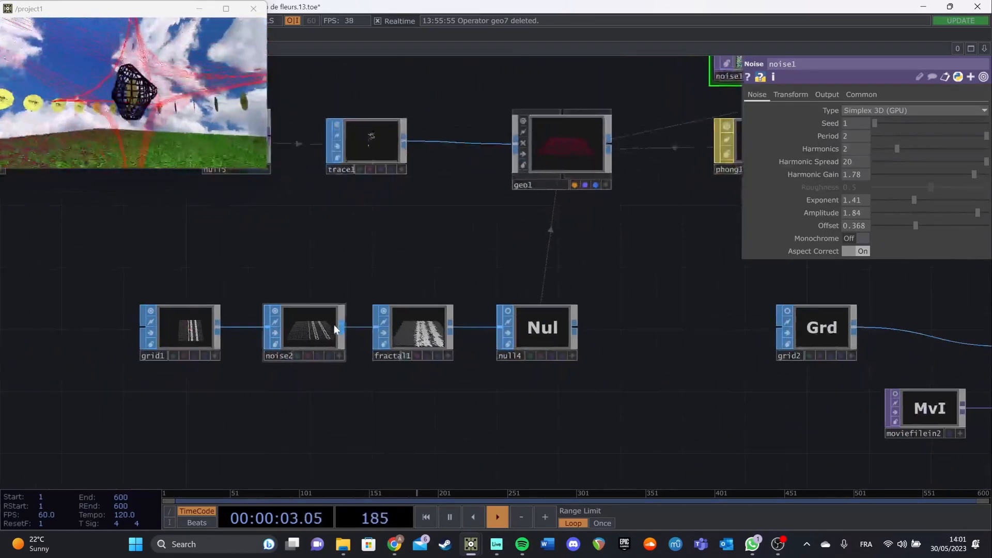
pyautogui.click(303, 327)
pyautogui.moveTo(499, 245); pyautogui.dragTo(585, 299)
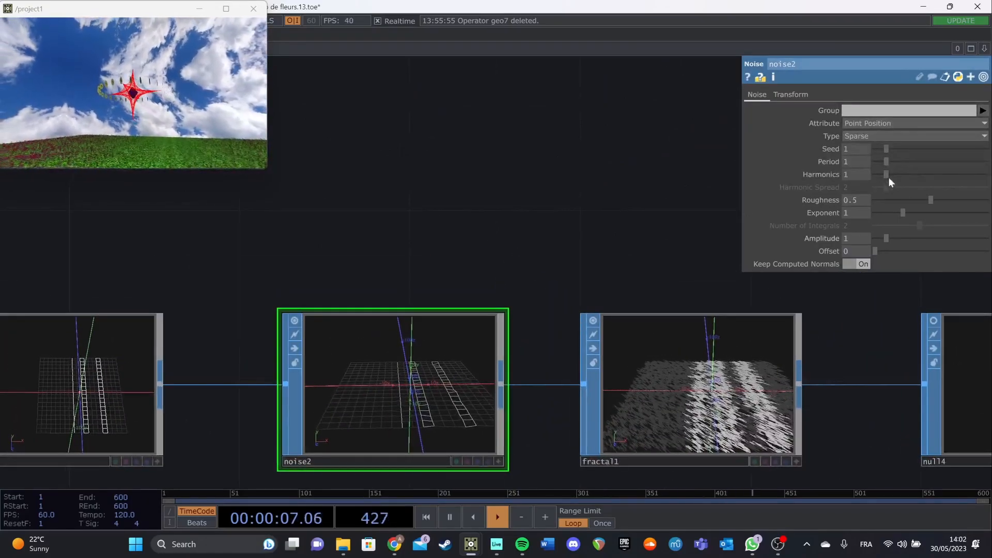
pyautogui.click(226, 8)
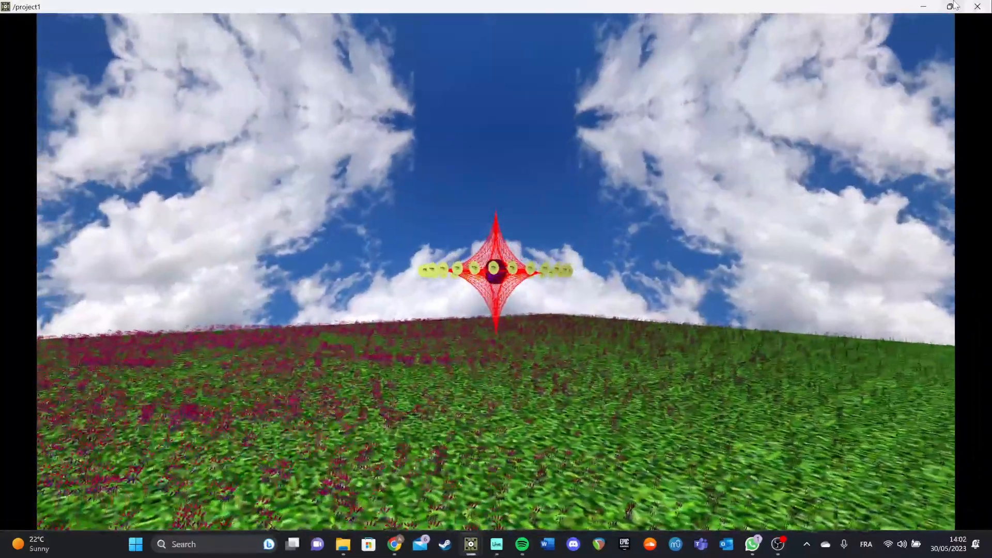
pyautogui.click(950, 6)
# Select grid2, which feeds the geo2 ground plane, and review its size, rows and columns.
pyautogui.moveTo(523, 266); pyautogui.dragTo(408, 153)
pyautogui.moveTo(789, 416); pyautogui.dragTo(446, 309)
pyautogui.scroll(-3, 446, 312)
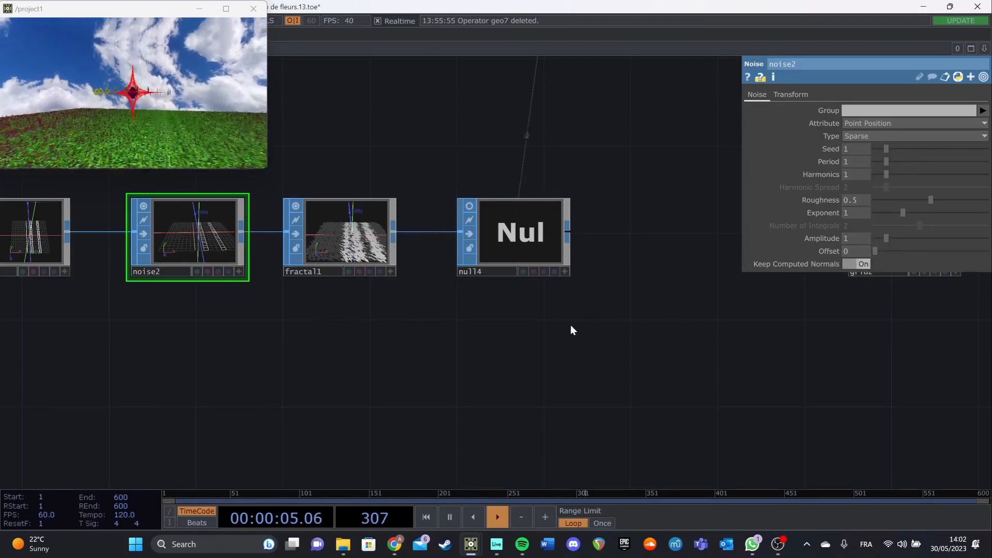
pyautogui.scroll(-5, 428, 257)
pyautogui.moveTo(508, 297); pyautogui.dragTo(350, 332)
pyautogui.moveTo(489, 231); pyautogui.dragTo(473, 249)
pyautogui.moveTo(514, 282); pyautogui.dragTo(504, 302, button='middle')
pyautogui.scroll(4, 500, 304)
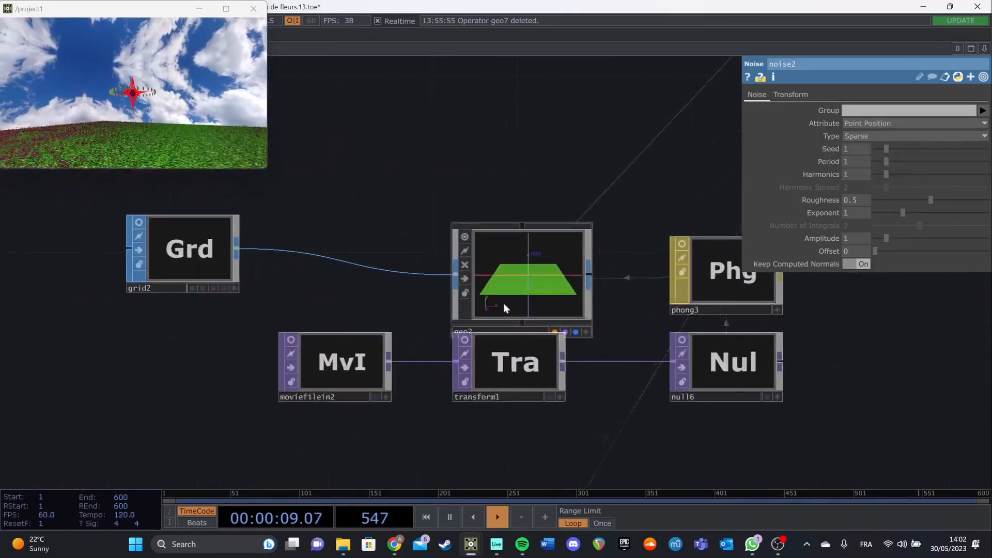
pyautogui.click(202, 265)
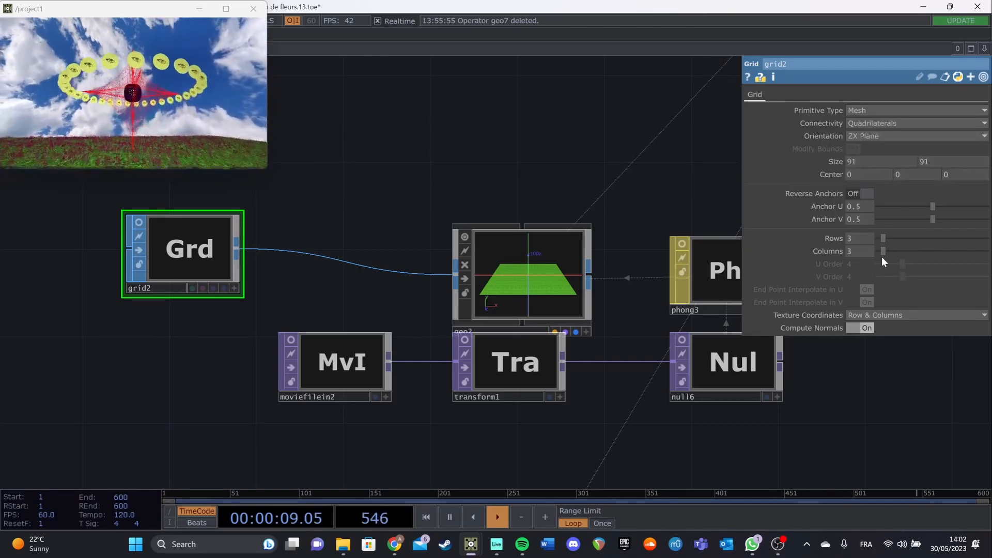
# Try 2 Rows on grid2 while watching the geo2 ground plane and return it to 3.
pyautogui.scroll(5, 553, 292)
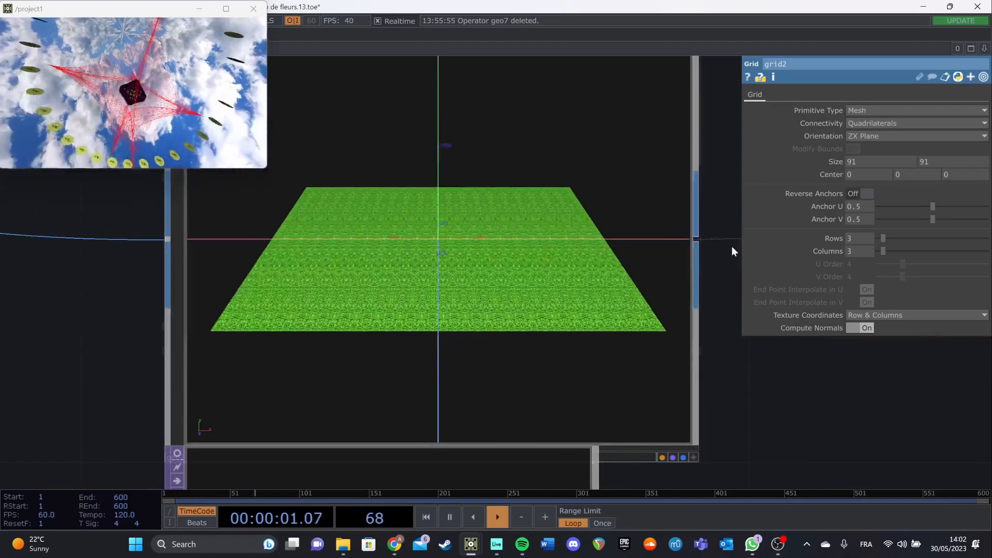
pyautogui.moveTo(883, 238)
pyautogui.mouseDown()
pyautogui.moveTo(917, 240)
pyautogui.moveTo(920, 253)
pyautogui.moveTo(877, 253)
pyautogui.mouseUp()
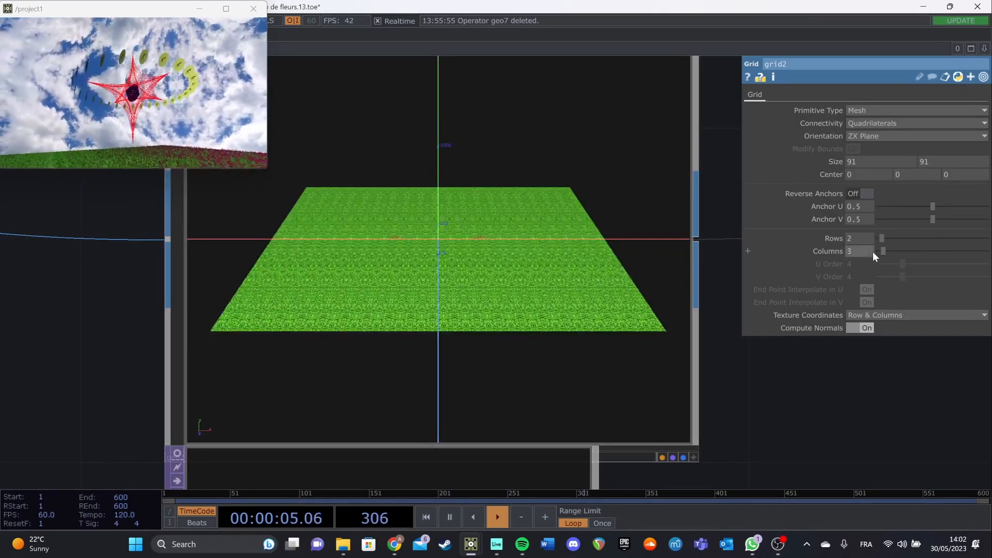
pyautogui.scroll(-5, 553, 284)
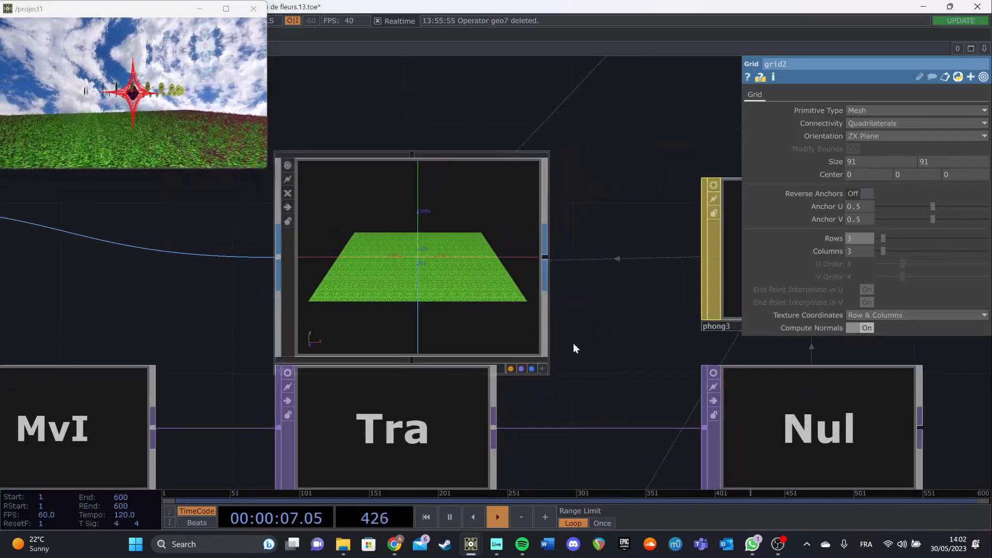
# Select geo2 and check its pre-transform settings and its main transform values.
pyautogui.scroll(-5, 450, 312)
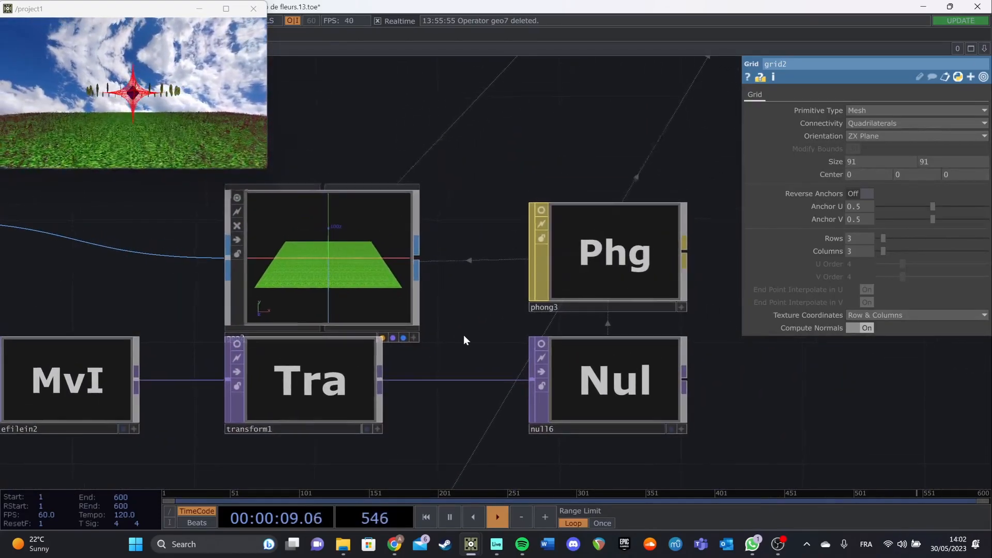
pyautogui.scroll(-3, 469, 319)
pyautogui.click(377, 283)
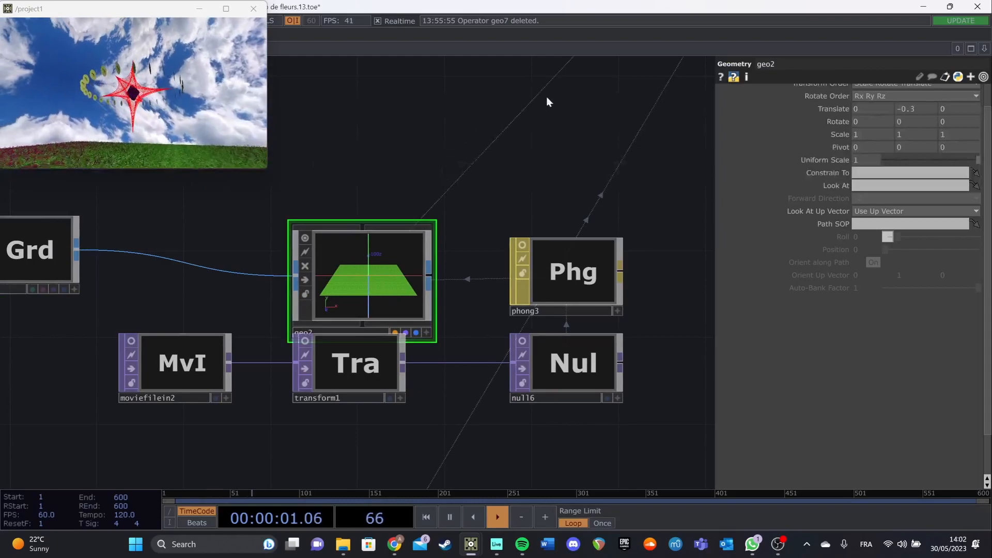
pyautogui.click(761, 95)
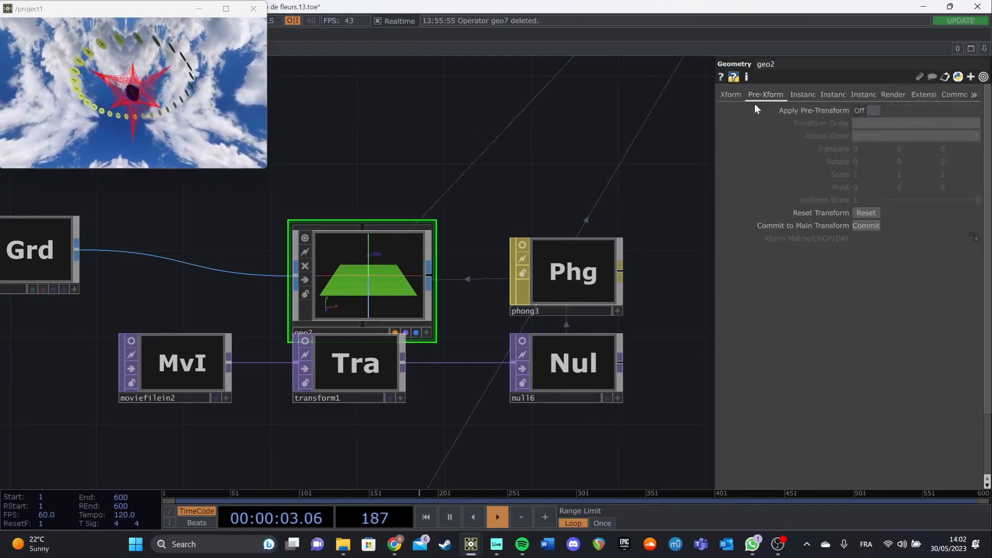
pyautogui.click(732, 94)
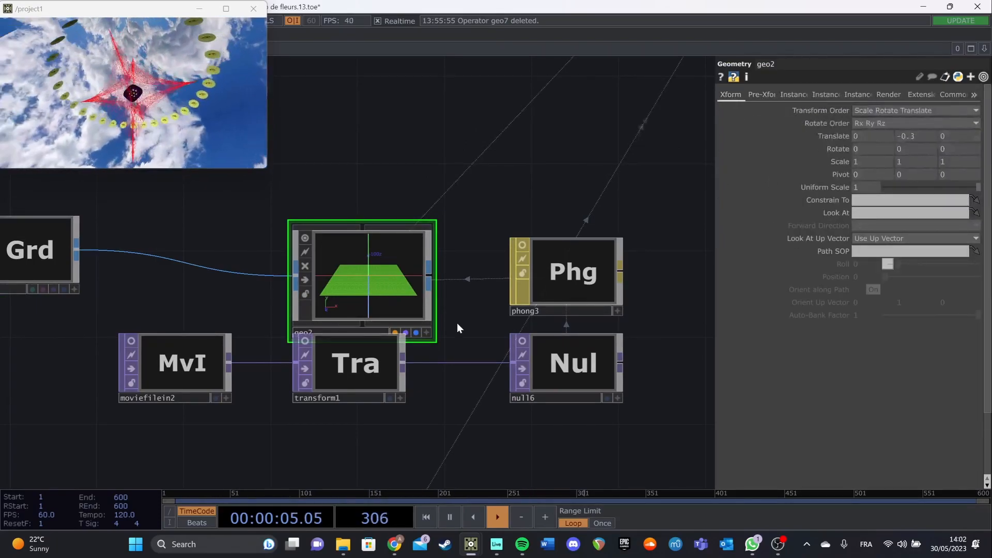
# Move transform1, moviefilein2 and null6 down so they line up in a row clear of geo2.
pyautogui.scroll(-3, 457, 324)
pyautogui.moveTo(356, 350); pyautogui.dragTo(355, 392)
pyautogui.moveTo(208, 337); pyautogui.dragTo(209, 381)
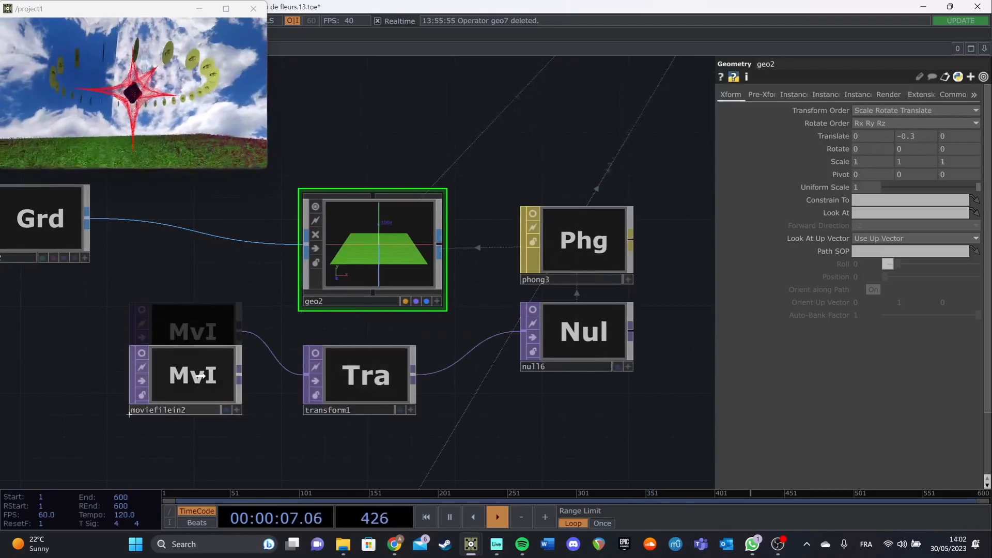
pyautogui.moveTo(576, 339); pyautogui.dragTo(577, 383)
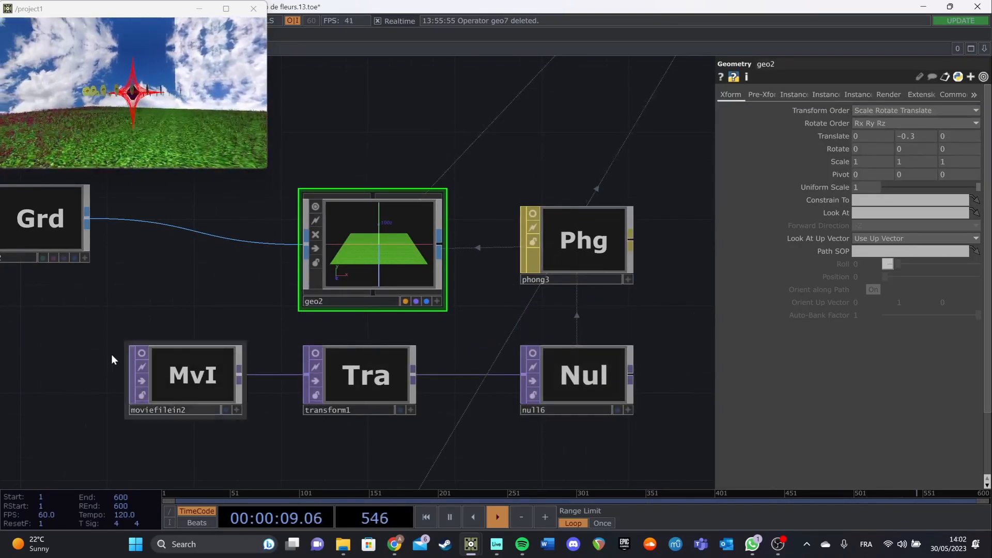
# Select moviefilein2, turn on its viewer, and examine the grass image it loads.
pyautogui.click(190, 377)
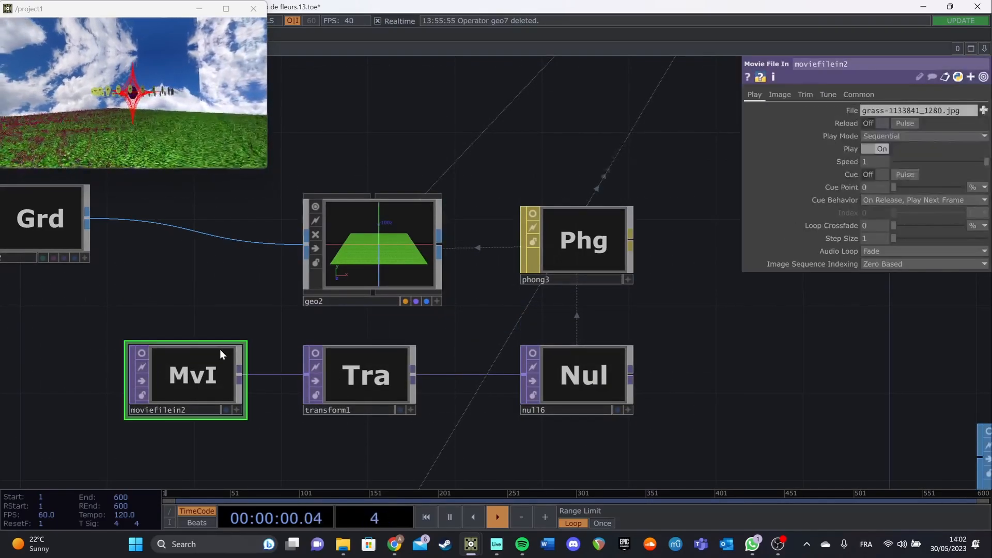
pyautogui.click(145, 358)
pyautogui.scroll(3, 181, 383)
pyautogui.moveTo(283, 260); pyautogui.dragTo(306, 236)
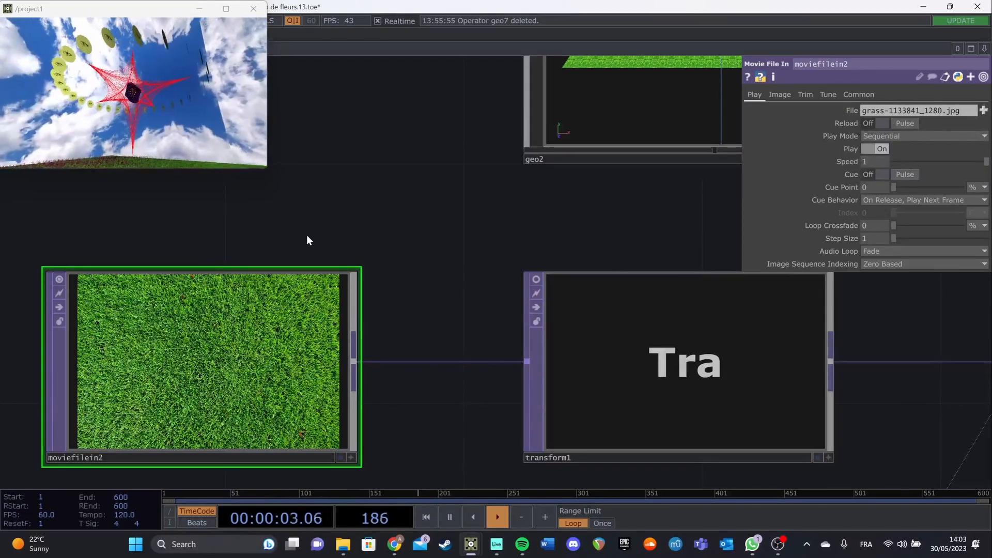
# Turn on the viewer of transform1 and turn off the viewer of moviefilein2.
pyautogui.moveTo(439, 315); pyautogui.dragTo(479, 306)
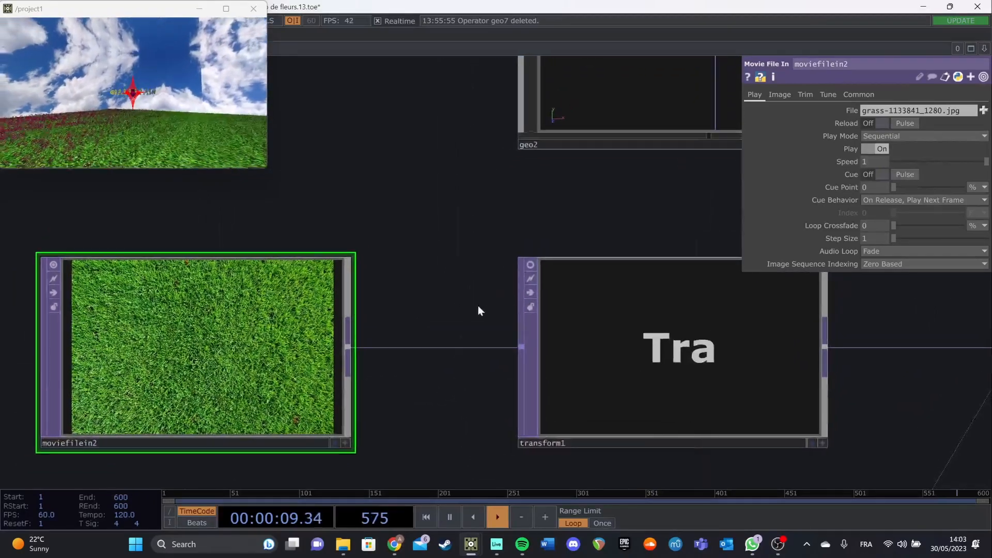
pyautogui.click(530, 265)
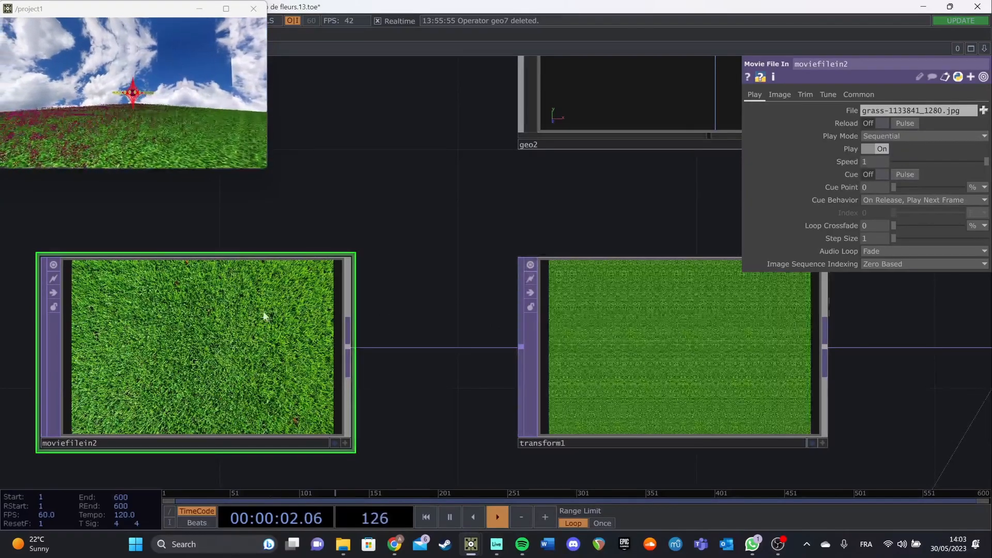
pyautogui.click(52, 264)
# Try Hold and Zero as the tile Extend mode of transform1 and set it to Repeat.
pyautogui.click(706, 344)
pyautogui.scroll(3, 775, 340)
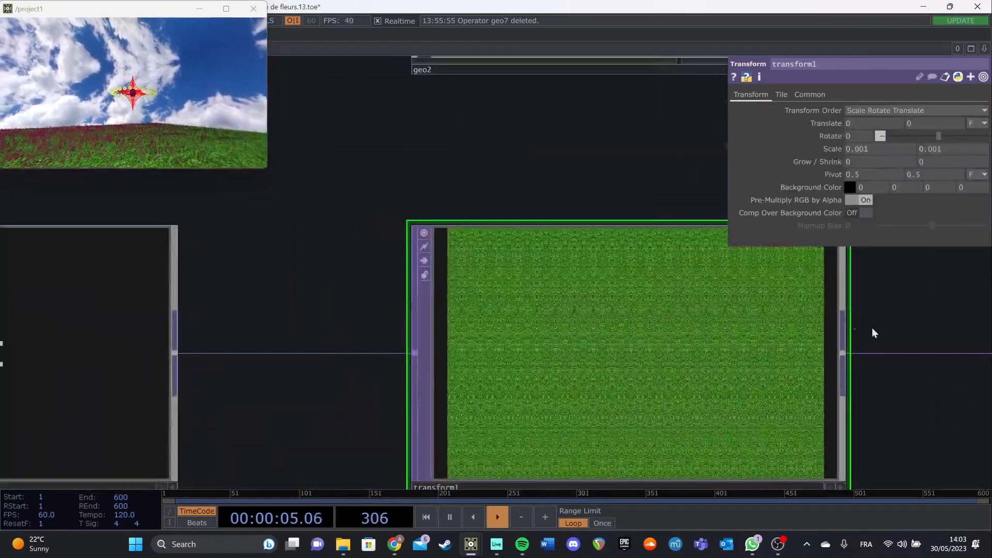
pyautogui.moveTo(885, 337); pyautogui.dragTo(705, 266)
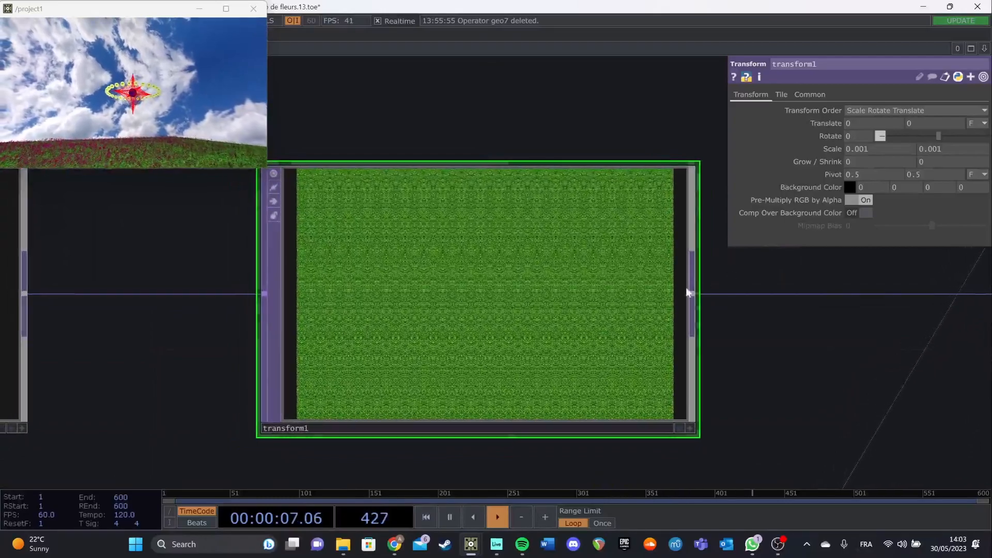
pyautogui.scroll(2, 572, 318)
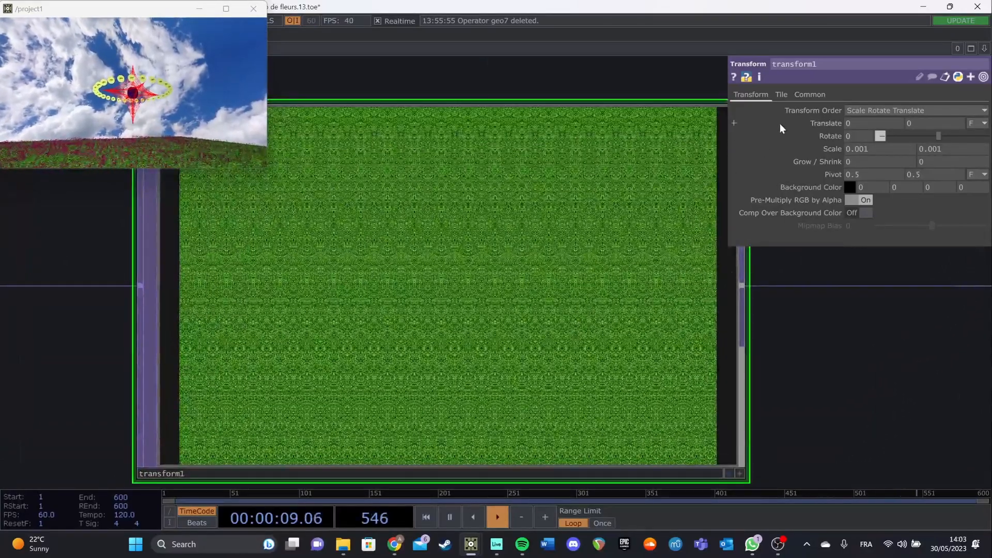
pyautogui.click(783, 94)
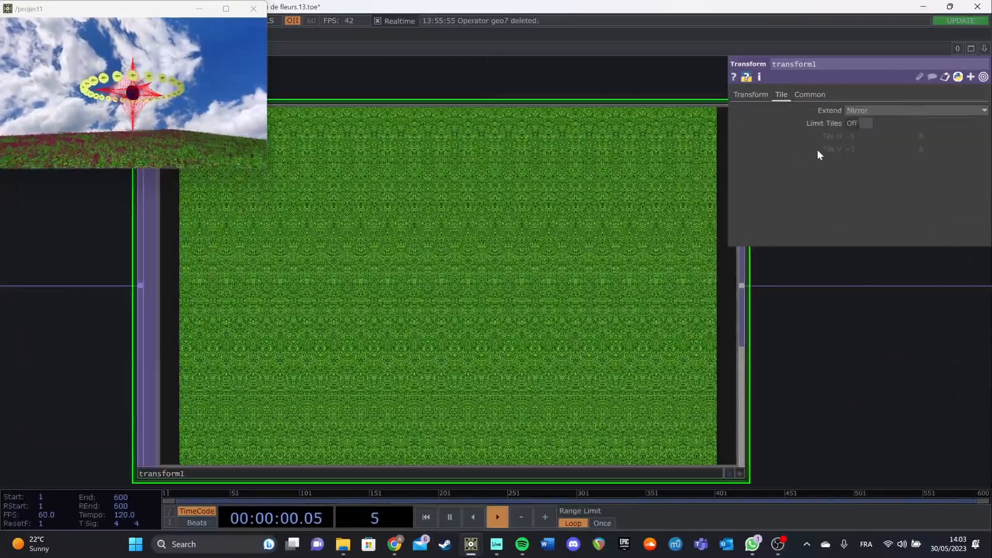
pyautogui.click(858, 108)
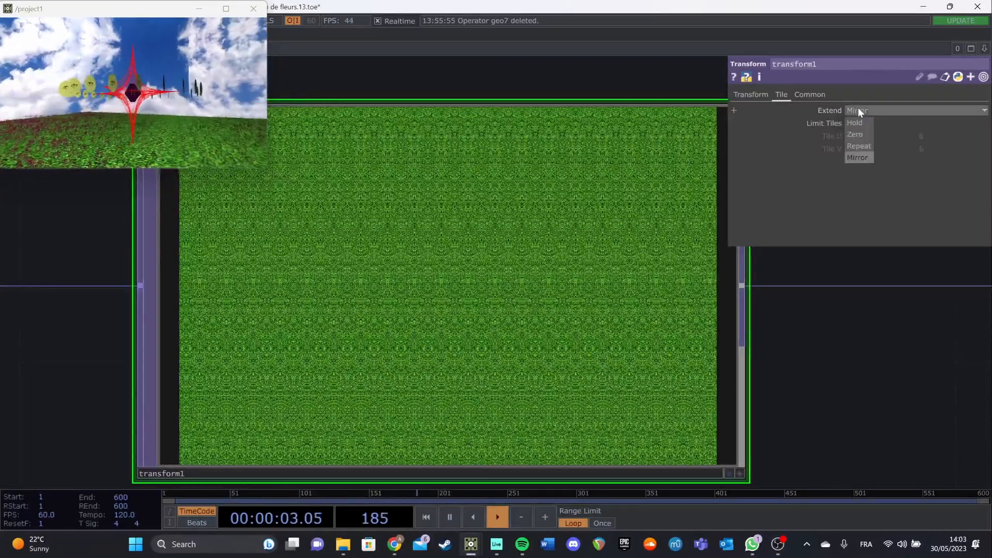
pyautogui.click(859, 123)
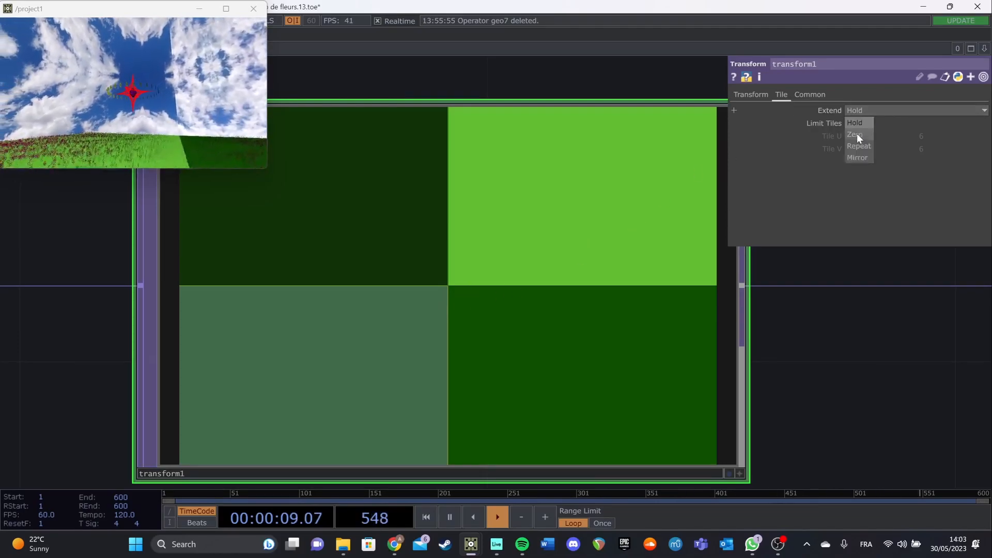
pyautogui.click(857, 133)
pyautogui.click(865, 112)
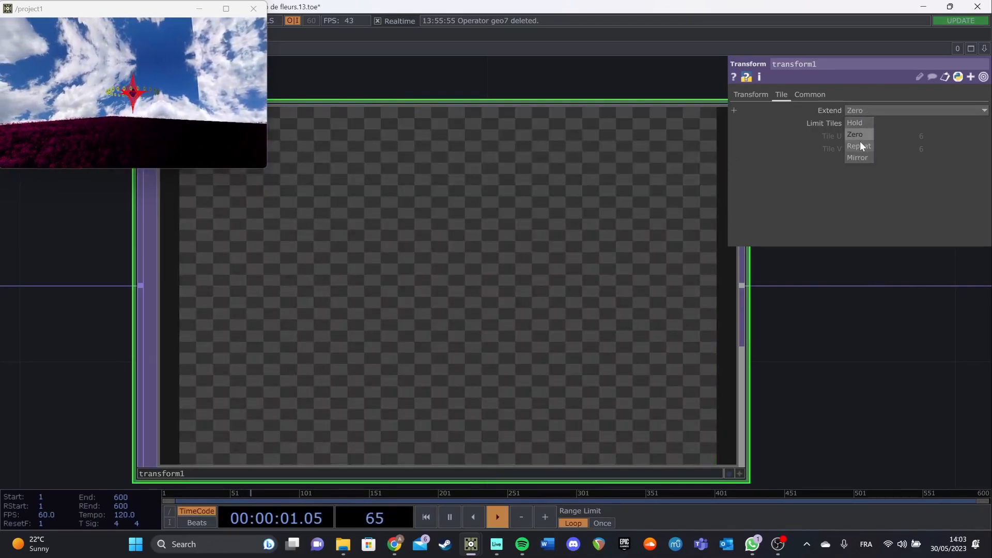
pyautogui.click(860, 144)
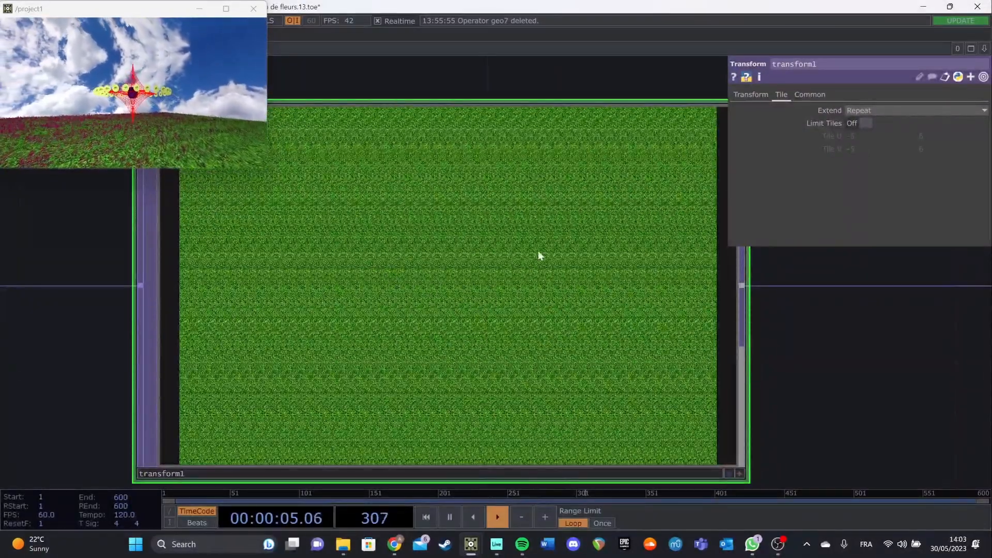
# Try a Scale of 1.001 on both axes of transform1 and return it to 0.001.
pyautogui.click(749, 94)
pyautogui.moveTo(825, 147); pyautogui.dragTo(608, 222, button='middle')
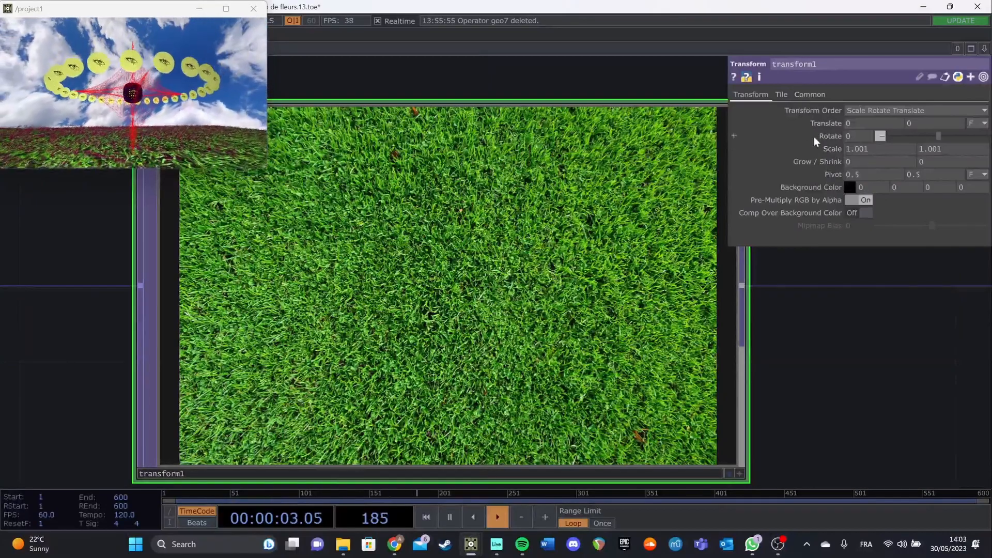
pyautogui.moveTo(825, 145); pyautogui.dragTo(797, 135, button='middle')
pyautogui.moveTo(861, 150); pyautogui.dragTo(862, 153, button='middle')
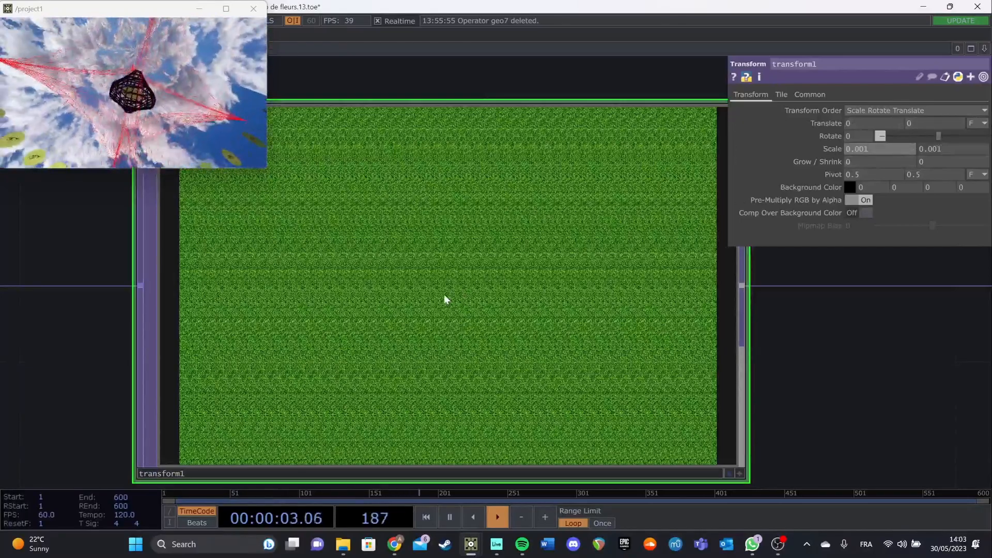
# Maximise the render window to view the whole scene.
pyautogui.moveTo(63, 261); pyautogui.dragTo(281, 278)
pyautogui.click(226, 8)
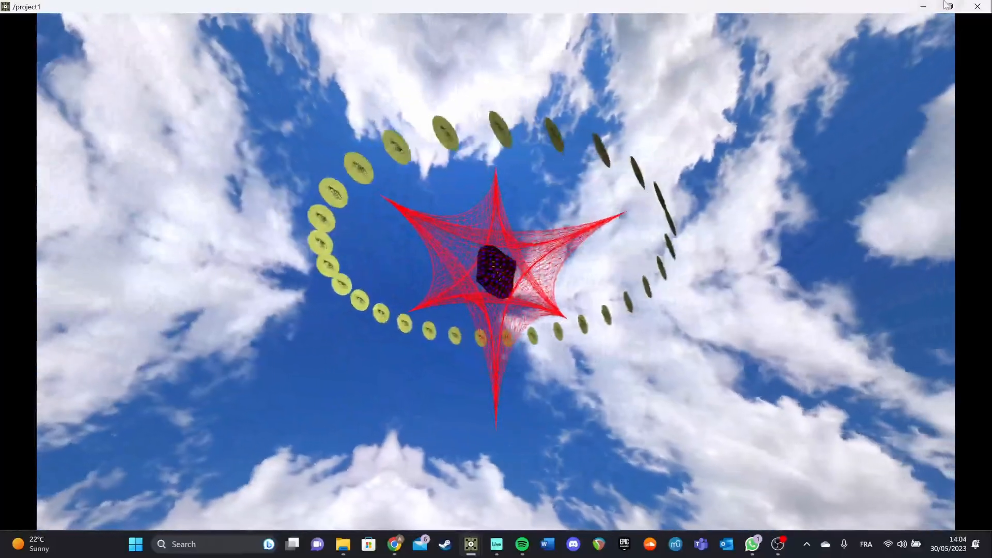
# Restore the render window to its small size, then turn on the viewer of null6 and turn it off again.
pyautogui.doubleClick(917, 5)
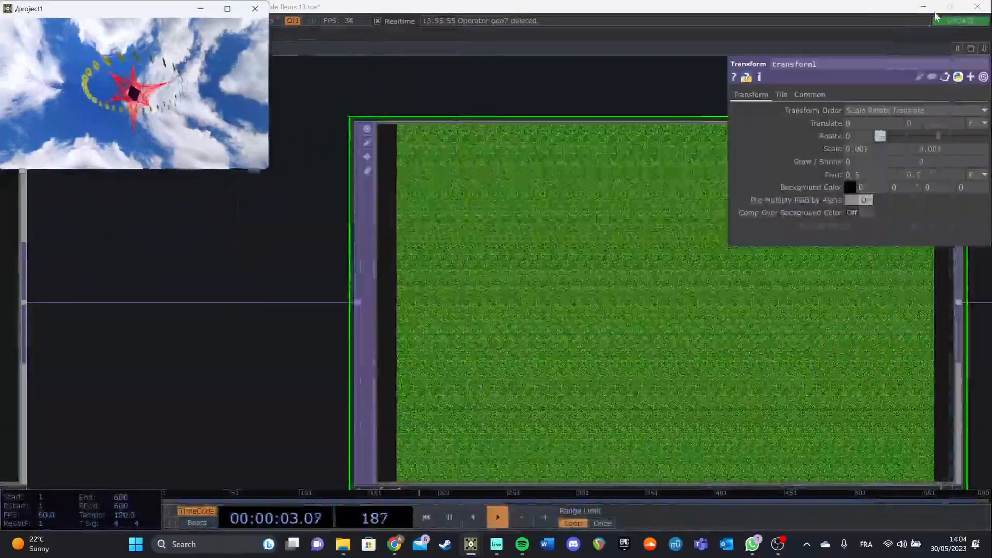
pyautogui.scroll(-5, 604, 355)
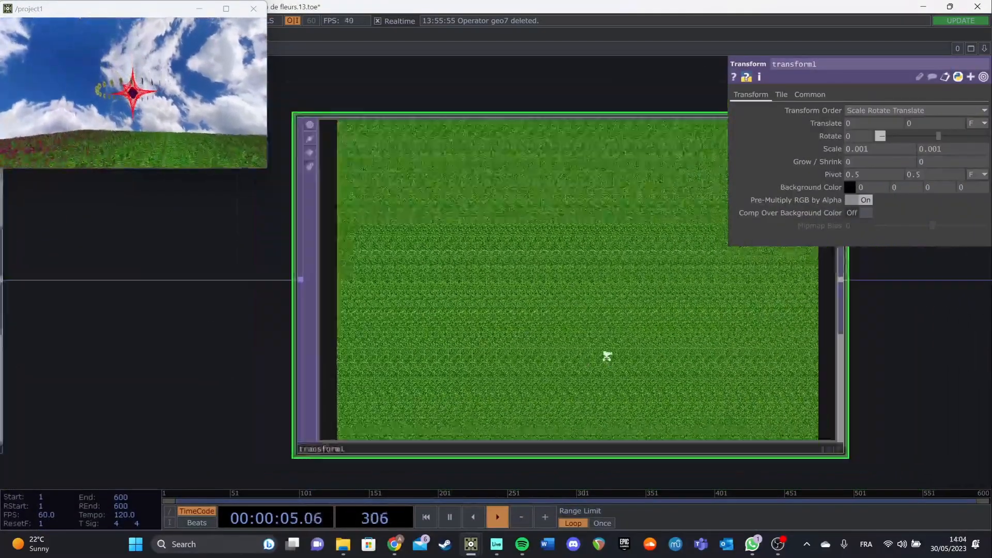
pyautogui.moveTo(769, 414); pyautogui.dragTo(421, 438)
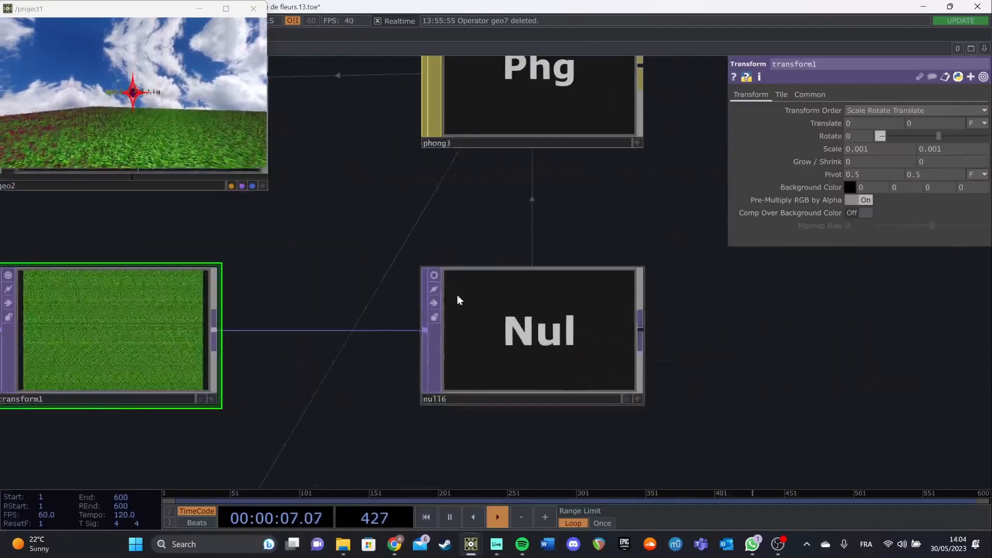
pyautogui.click(434, 276)
pyautogui.click(569, 319)
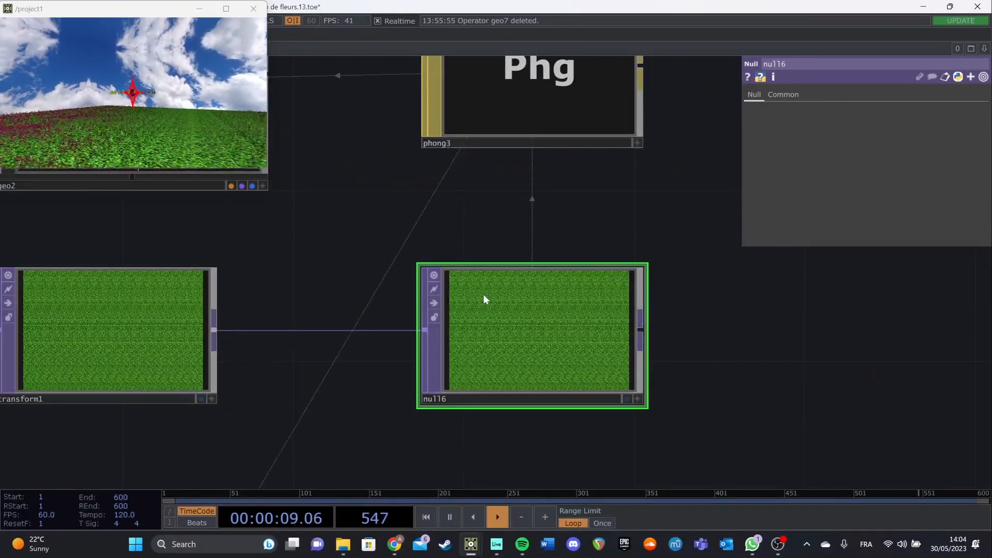
pyautogui.click(434, 277)
pyautogui.moveTo(507, 252); pyautogui.dragTo(510, 346)
pyautogui.scroll(-3, 507, 343)
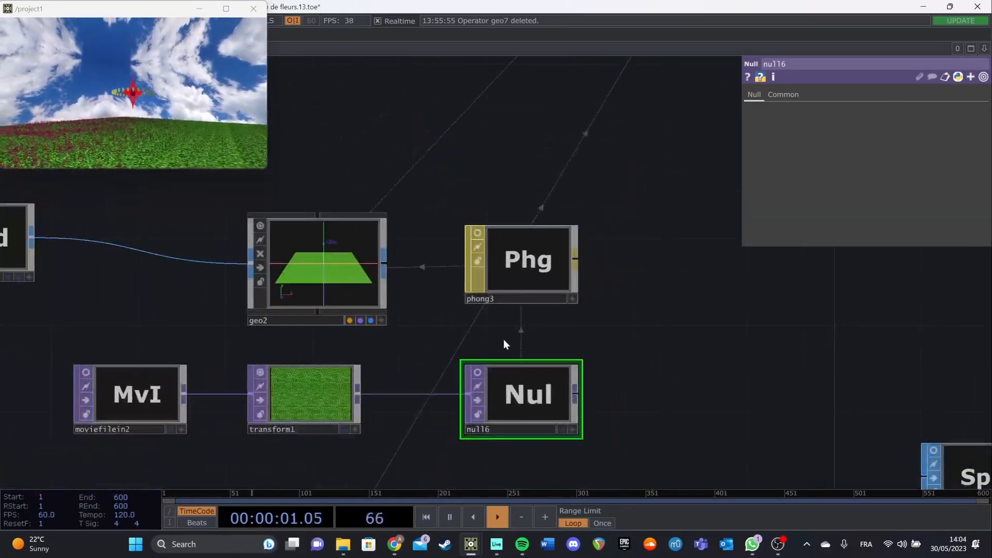
# Inspect the Color Map of phong3 and preview null6 as the network background before switching its display off.
pyautogui.click(534, 269)
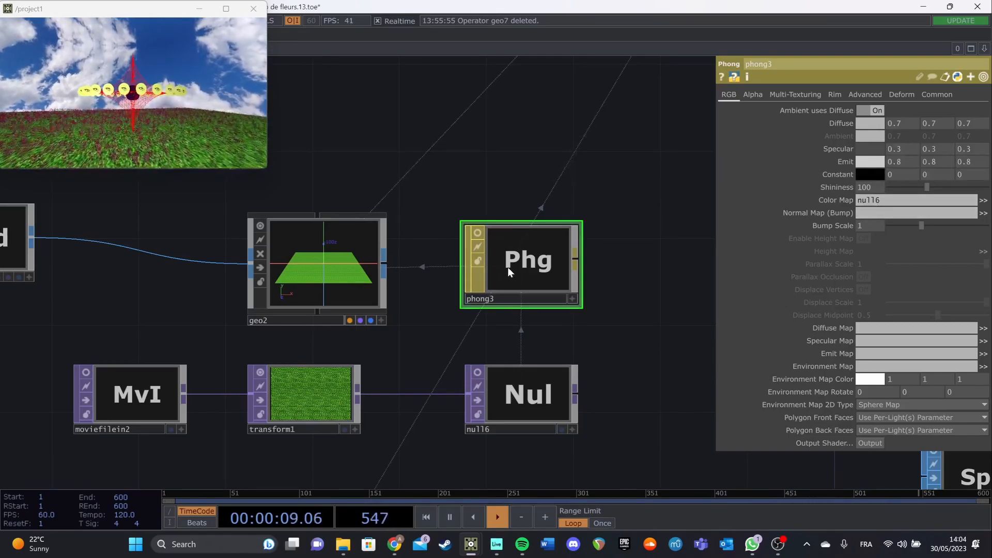
pyautogui.click(536, 405)
pyautogui.click(560, 429)
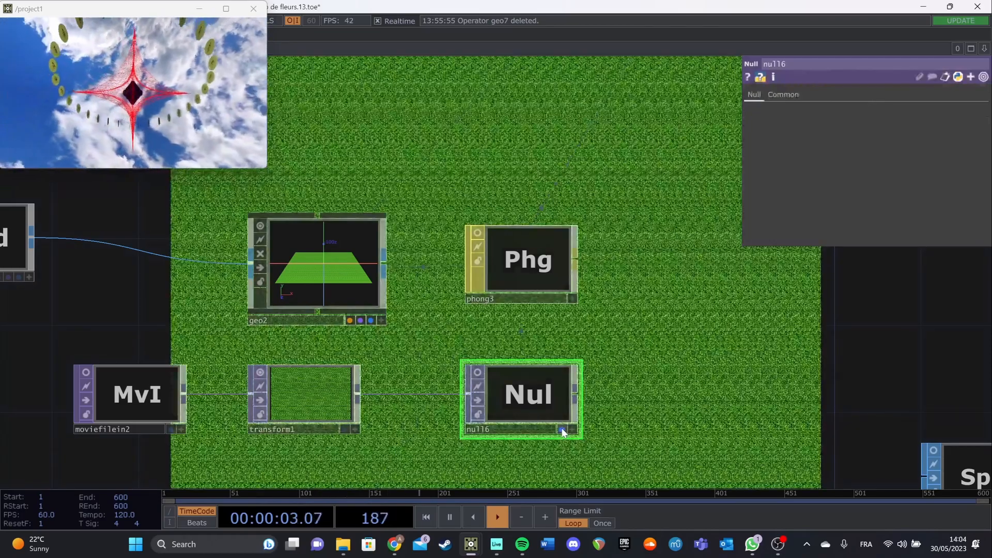
pyautogui.click(560, 430)
# Preview the grass material in the viewer of phong3 and turn the viewer off again.
pyautogui.moveTo(631, 309); pyautogui.dragTo(589, 352)
pyautogui.click(436, 275)
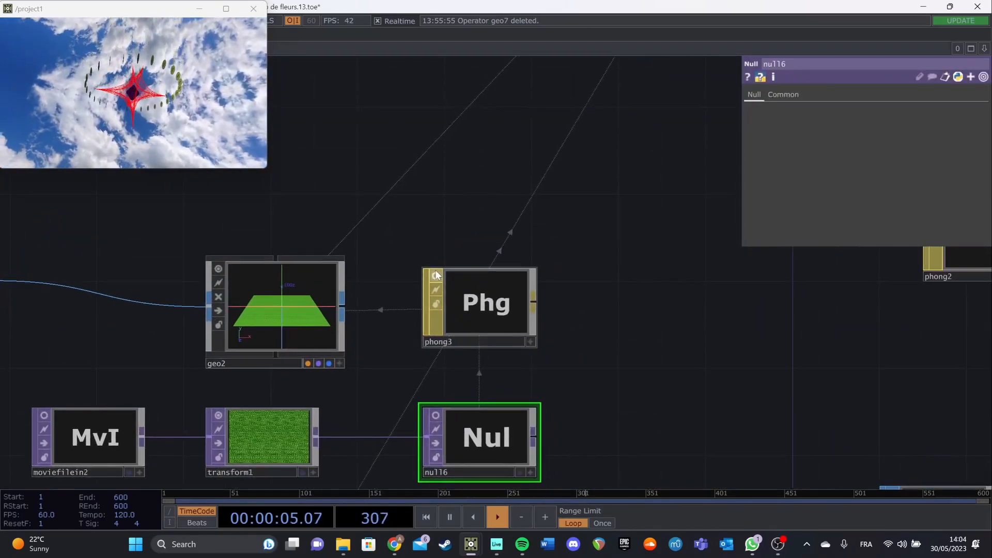
pyautogui.scroll(5, 485, 303)
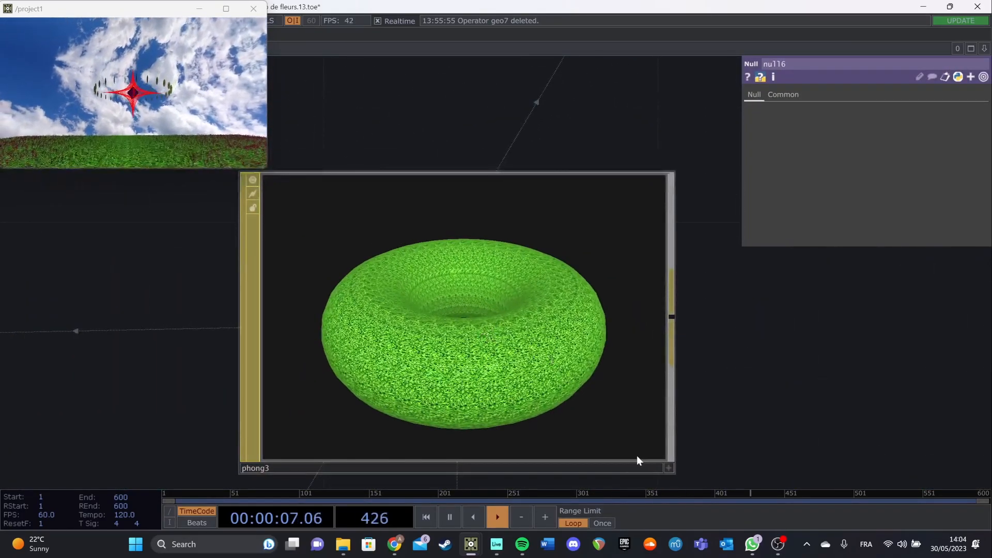
pyautogui.click(254, 181)
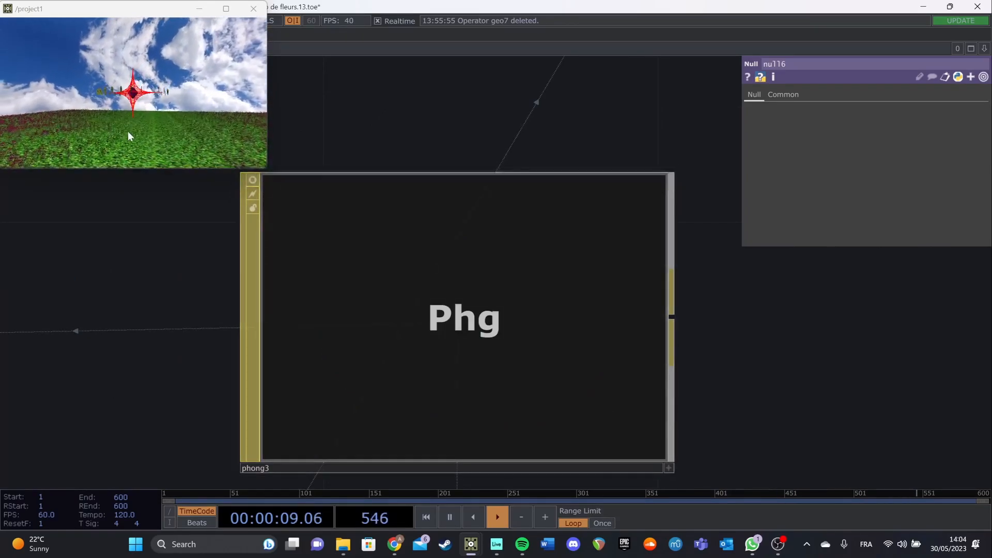
# Try a dark Emit colour of 0.1 on phong3 and set it to 0.9.
pyautogui.click(297, 288)
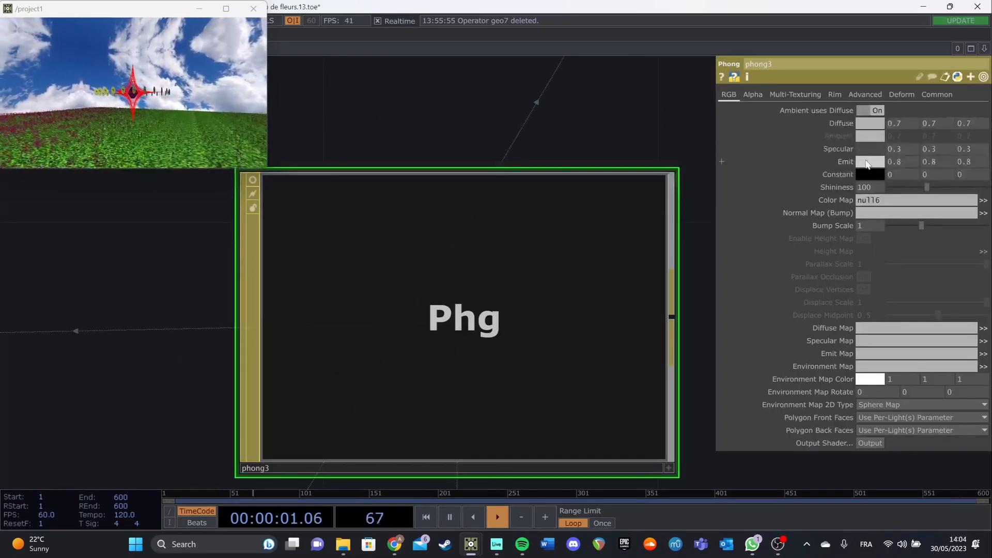
pyautogui.click(863, 163)
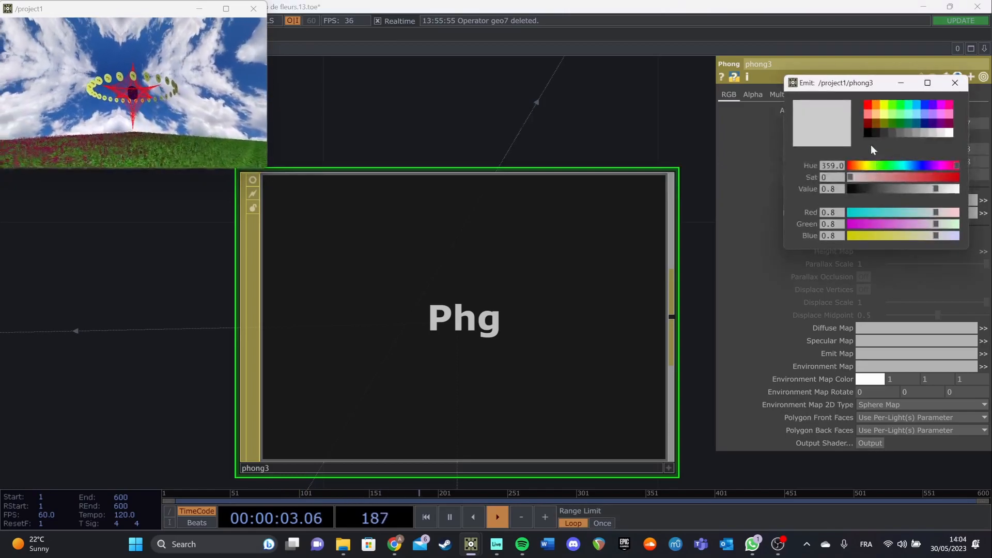
pyautogui.click(876, 134)
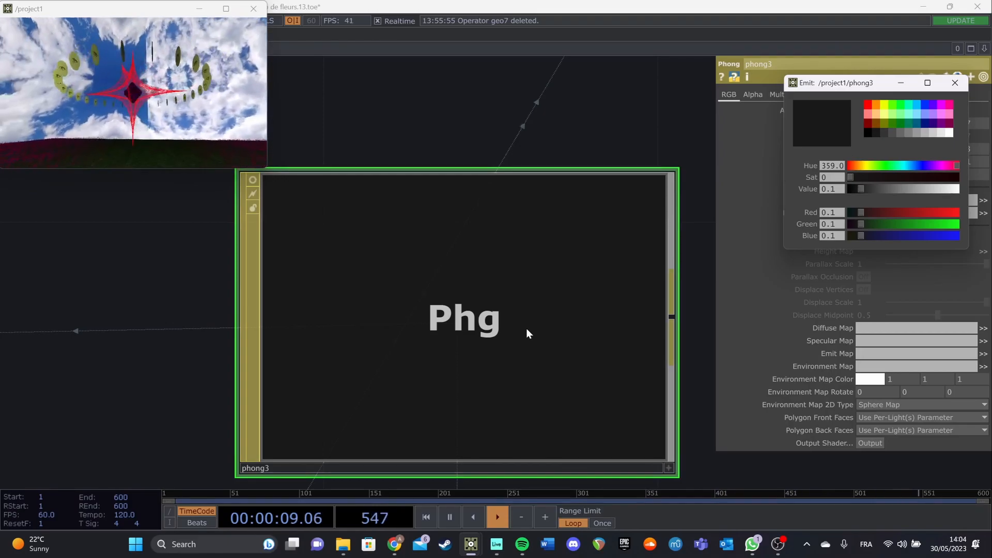
pyautogui.click(941, 132)
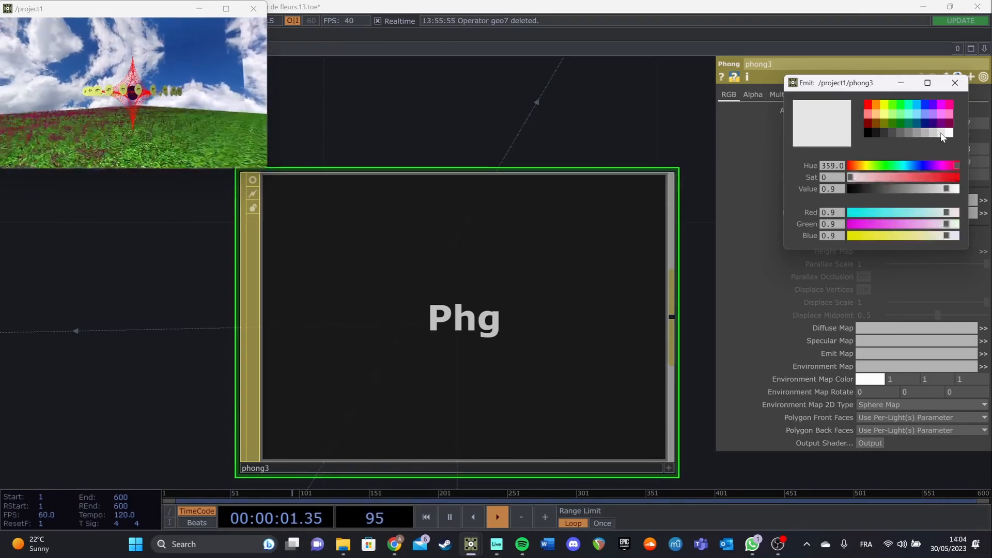
pyautogui.click(955, 83)
# Maximise the render window to check the ground's brightness and restore it to its small size.
pyautogui.moveTo(658, 117); pyautogui.dragTo(581, 154)
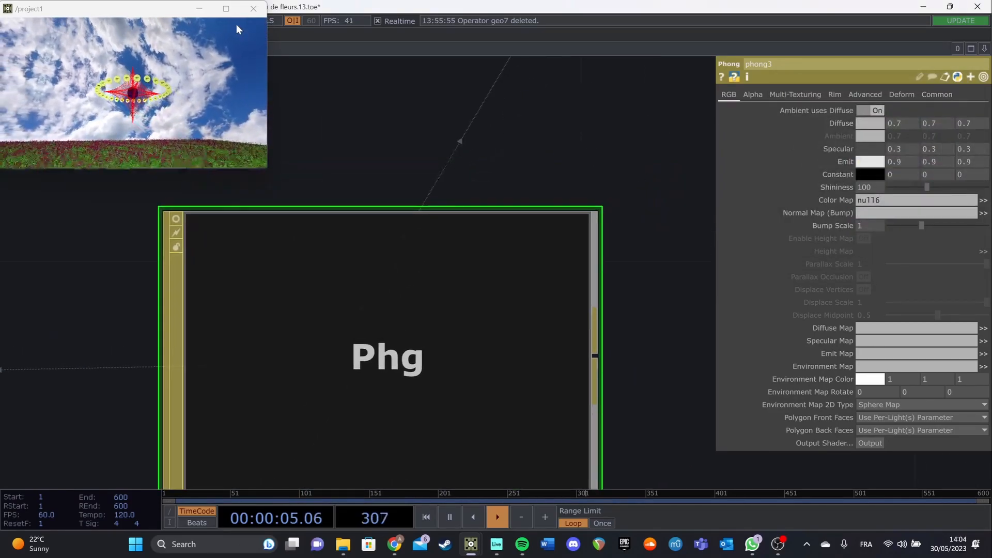
pyautogui.click(226, 9)
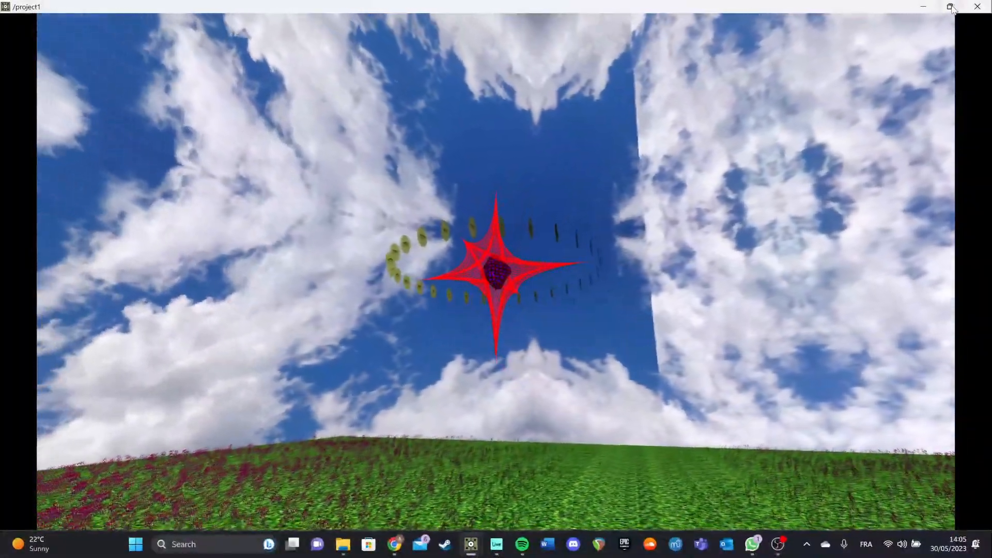
pyautogui.click(951, 7)
# Examine the sky sphere setup: the radius of sphere1 and the transform, pre-transform and instancing parameters of geo3.
pyautogui.scroll(-10, 490, 190)
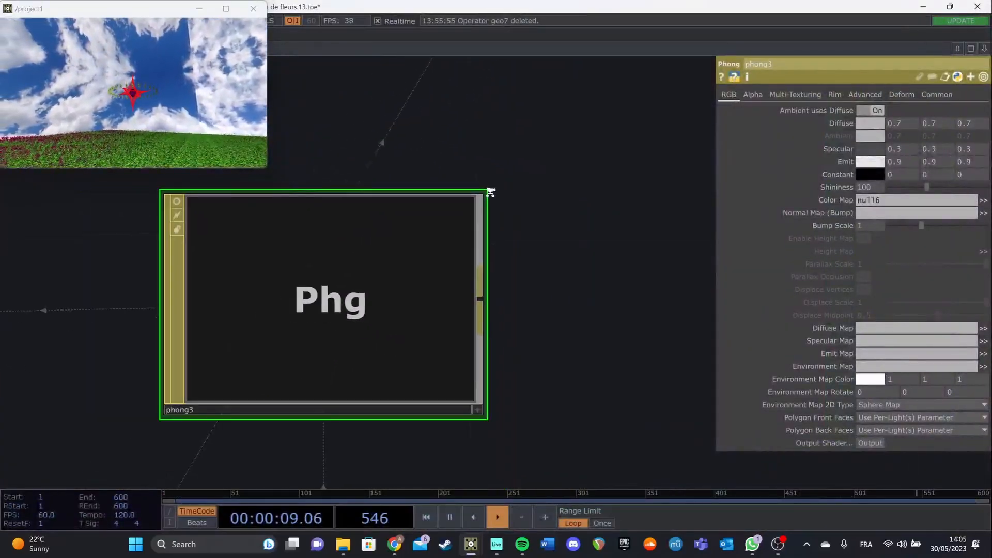
pyautogui.scroll(-5, 540, 300)
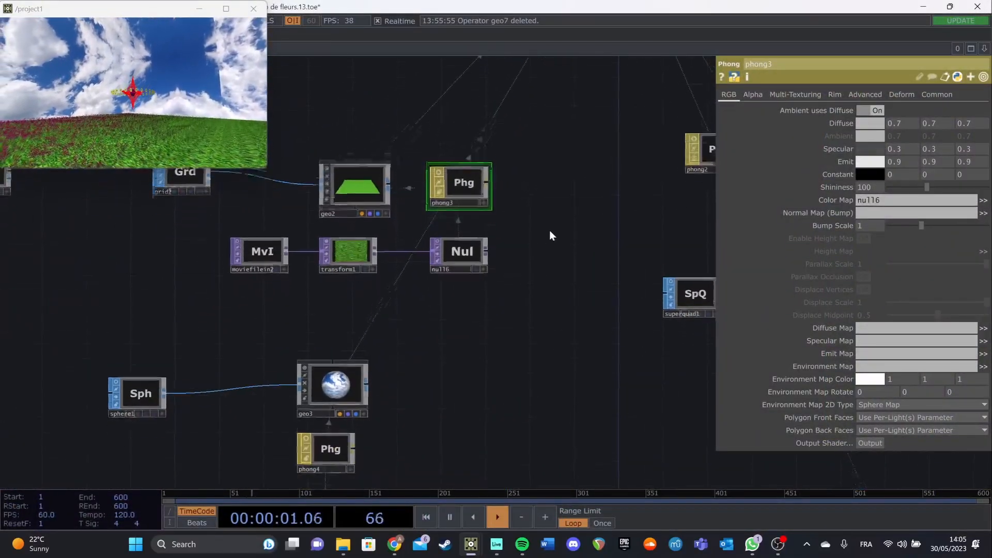
pyautogui.moveTo(520, 295); pyautogui.dragTo(542, 264)
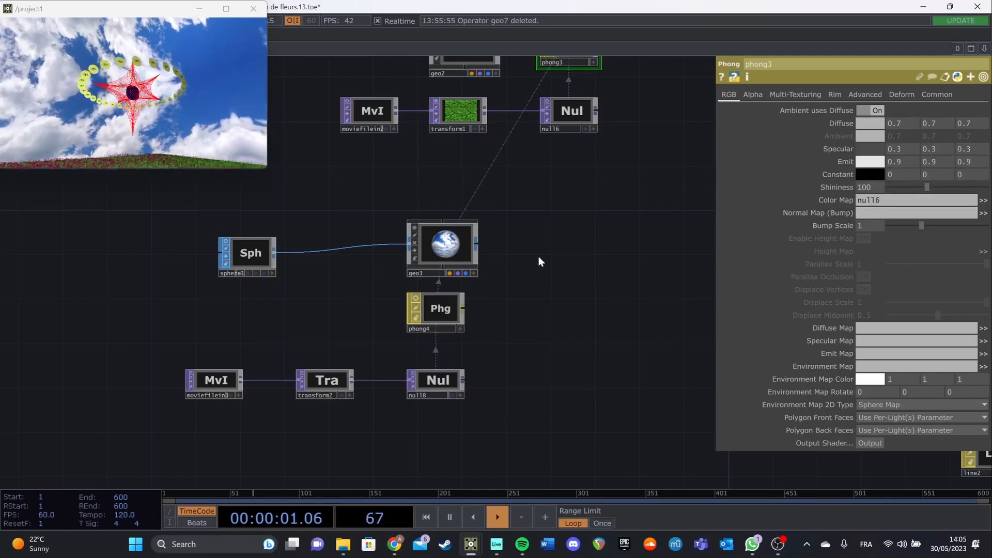
pyautogui.click(443, 244)
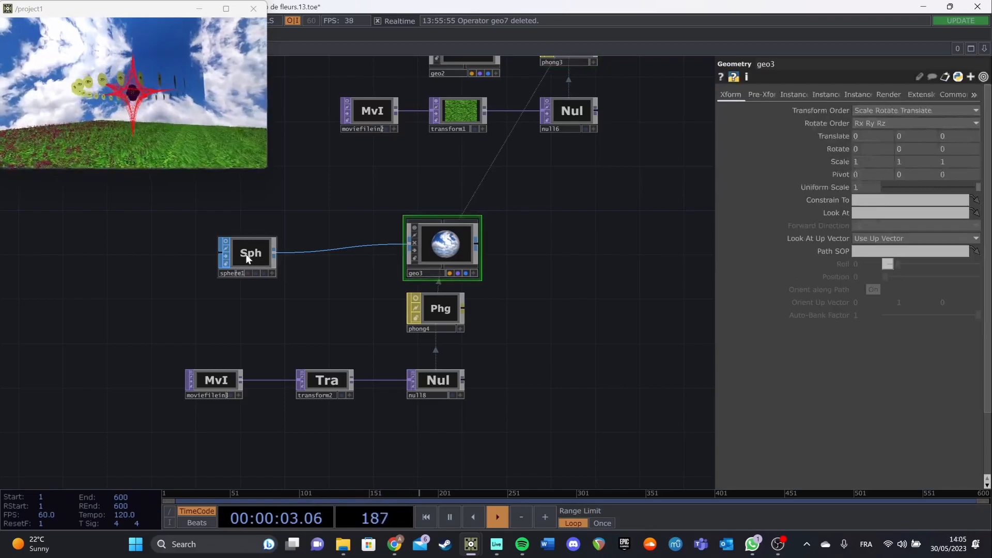
pyautogui.click(248, 255)
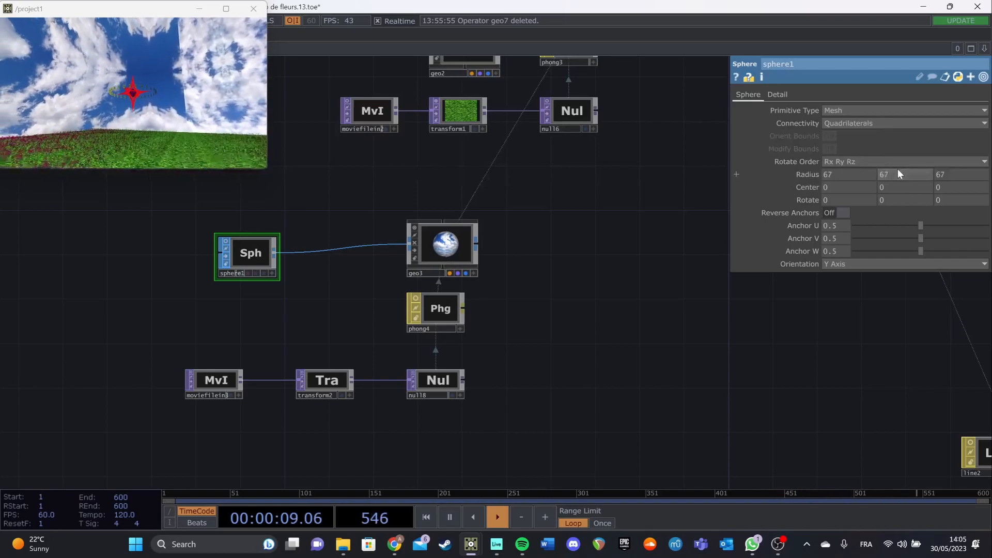
pyautogui.scroll(2, 442, 285)
pyautogui.click(447, 242)
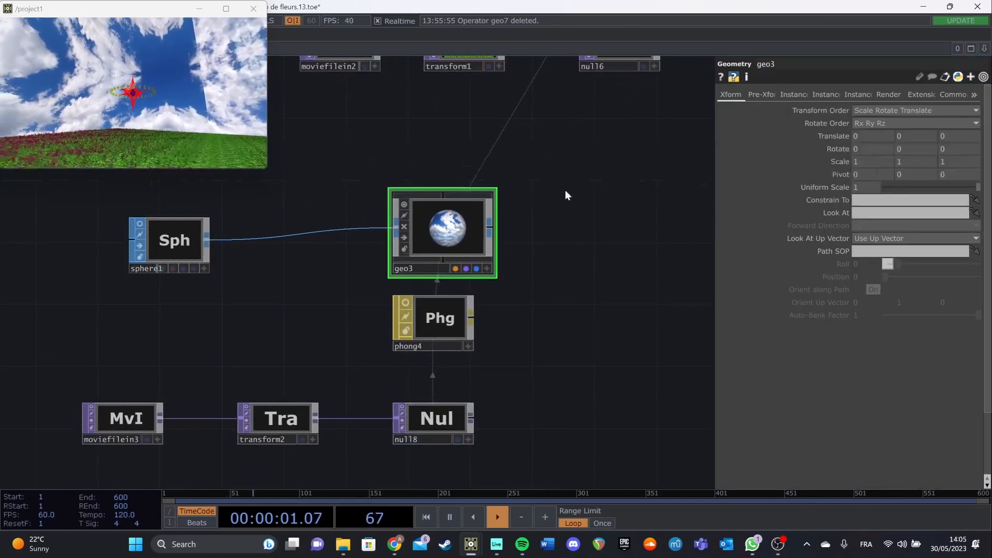
pyautogui.click(760, 98)
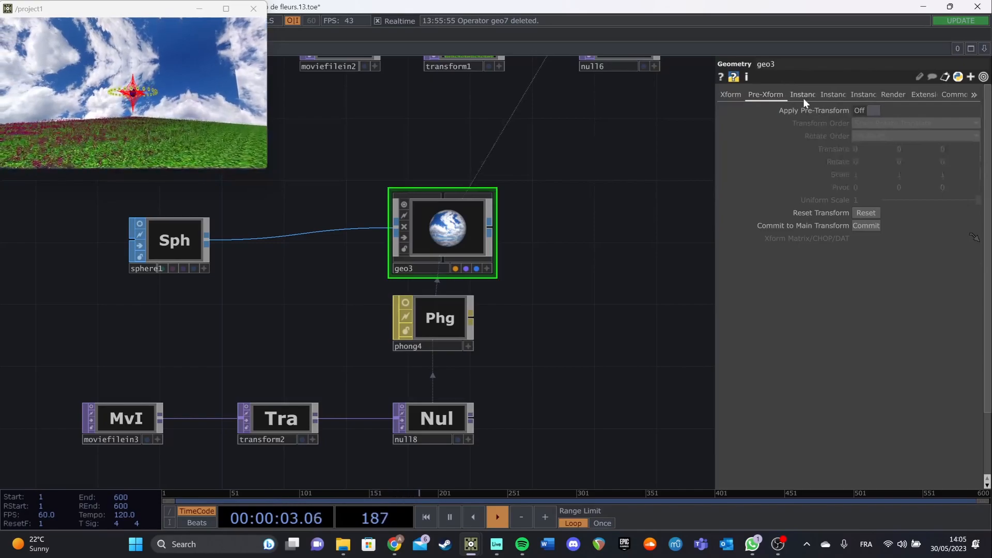
pyautogui.click(801, 97)
pyautogui.click(736, 95)
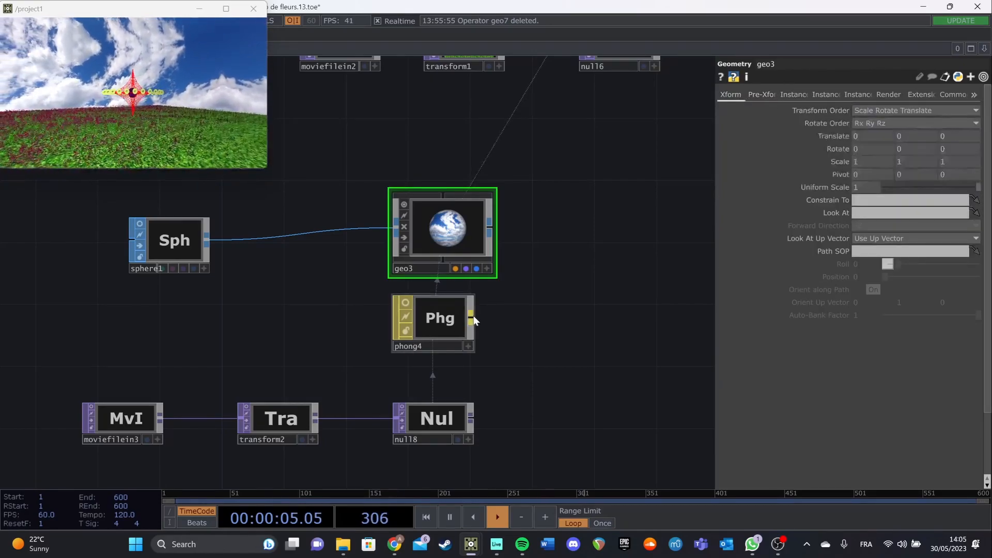
# Inspect phong4 and null8 for the sky texture and turn on the viewer of moviefilein3.
pyautogui.click(424, 322)
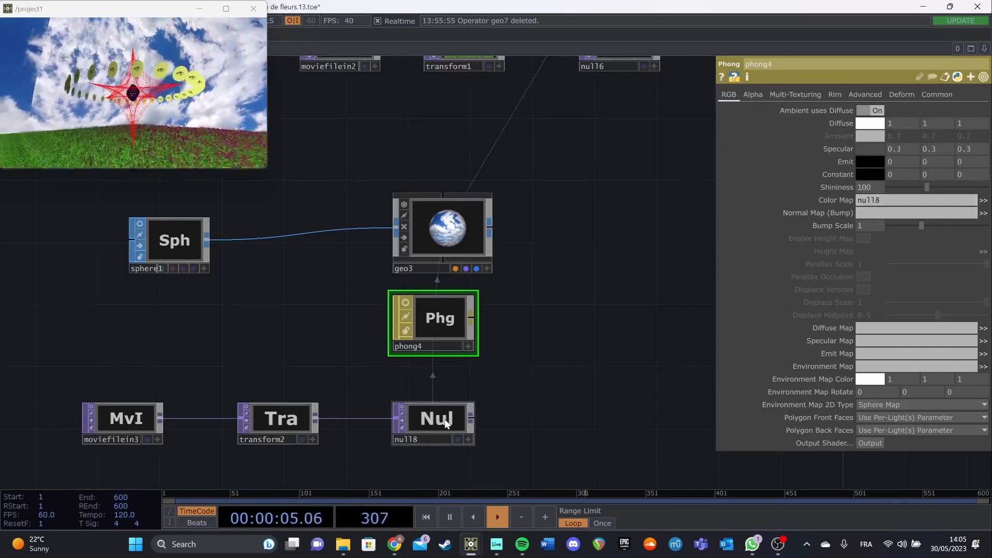
pyautogui.click(424, 416)
pyautogui.click(113, 424)
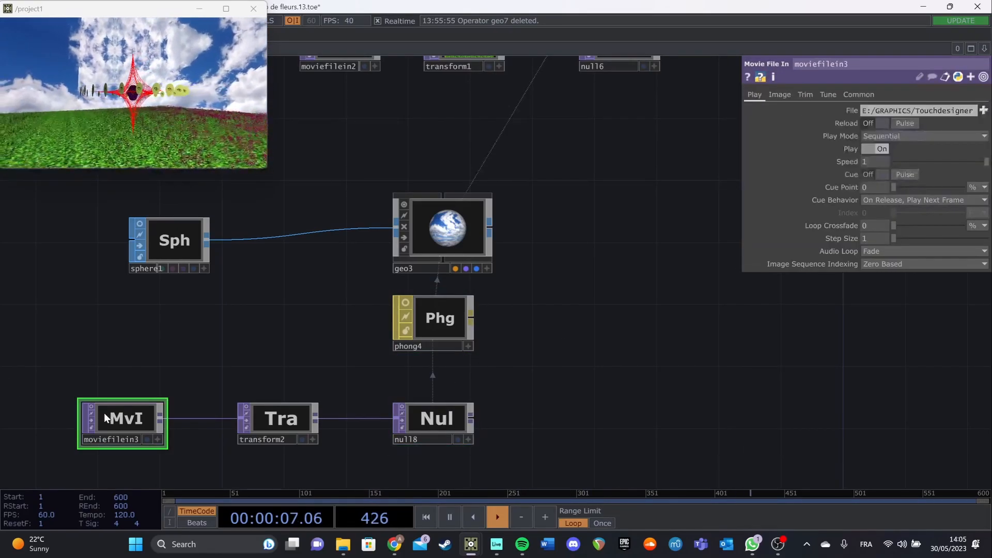
pyautogui.click(92, 406)
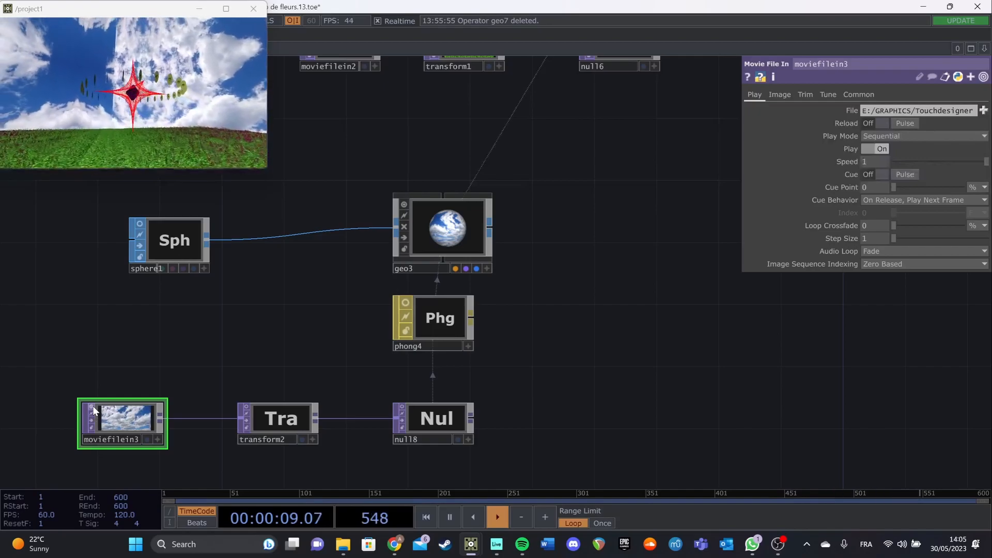
pyautogui.scroll(5, 133, 415)
pyautogui.scroll(-3, 132, 417)
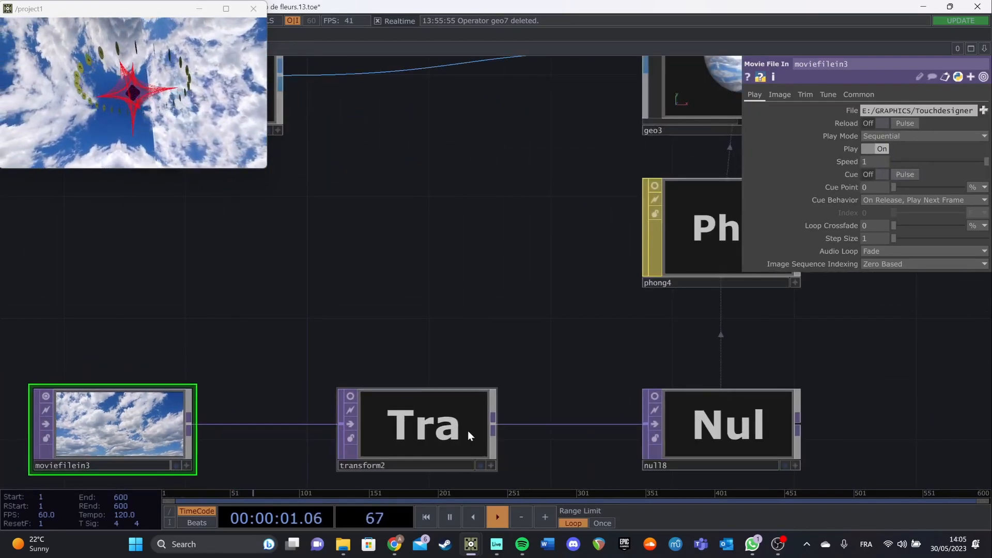
# Turn on the viewer of transform2 and review its tile Extend modes, keeping Mirror.
pyautogui.click(406, 427)
pyautogui.click(350, 397)
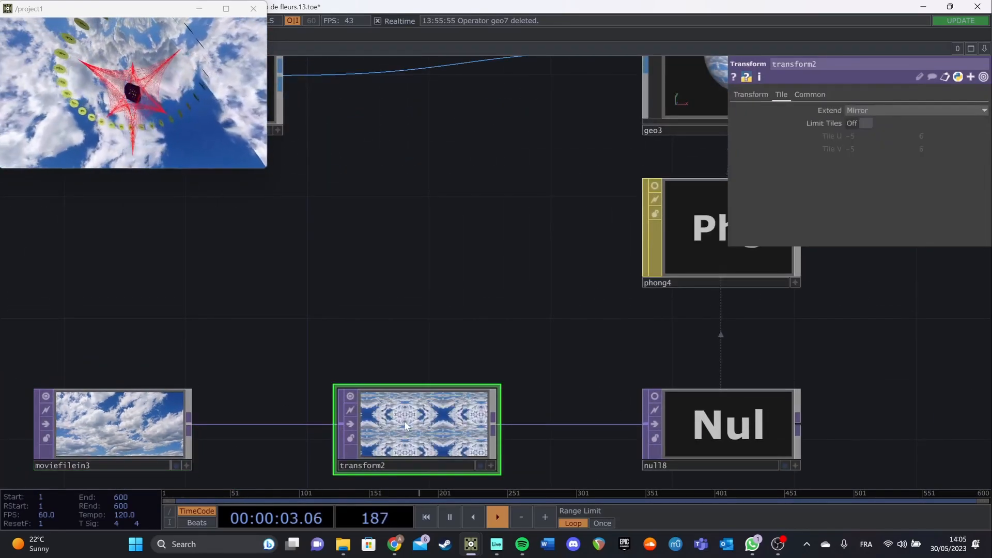
pyautogui.scroll(5, 405, 421)
pyautogui.moveTo(414, 308); pyautogui.dragTo(408, 182)
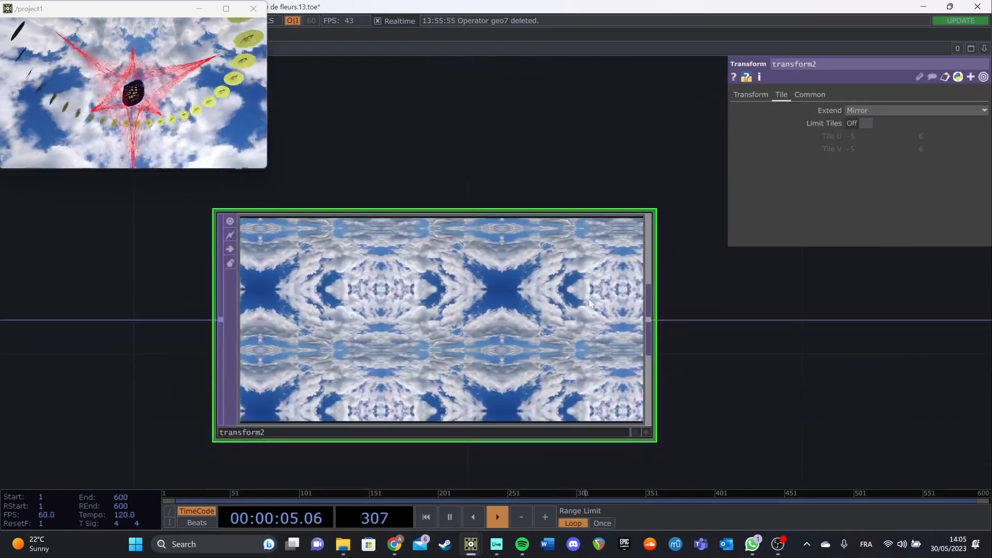
pyautogui.click(888, 111)
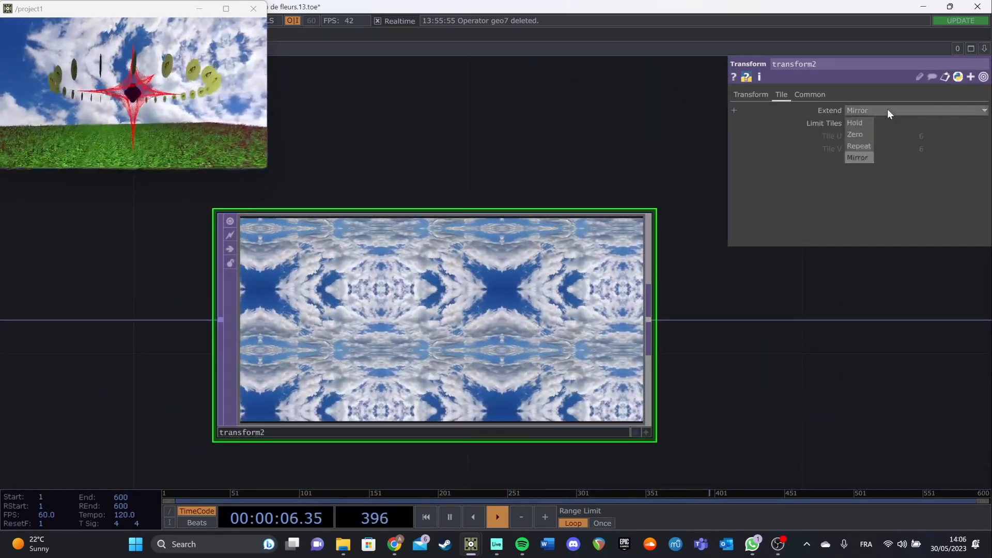
pyautogui.click(859, 156)
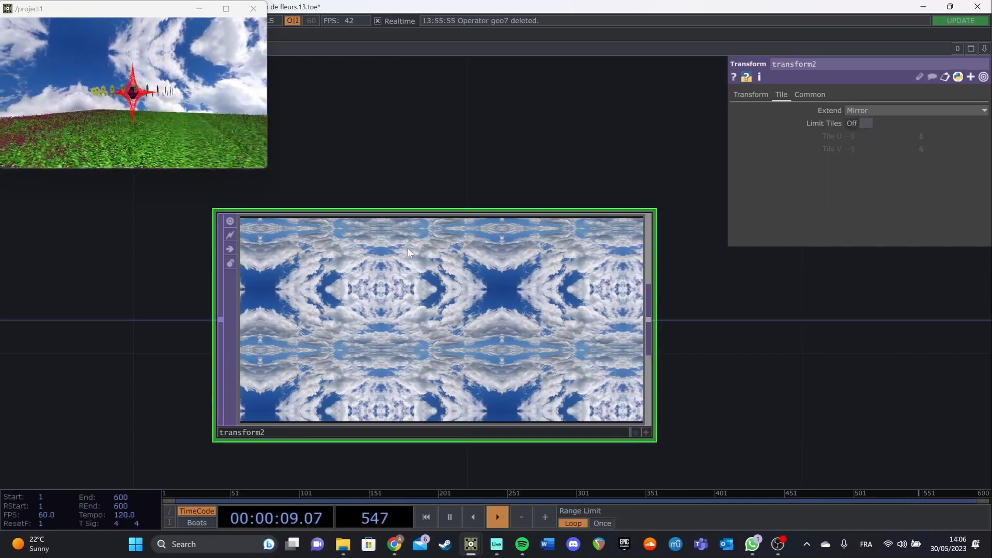
# Turn off the viewers of transform2 and moviefilein3.
pyautogui.moveTo(559, 181); pyautogui.dragTo(461, 222)
pyautogui.click(132, 257)
pyautogui.moveTo(485, 188); pyautogui.dragTo(667, 145)
pyautogui.scroll(-4, 399, 255)
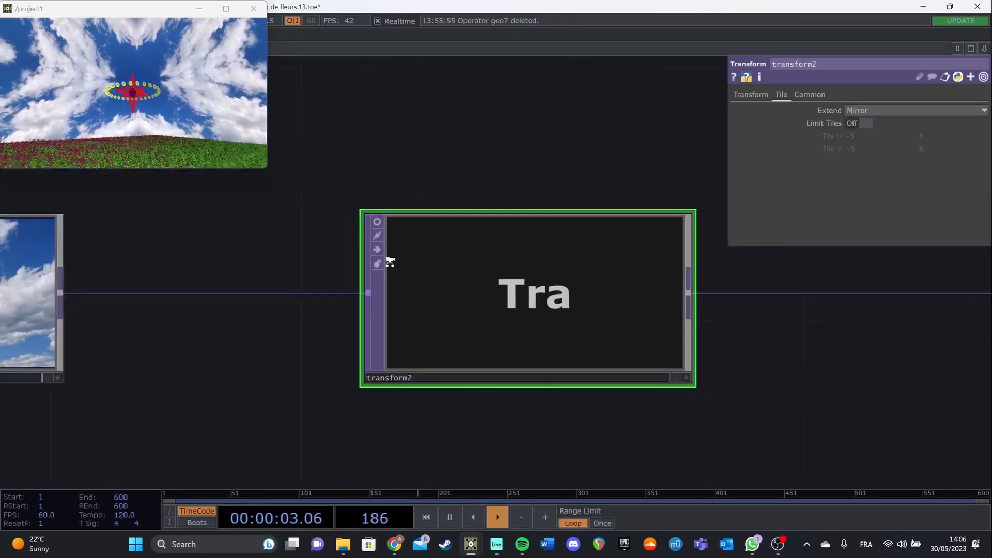
pyautogui.click(82, 244)
# Delete the unused phong2 material above the superquad network.
pyautogui.moveTo(621, 201); pyautogui.dragTo(413, 293)
pyautogui.moveTo(643, 278); pyautogui.dragTo(521, 326)
pyautogui.moveTo(528, 314); pyautogui.dragTo(563, 294, button='middle')
pyautogui.moveTo(590, 275); pyautogui.dragTo(541, 346)
pyautogui.moveTo(587, 299); pyautogui.dragTo(503, 359)
pyautogui.moveTo(556, 264); pyautogui.dragTo(384, 336)
pyautogui.moveTo(610, 259); pyautogui.dragTo(516, 346)
pyautogui.moveTo(518, 308); pyautogui.dragTo(529, 354)
pyautogui.click(482, 283)
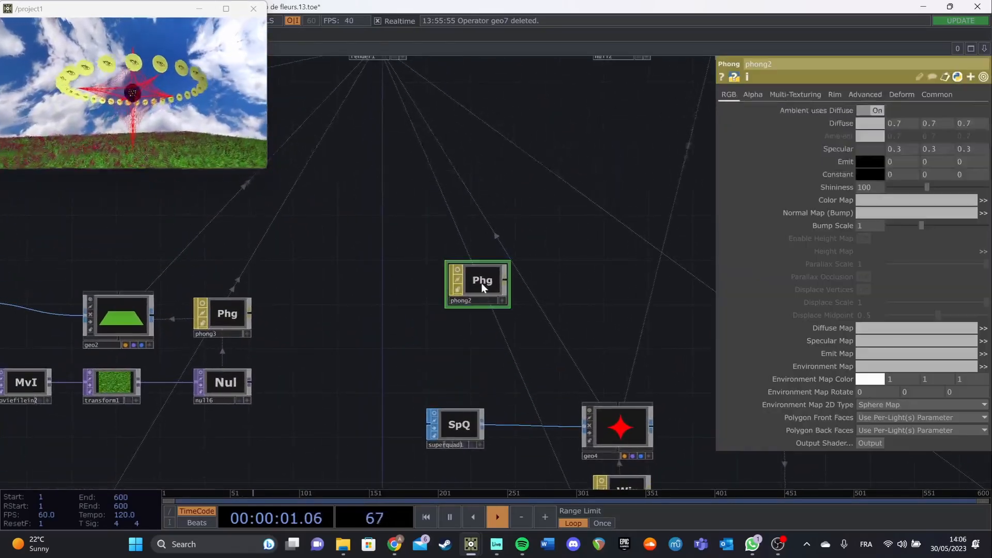
pyautogui.moveTo(482, 284); pyautogui.dragTo(536, 243)
pyautogui.press('Delete')
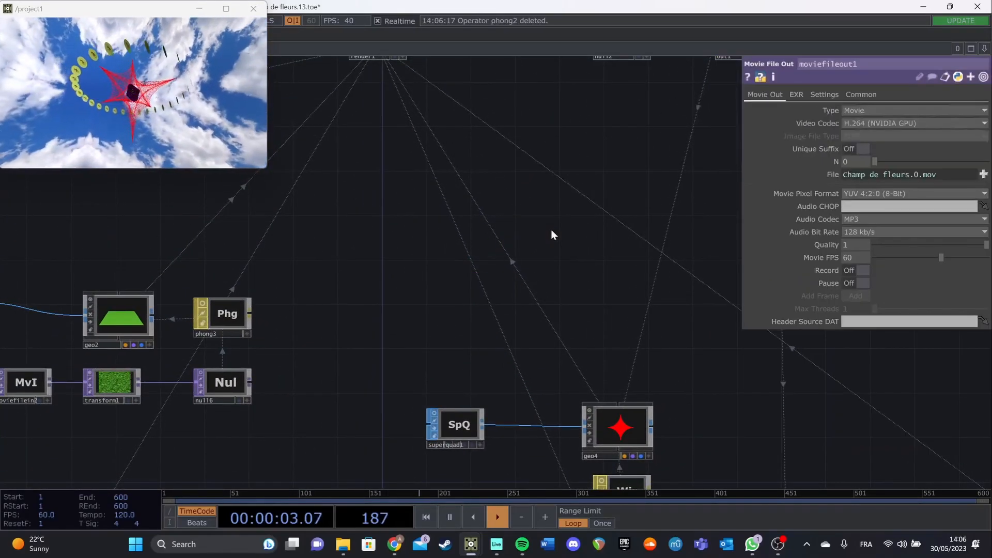
# Find the superquad network, select geo4, and view its red star shape in the enlarged output window.
pyautogui.scroll(-3, 551, 230)
pyautogui.scroll(-2, 553, 228)
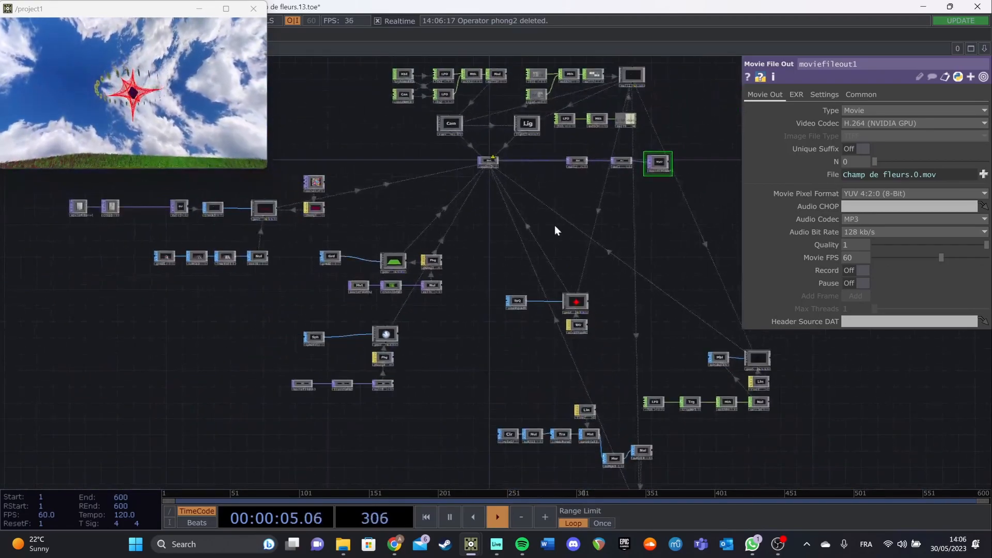
pyautogui.moveTo(554, 237); pyautogui.dragTo(454, 238)
pyautogui.scroll(5, 432, 283)
pyautogui.scroll(2, 462, 265)
pyautogui.scroll(4, 485, 250)
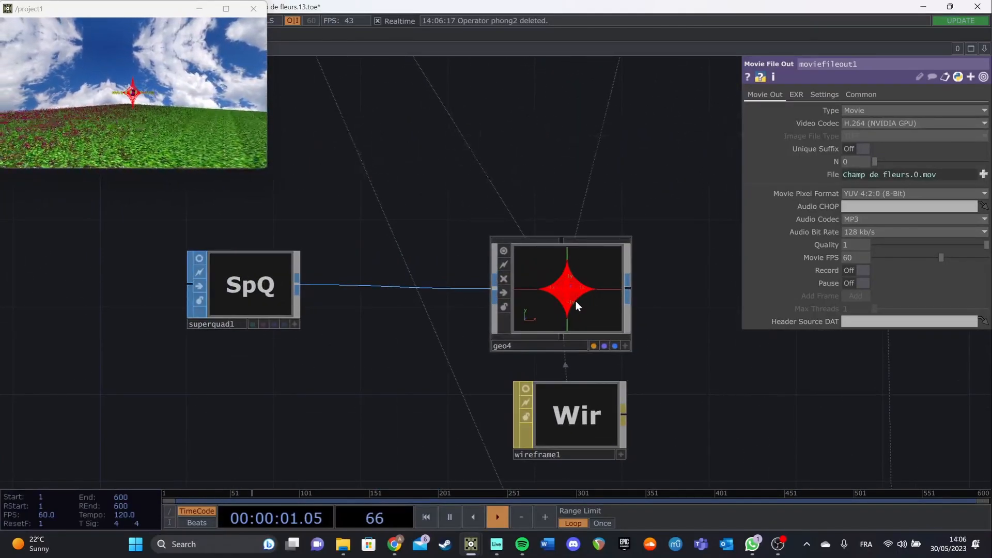
pyautogui.click(583, 294)
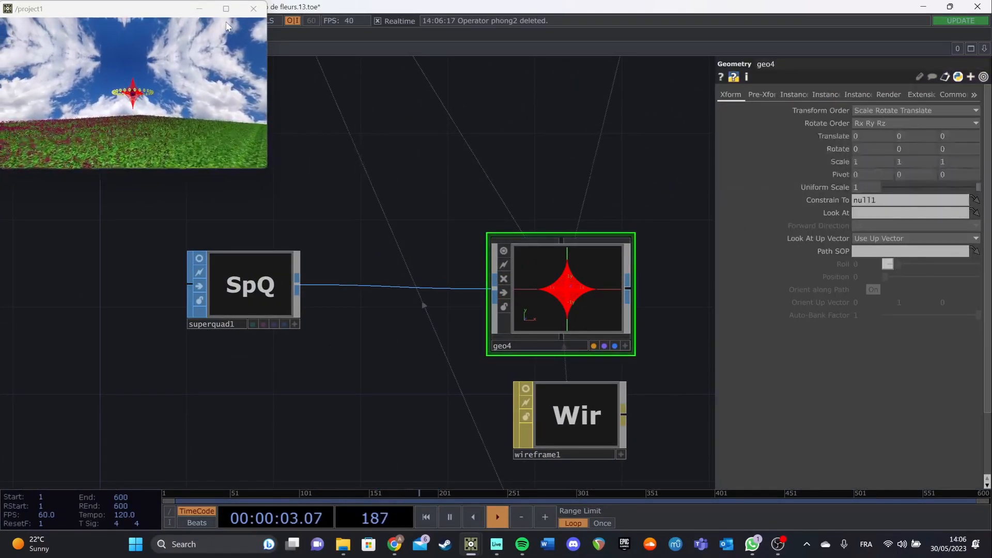
pyautogui.press('super+Up')
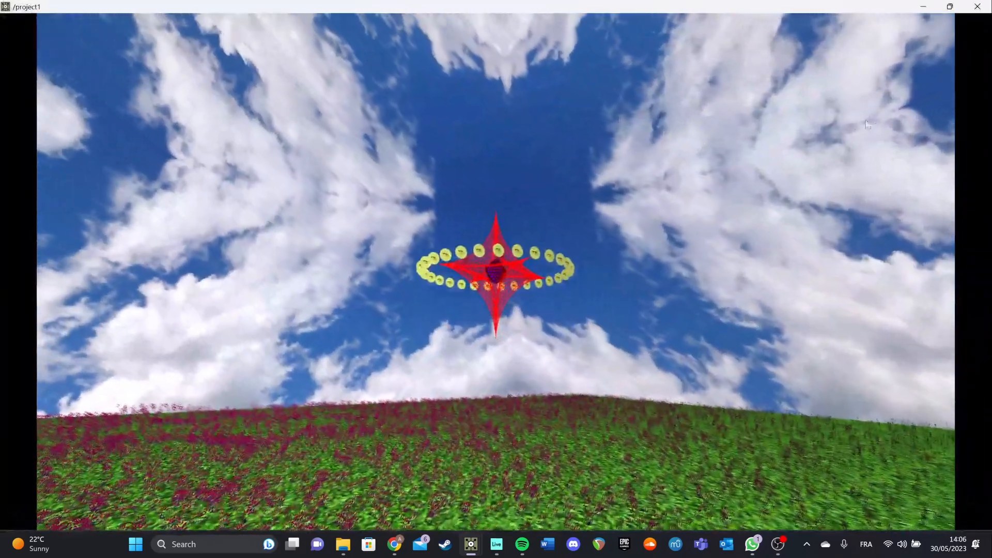
pyautogui.press('super+Down')
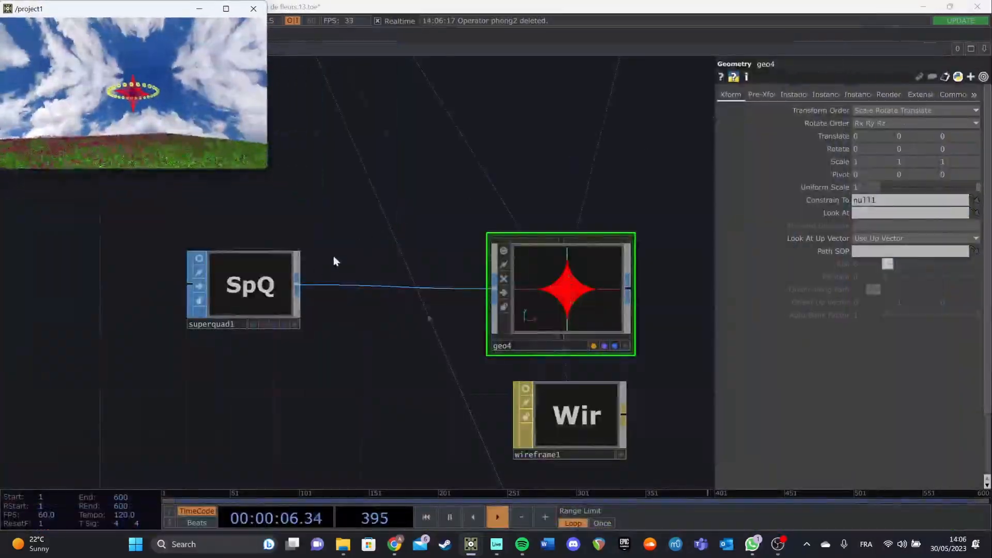
# Inspect superquad1's shape parameters and geo4's transform settings, including its Constrain To reference to null1.
pyautogui.click(253, 297)
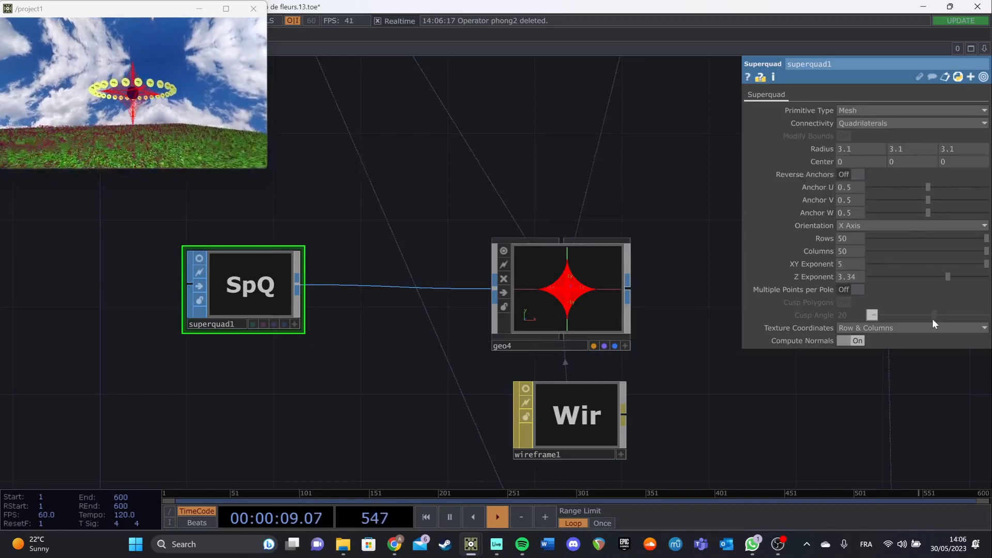
pyautogui.click(576, 308)
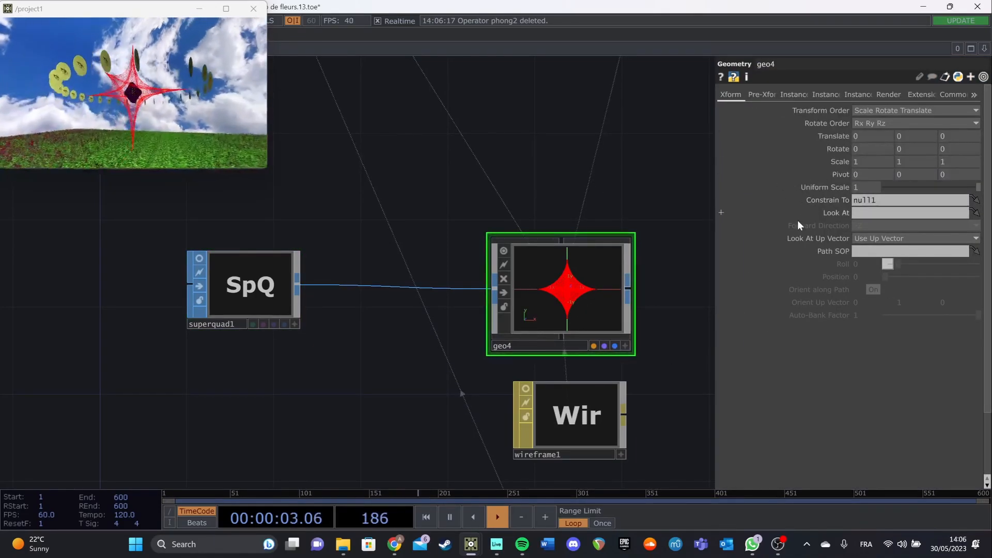
pyautogui.click(881, 202)
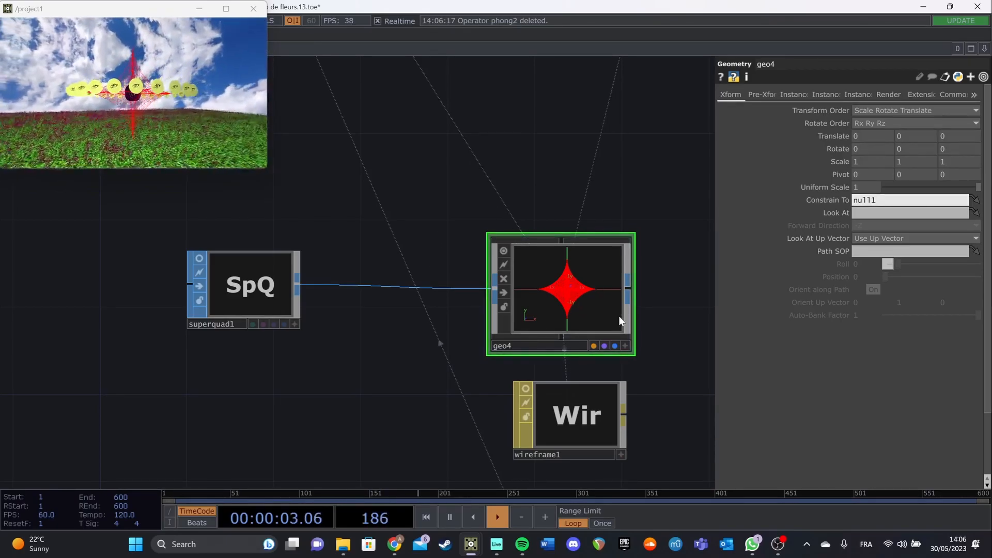
pyautogui.moveTo(638, 310); pyautogui.dragTo(614, 304)
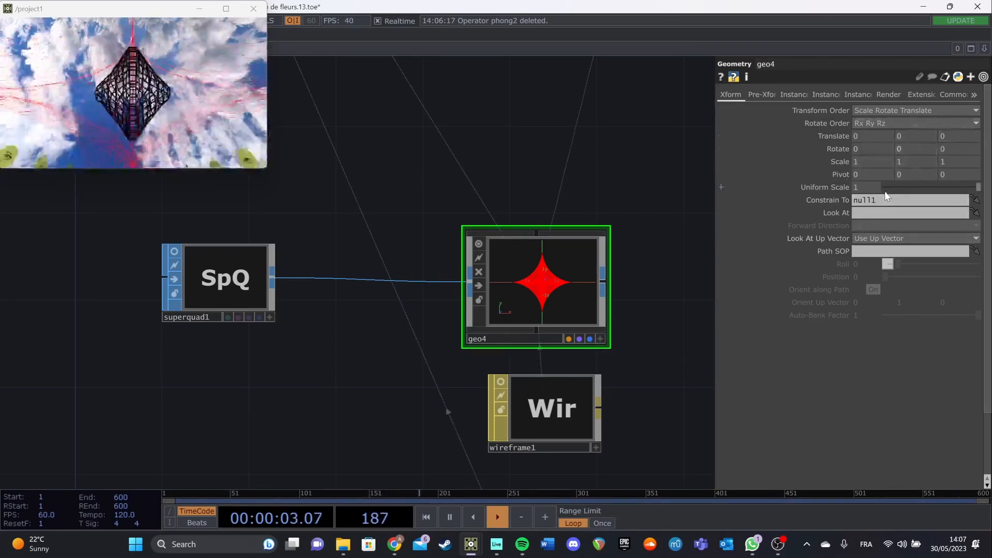
pyautogui.moveTo(917, 134); pyautogui.dragTo(858, 137, button='middle')
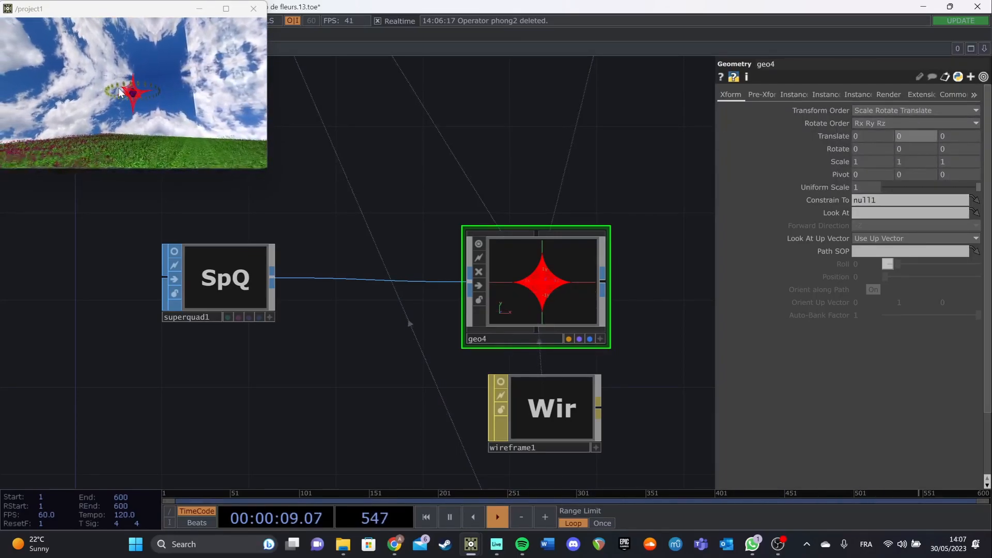
# Review wireframe1's color and line settings and look up the Wireframe material among the available MAT operators.
pyautogui.moveTo(686, 306); pyautogui.dragTo(645, 238)
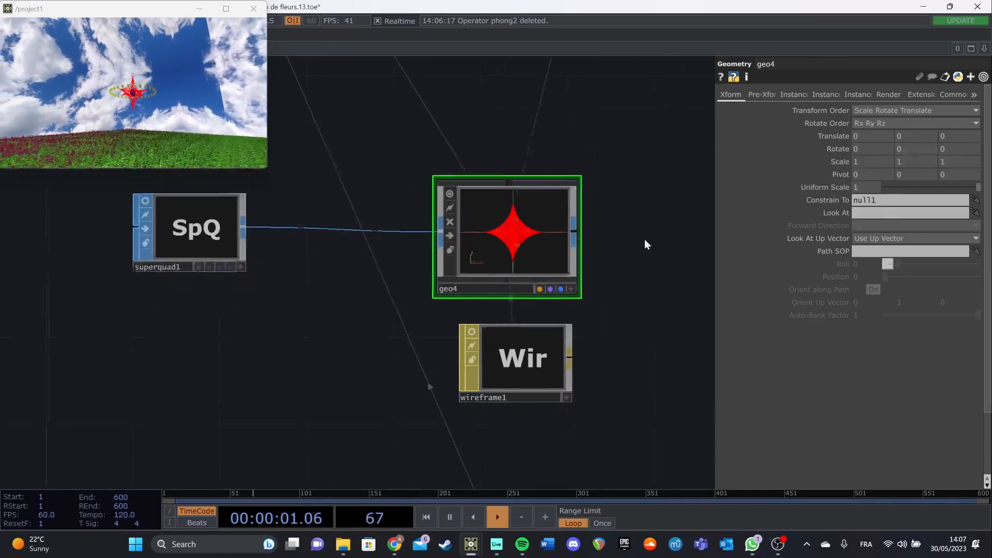
pyautogui.click(531, 356)
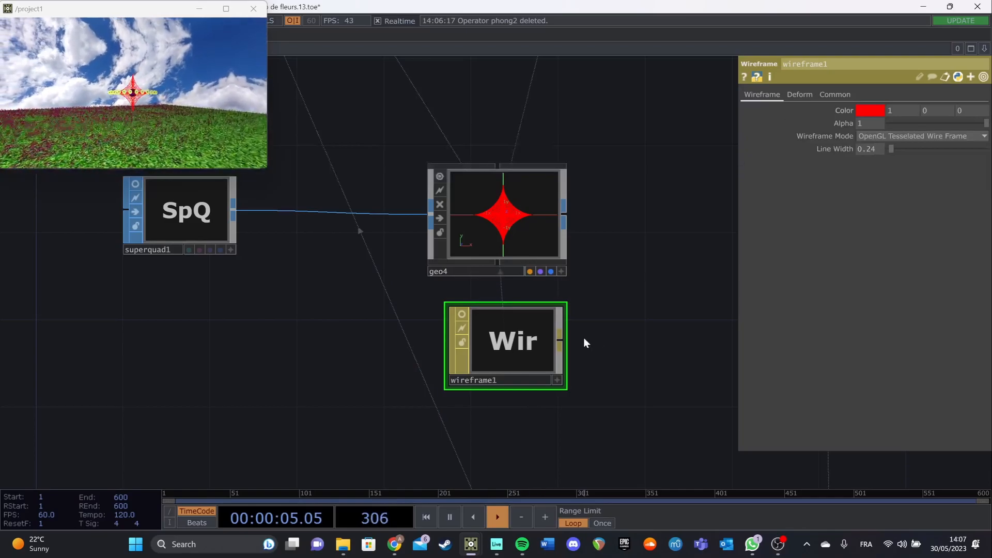
pyautogui.press('Tab')
pyautogui.click(516, 168)
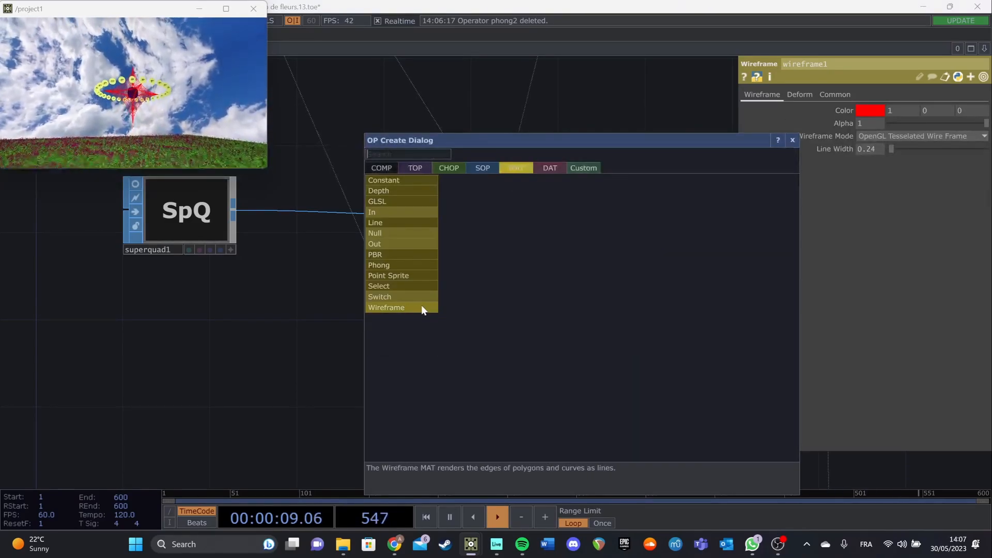
pyautogui.click(793, 141)
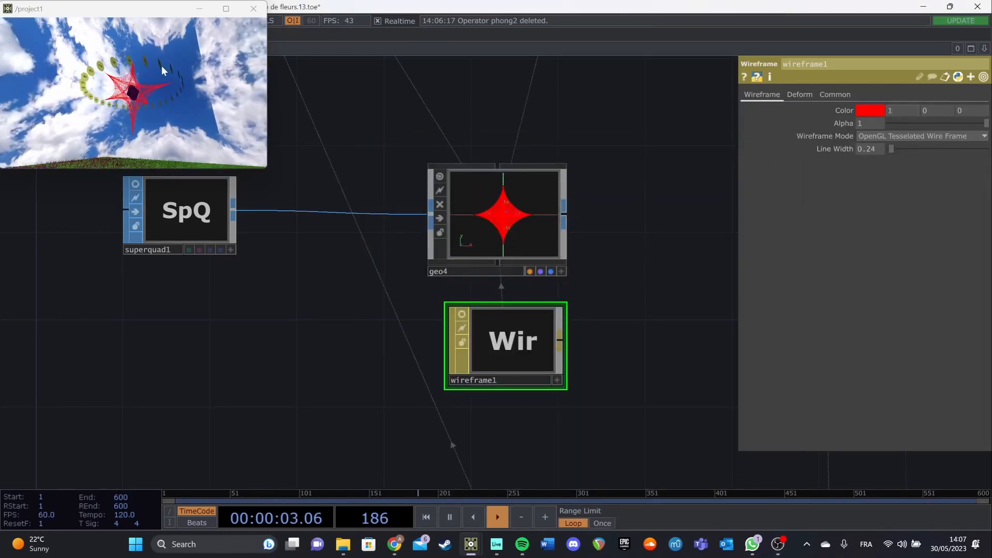
# Locate the metaball network and examine the scene's central dark mesh in the enlarged output window.
pyautogui.scroll(-3, 513, 234)
pyautogui.moveTo(540, 290); pyautogui.dragTo(511, 207)
pyautogui.moveTo(497, 245); pyautogui.dragTo(576, 244)
pyautogui.moveTo(494, 281); pyautogui.dragTo(513, 241)
pyautogui.moveTo(419, 192); pyautogui.dragTo(93, 303)
pyautogui.moveTo(560, 274); pyautogui.dragTo(612, 331)
pyautogui.scroll(3, 554, 277)
pyautogui.moveTo(623, 276); pyautogui.dragTo(695, 258)
pyautogui.click(227, 14)
pyautogui.click(227, 9)
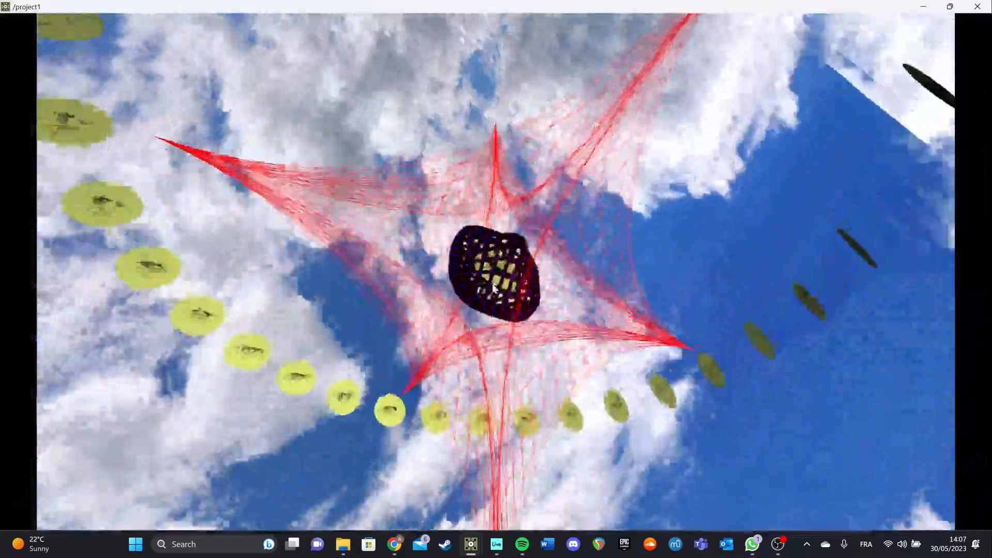
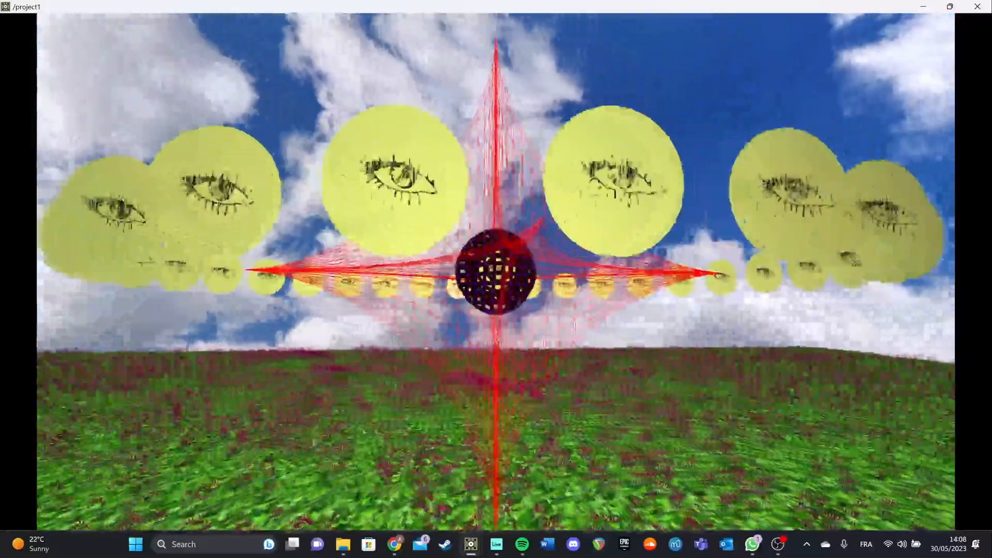
pyautogui.press('super+Down')
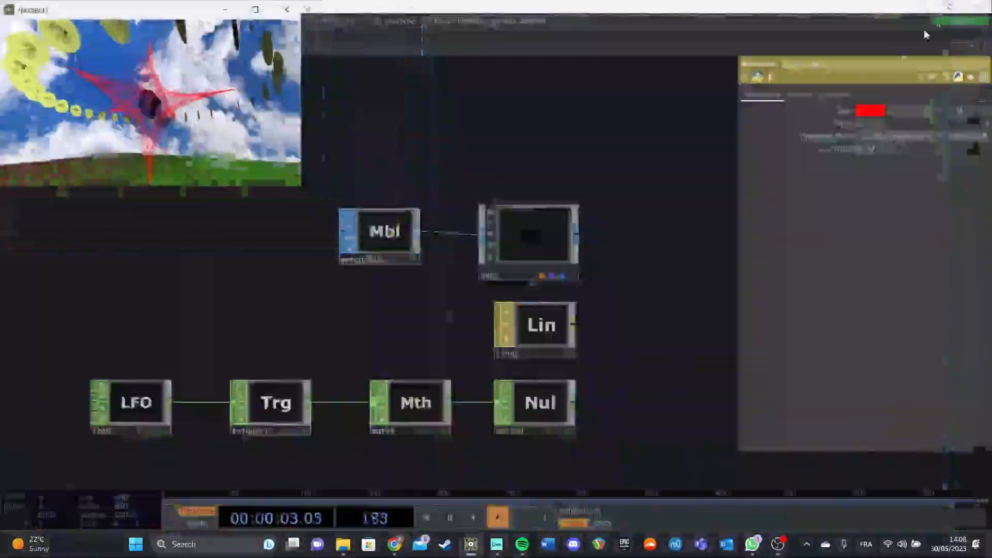
# Inspect metaball1's parameters and the transform settings of geo5, including its Constrain To reference.
pyautogui.scroll(4, 399, 227)
pyautogui.click(394, 235)
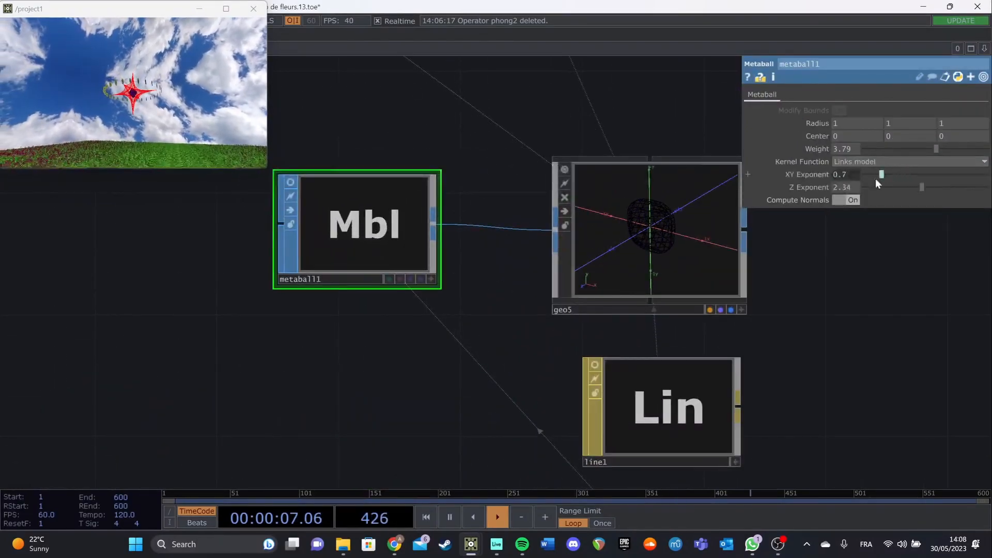
pyautogui.click(652, 253)
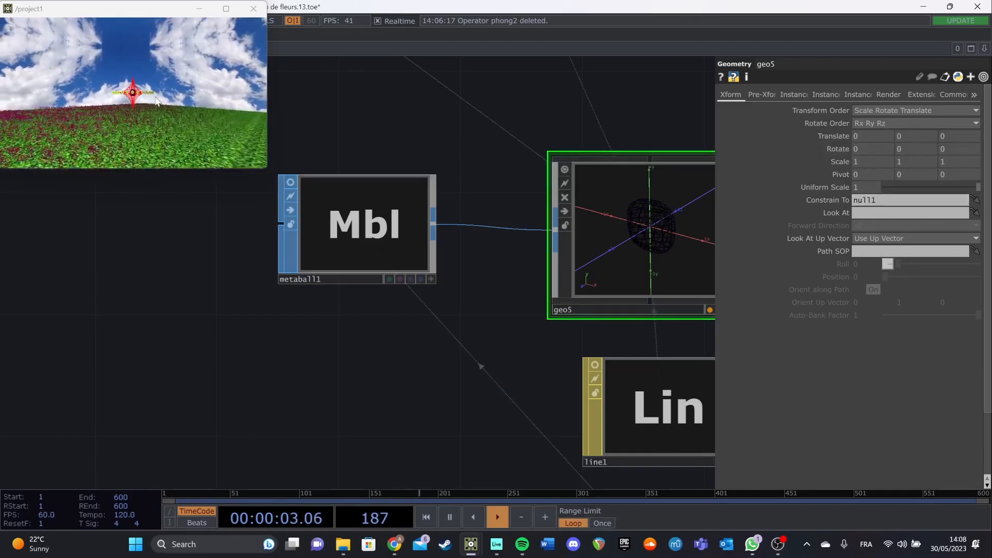
# Examine line1's distance, width and color setup parameters and the line mesh in geo5's viewer.
pyautogui.moveTo(445, 339); pyautogui.dragTo(402, 287)
pyautogui.click(574, 362)
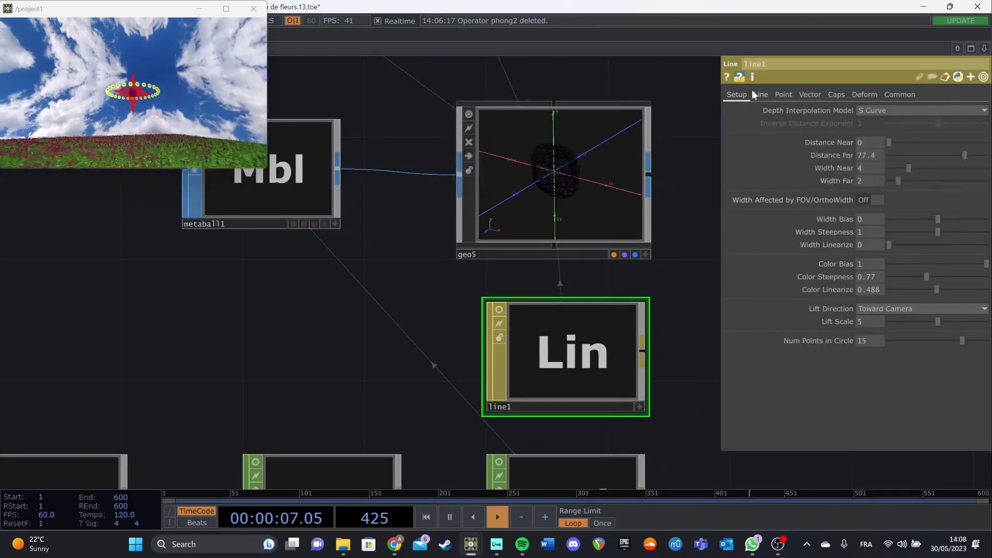
pyautogui.moveTo(652, 304); pyautogui.dragTo(610, 339)
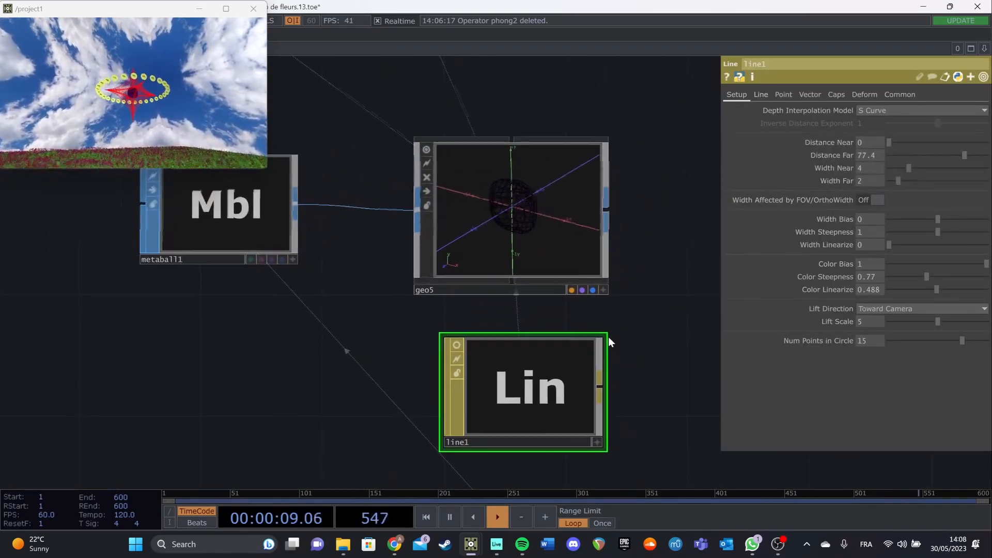
pyautogui.scroll(2, 535, 392)
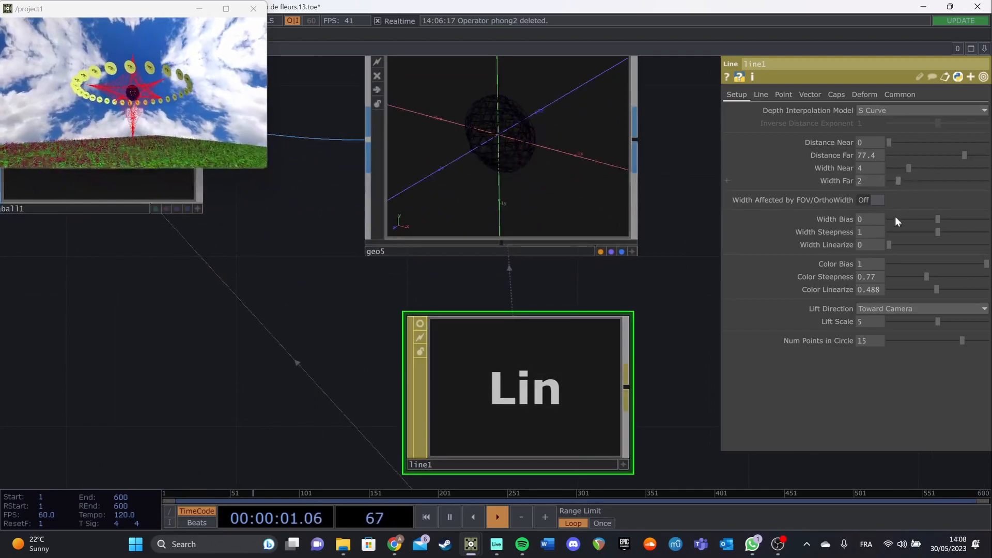
pyautogui.scroll(-3, 527, 314)
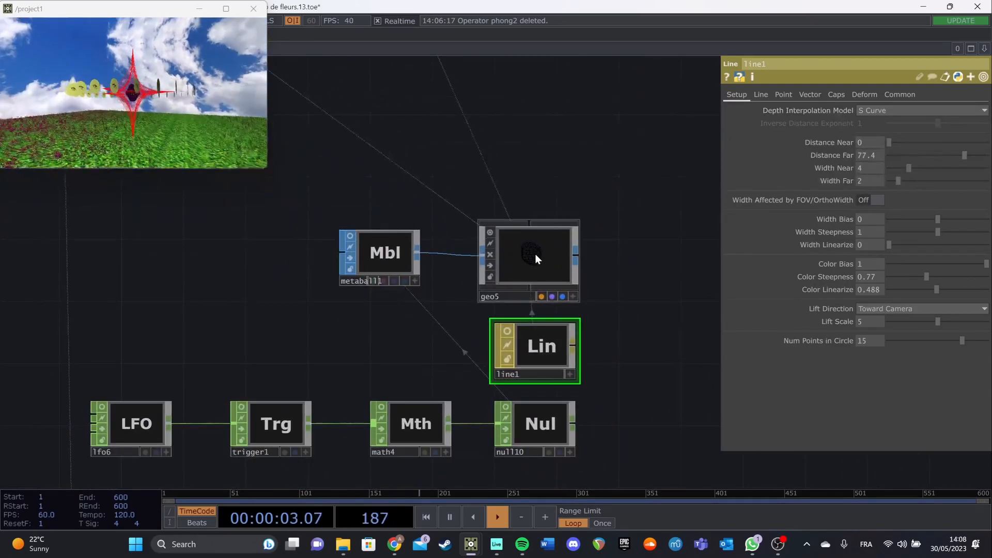
pyautogui.scroll(2, 537, 254)
pyautogui.scroll(4, 540, 269)
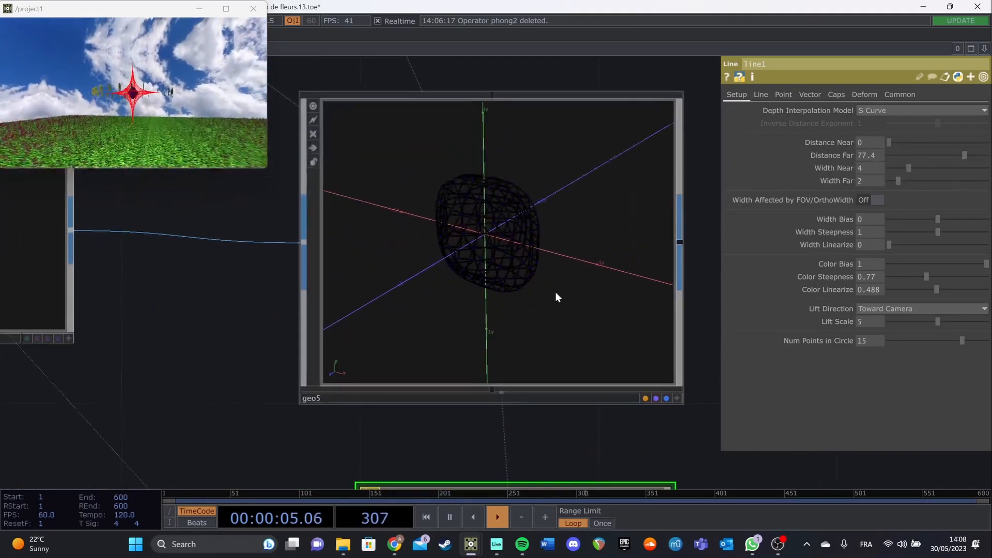
pyautogui.scroll(-4, 556, 292)
# Review line1's line drawing and point drawing settings, including the near and far colors.
pyautogui.click(760, 95)
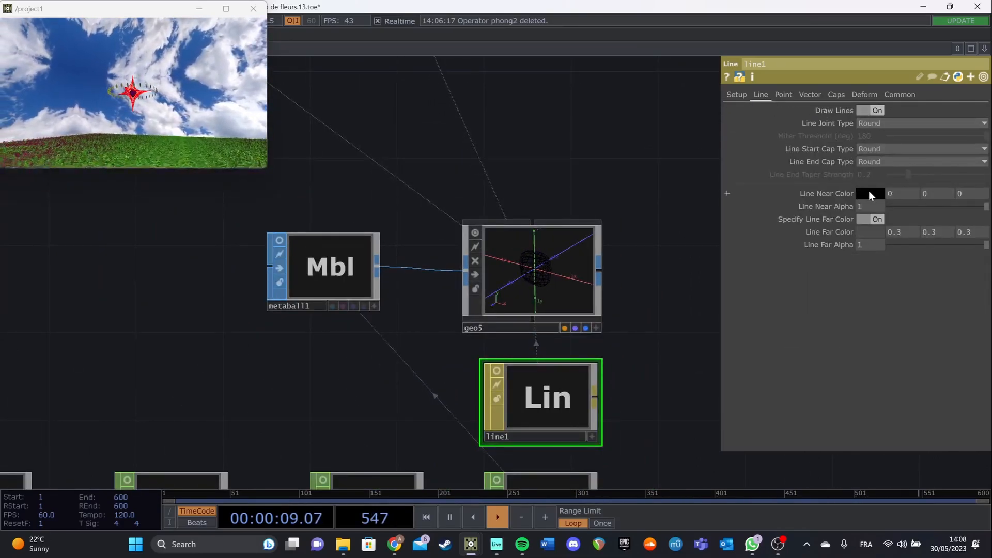
pyautogui.click(783, 94)
pyautogui.moveTo(708, 287); pyautogui.dragTo(657, 156)
pyautogui.moveTo(576, 315); pyautogui.dragTo(671, 221)
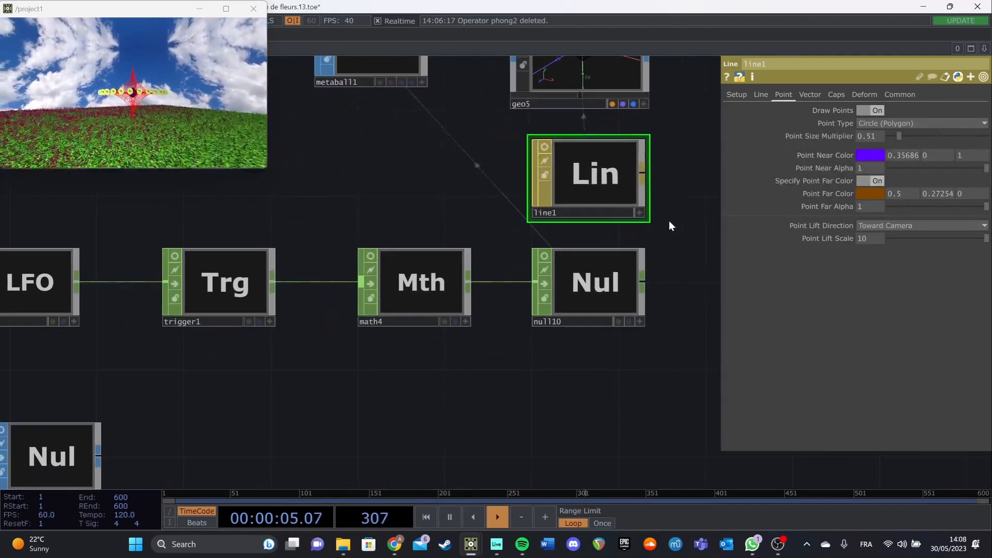
# Check metaball1's XY Exponent and turn on the viewers of lfo6 and trigger1.
pyautogui.moveTo(381, 222); pyautogui.dragTo(395, 286)
pyautogui.click(408, 111)
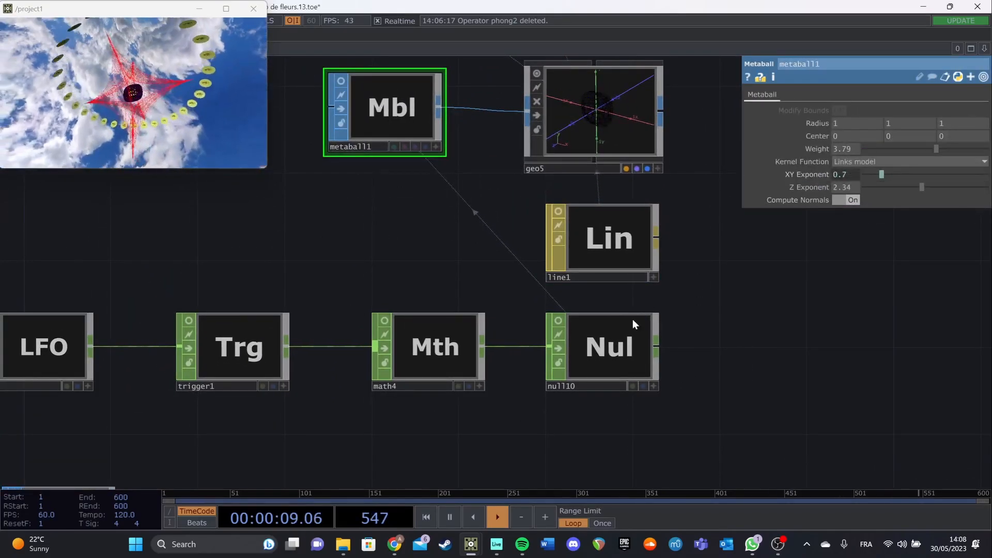
pyautogui.moveTo(173, 303); pyautogui.dragTo(292, 333)
pyautogui.click(186, 381)
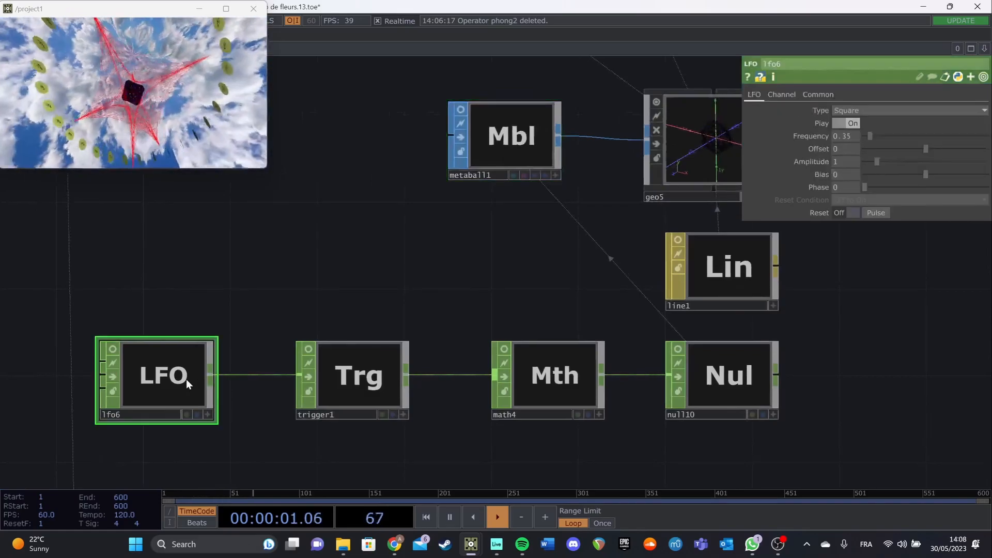
pyautogui.click(113, 349)
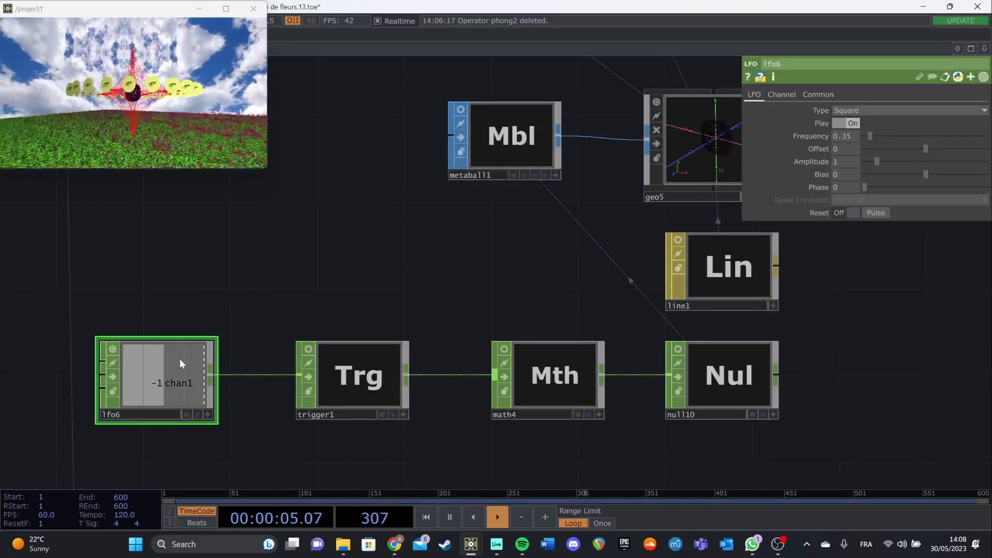
pyautogui.click(307, 351)
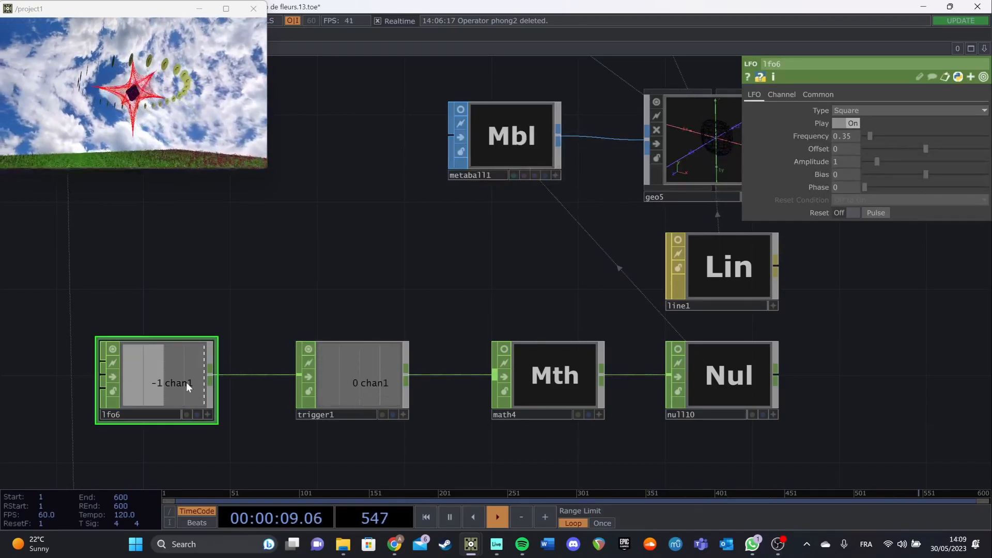
# Inspect trigger1's sustain and threshold settings and expand lfo6's Frequency parameter for reading.
pyautogui.click(367, 384)
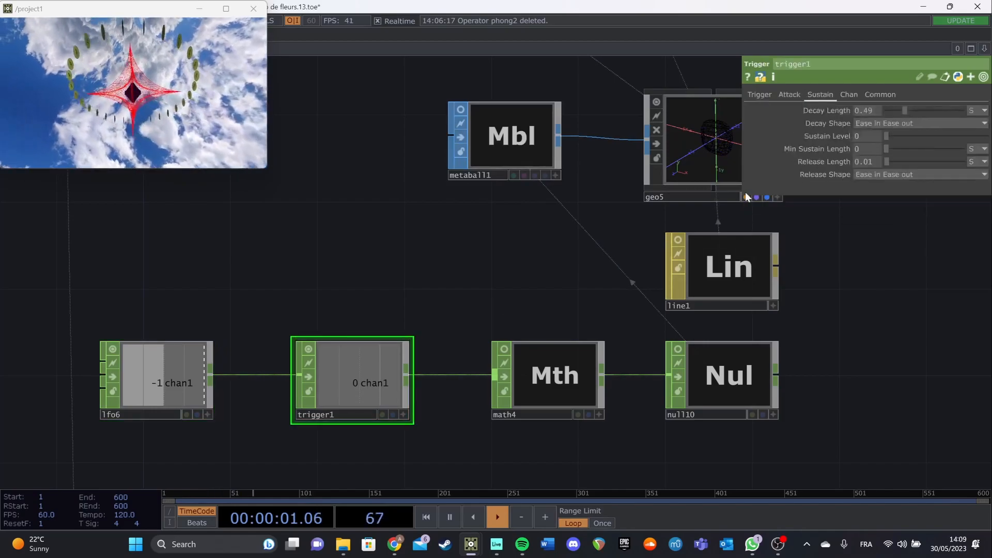
pyautogui.click(757, 95)
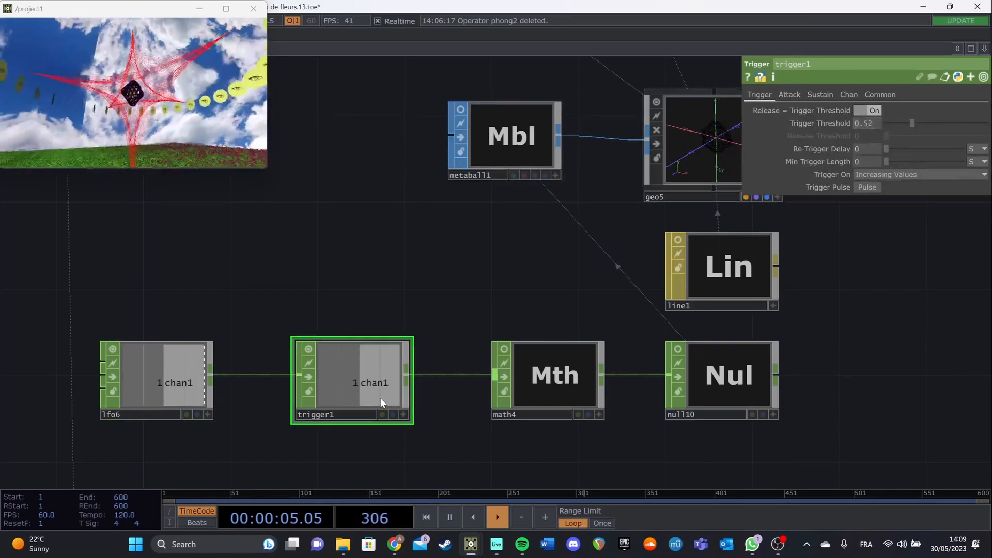
pyautogui.click(179, 382)
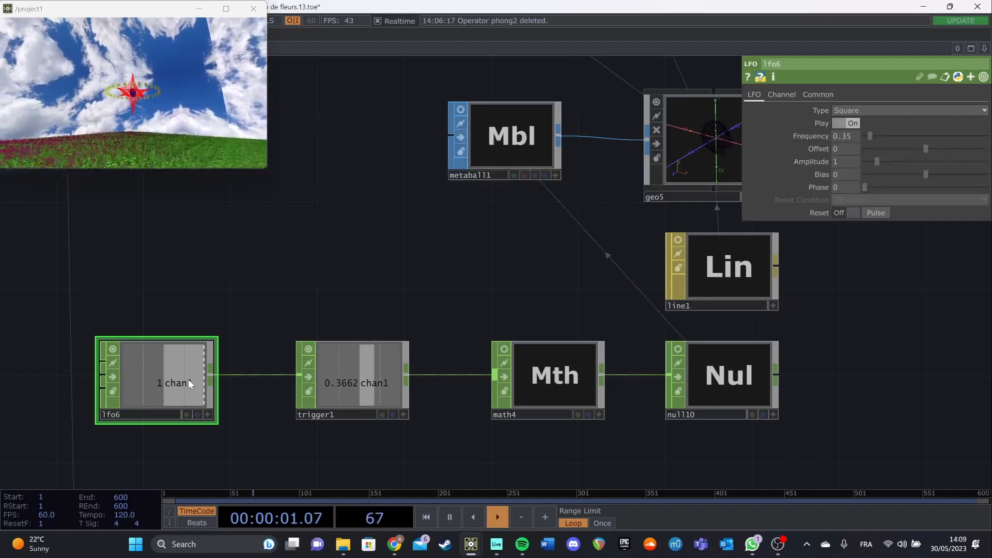
pyautogui.click(817, 138)
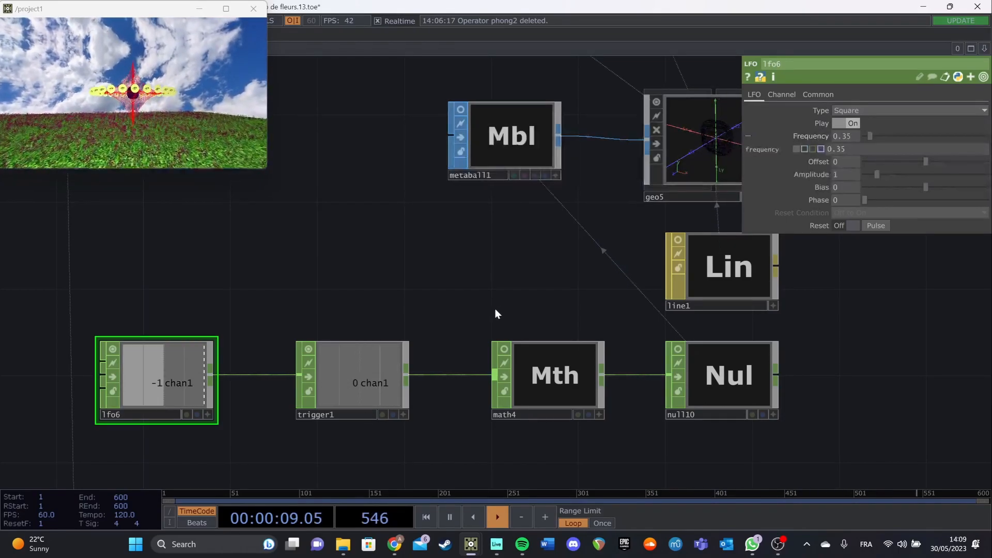
pyautogui.moveTo(495, 309); pyautogui.dragTo(463, 307)
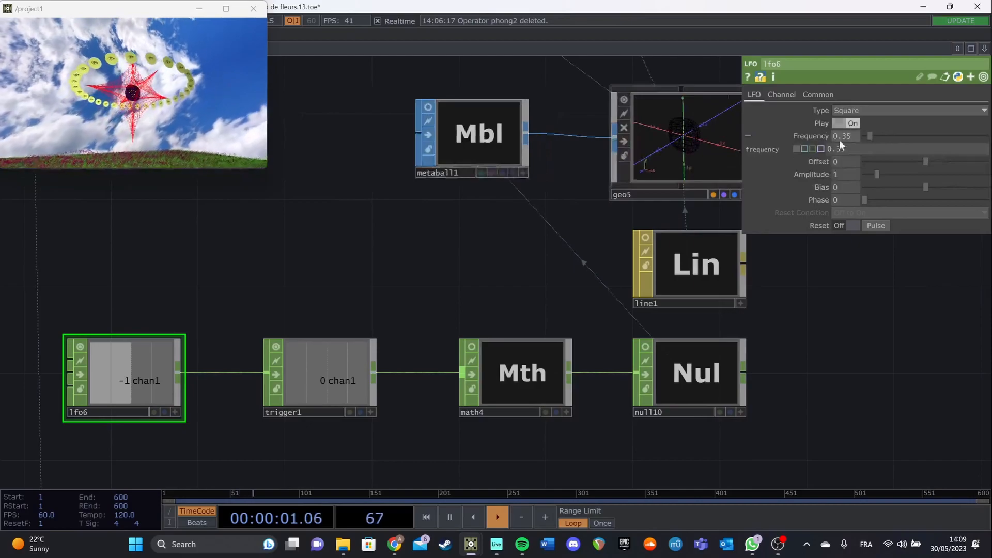
# Turn on math4's viewer and check its Mult-Add values fed by trigger1.
pyautogui.click(349, 387)
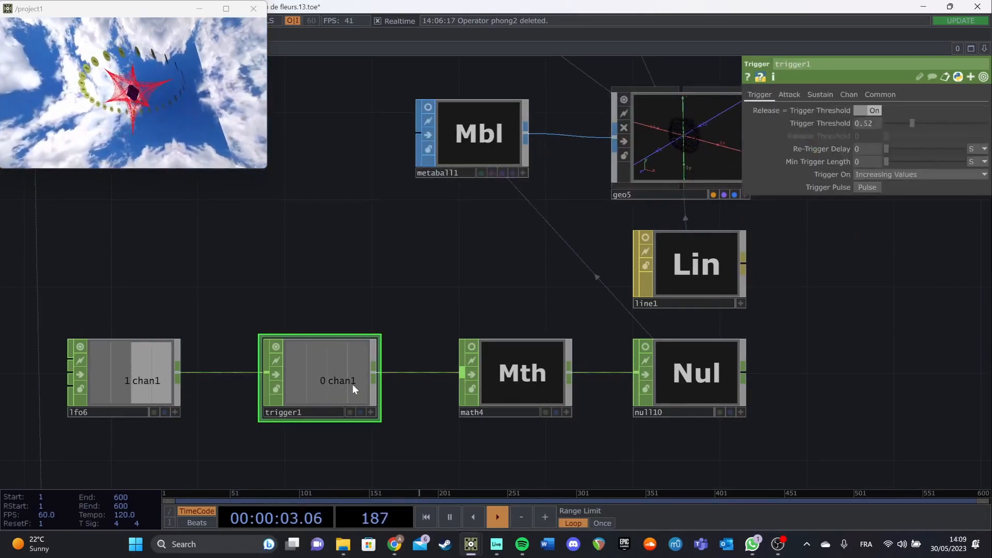
pyautogui.click(473, 347)
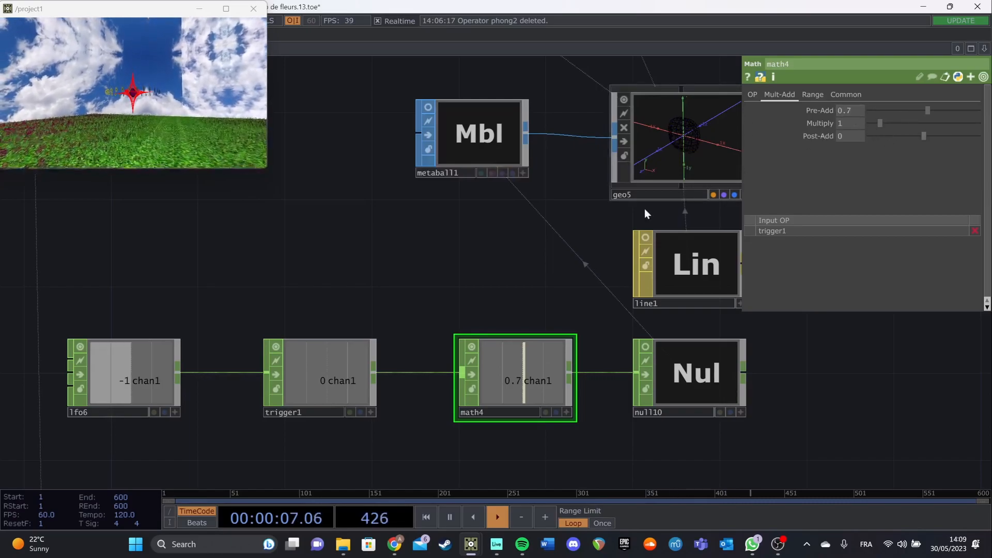
pyautogui.moveTo(539, 298); pyautogui.dragTo(507, 289)
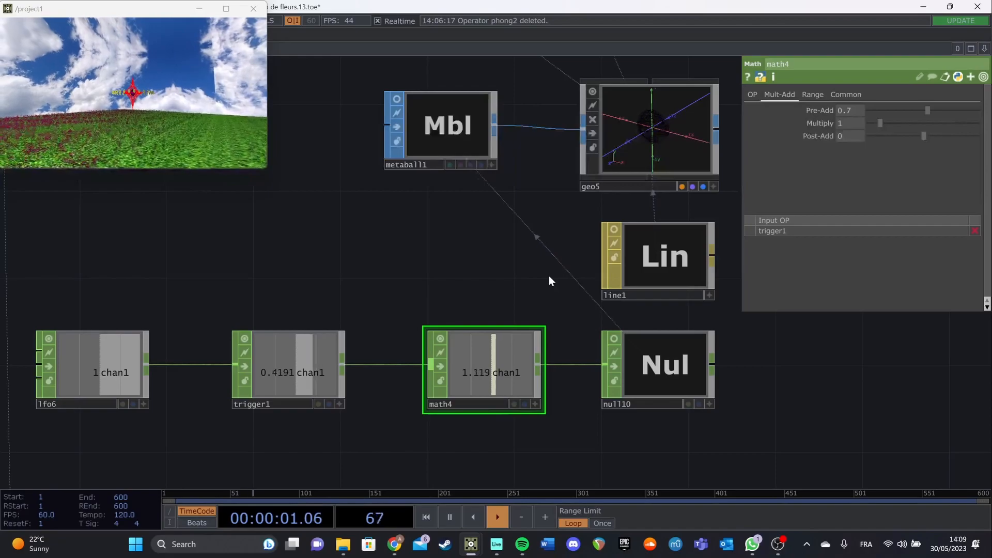
# Review trigger1's channel, sustain, attack and common settings.
pyautogui.click(302, 383)
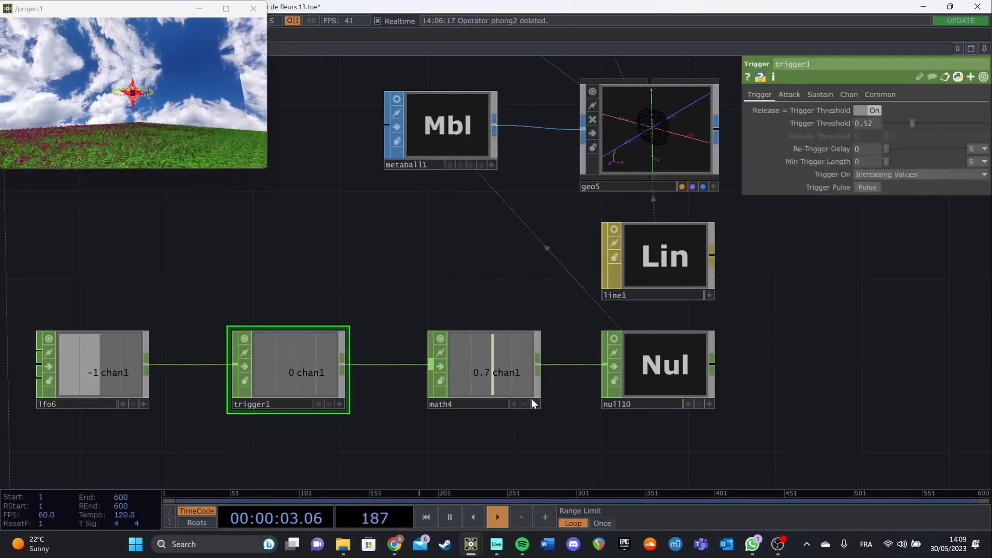
pyautogui.click(829, 95)
pyautogui.click(845, 95)
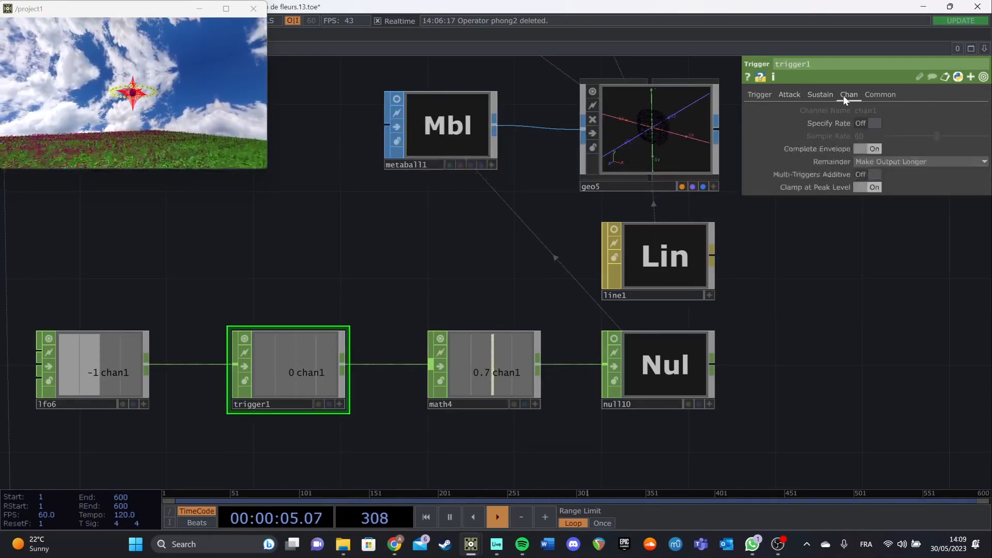
pyautogui.click(826, 95)
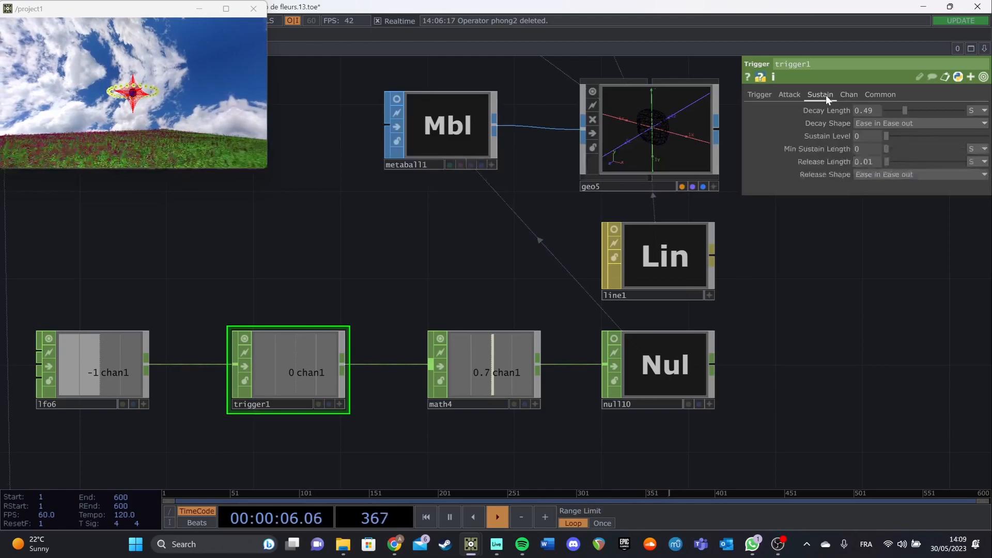
pyautogui.click(799, 93)
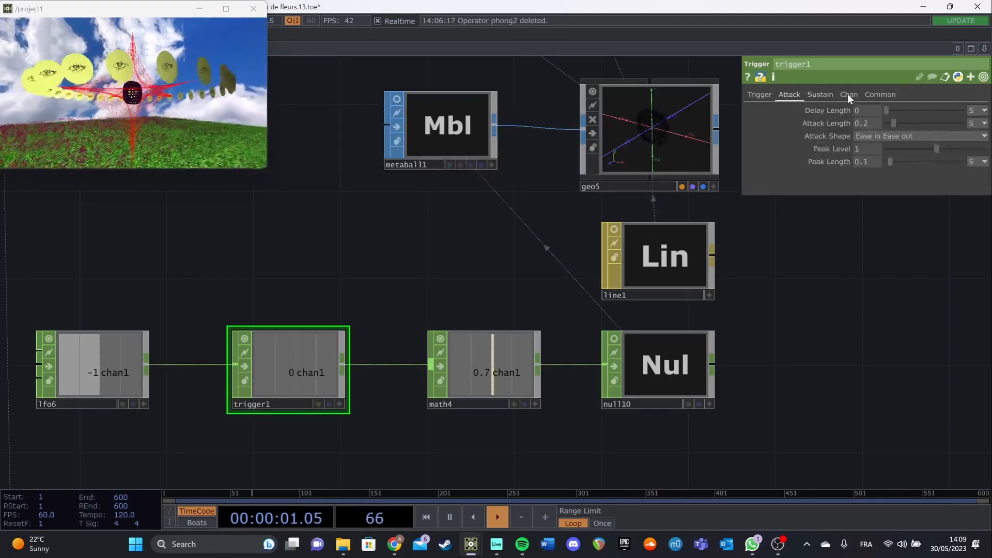
pyautogui.click(869, 94)
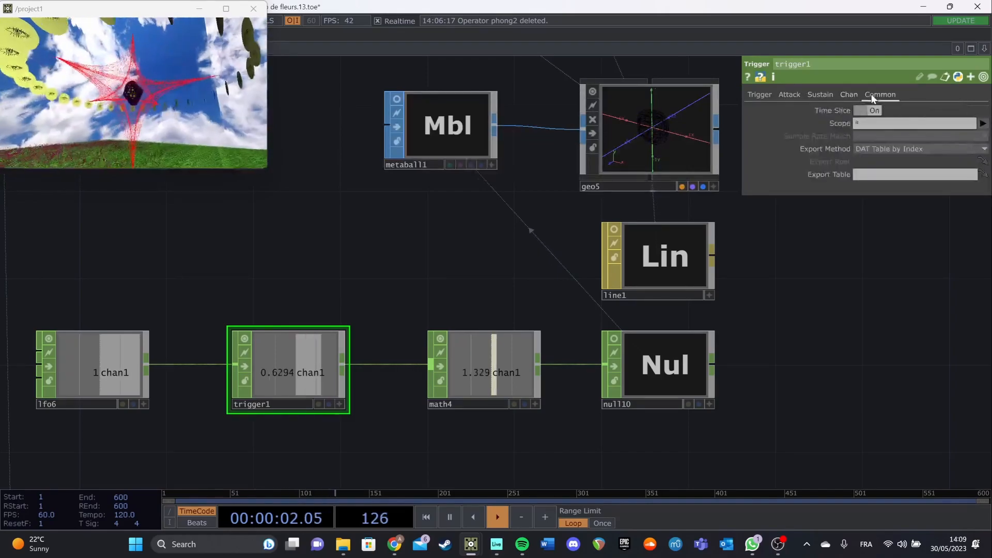
# Inspect math4's Mult-Add parameters and null10's cook settings.
pyautogui.click(481, 375)
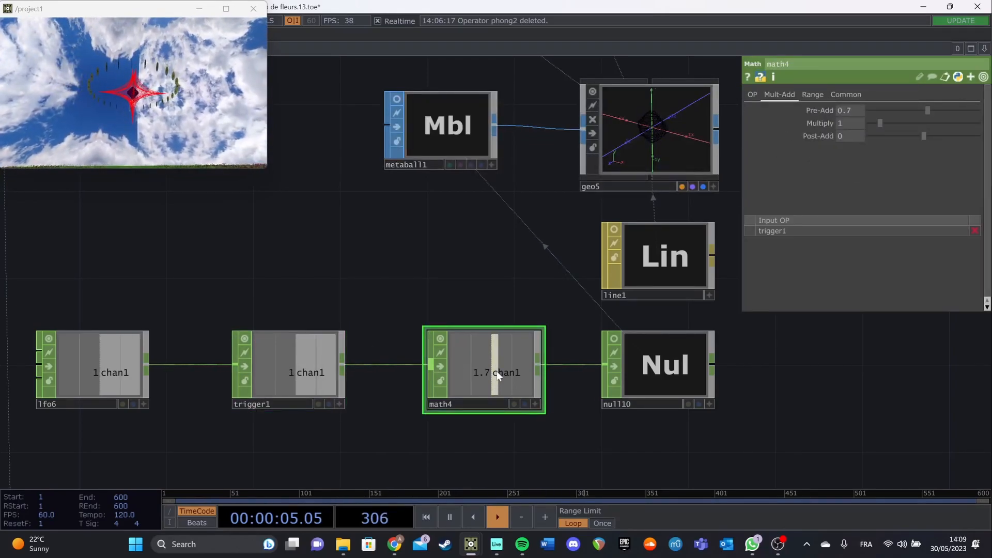
pyautogui.click(646, 375)
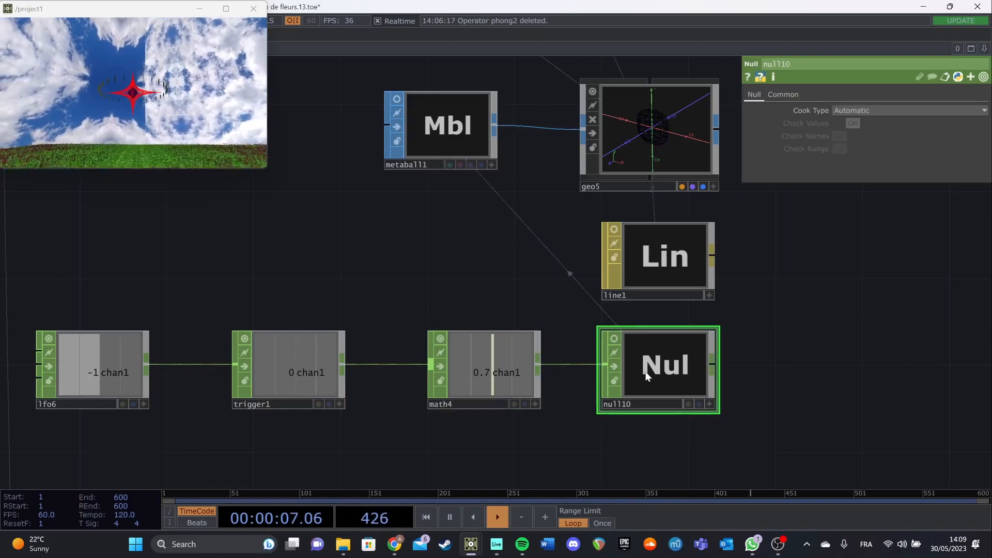
pyautogui.moveTo(552, 308); pyautogui.dragTo(525, 335)
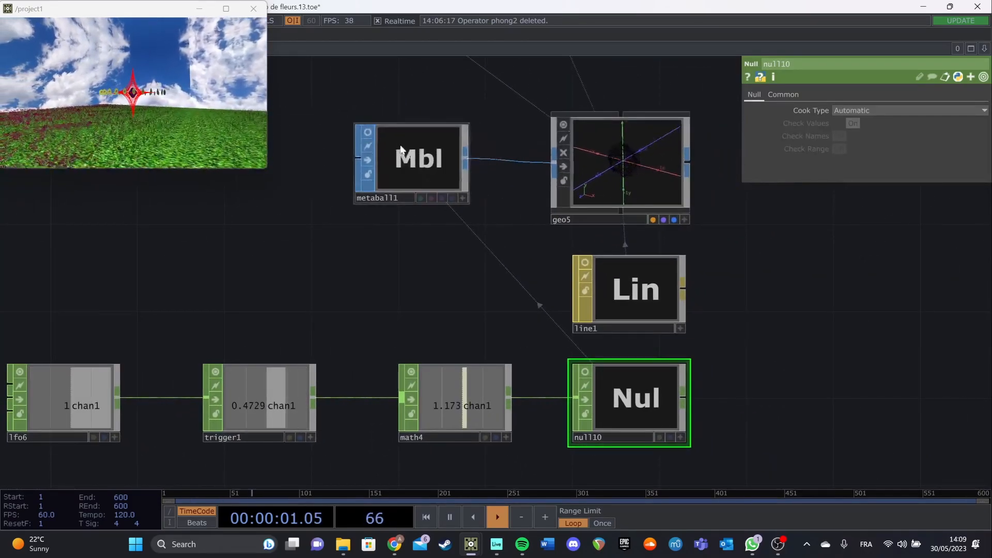
# Link null10's chan1 to metaball1's XY Exponent as a CHOP reference, making null10's viewer active only for the link.
pyautogui.click(443, 181)
pyautogui.click(810, 174)
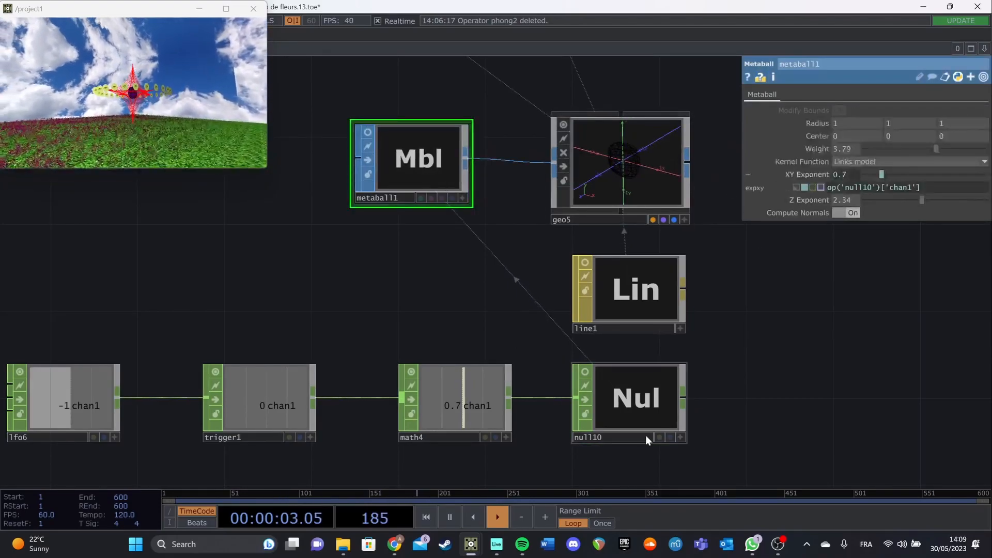
pyautogui.click(680, 437)
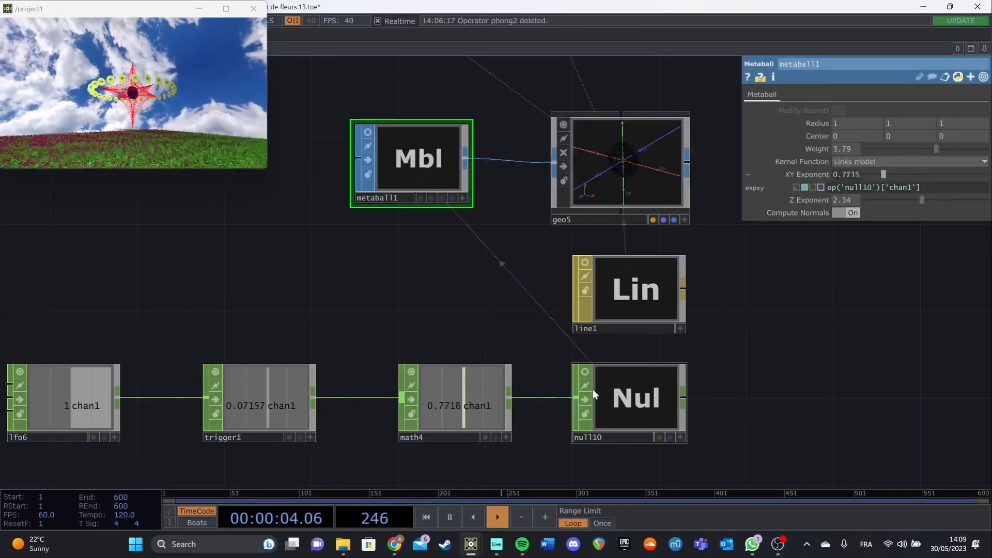
pyautogui.click(681, 437)
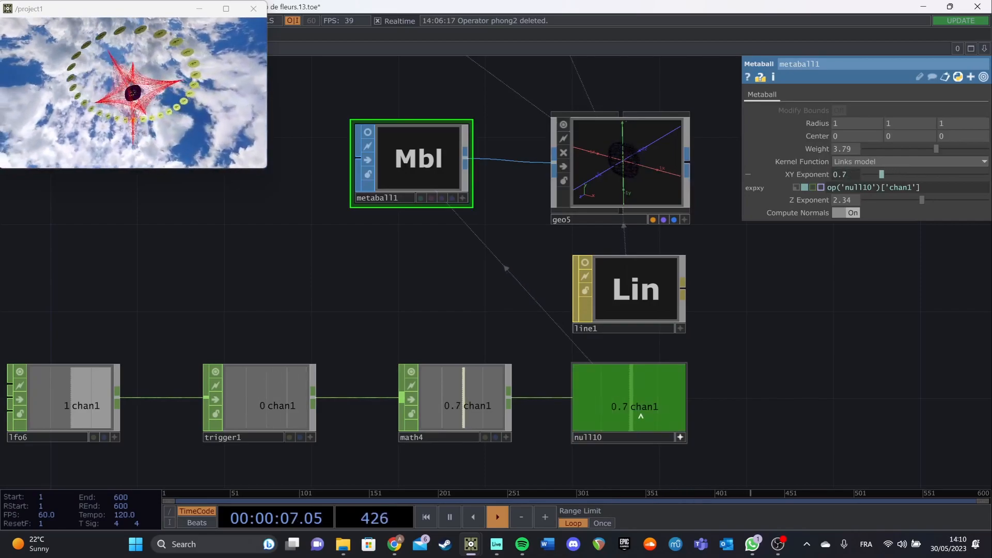
pyautogui.moveTo(643, 416); pyautogui.dragTo(870, 219)
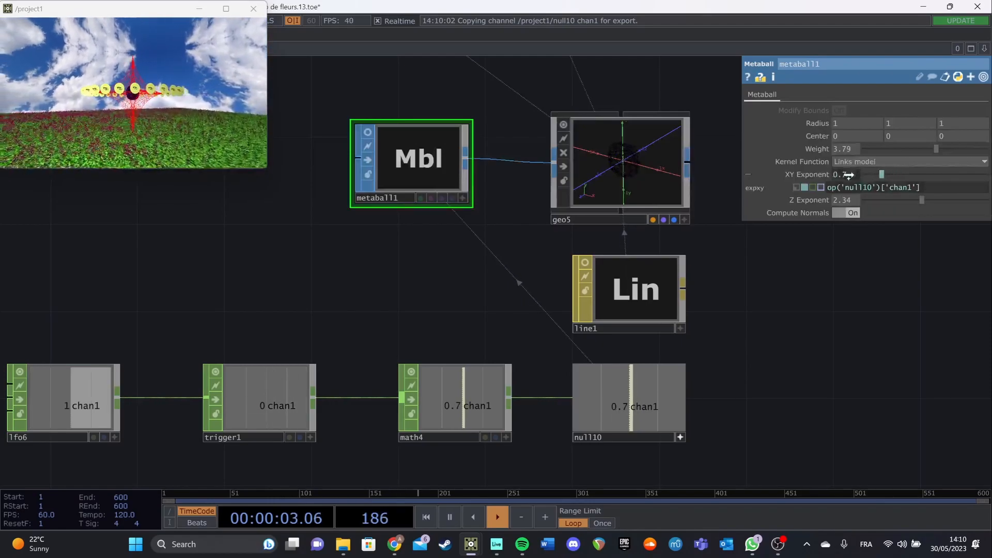
pyautogui.moveTo(862, 191); pyautogui.dragTo(873, 185)
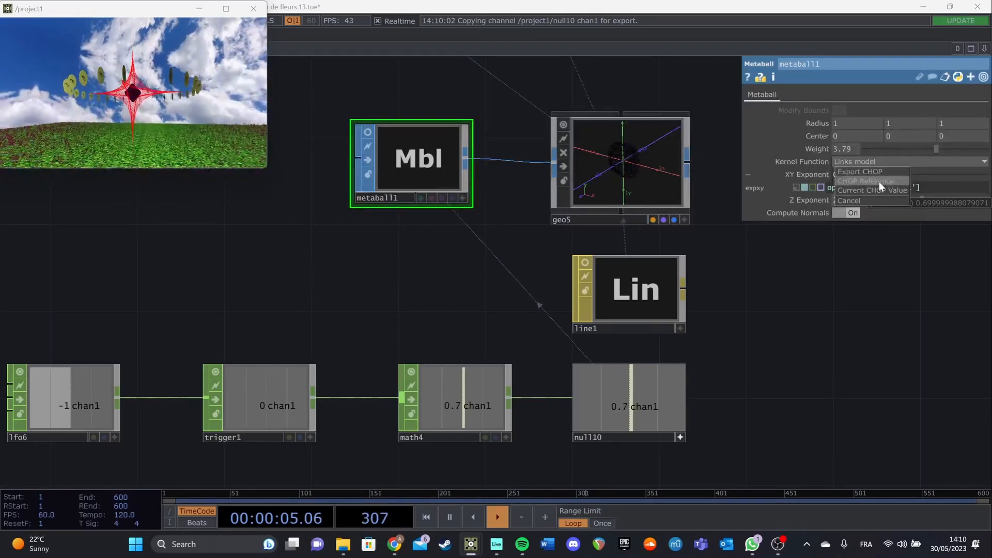
pyautogui.click(880, 182)
pyautogui.moveTo(730, 390); pyautogui.dragTo(720, 374)
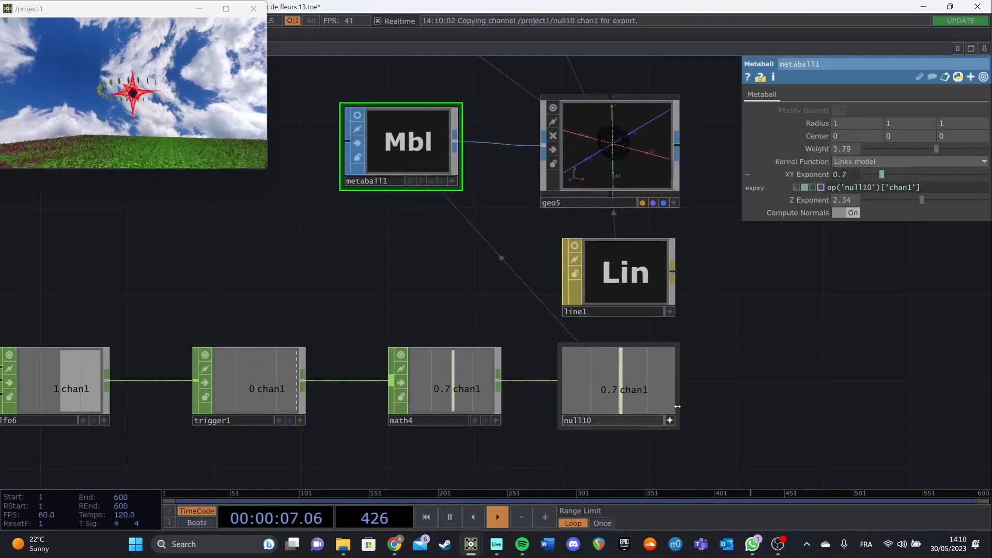
pyautogui.click(670, 421)
# Move the circle1-to-null13 chain together with line2 down, just above the movie-file chain that feeds geo6.
pyautogui.moveTo(517, 257); pyautogui.dragTo(554, 222)
pyautogui.scroll(-5, 519, 254)
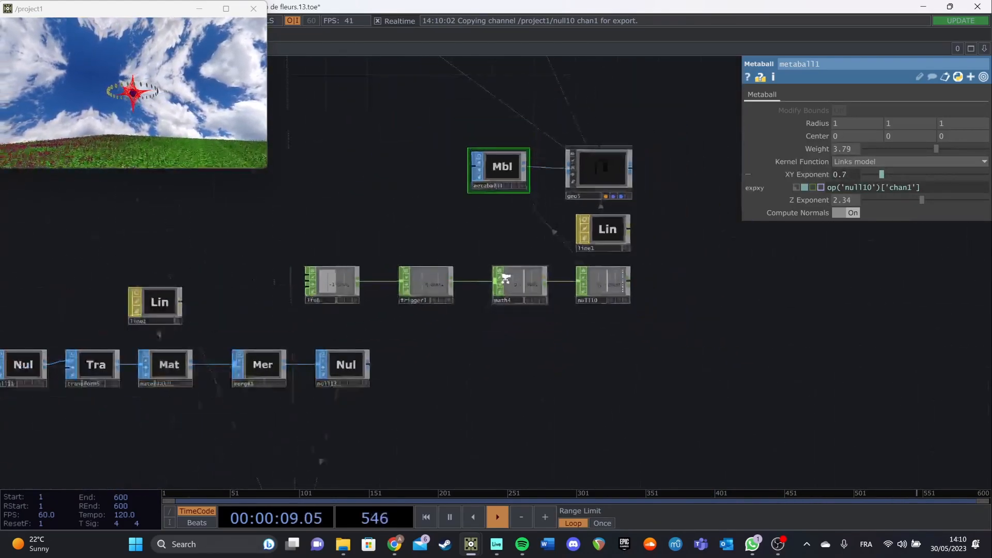
pyautogui.moveTo(444, 395); pyautogui.dragTo(637, 282)
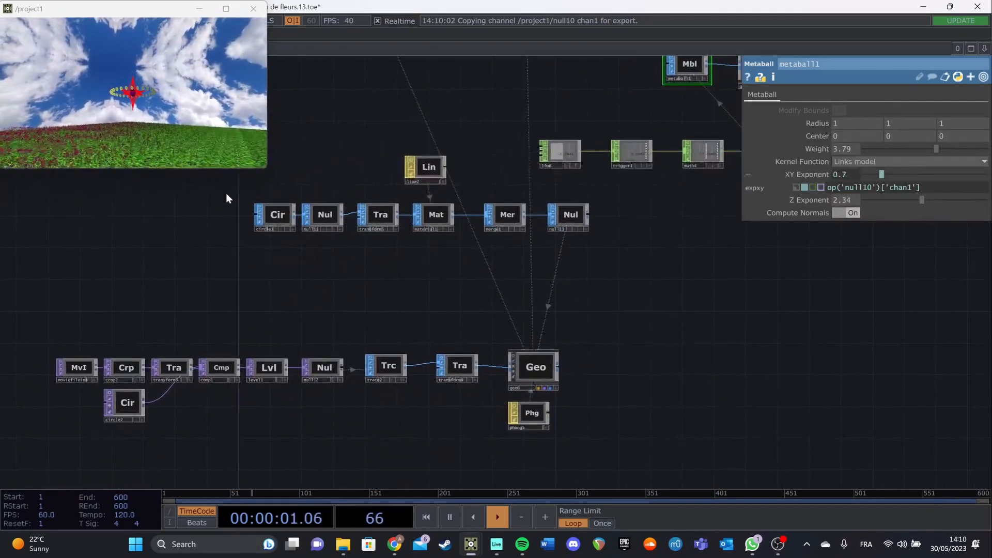
pyautogui.moveTo(285, 180); pyautogui.dragTo(650, 314, button='right')
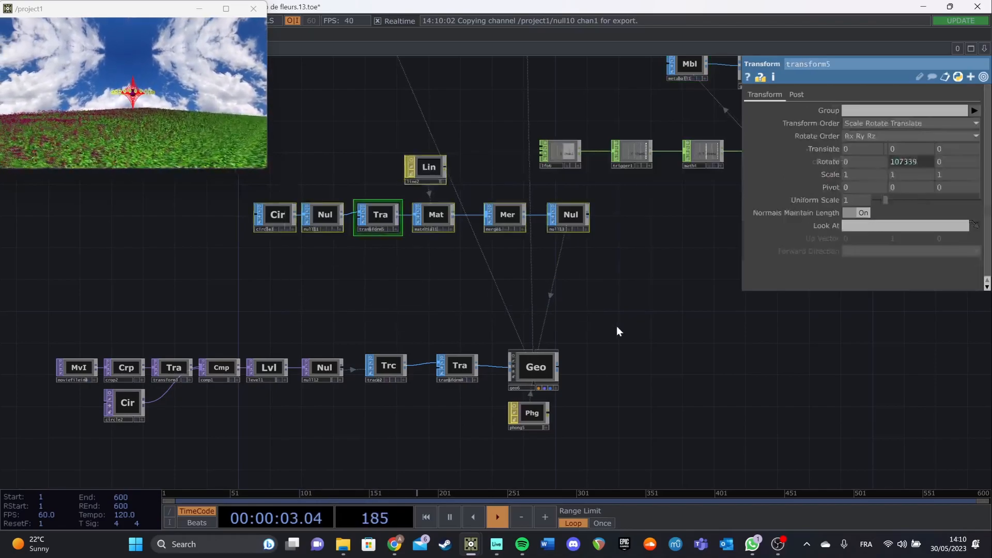
pyautogui.moveTo(573, 231); pyautogui.dragTo(483, 313)
pyautogui.moveTo(570, 351); pyautogui.dragTo(660, 405)
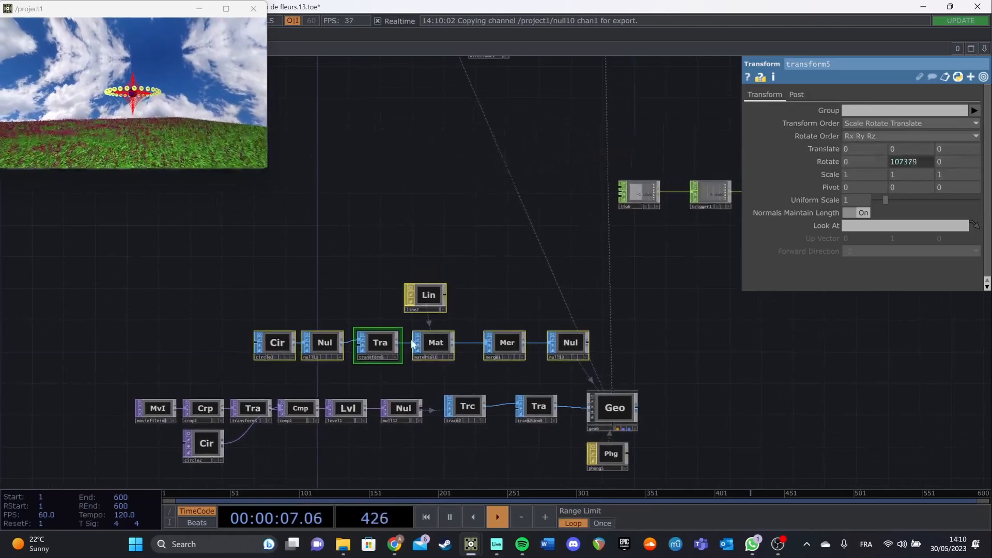
# Turn on circle1's viewer and check the parameters of circle1 and null11.
pyautogui.scroll(4, 416, 317)
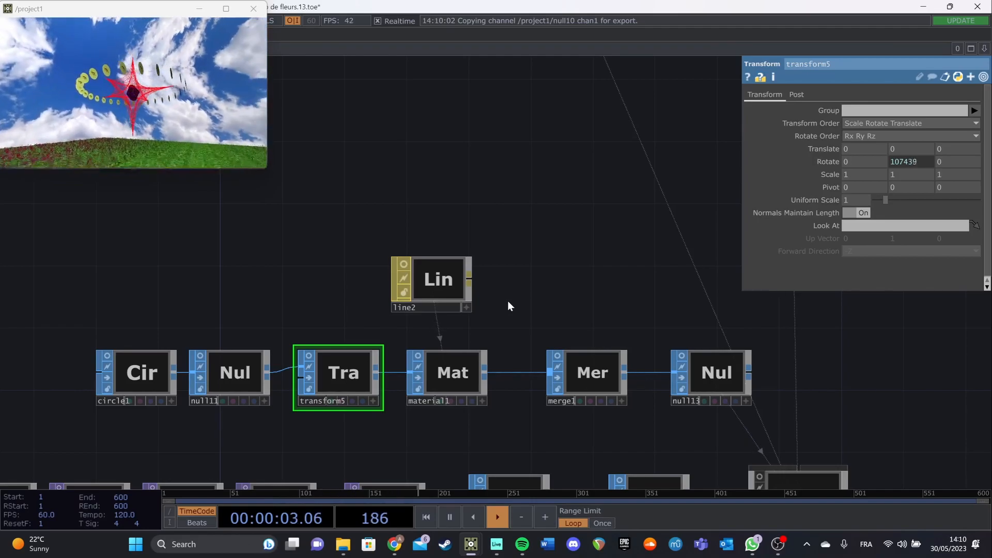
pyautogui.scroll(2, 125, 382)
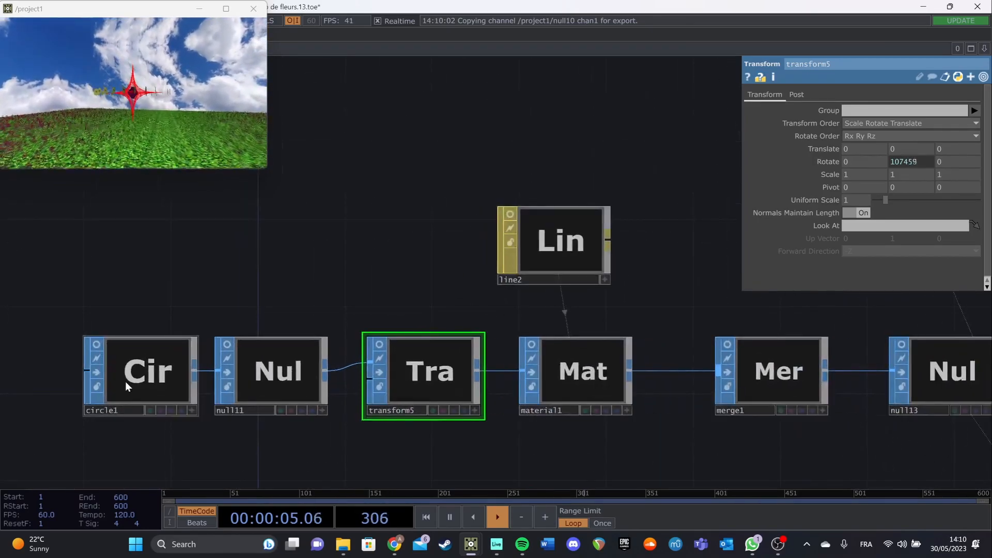
pyautogui.click(104, 361)
pyautogui.click(96, 348)
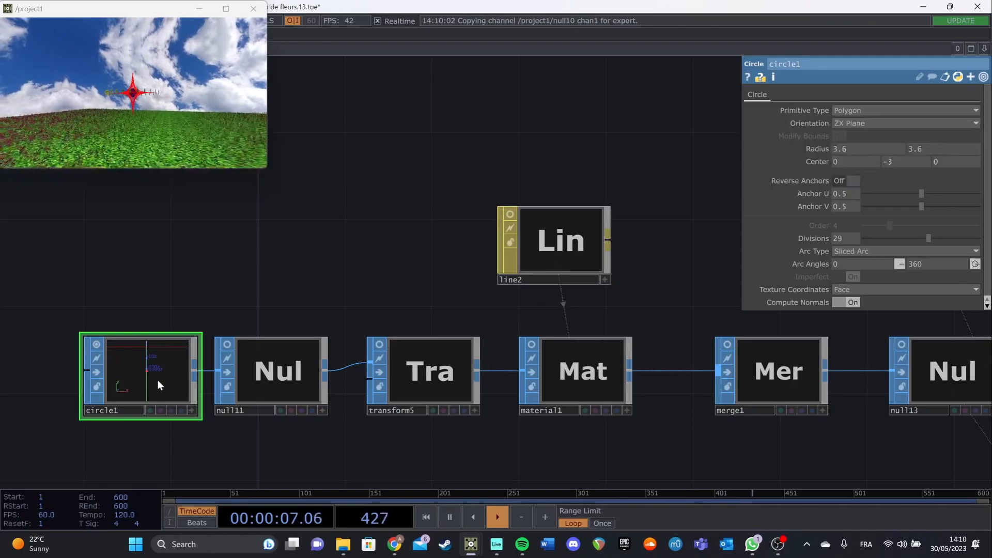
pyautogui.click(241, 367)
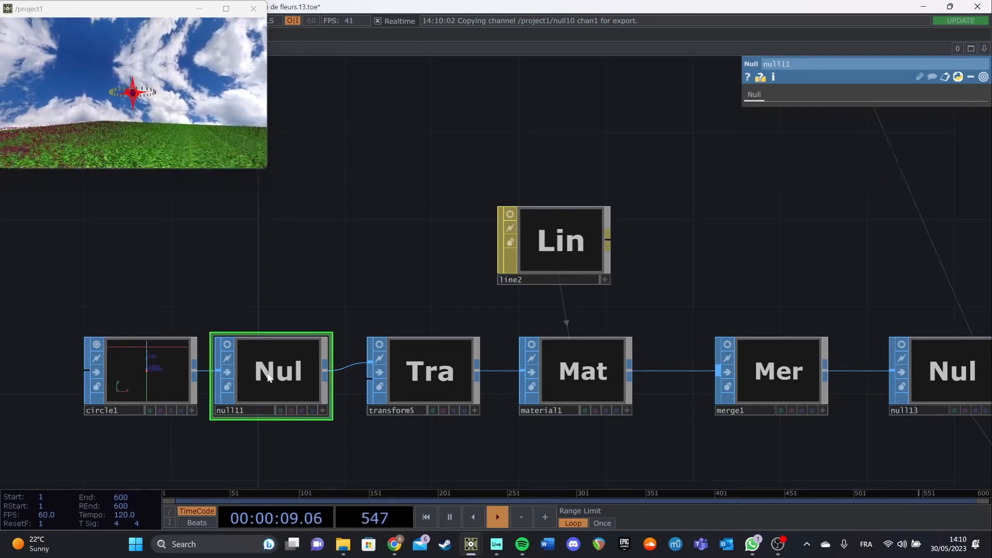
# Turn on transform5's viewer and inspect the rotating circle geometry up close.
pyautogui.click(424, 377)
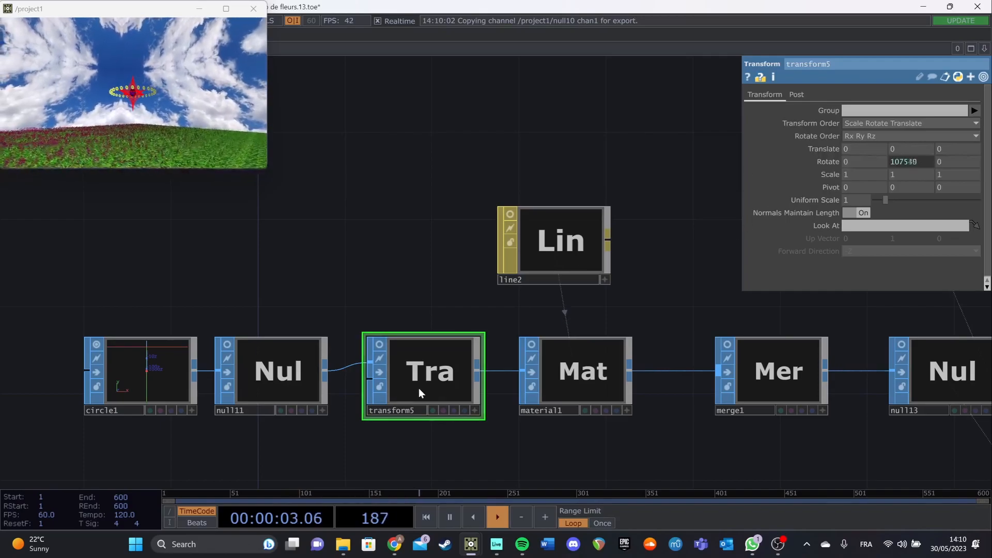
pyautogui.click(382, 347)
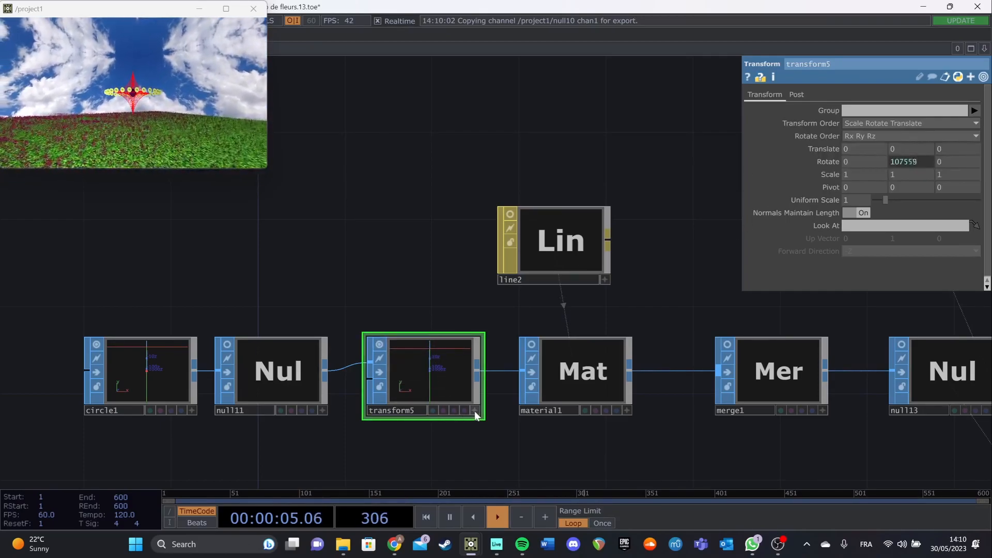
pyautogui.click(475, 411)
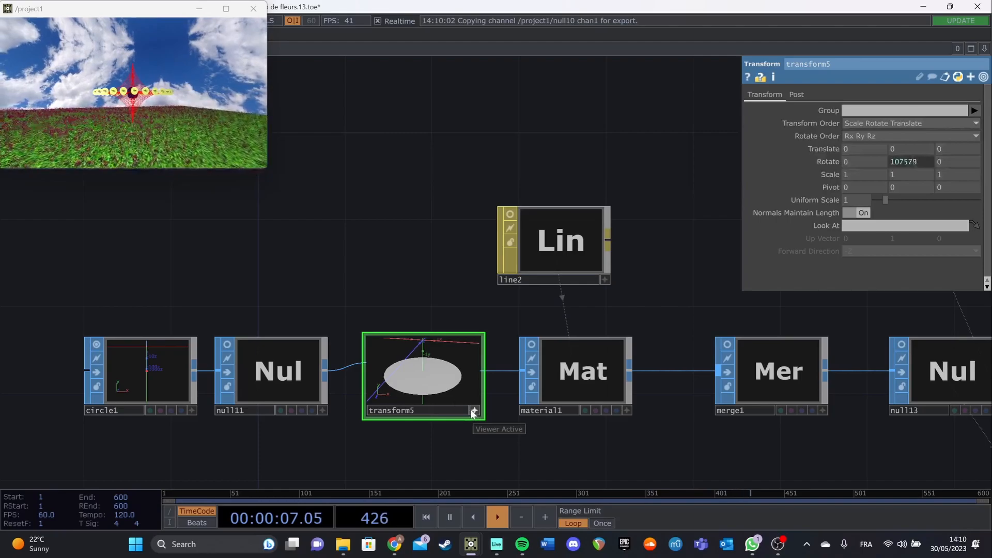
pyautogui.scroll(2, 443, 399)
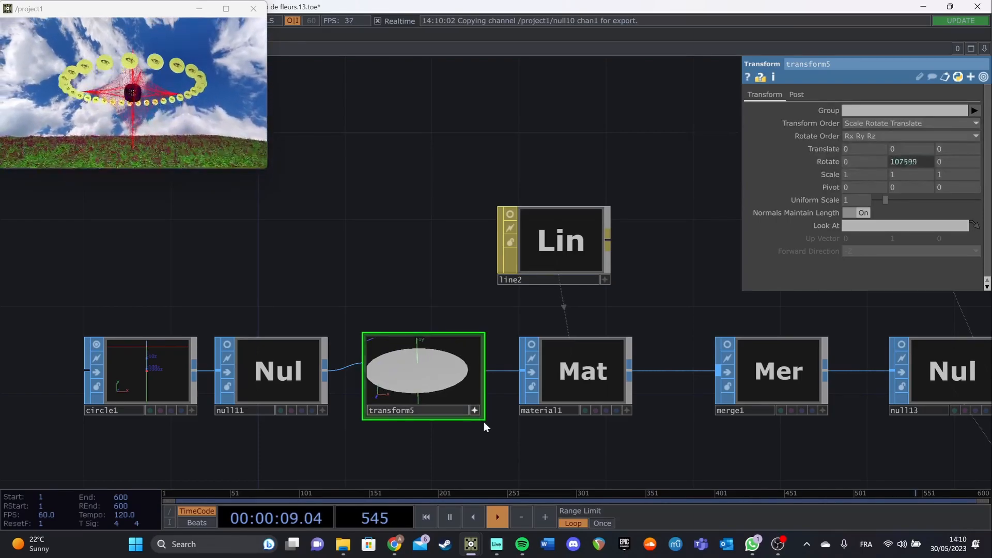
pyautogui.scroll(8, 491, 423)
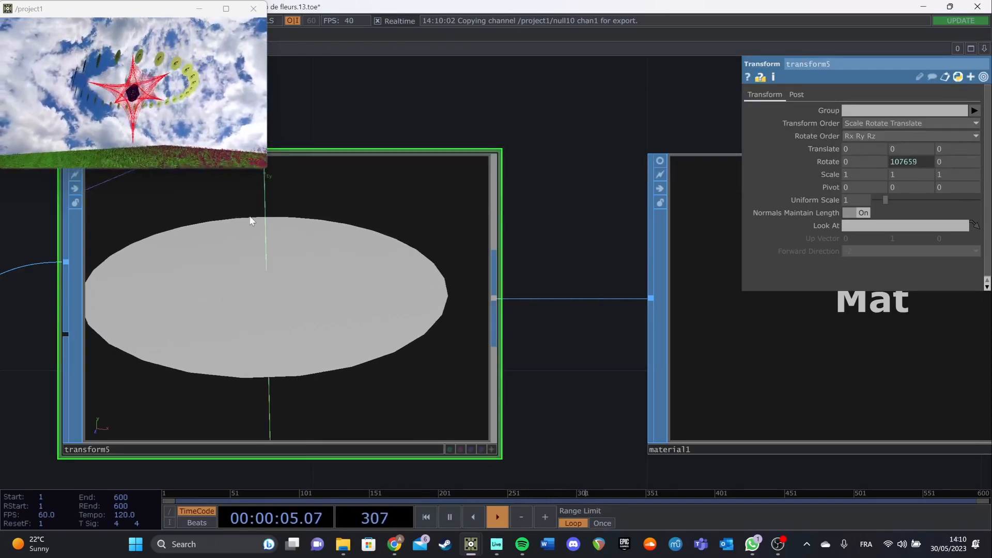
# Examine material1's assigned material, line2's point drawing settings and transform5's rotation.
pyautogui.moveTo(517, 326); pyautogui.dragTo(347, 367)
pyautogui.scroll(-8, 439, 255)
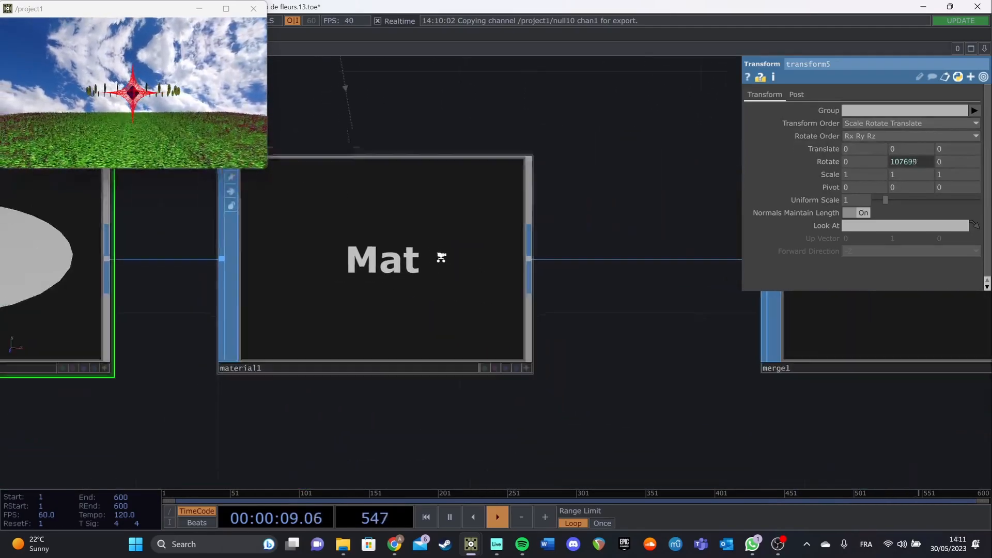
pyautogui.click(444, 315)
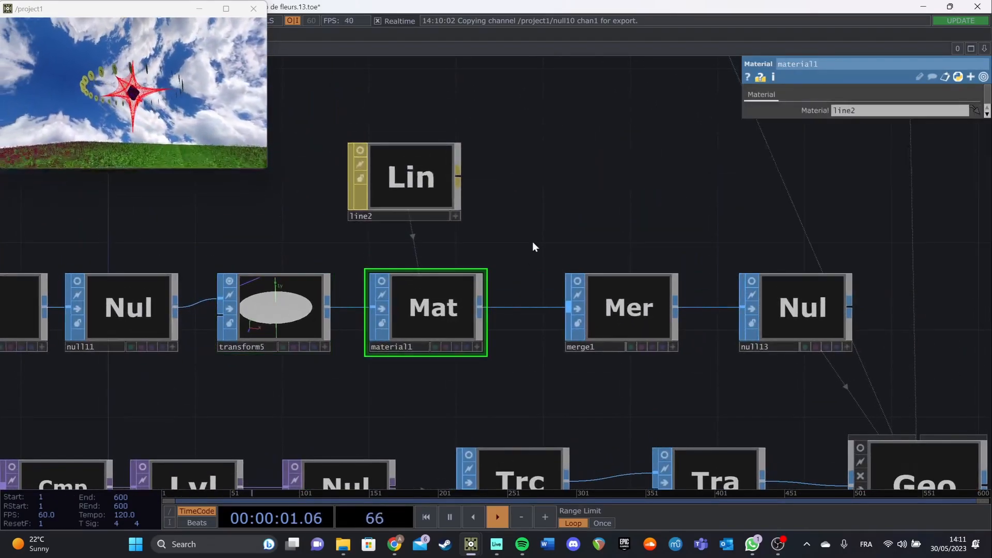
pyautogui.click(388, 202)
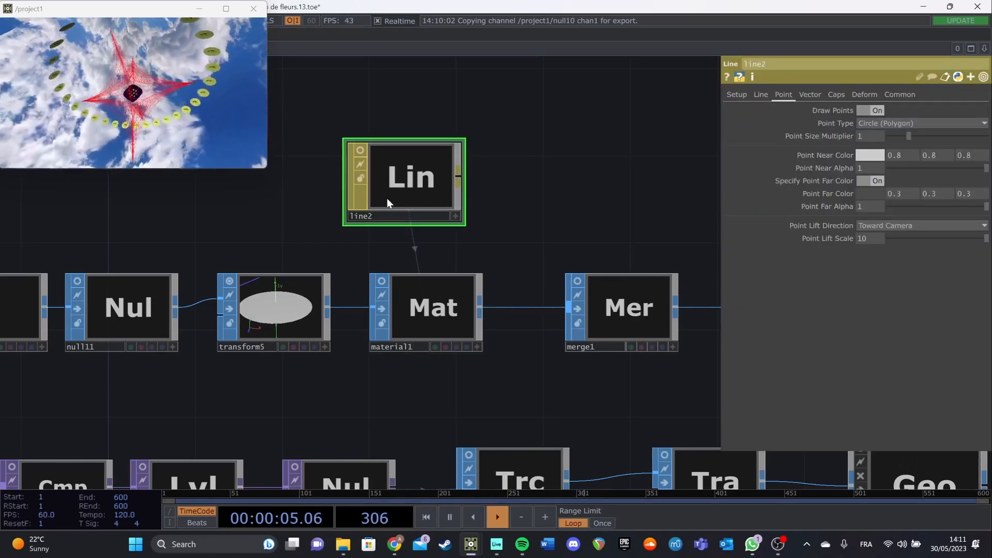
pyautogui.click(448, 300)
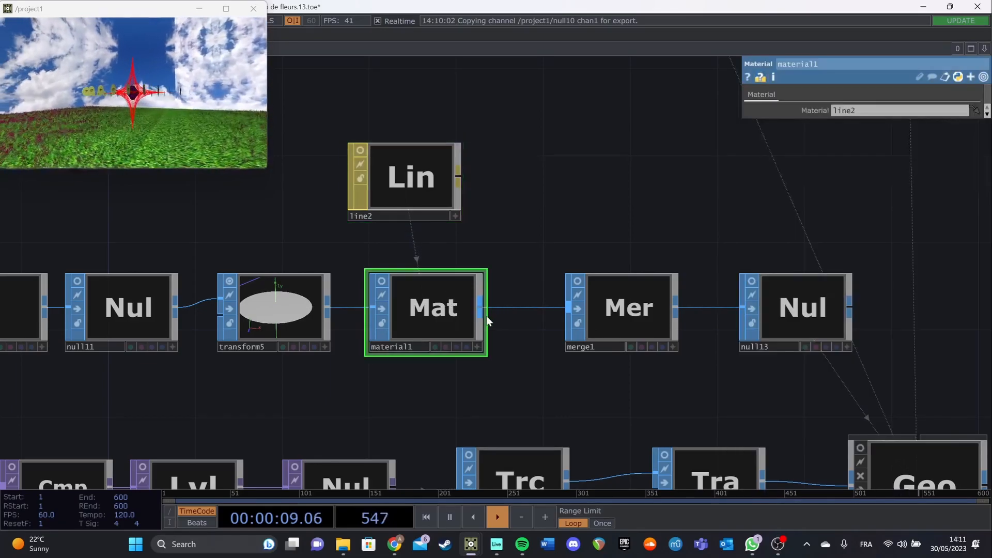
pyautogui.click(279, 322)
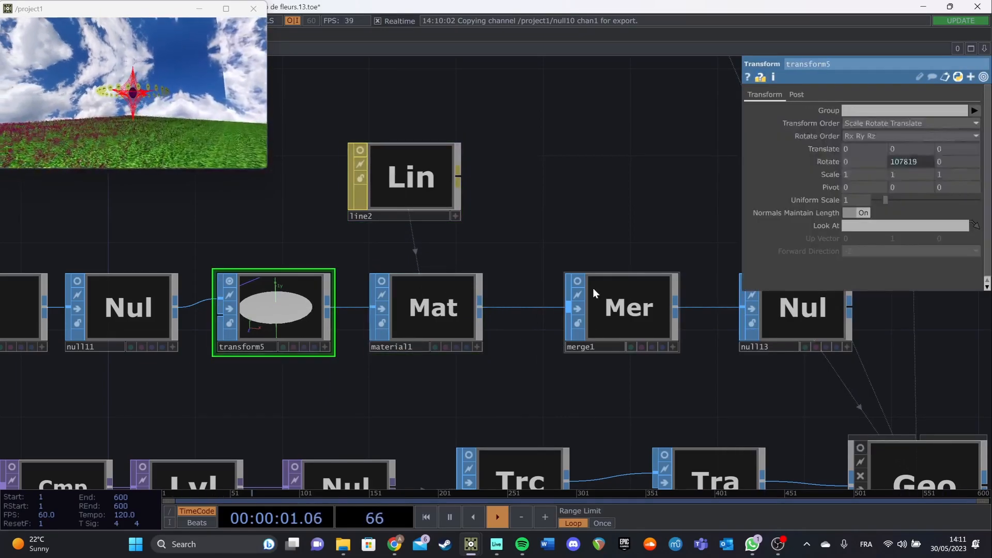
# Turn on merge1's viewer and inspect the merged circle geometry up close.
pyautogui.click(578, 282)
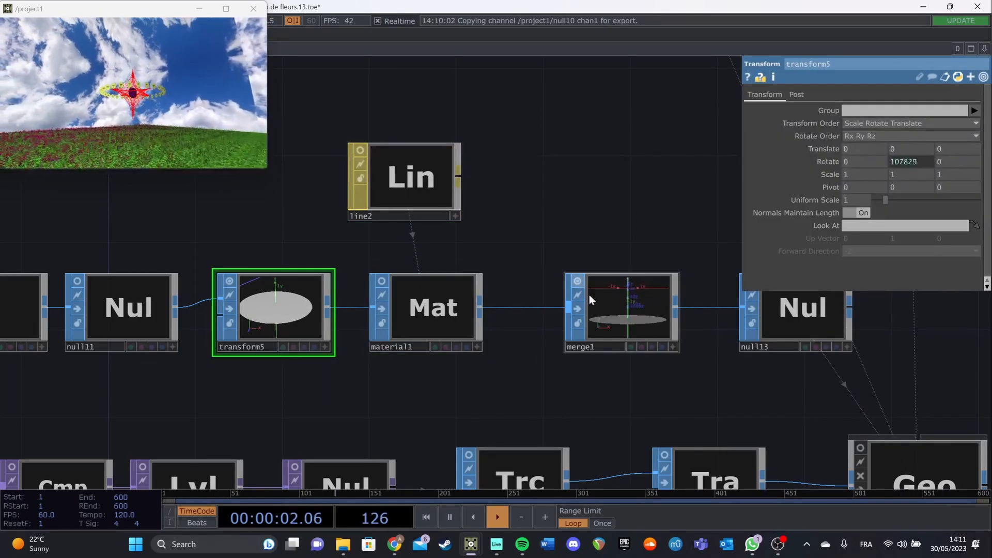
pyautogui.click(672, 346)
pyautogui.scroll(3, 650, 329)
pyautogui.scroll(5, 650, 328)
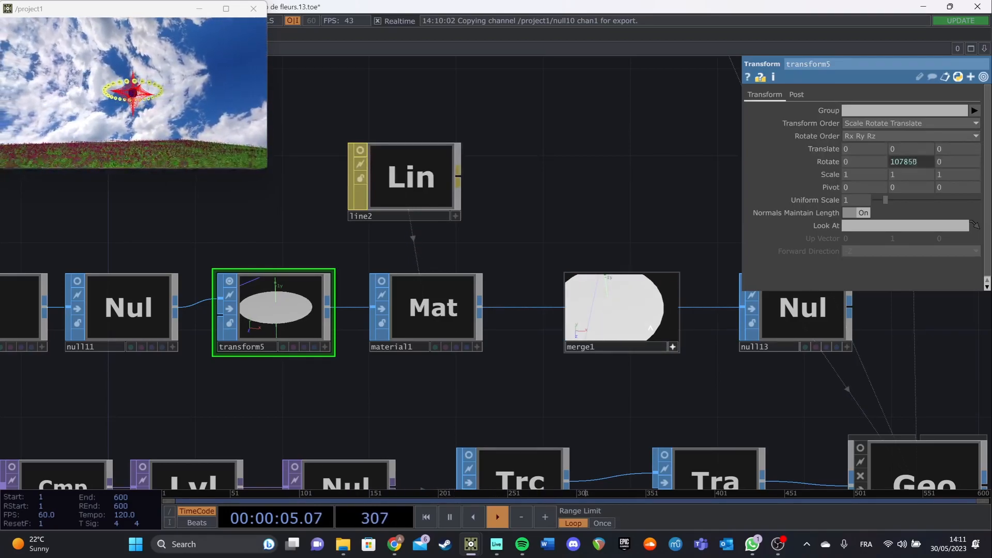
pyautogui.scroll(-2, 652, 336)
pyautogui.scroll(-5, 655, 339)
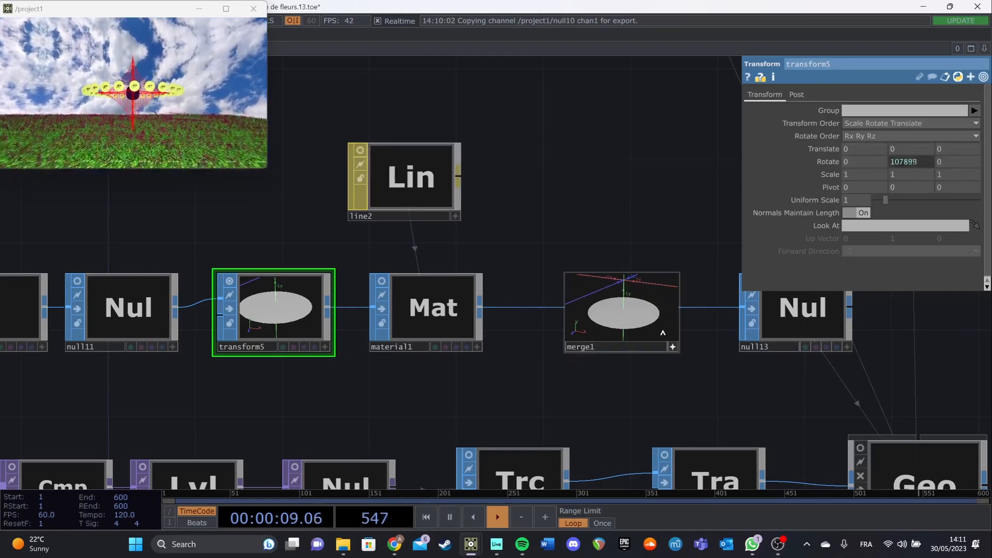
pyautogui.click(672, 346)
# Delete the merge1 operator between material1 and null13.
pyautogui.moveTo(546, 365); pyautogui.dragTo(261, 382)
pyautogui.click(512, 320)
pyautogui.moveTo(506, 401); pyautogui.dragTo(687, 327)
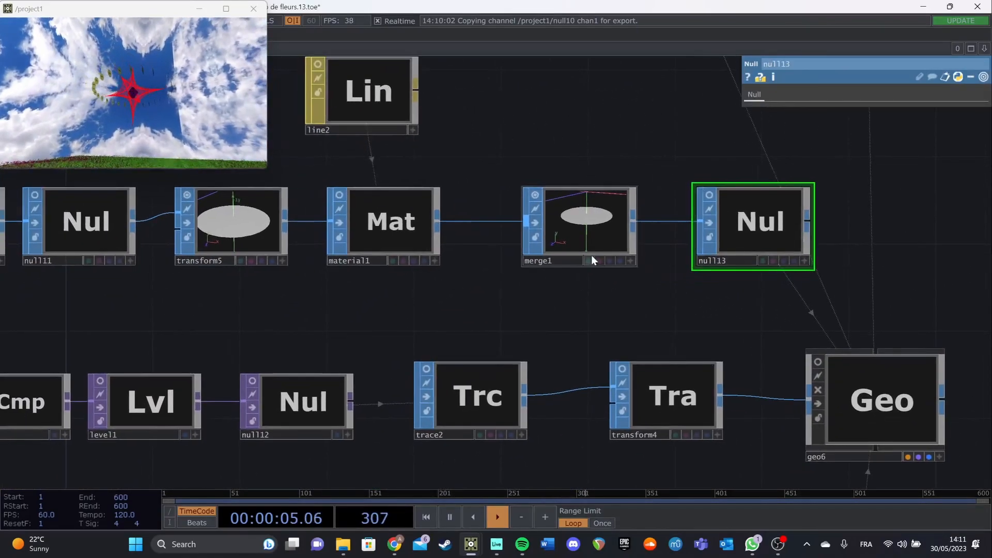
pyautogui.click(586, 235)
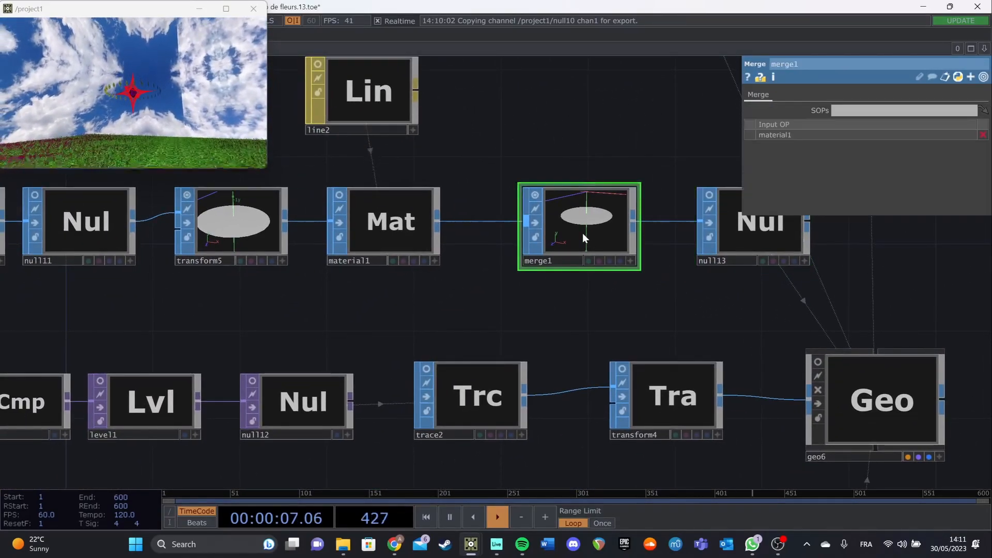
pyautogui.press('Delete')
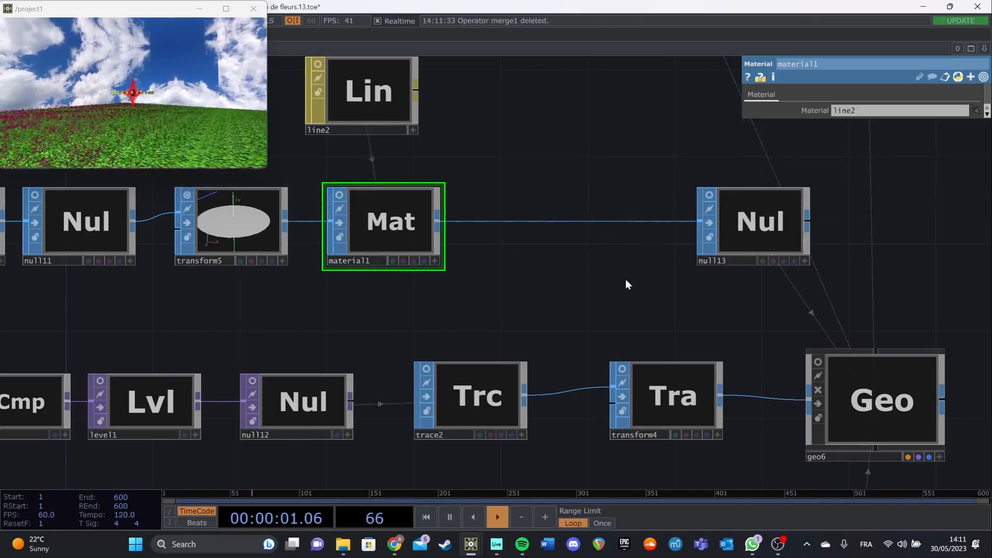
# Preview the source image loaded in moviefilein4 and check crop2's crop parameters.
pyautogui.moveTo(505, 267); pyautogui.dragTo(707, 257)
pyautogui.moveTo(541, 283); pyautogui.dragTo(643, 280)
pyautogui.moveTo(482, 284); pyautogui.dragTo(609, 278)
pyautogui.moveTo(453, 275); pyautogui.dragTo(743, 271)
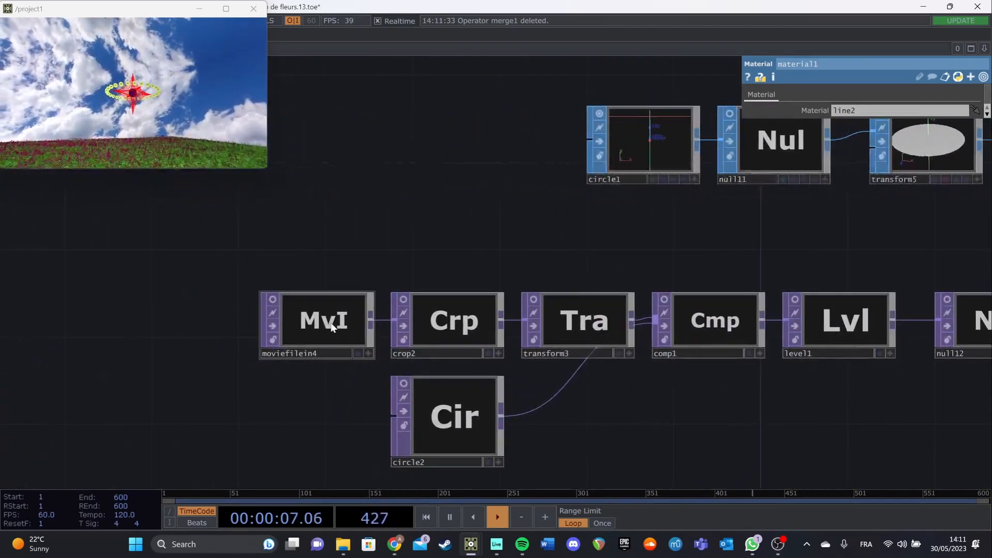
pyautogui.click(349, 322)
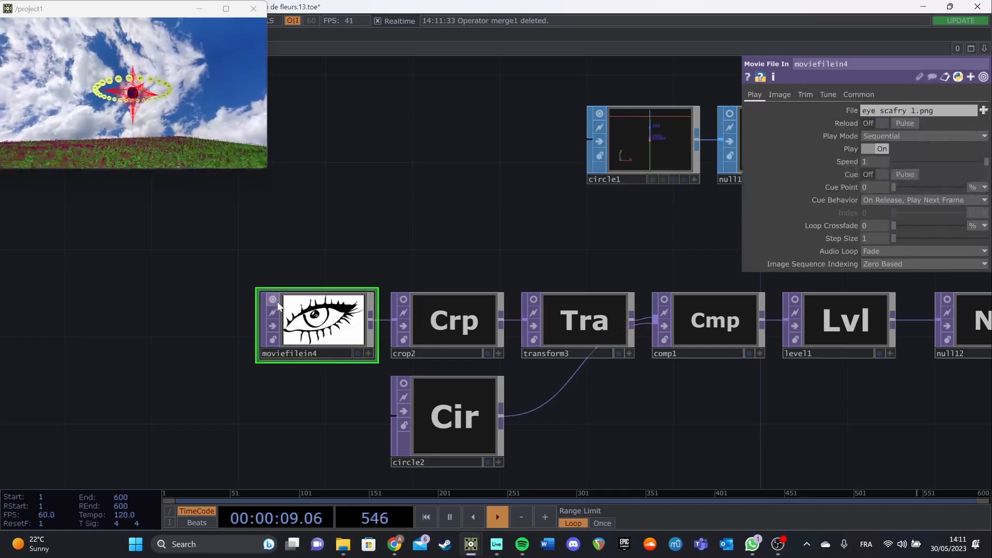
pyautogui.click(423, 318)
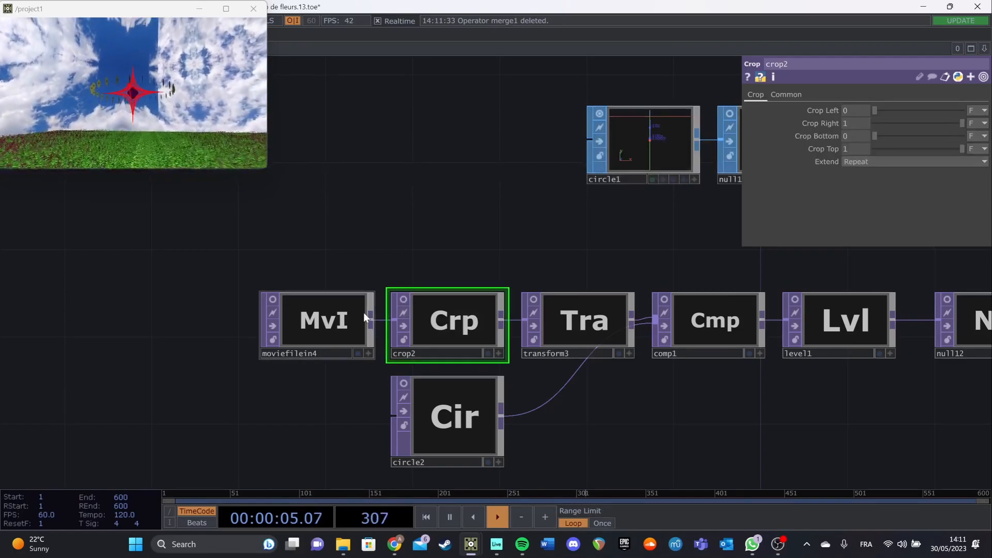
pyautogui.click(345, 315)
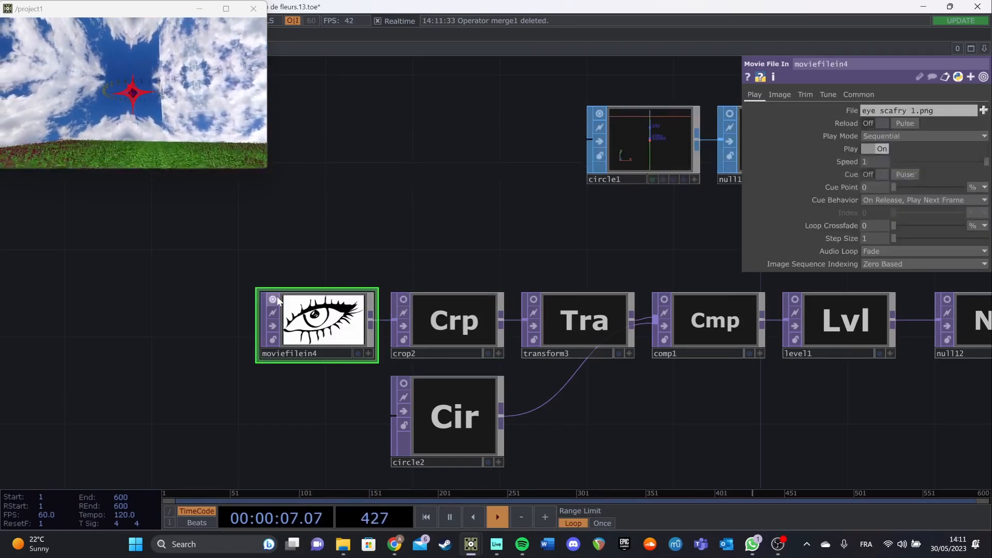
# Delete crop2 and move transform3 closer to moviefilein4.
pyautogui.click(436, 326)
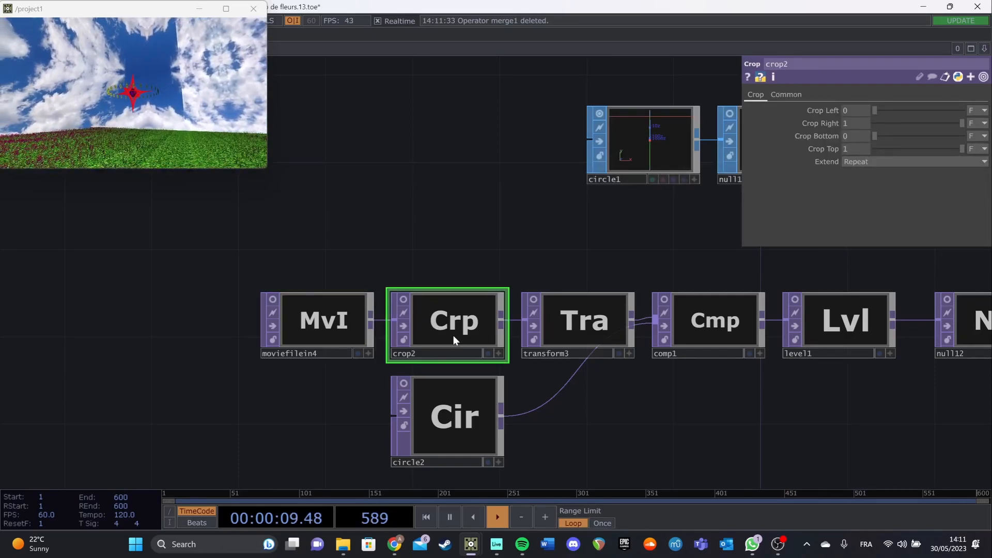
pyautogui.press('Delete')
pyautogui.moveTo(422, 342); pyautogui.dragTo(298, 290)
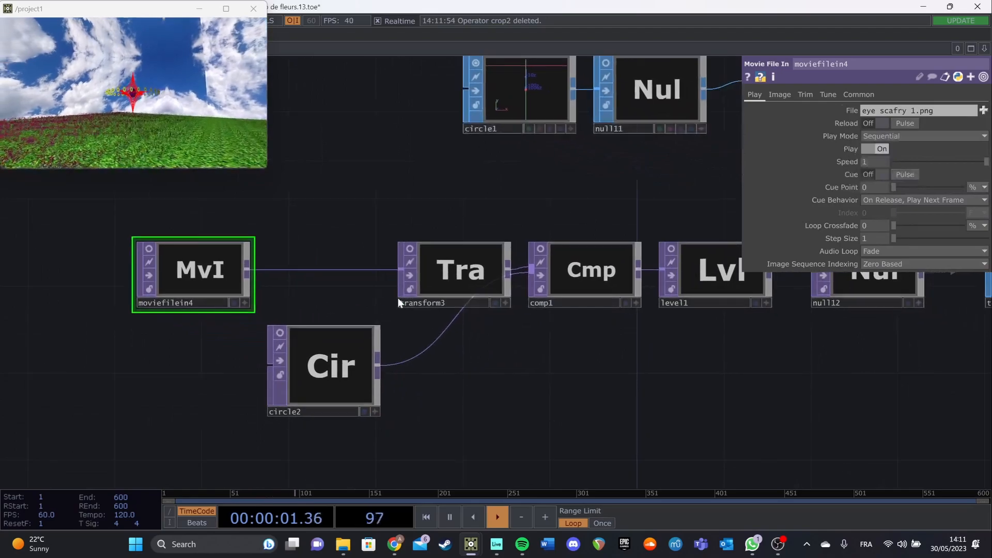
pyautogui.moveTo(462, 282); pyautogui.dragTo(377, 277)
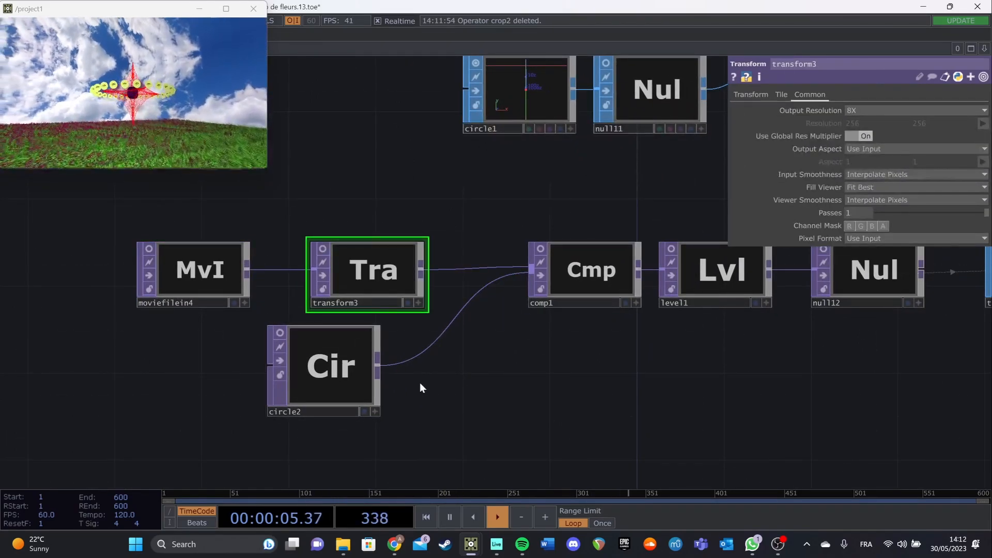
# Examine circle2's output resolution and its radius, color and border parameters.
pyautogui.click(295, 345)
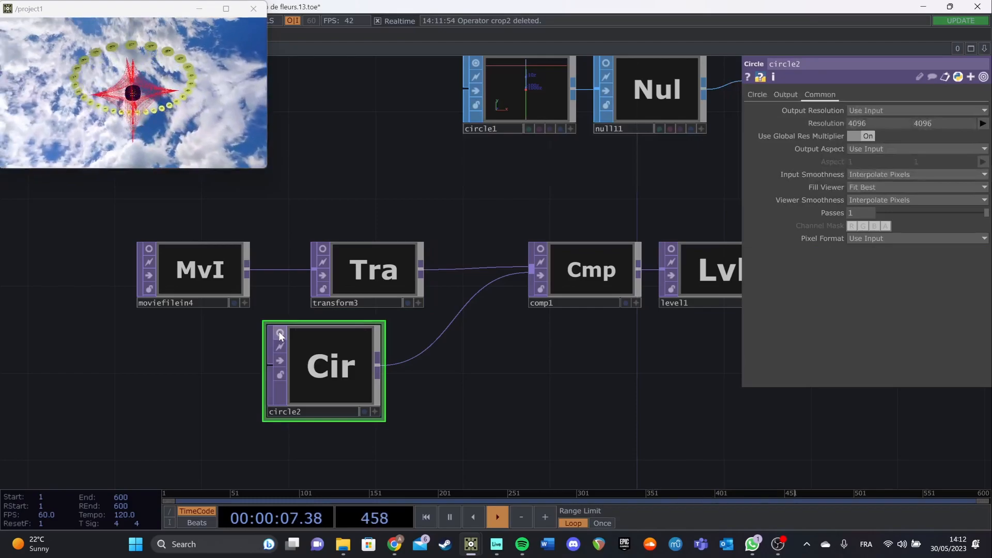
pyautogui.click(574, 272)
pyautogui.click(316, 393)
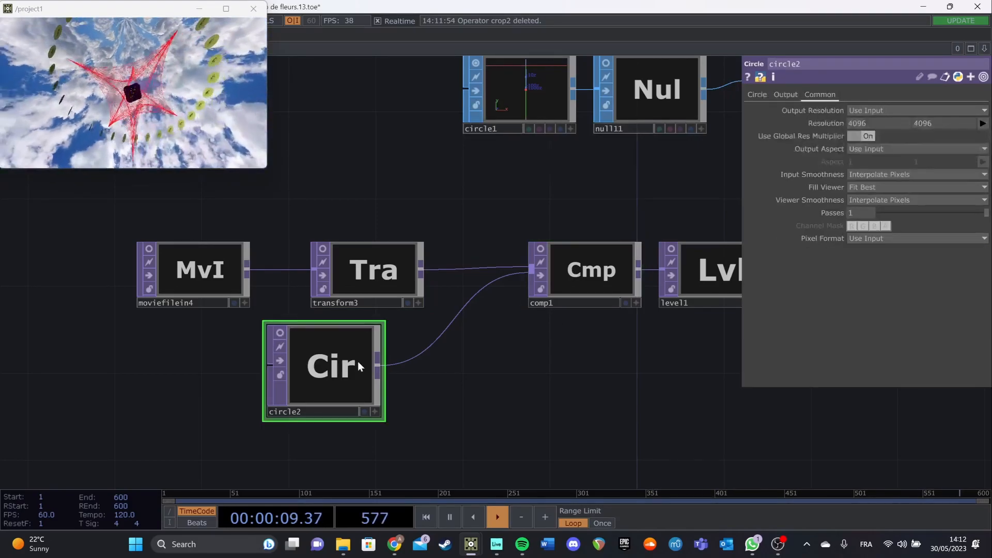
pyautogui.click(756, 95)
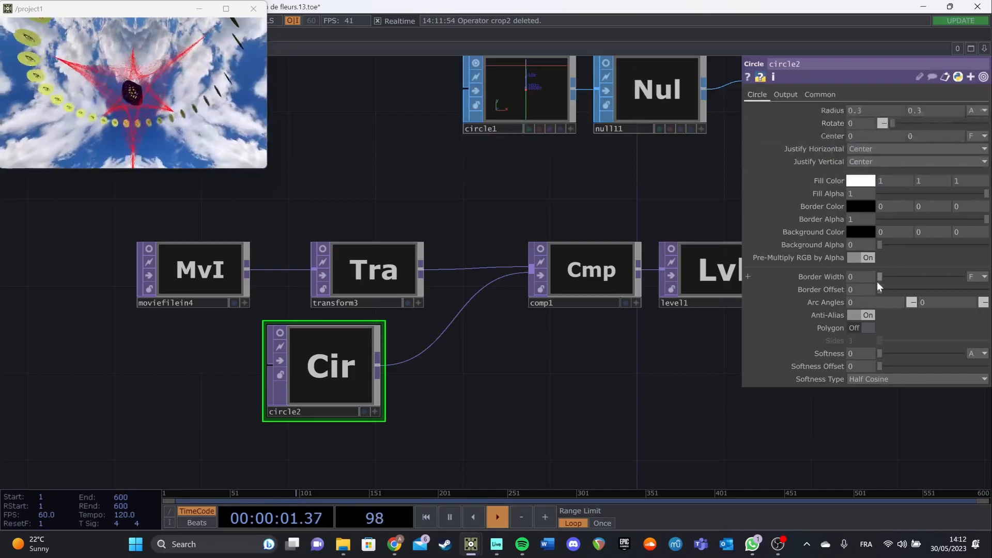
# Preview transform3's scaled eye image and review its output resolution options and transform settings.
pyautogui.click(368, 273)
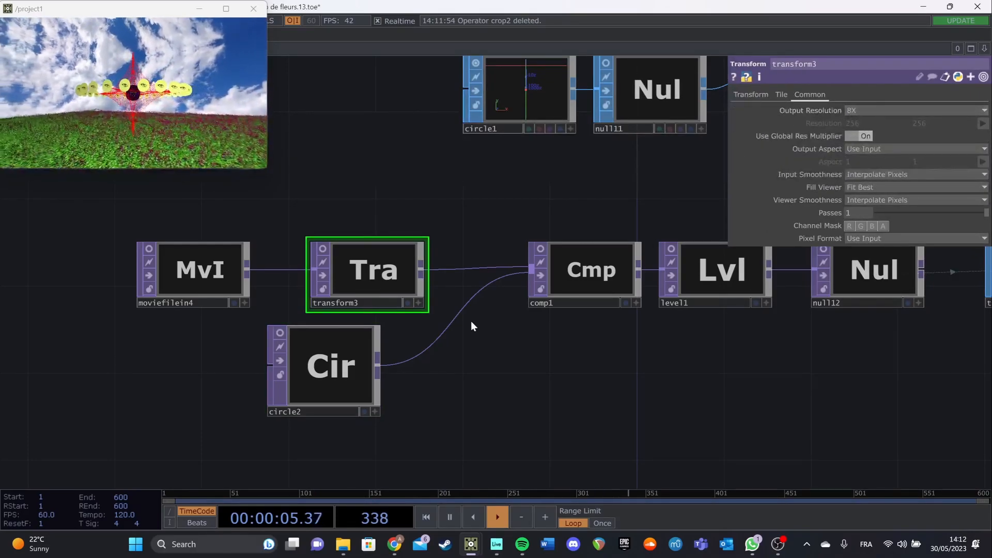
pyautogui.scroll(5, 404, 270)
pyautogui.moveTo(537, 219); pyautogui.dragTo(513, 301)
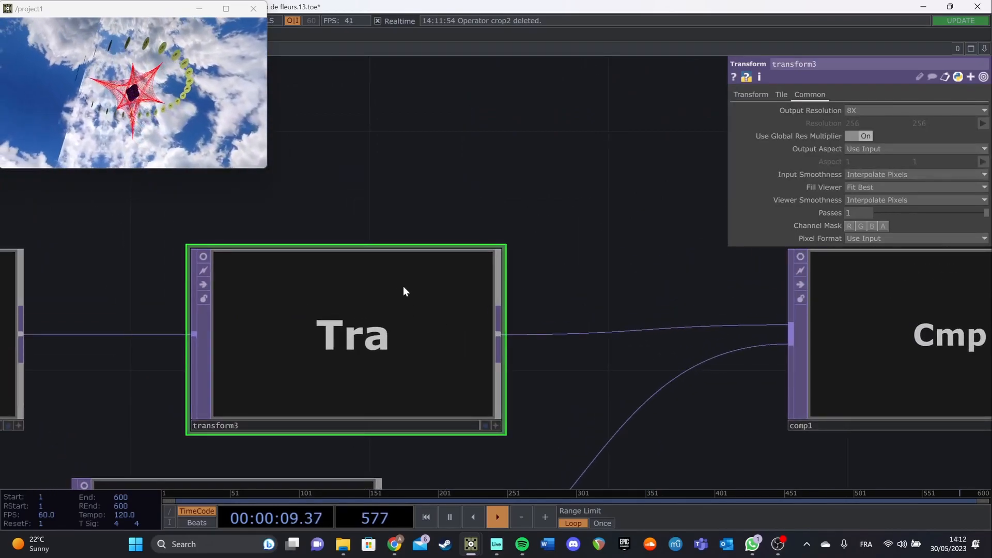
pyautogui.click(203, 257)
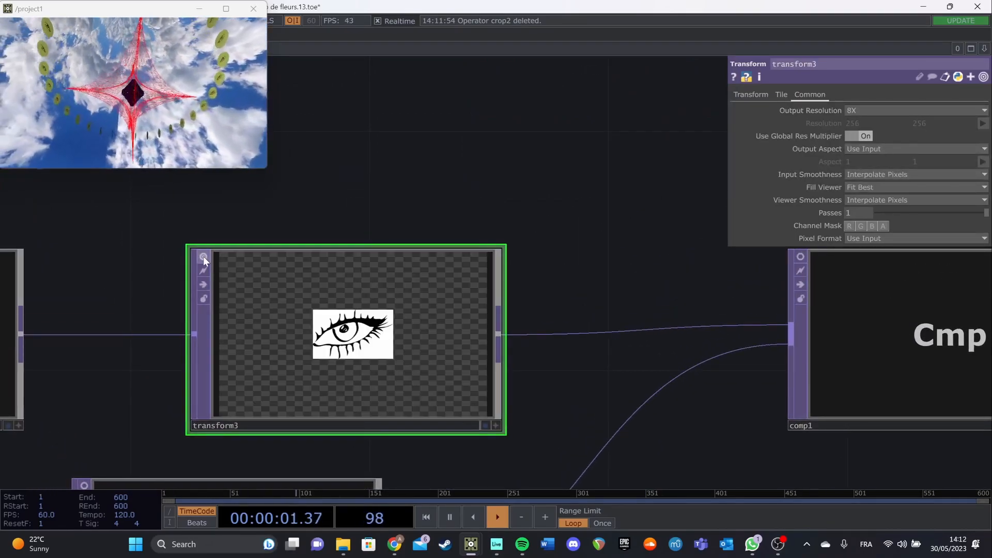
pyautogui.click(203, 257)
pyautogui.click(866, 111)
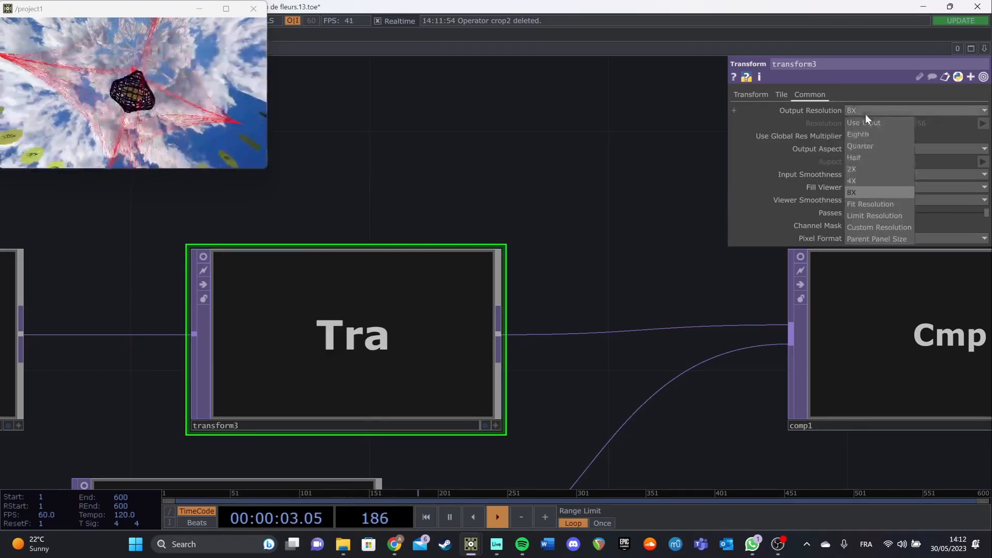
pyautogui.click(868, 191)
pyautogui.click(752, 94)
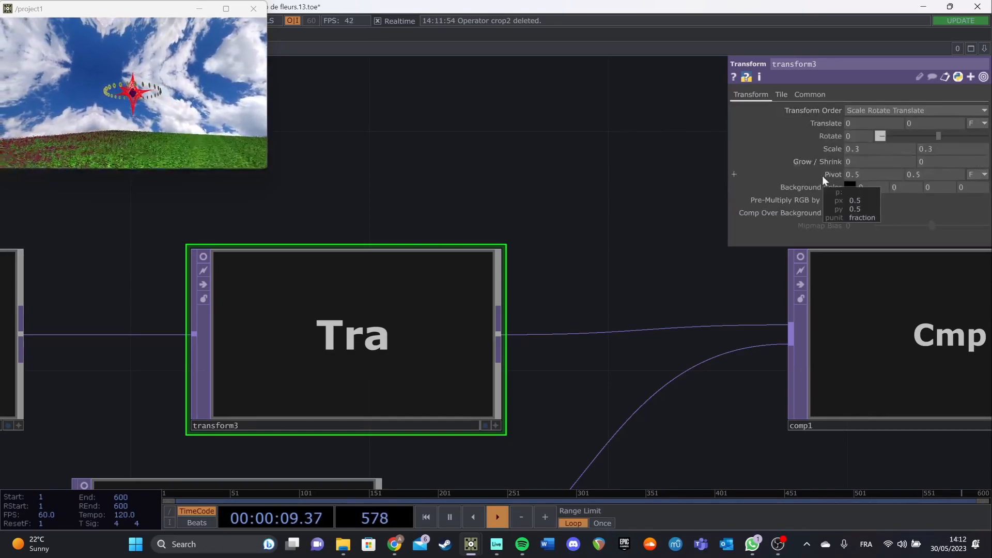
# Check comp1's composite operation and inputs, and turn on its viewer.
pyautogui.hscroll(10, 730, 283)
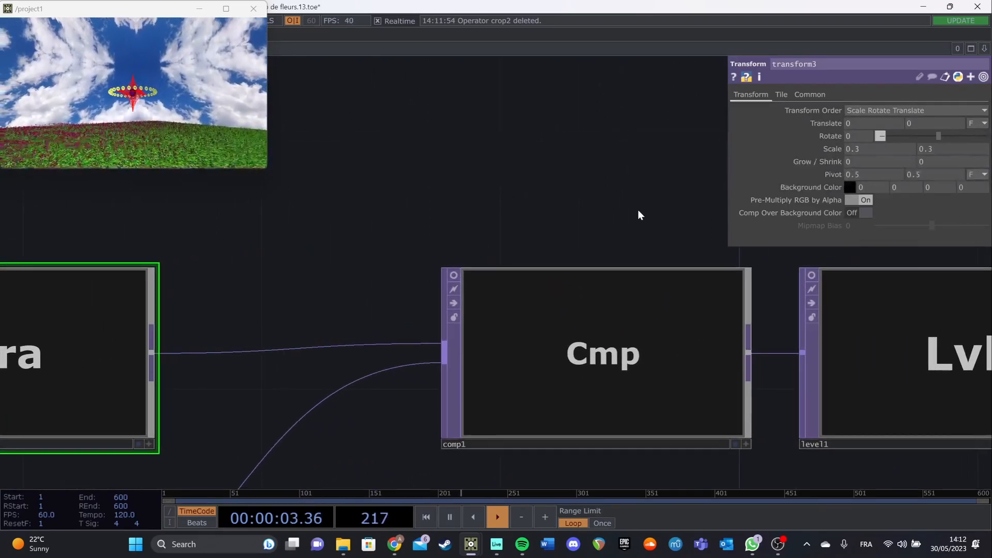
pyautogui.hscroll(4, 644, 215)
pyautogui.click(505, 370)
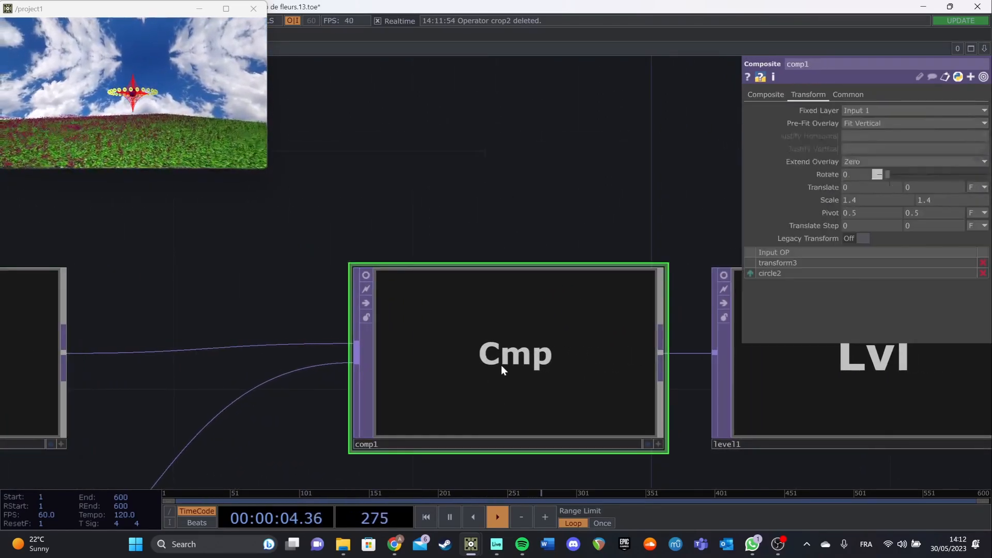
pyautogui.click(765, 94)
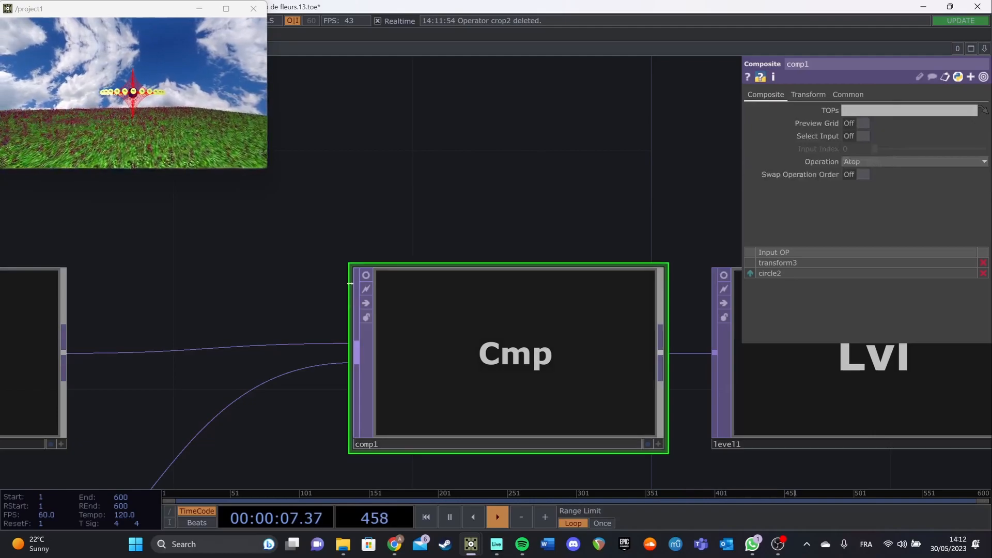
pyautogui.click(366, 275)
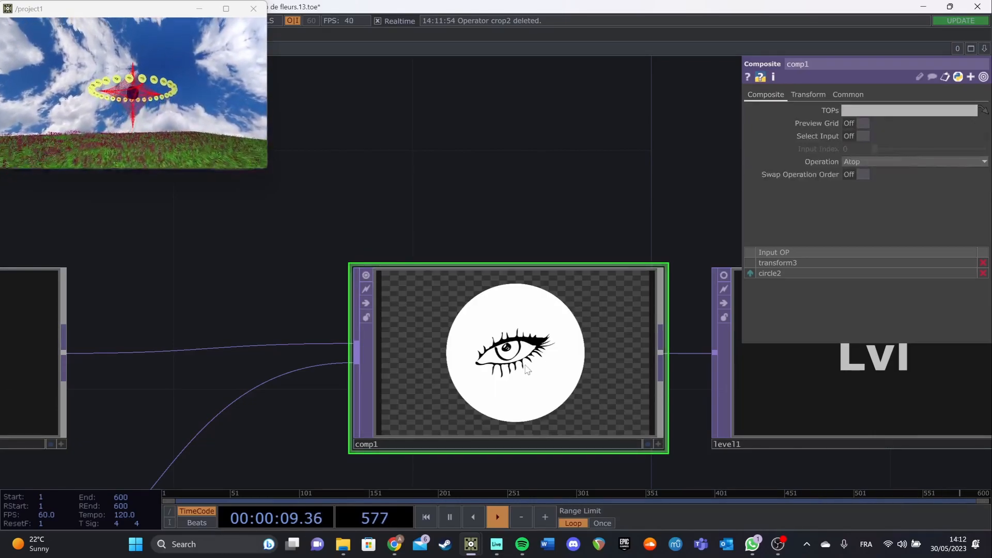
# Preview level1's output and check its brightness, gamma and contrast settings.
pyautogui.hscroll(4, 494, 257)
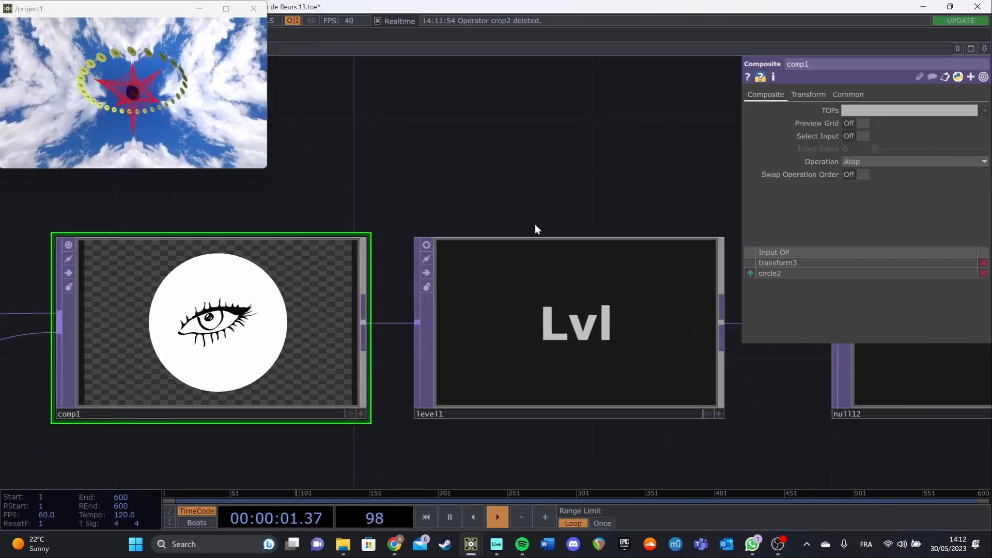
pyautogui.click(412, 255)
pyautogui.click(429, 251)
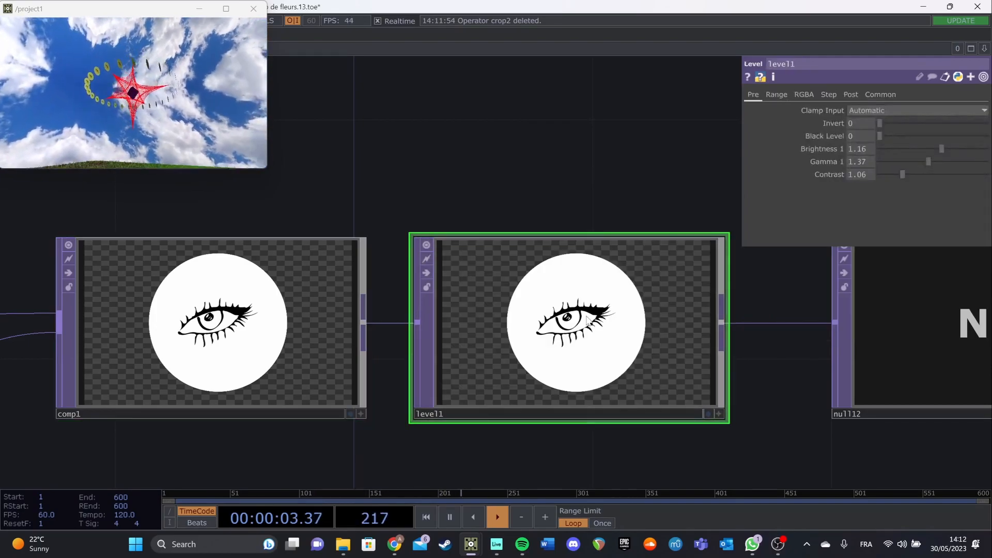
pyautogui.click(428, 247)
# Preview the composited eye image in null12, leaving its viewer off again.
pyautogui.hscroll(4, 540, 199)
pyautogui.moveTo(662, 219); pyautogui.dragTo(391, 225)
pyautogui.scroll(-2, 395, 224)
pyautogui.moveTo(624, 232); pyautogui.dragTo(559, 232)
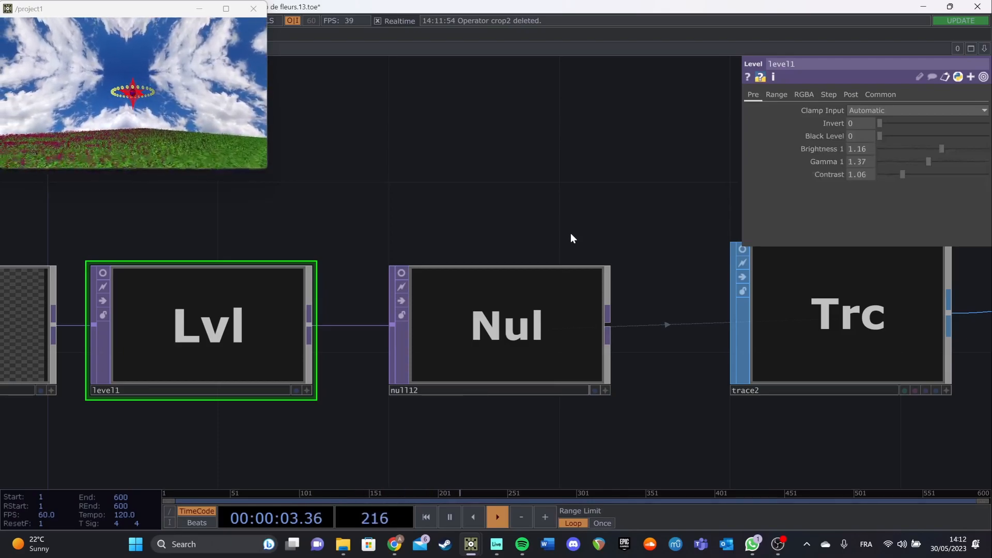
pyautogui.click(474, 335)
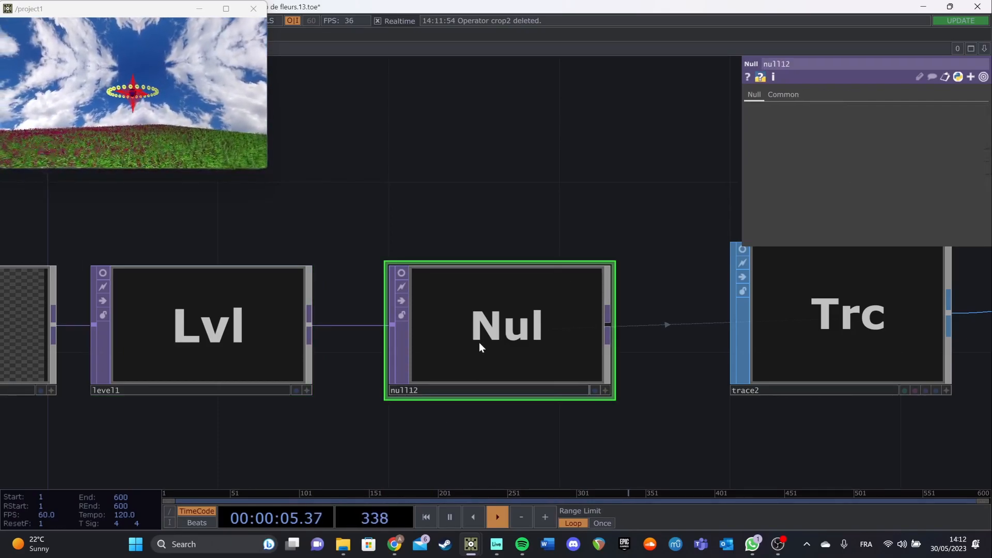
pyautogui.click(400, 274)
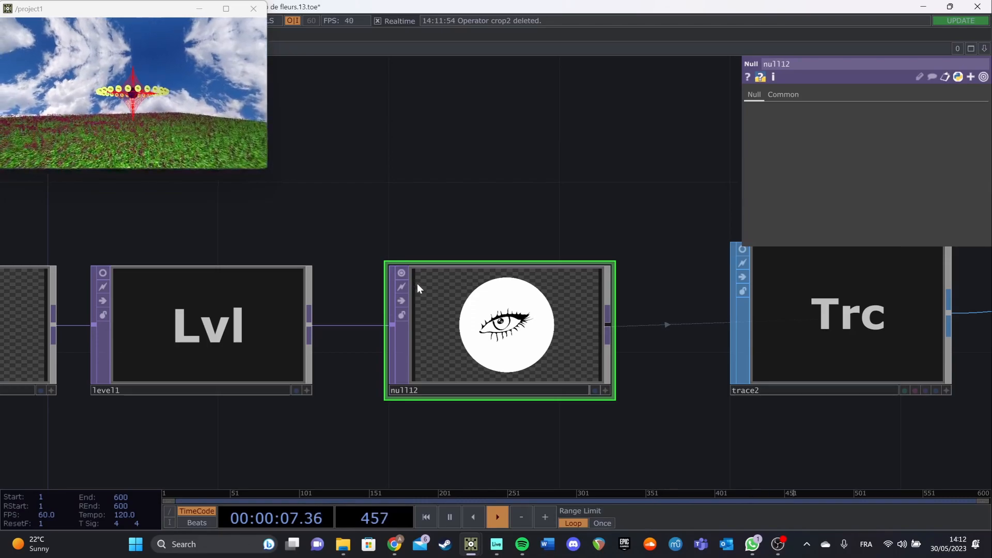
pyautogui.click(404, 273)
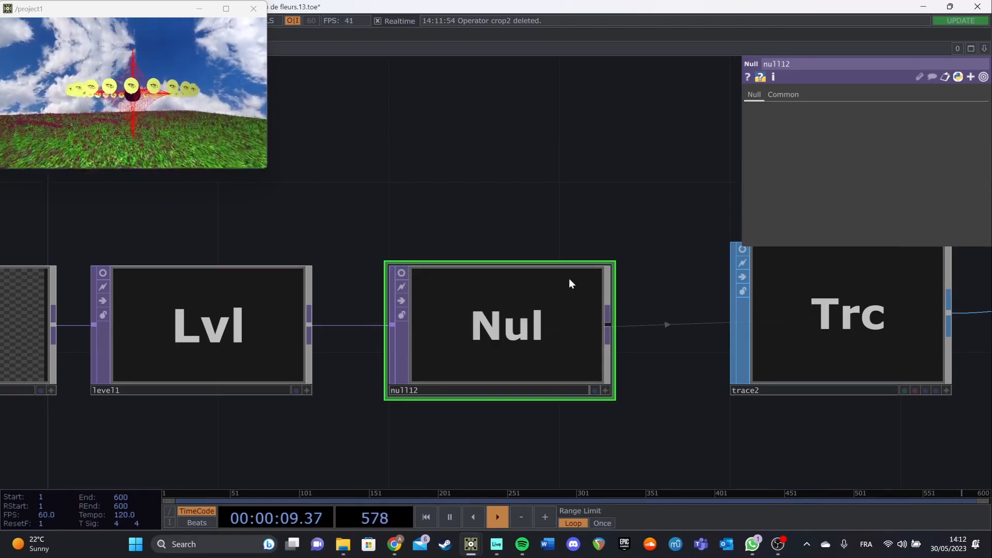
# Check trace2's filter and trace parameters, and turn on its viewer.
pyautogui.moveTo(659, 283); pyautogui.dragTo(508, 293)
pyautogui.click(708, 330)
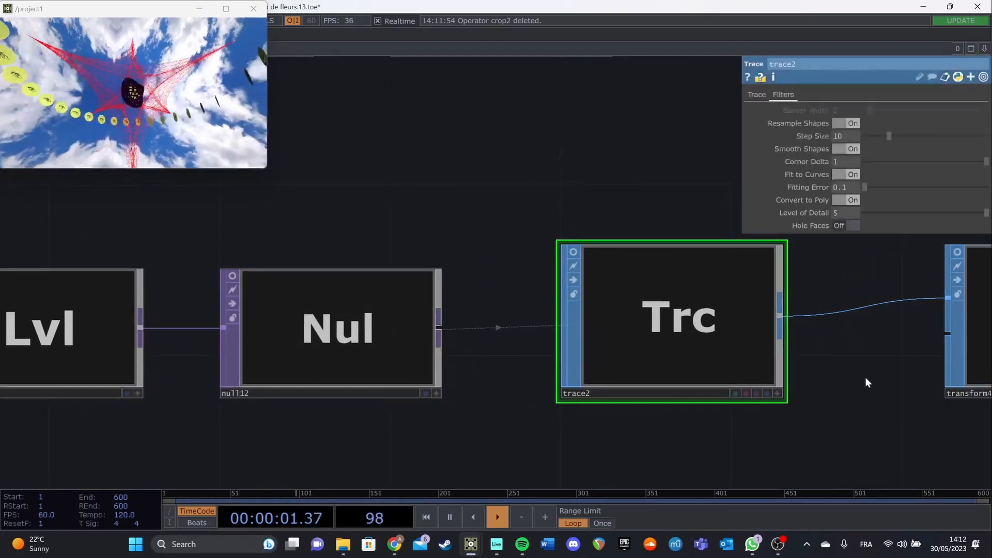
pyautogui.moveTo(827, 357); pyautogui.dragTo(685, 376)
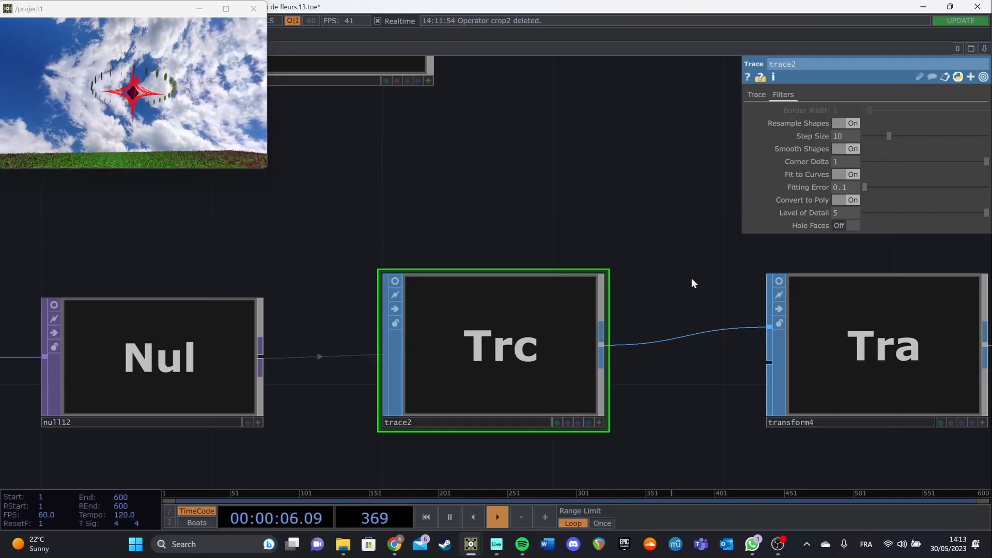
pyautogui.moveTo(685, 272); pyautogui.dragTo(676, 286)
pyautogui.moveTo(479, 220)
pyautogui.mouseDown()
pyautogui.moveTo(481, 277)
pyautogui.moveTo(462, 201)
pyautogui.mouseUp()
pyautogui.click(757, 95)
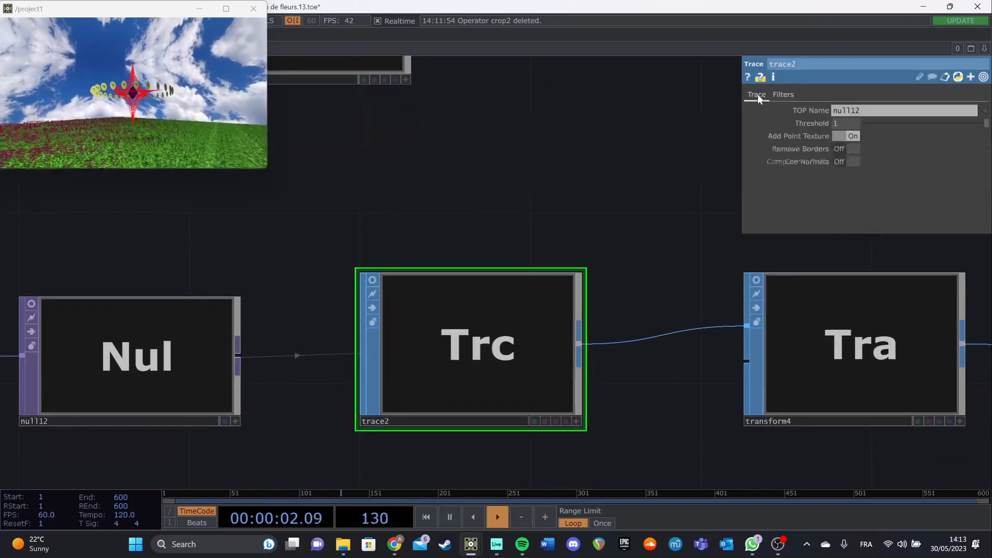
pyautogui.click(372, 281)
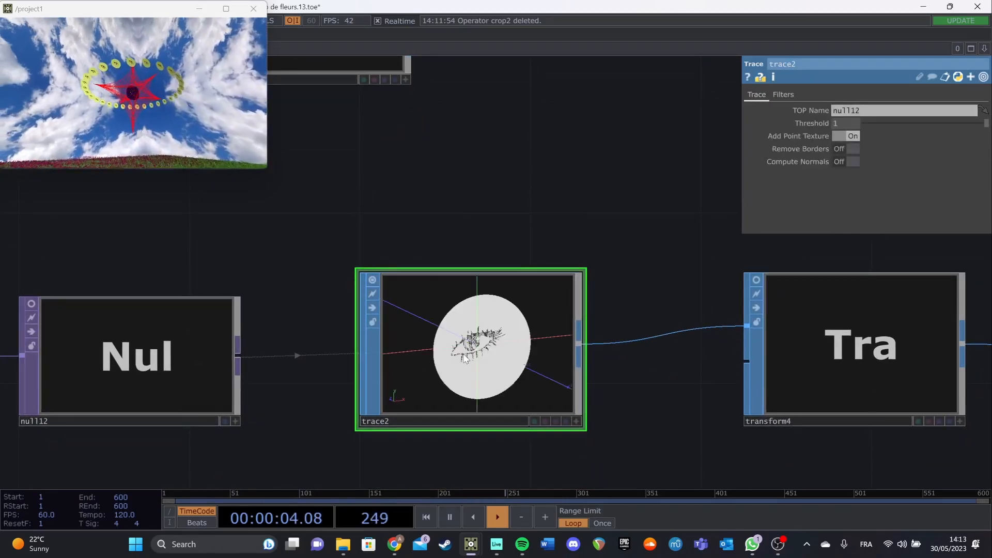
# Examine the traced eye geometry in trace2 up close and review its threshold and filter parameters.
pyautogui.scroll(10, 472, 358)
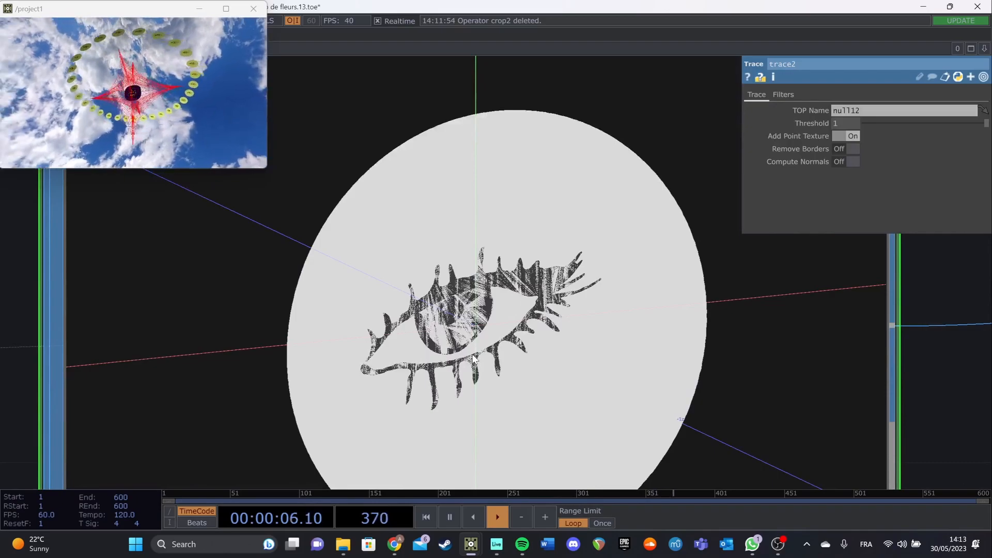
pyautogui.scroll(-5, 473, 358)
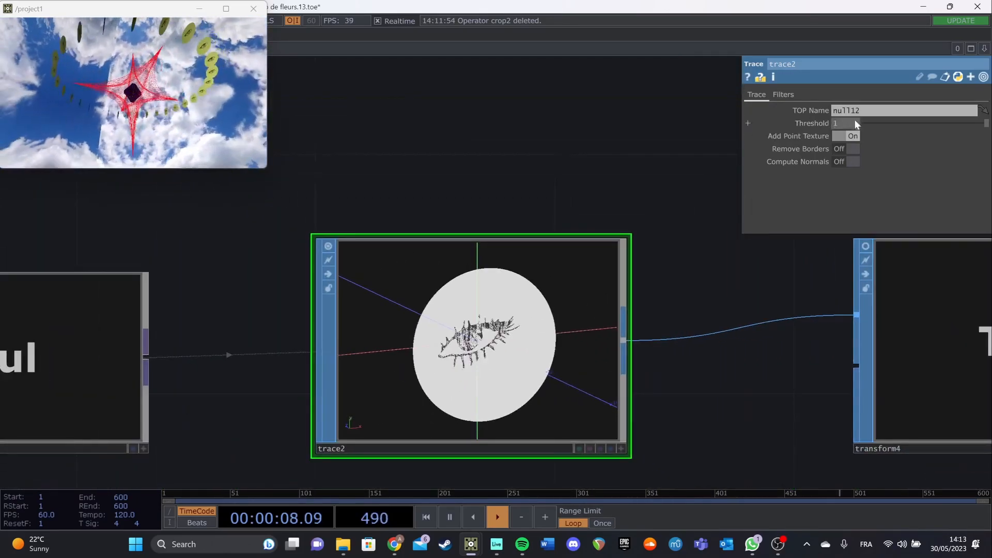
pyautogui.click(787, 94)
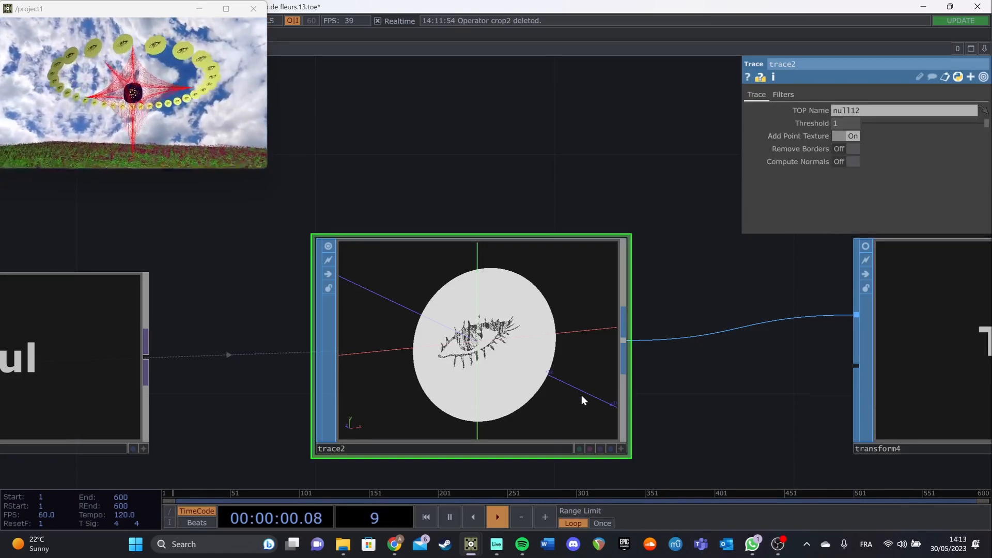
# Preview transform4, check its Transform and Post parameters, and delete the operator from the eye chain.
pyautogui.scroll(-5, 581, 399)
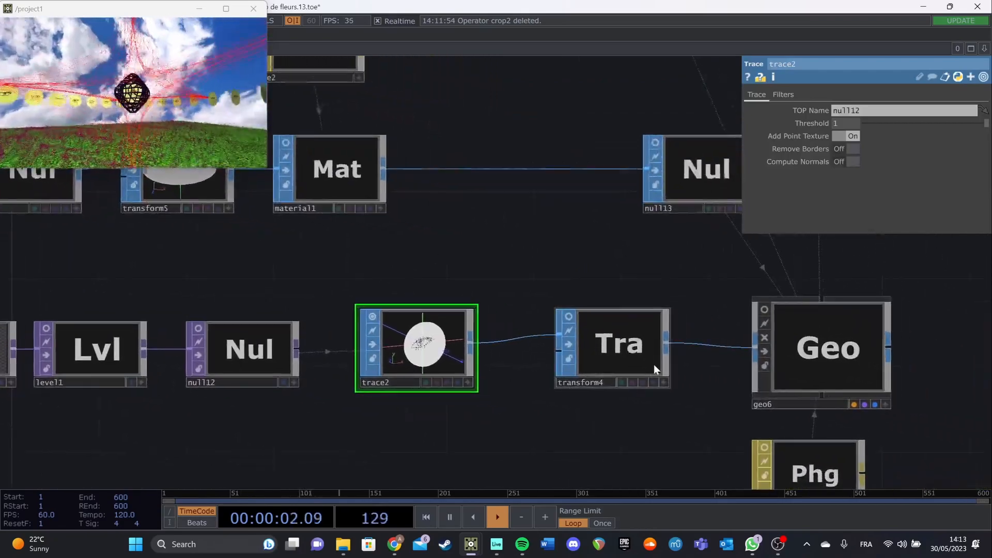
pyautogui.click(588, 334)
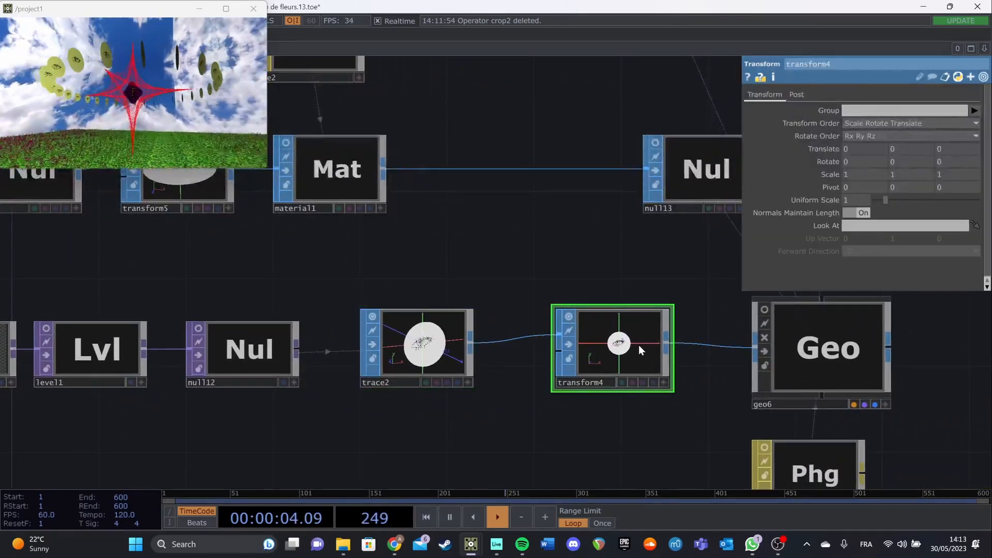
pyautogui.scroll(4, 639, 346)
pyautogui.click(798, 95)
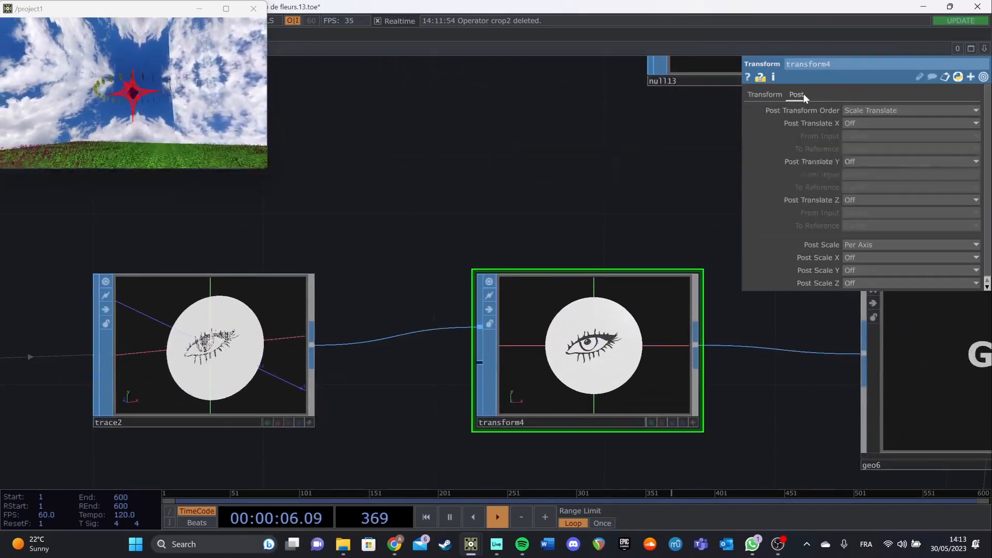
pyautogui.click(765, 95)
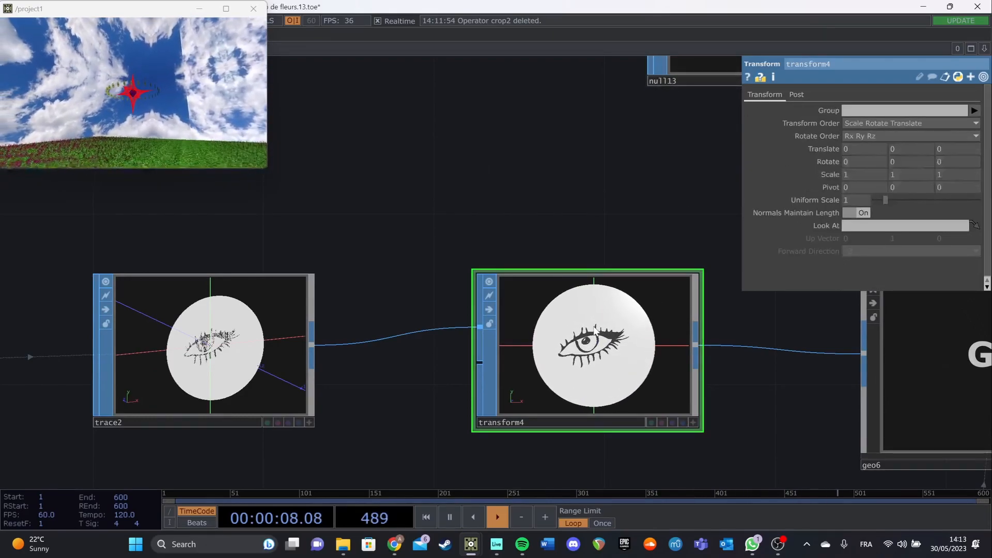
pyautogui.press('Delete')
# Check the instancing parameters of geo6, which receives the traced eye.
pyautogui.moveTo(736, 426); pyautogui.dragTo(431, 398)
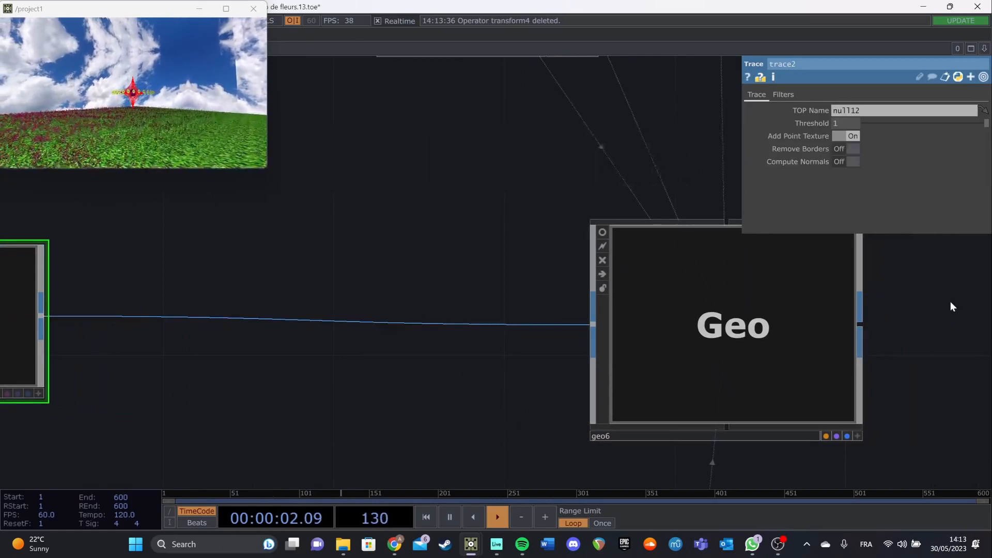
pyautogui.moveTo(904, 315); pyautogui.dragTo(749, 308)
pyautogui.moveTo(817, 317); pyautogui.dragTo(753, 255)
pyautogui.moveTo(780, 387); pyautogui.dragTo(777, 361)
pyautogui.moveTo(768, 328); pyautogui.dragTo(728, 300, button='middle')
pyautogui.moveTo(753, 311); pyautogui.dragTo(711, 361)
pyautogui.click(643, 347)
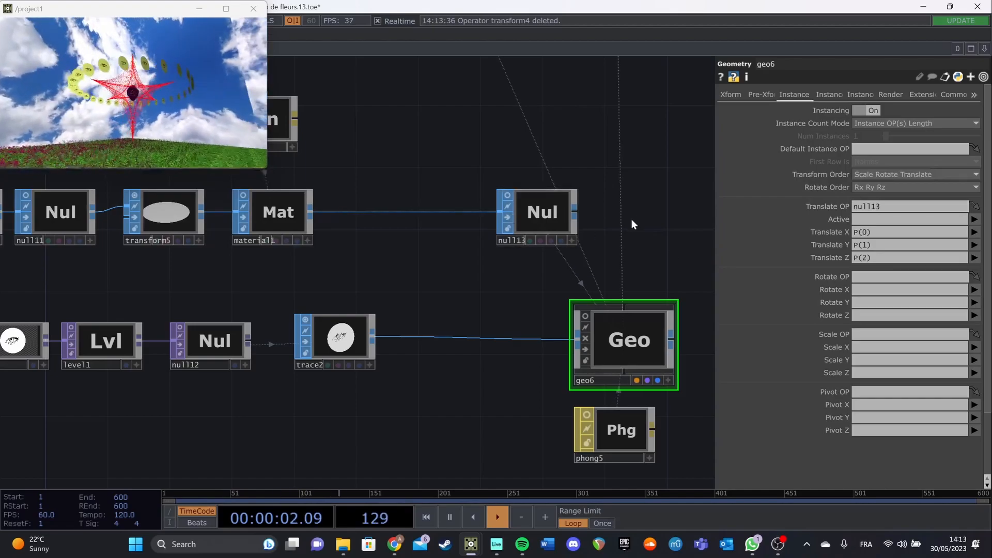
# Shift null13 slightly toward material1, turn on its viewer and inspect its points.
pyautogui.moveTo(631, 219); pyautogui.dragTo(601, 225)
pyautogui.click(502, 221)
pyautogui.moveTo(501, 220); pyautogui.dragTo(471, 220)
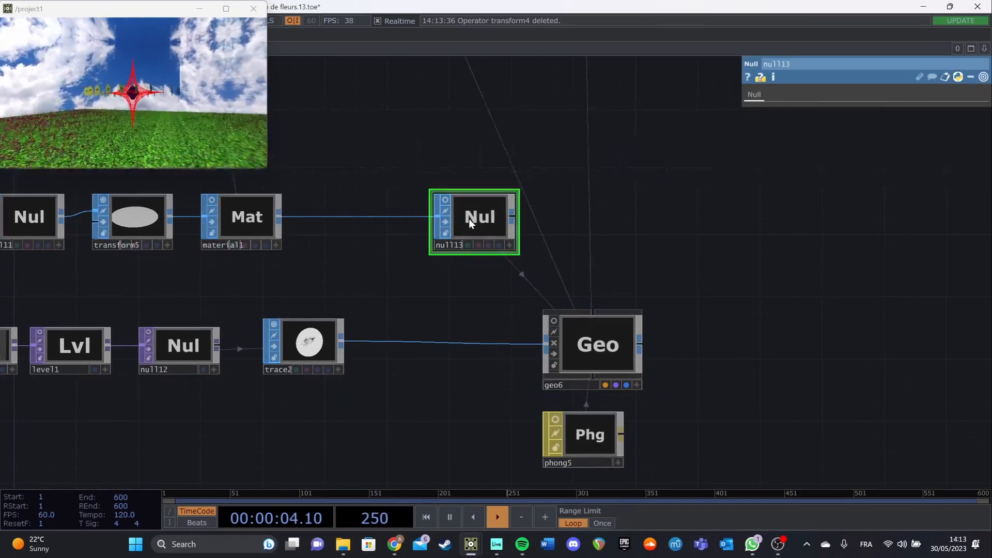
pyautogui.scroll(8, 532, 266)
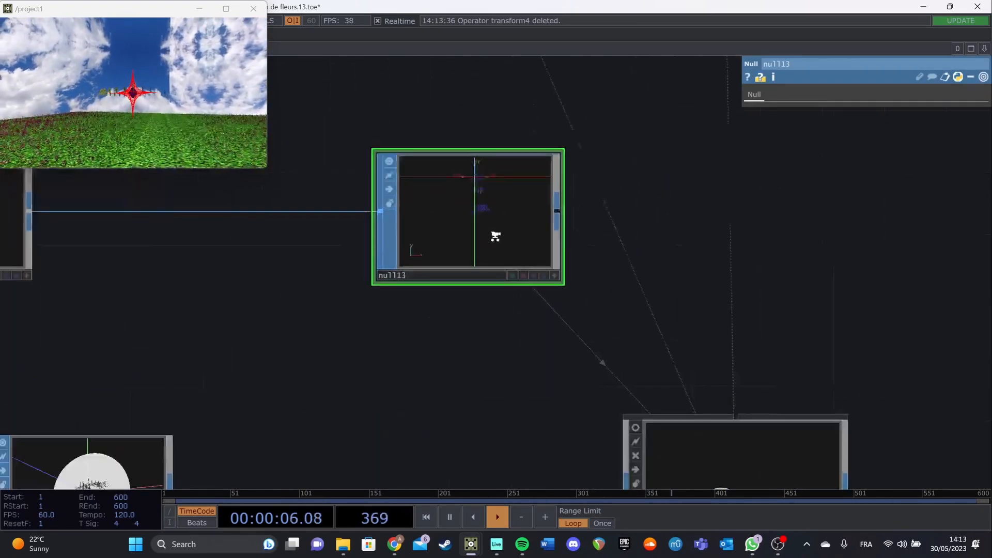
pyautogui.click(594, 307)
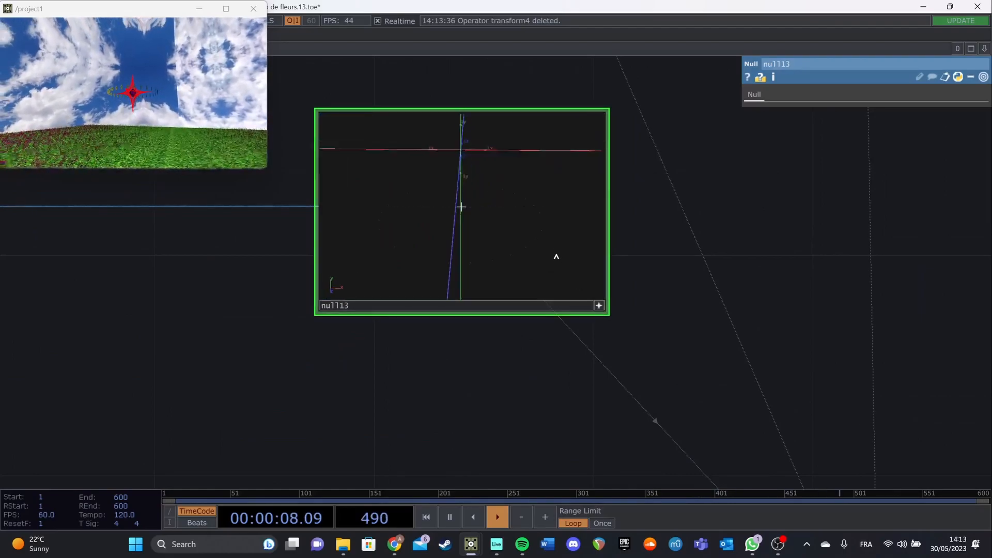
pyautogui.click(594, 306)
pyautogui.scroll(-8, 399, 290)
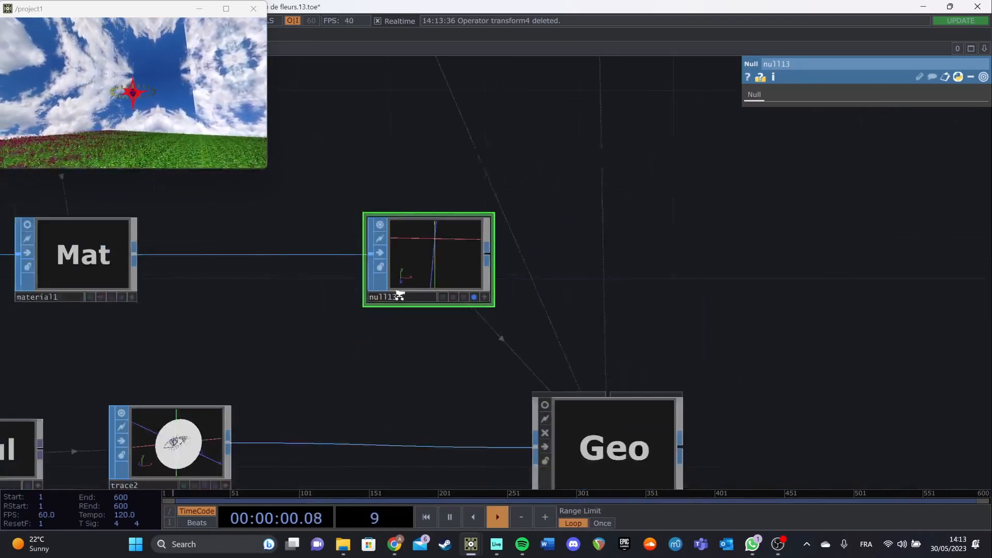
# Check the material assigned in material1 and open the parameters of the line2 material.
pyautogui.click(209, 275)
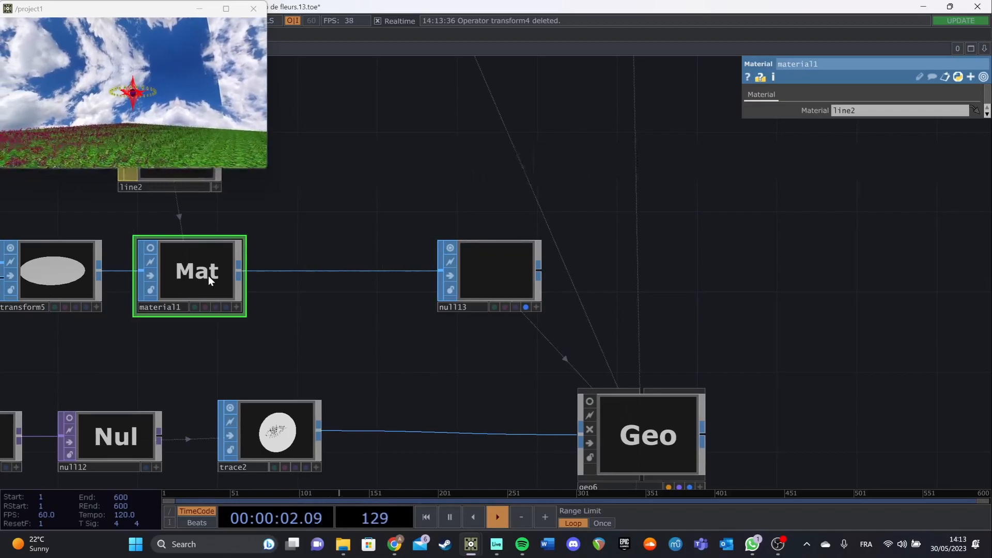
pyautogui.click(151, 248)
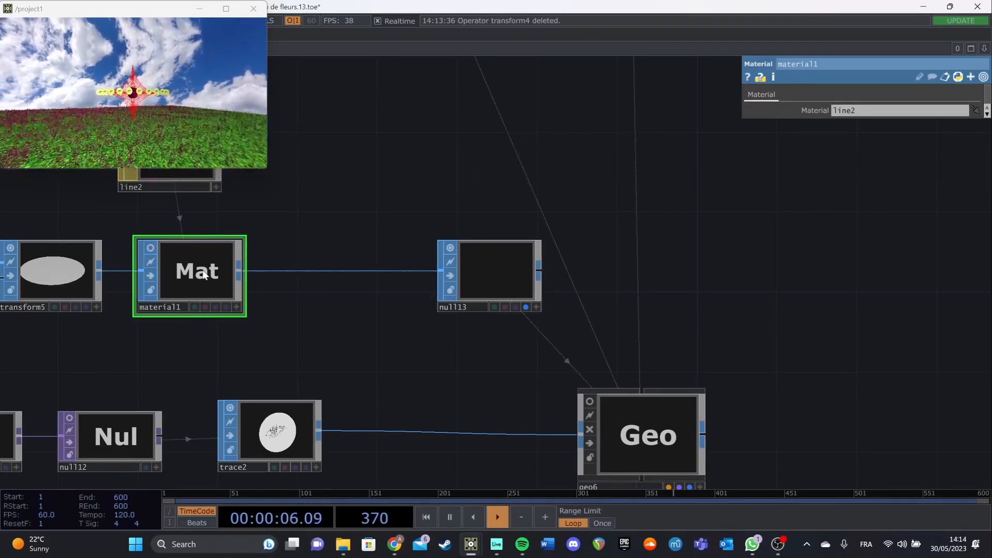
pyautogui.scroll(4, 255, 248)
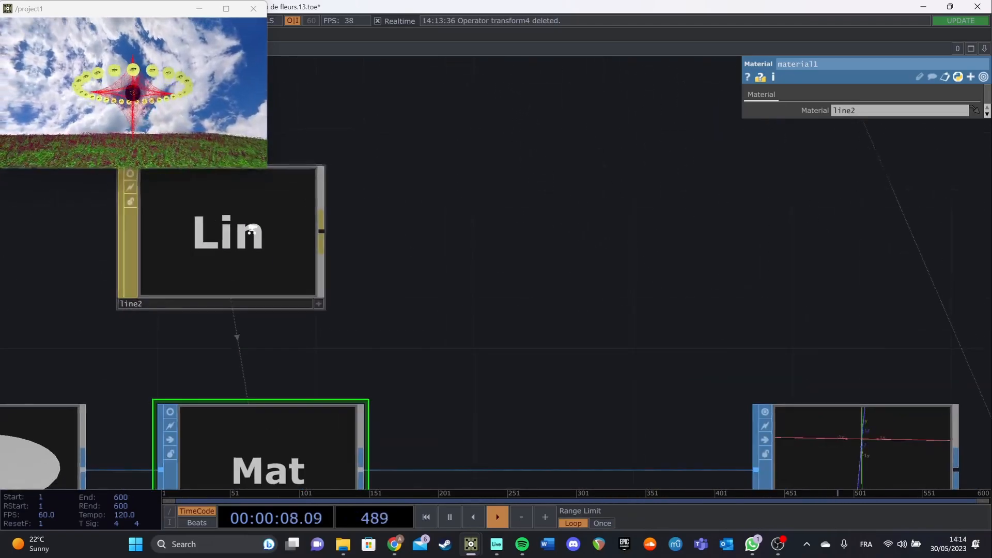
pyautogui.click(253, 234)
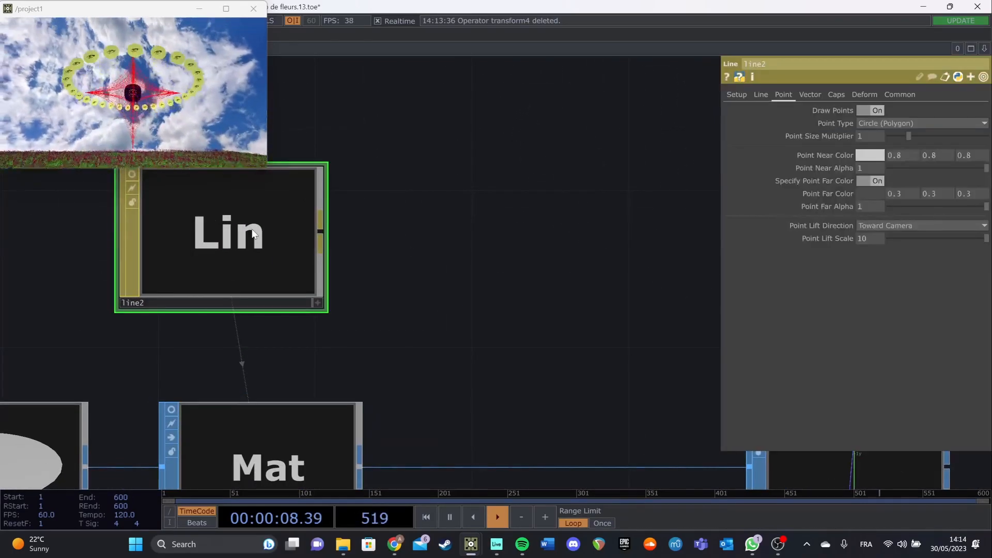
# Try Draw Lines on line2, switch it off again, and check the point drawing settings.
pyautogui.click(758, 93)
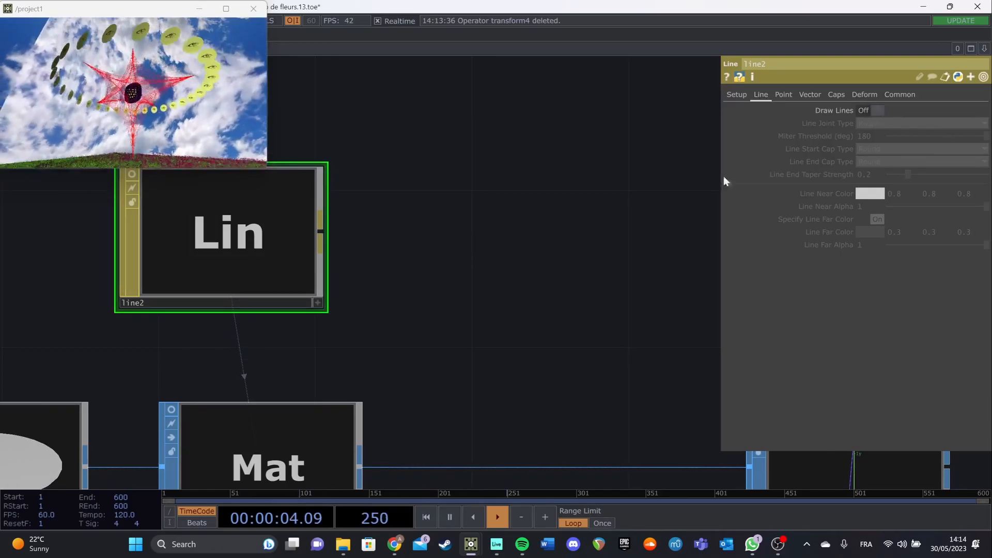
pyautogui.click(876, 112)
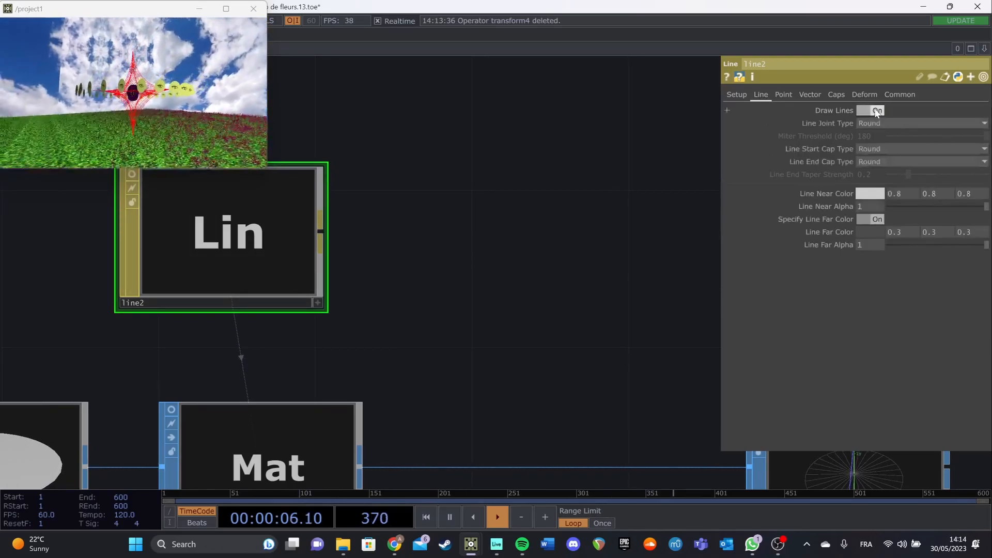
pyautogui.click(876, 111)
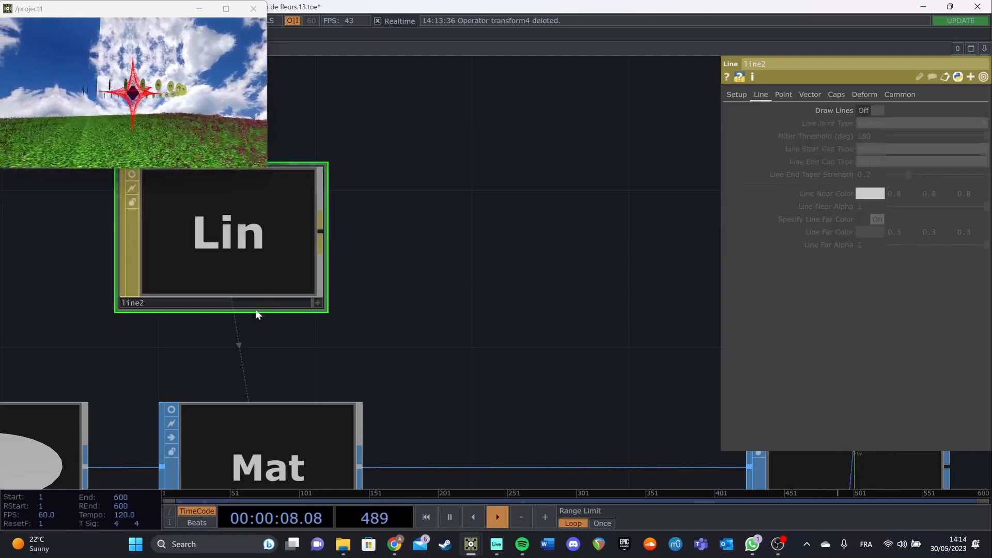
pyautogui.click(778, 98)
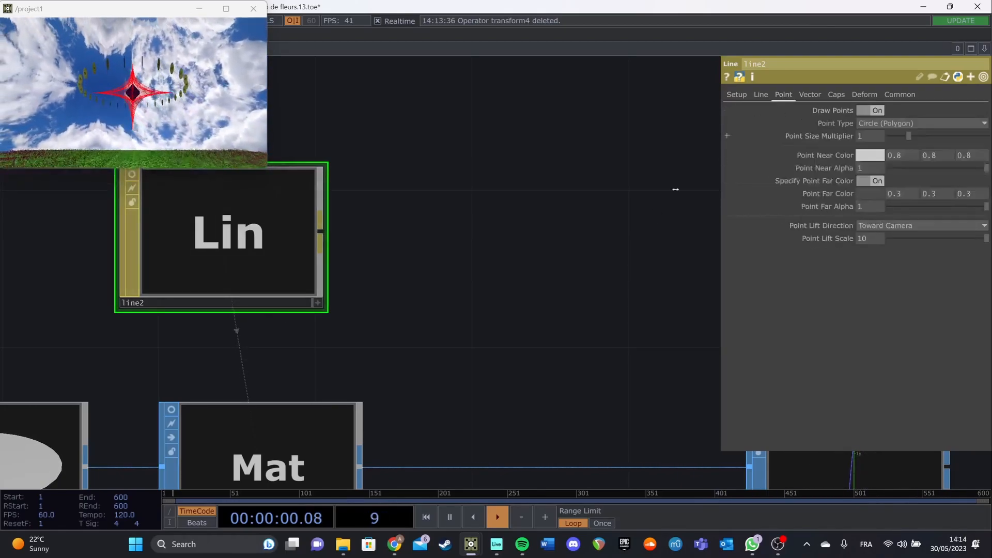
# Examine the circle of points in null13's viewer up close.
pyautogui.moveTo(621, 346); pyautogui.dragTo(414, 230)
pyautogui.moveTo(629, 272); pyautogui.dragTo(440, 235)
pyautogui.scroll(3, 468, 239)
pyautogui.scroll(2, 471, 239)
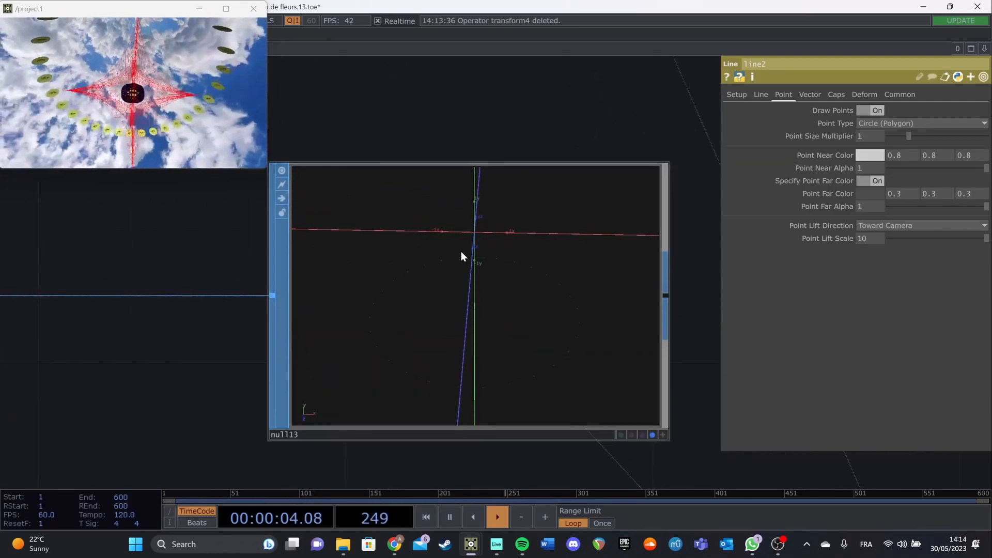
# Review the Translate OP and the translate X, Y and Z attributes in geo6's instancing parameters.
pyautogui.scroll(-3, 538, 318)
pyautogui.moveTo(597, 368); pyautogui.dragTo(379, 186)
pyautogui.scroll(2, 594, 447)
pyautogui.click(587, 436)
pyautogui.moveTo(647, 273); pyautogui.dragTo(562, 188)
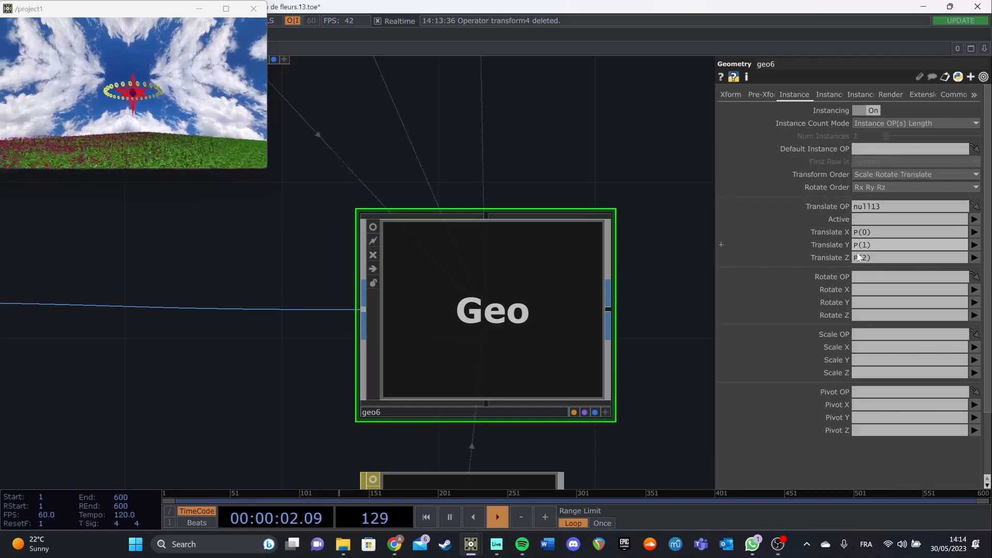
# Turn on the viewer of the phong5 material and move the operator aside from beneath geo6.
pyautogui.moveTo(625, 255); pyautogui.dragTo(565, 45)
pyautogui.click(401, 336)
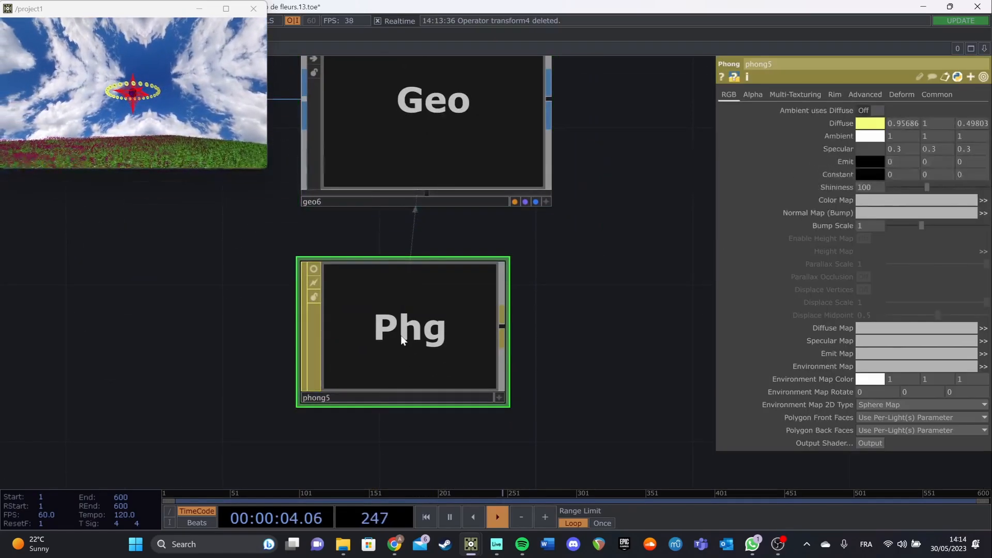
pyautogui.click(315, 269)
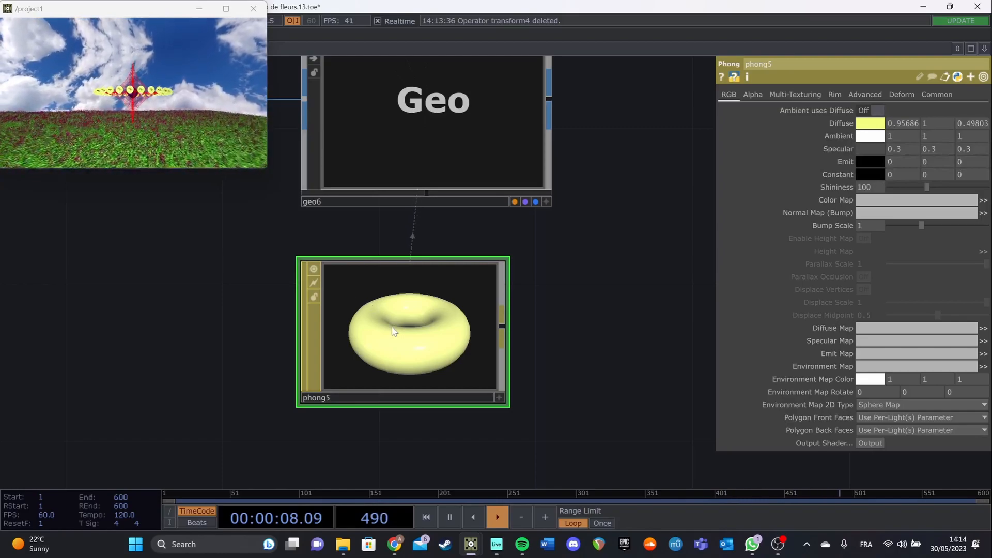
pyautogui.moveTo(467, 308); pyautogui.dragTo(271, 347)
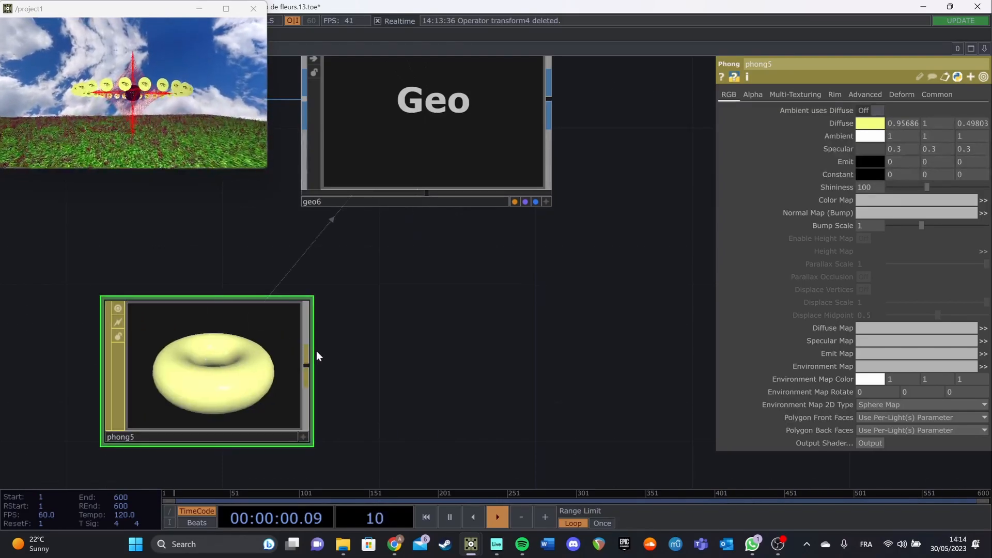
# Create a new Phong material below geo6 and assign it to geo6.
pyautogui.press('Tab')
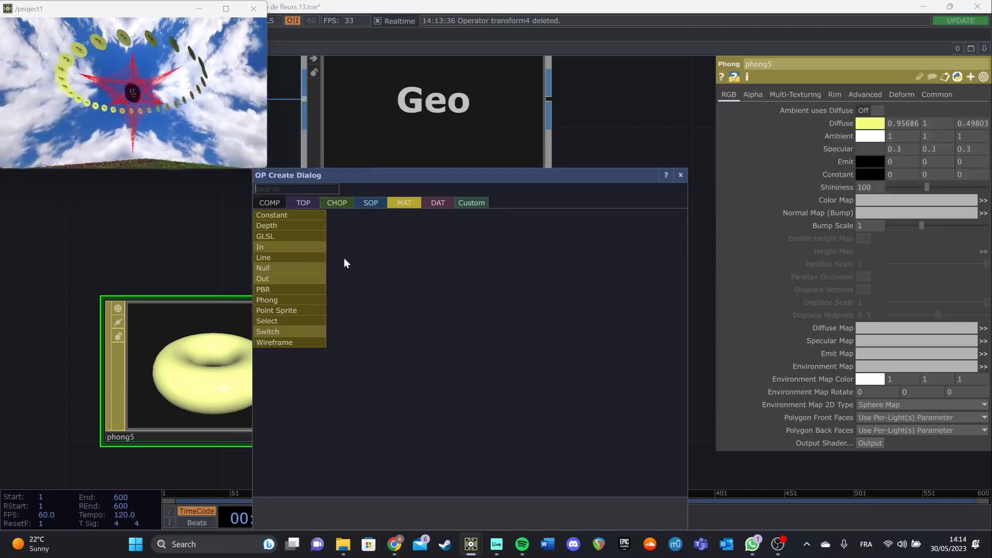
pyautogui.click(288, 300)
pyautogui.click(474, 345)
pyautogui.moveTo(473, 345); pyautogui.dragTo(442, 155)
pyautogui.click(439, 145)
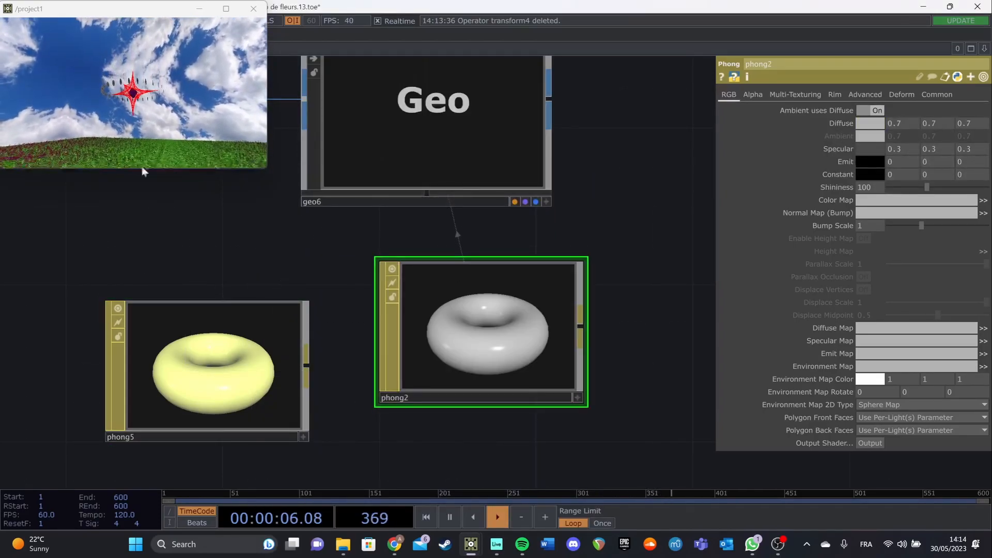
# Delete the new phong2 material and assign the yellow phong5 material to geo6 again.
pyautogui.press('Delete')
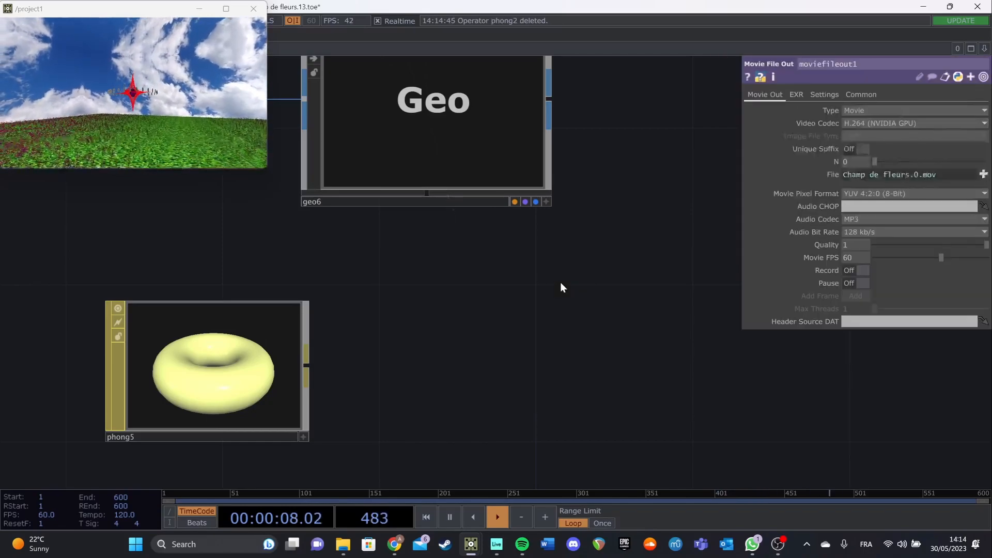
pyautogui.moveTo(237, 377); pyautogui.dragTo(450, 154)
pyautogui.click(450, 146)
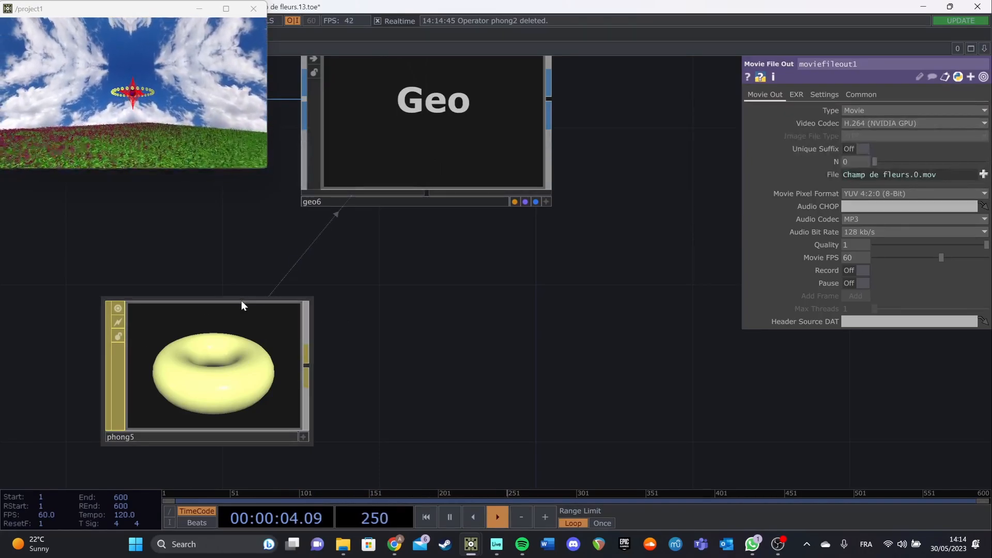
# Check geo6's translate values and its Constrain To target in the transform parameters.
pyautogui.scroll(-8, 434, 342)
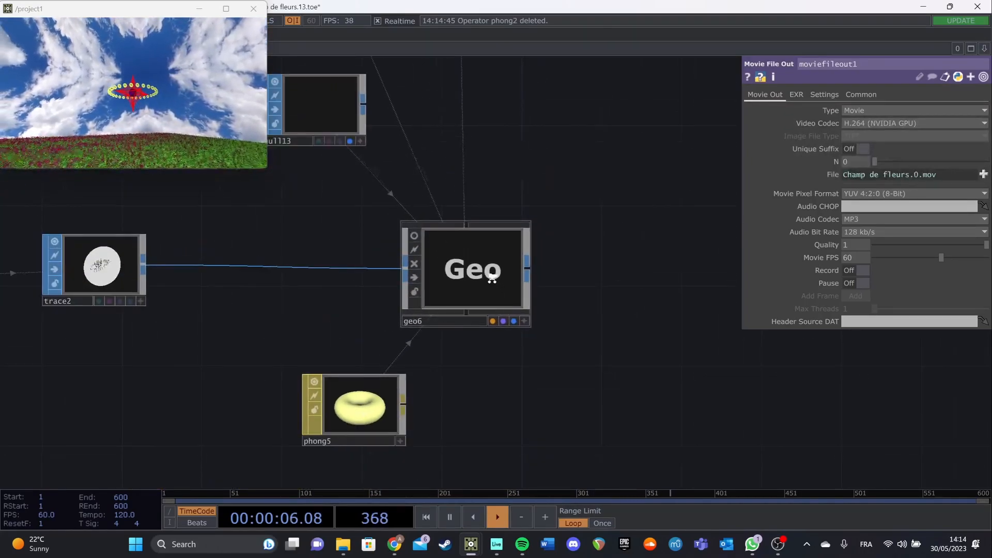
pyautogui.click(483, 311)
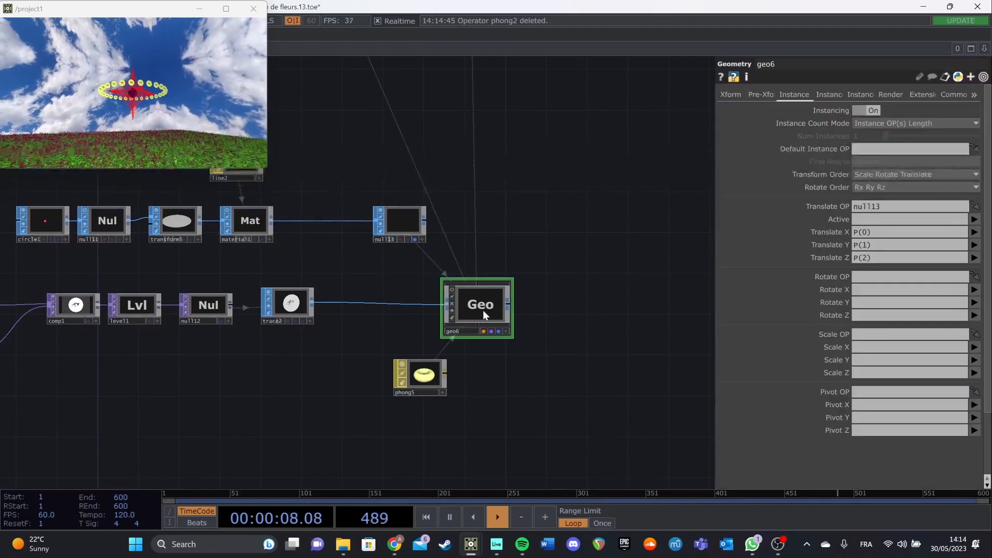
pyautogui.click(732, 94)
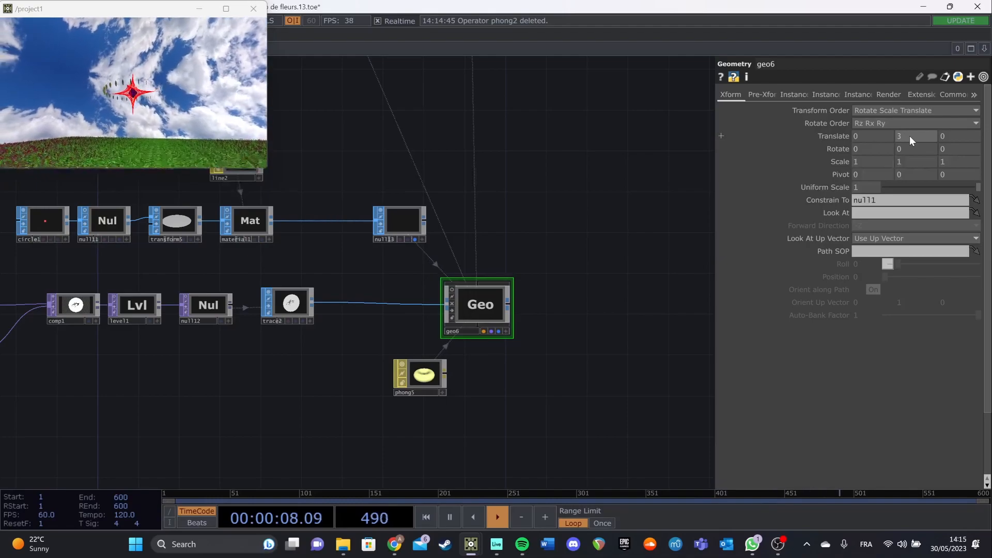
pyautogui.scroll(3, 466, 308)
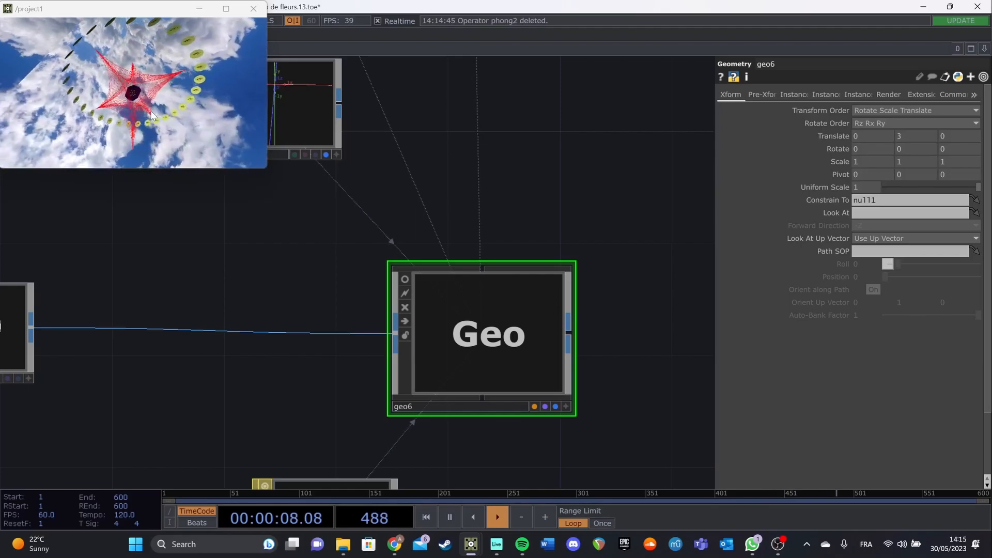
# Look over the complete network and maximize the project1 output window to view the finished scene.
pyautogui.scroll(-5, 494, 274)
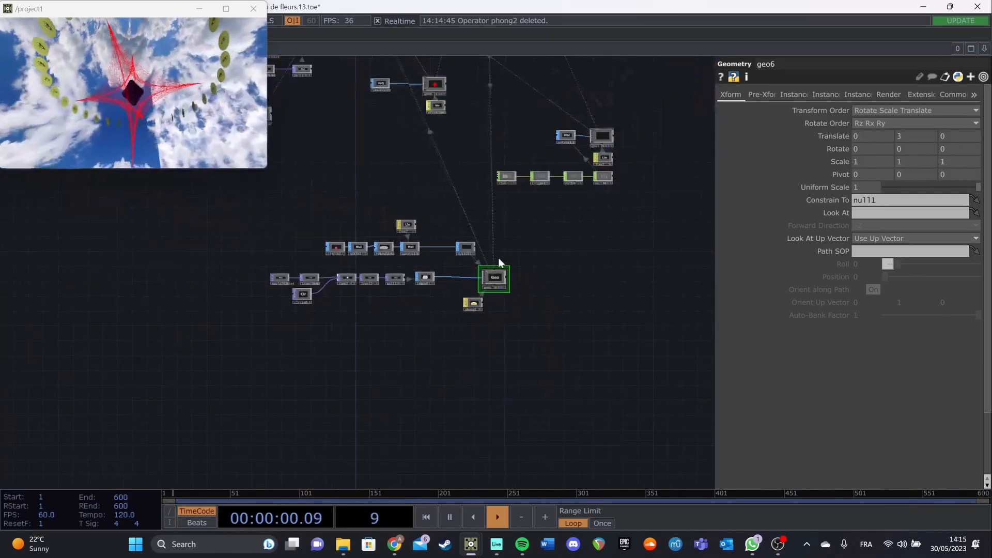
pyautogui.moveTo(509, 246); pyautogui.dragTo(554, 312)
pyautogui.moveTo(598, 217); pyautogui.dragTo(602, 278)
pyautogui.scroll(-2, 656, 279)
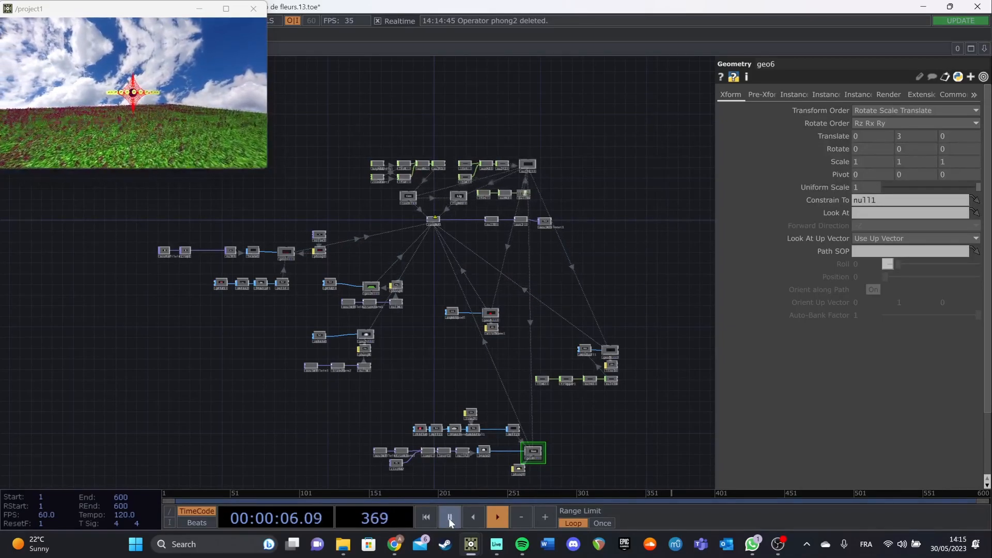
pyautogui.click(226, 8)
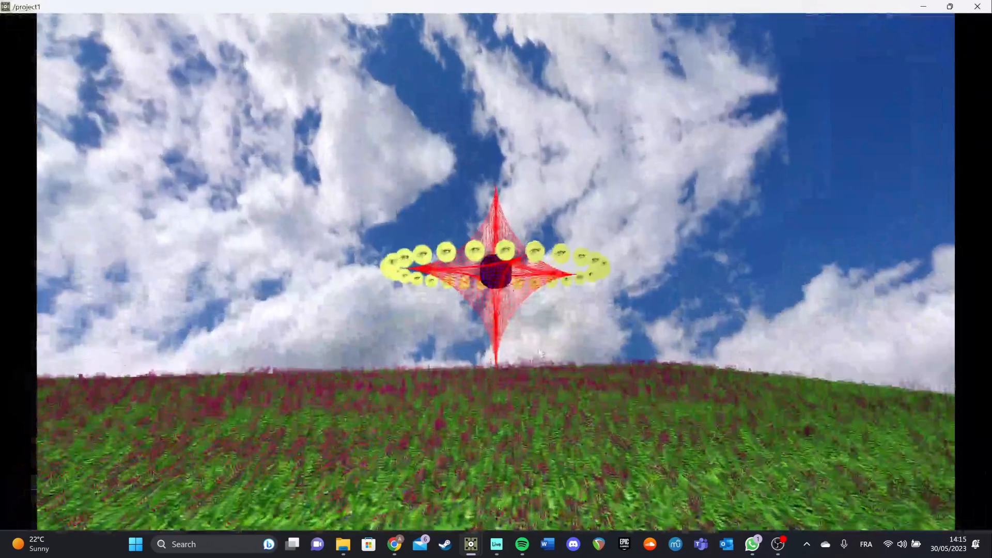